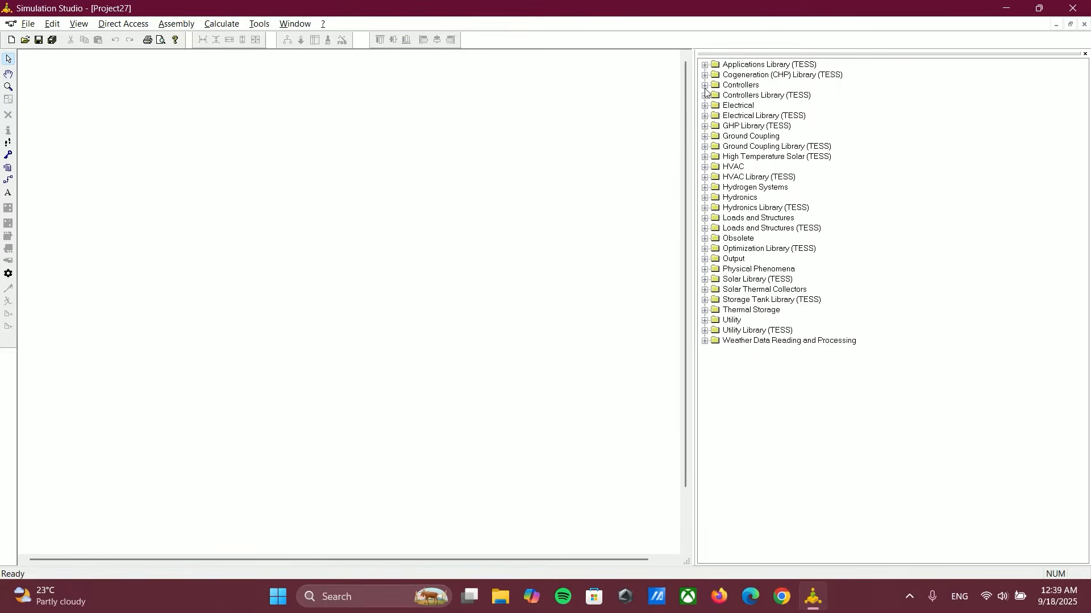
Step: Add the Type15-2 TMY2 weather data component from the standard-format weather library to the upper-left area of the canvas
{"action": "left_click", "coordinate": [705, 341]}
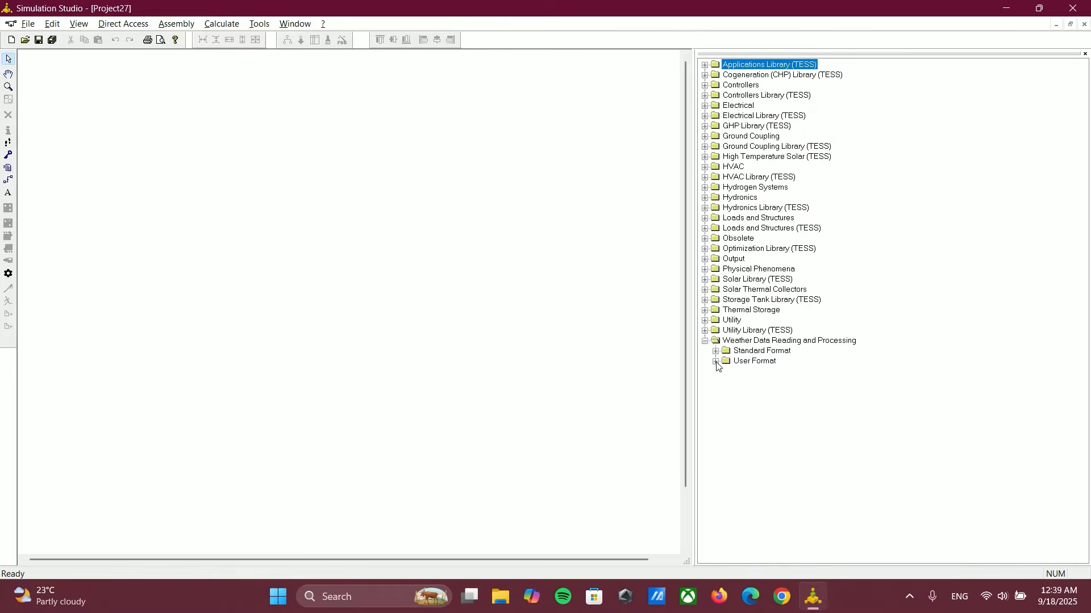
{"action": "left_click", "coordinate": [716, 351]}
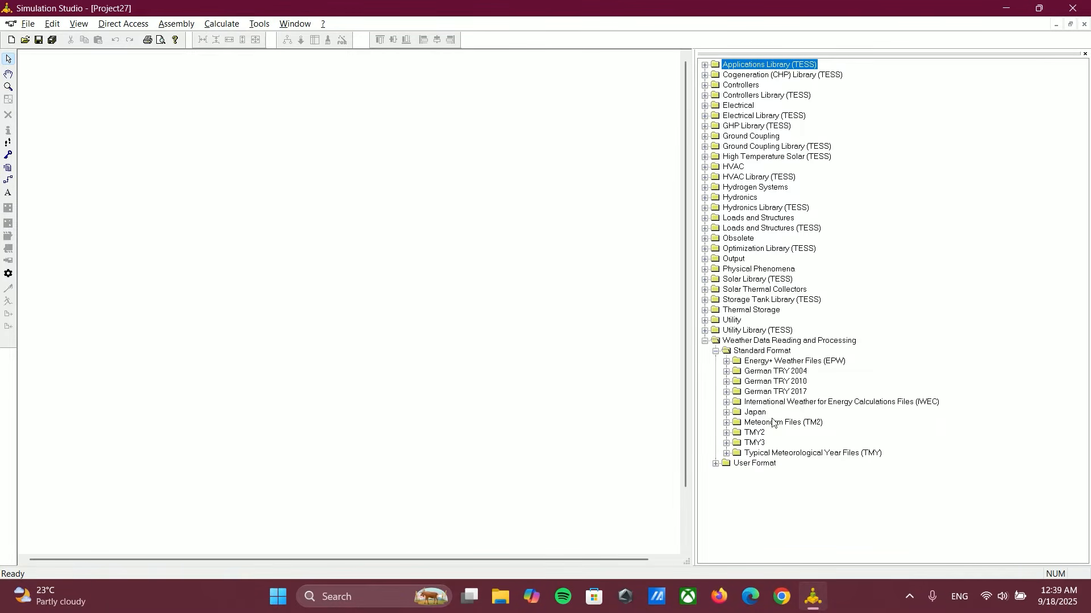
{"action": "left_click", "coordinate": [727, 433]}
{"action": "left_click_drag", "start_coordinate": [770, 443], "coordinate": [118, 146]}
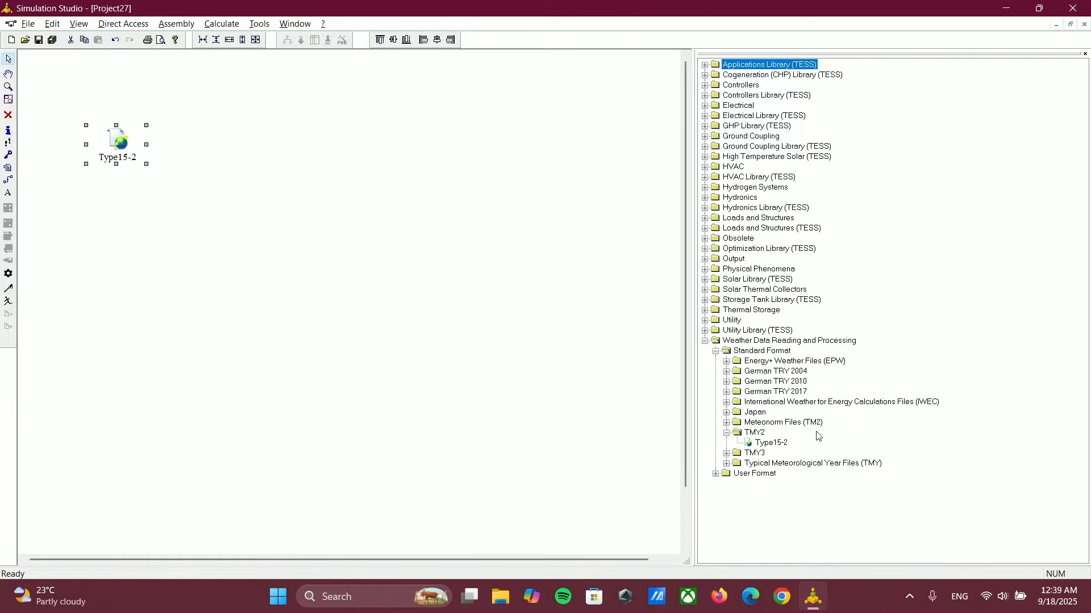
Step: Set the Type15-2 external weather file to US-CA-San-Francisco-23234.tm2 and move the component slightly up and left
{"action": "double_click", "coordinate": [122, 142]}
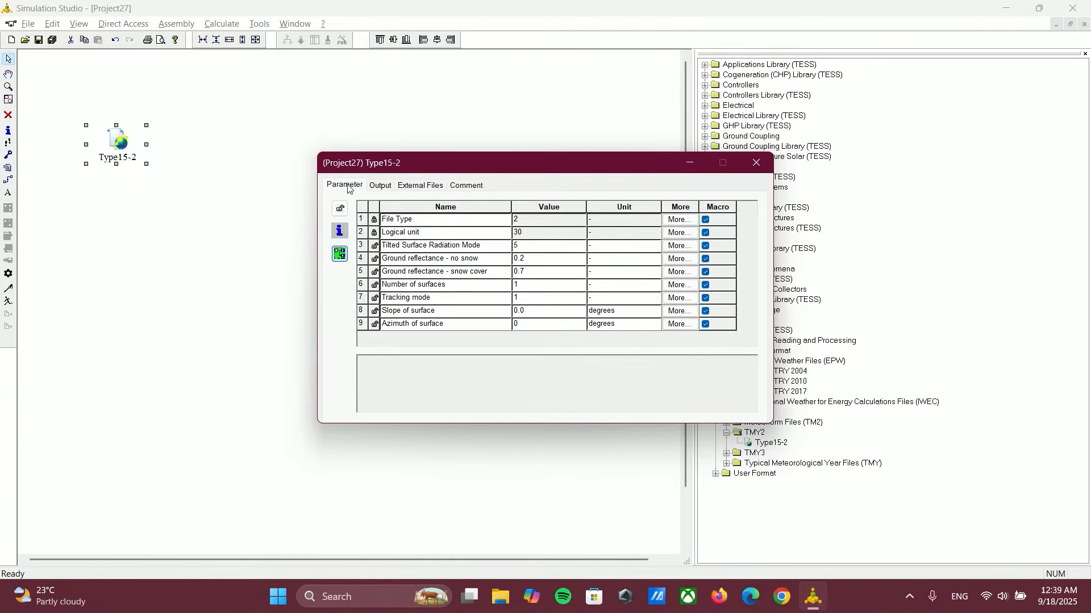
{"action": "left_click", "coordinate": [380, 187]}
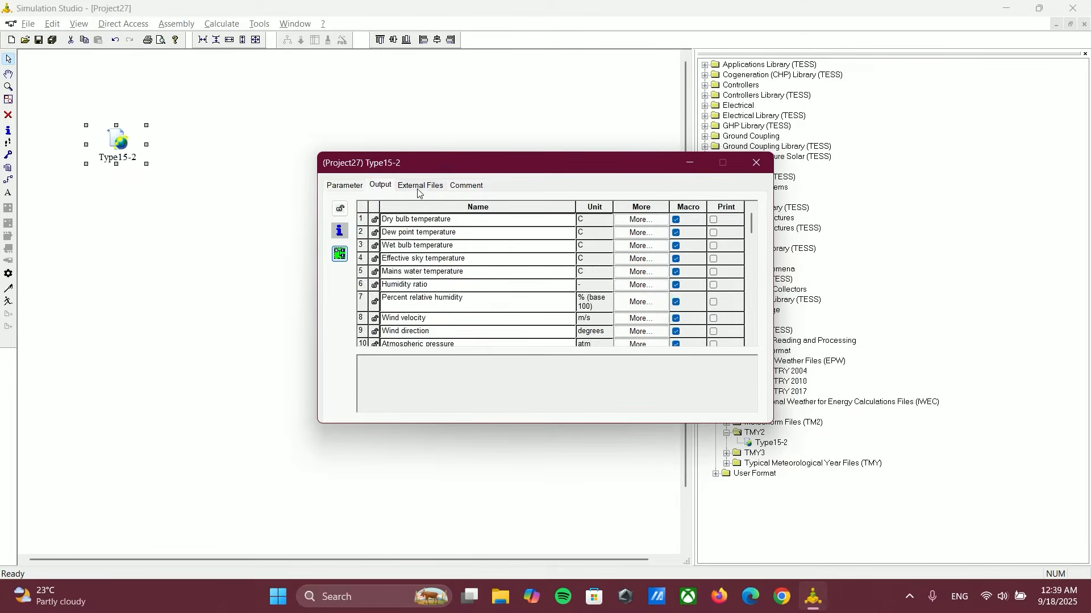
{"action": "left_click", "coordinate": [406, 188]}
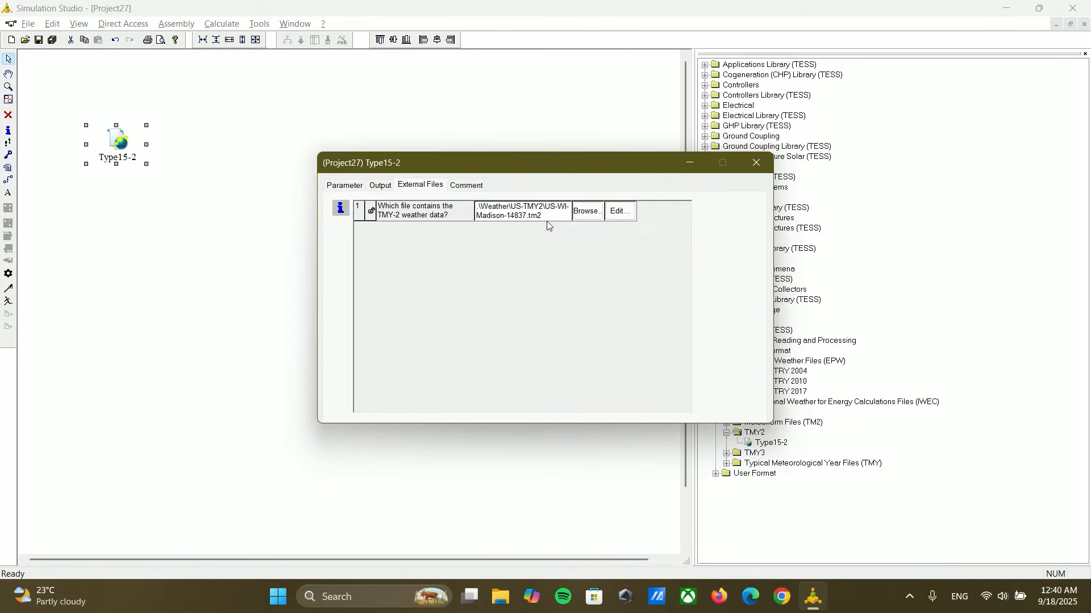
{"action": "left_click", "coordinate": [588, 213]}
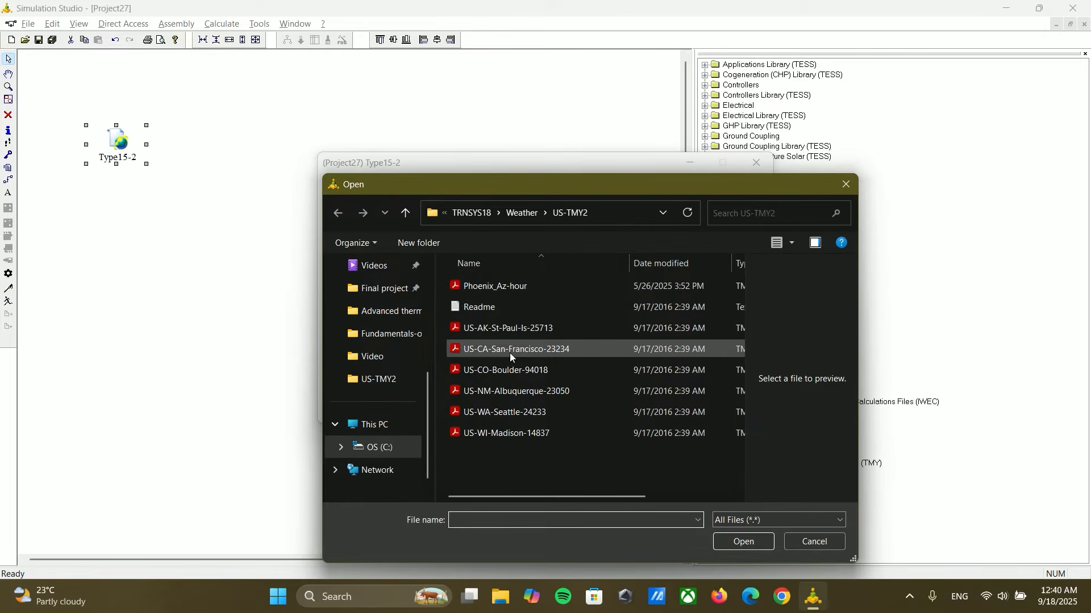
{"action": "double_click", "coordinate": [509, 353]}
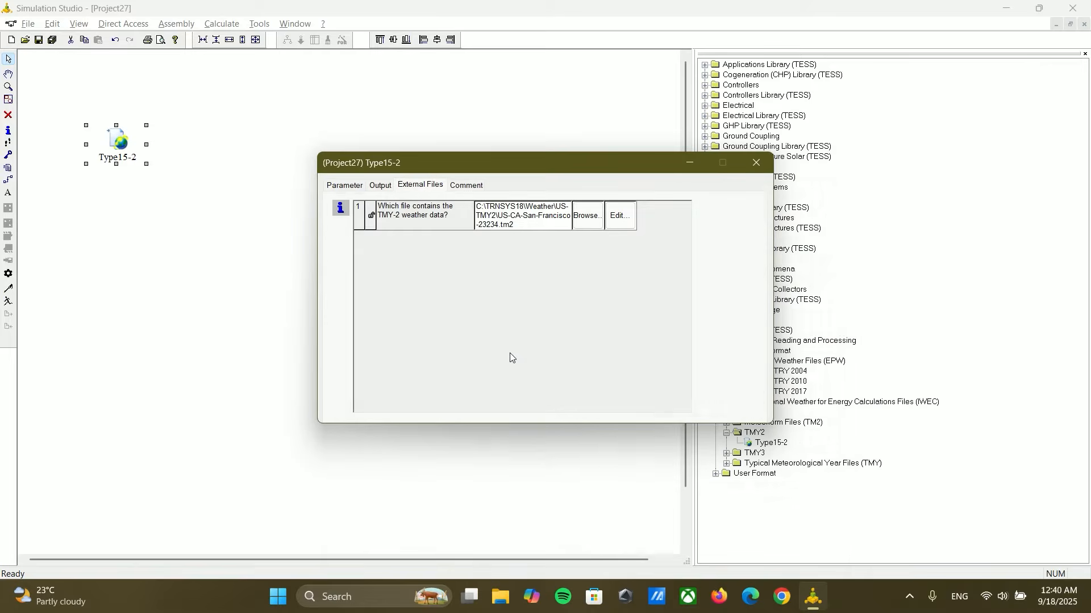
{"action": "left_click", "coordinate": [756, 163]}
{"action": "left_click_drag", "start_coordinate": [125, 143], "coordinate": [106, 114]}
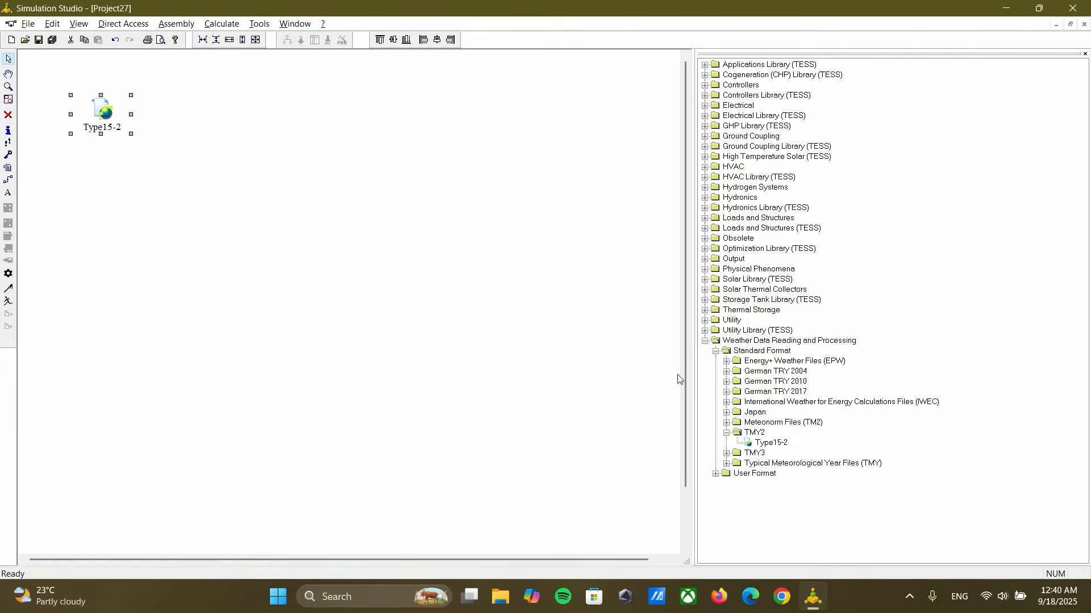
Step: Add the Type103a basic photovoltaic panel without MPPT from the Electrical library, placing it to the right of Type15-2
{"action": "left_click", "coordinate": [705, 341]}
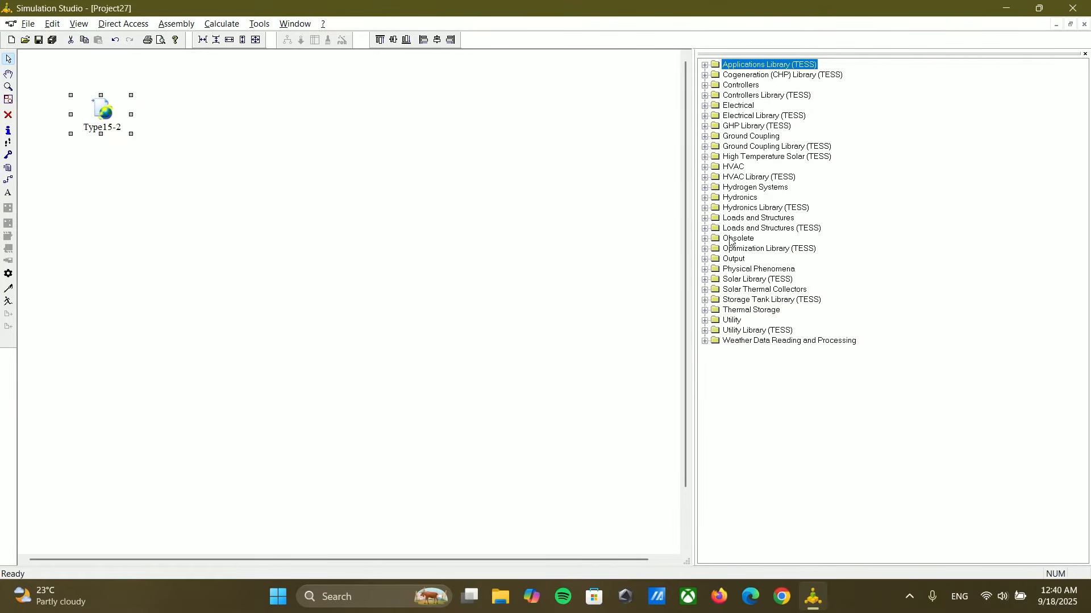
{"action": "left_click", "coordinate": [705, 106]}
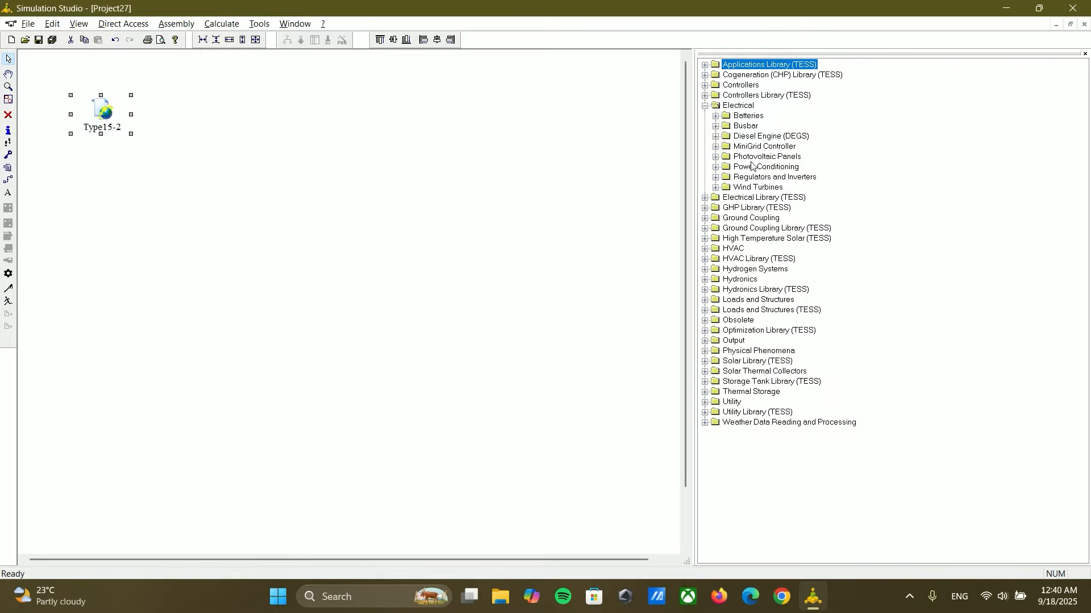
{"action": "left_click", "coordinate": [717, 158]}
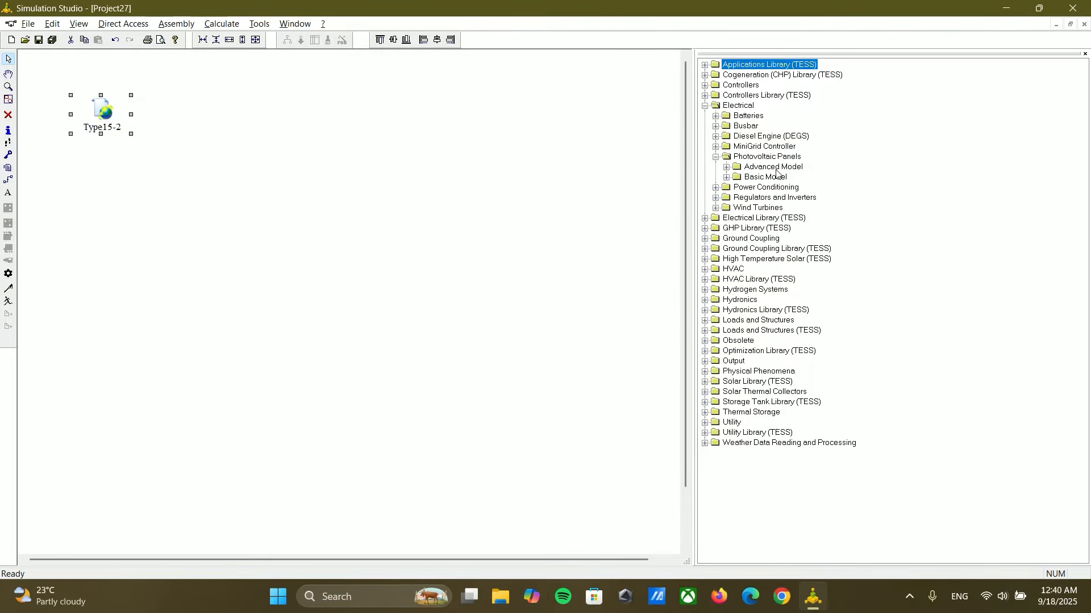
{"action": "left_click", "coordinate": [727, 167]}
{"action": "left_click", "coordinate": [737, 177]}
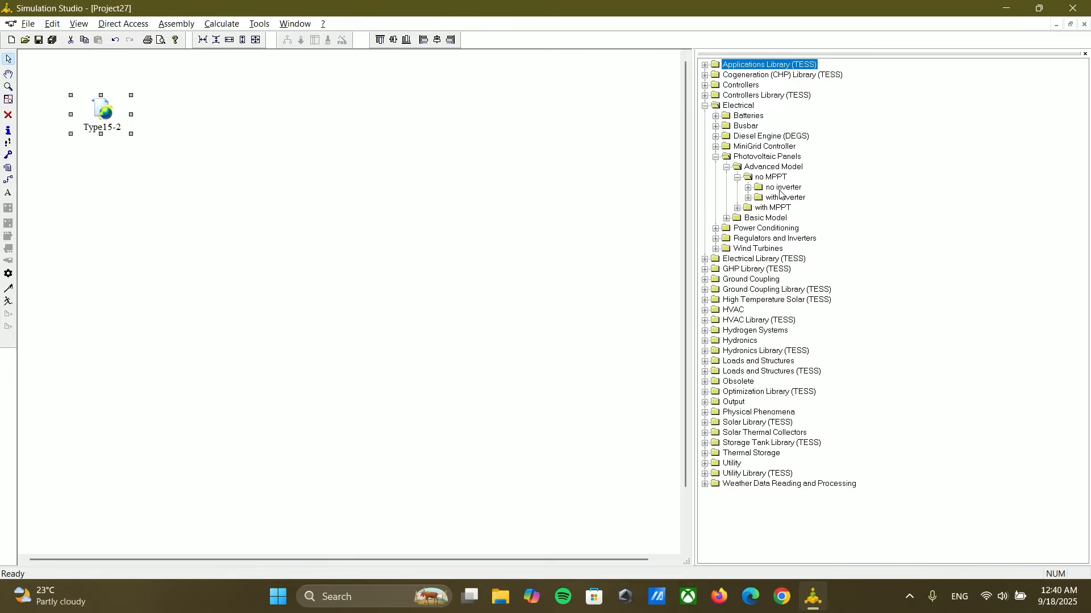
{"action": "left_click", "coordinate": [737, 178]}
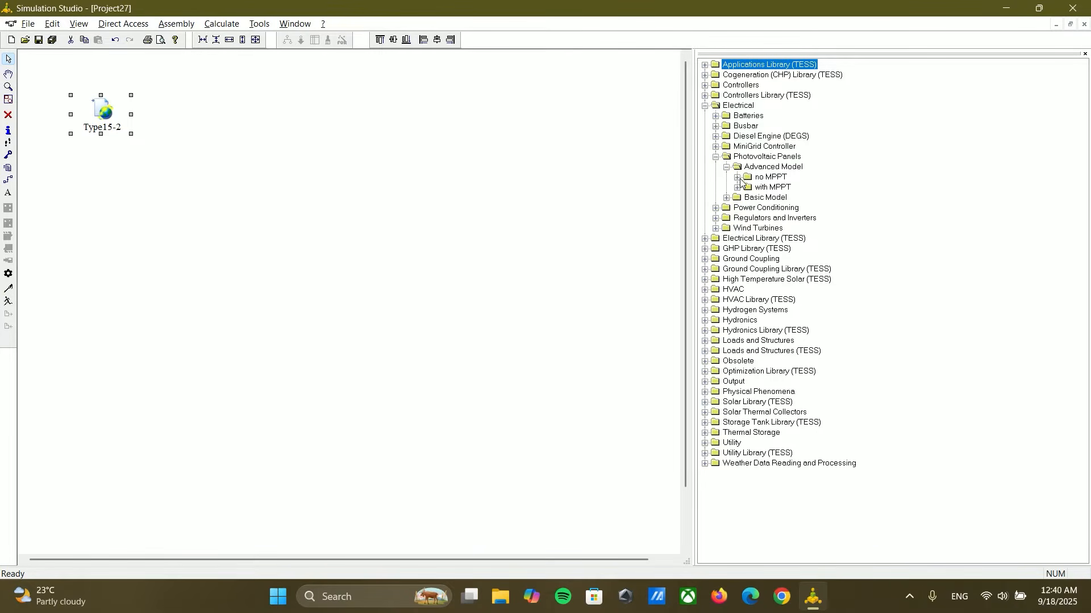
{"action": "left_click", "coordinate": [727, 167]}
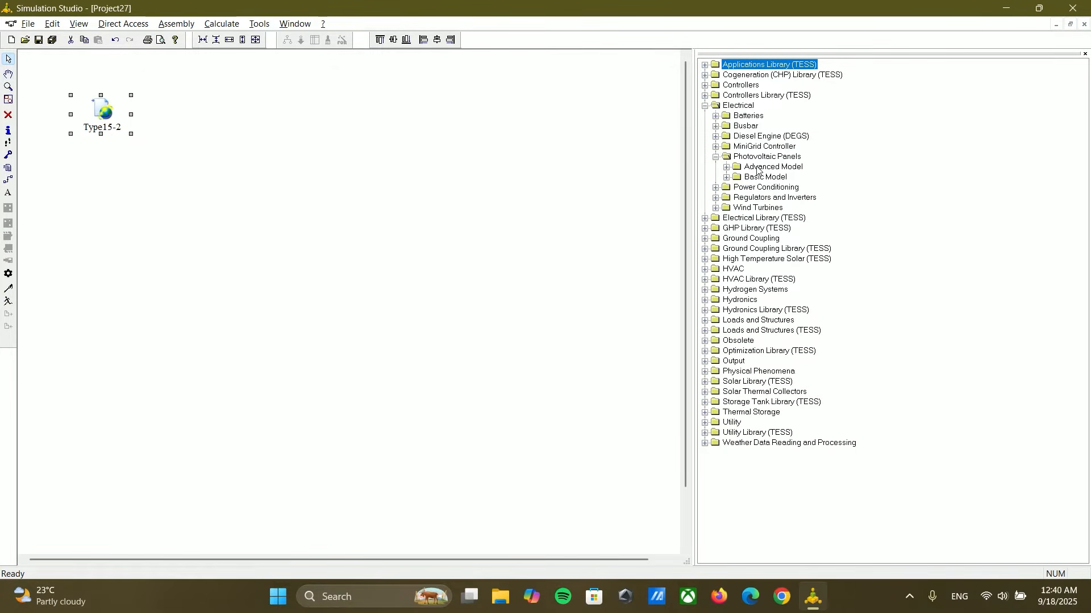
{"action": "left_click", "coordinate": [727, 177]}
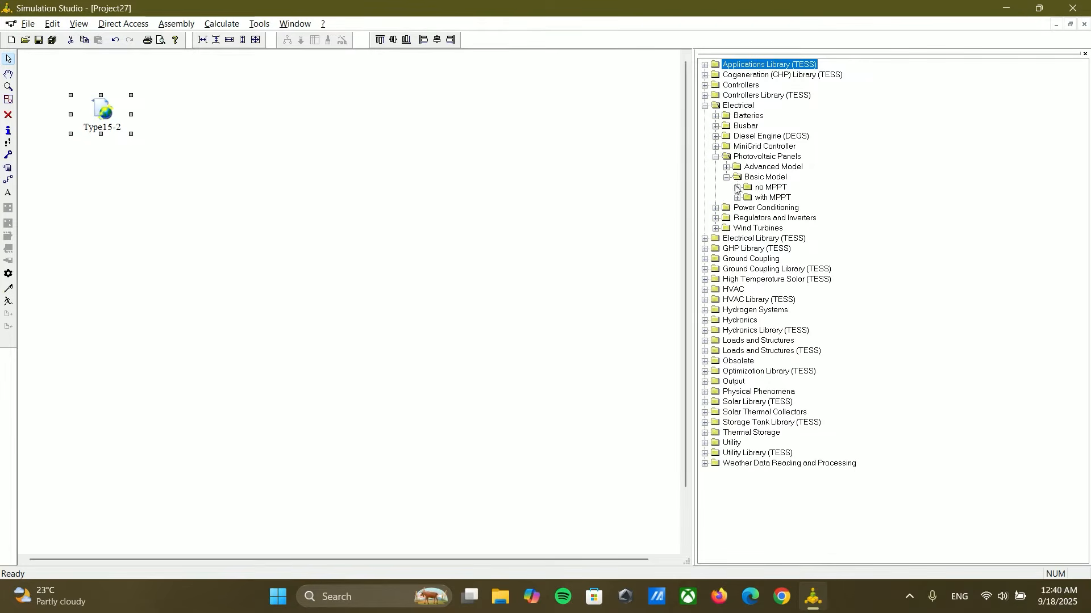
{"action": "left_click", "coordinate": [737, 188]}
{"action": "left_click_drag", "start_coordinate": [759, 198], "coordinate": [254, 125]}
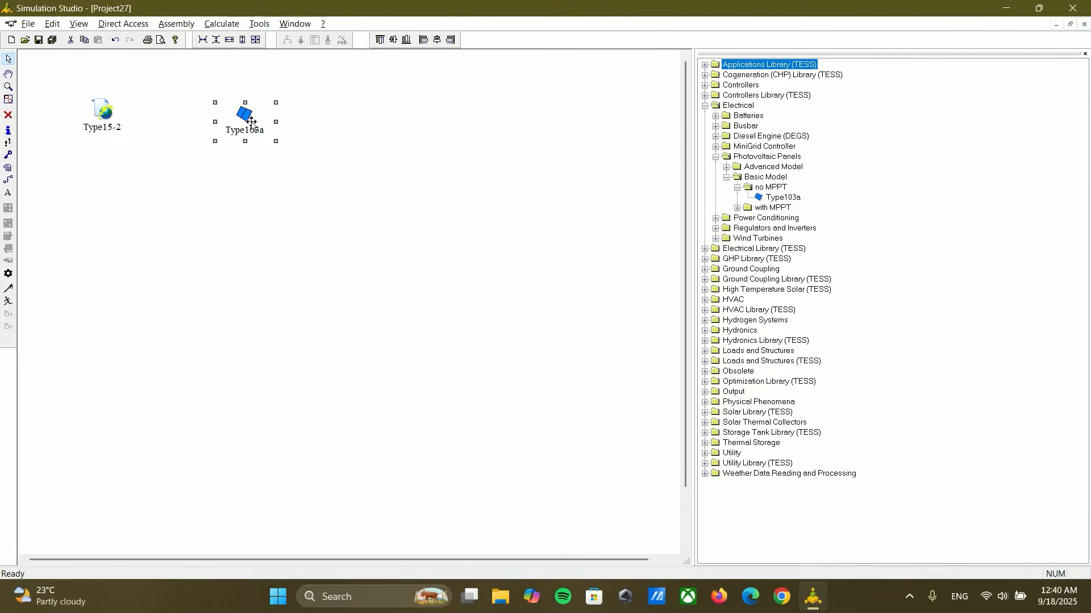
Step: Enter the Type103a module's short-circuit current and open-circuit voltage at reference conditions
{"action": "double_click", "coordinate": [252, 122]}
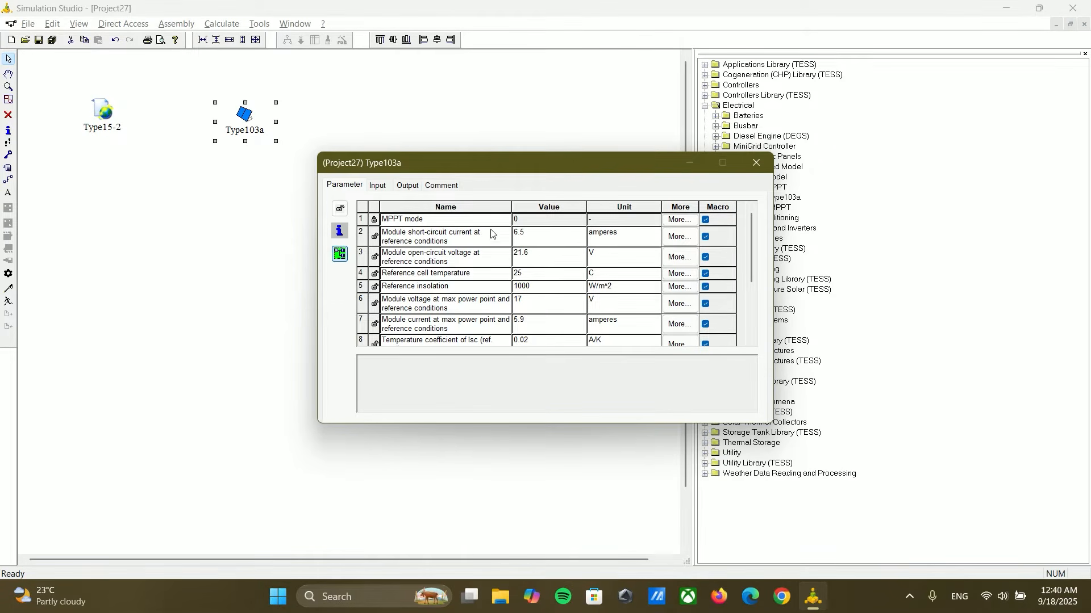
{"action": "left_click", "coordinate": [526, 234]}
{"action": "type", "text": "1"}
{"action": "left_click", "coordinate": [526, 255]}
{"action": "type", "text": "3"}
Step: Set the module's maximum power point voltage to 32.65 V and its maximum power point current to 13.63 A
{"action": "left_click", "coordinate": [520, 277]}
{"action": "left_click", "coordinate": [529, 303]}
{"action": "left_click", "coordinate": [528, 323]}
{"action": "type", "text": "1"}
Step: Set the temperature coefficient of Isc to 0.045 A/K and the temperature coefficient of Voc to -0.25 V/K
{"action": "scroll", "coordinate": [550, 319], "scroll_direction": "down", "scroll_amount": 1}
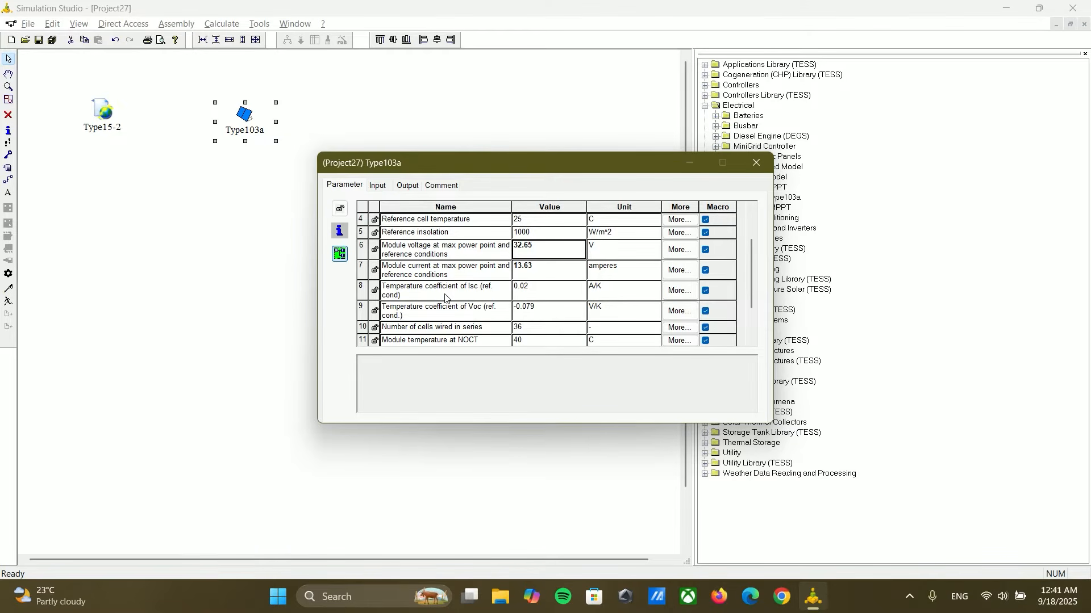
{"action": "left_click", "coordinate": [523, 289]}
{"action": "left_click", "coordinate": [539, 308]}
{"action": "scroll", "coordinate": [520, 326], "scroll_direction": "down", "scroll_amount": 1}
{"action": "left_click", "coordinate": [525, 311]}
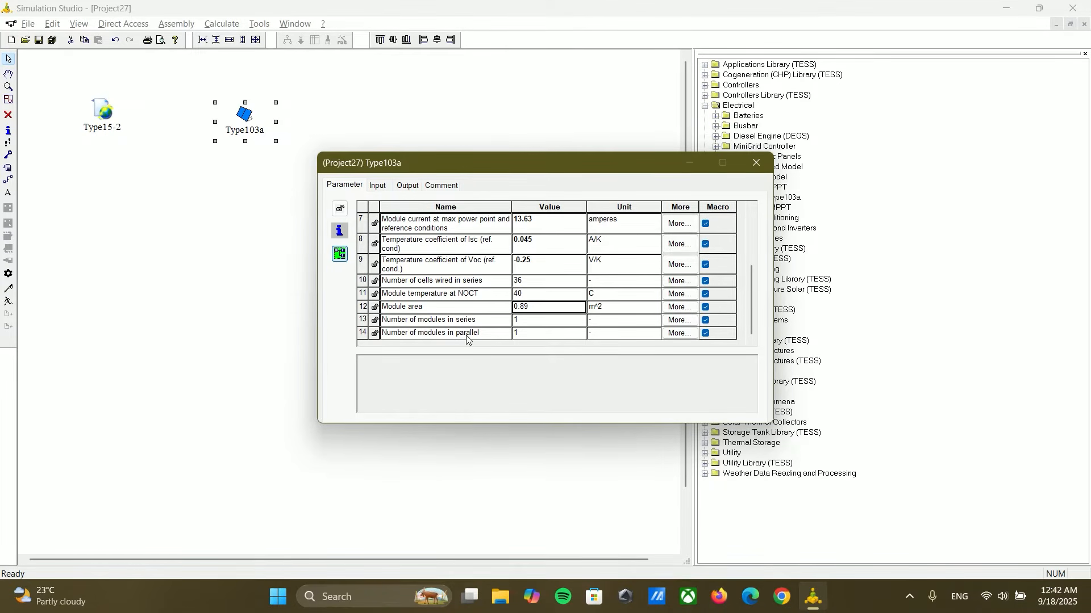
{"action": "left_click", "coordinate": [526, 321]}
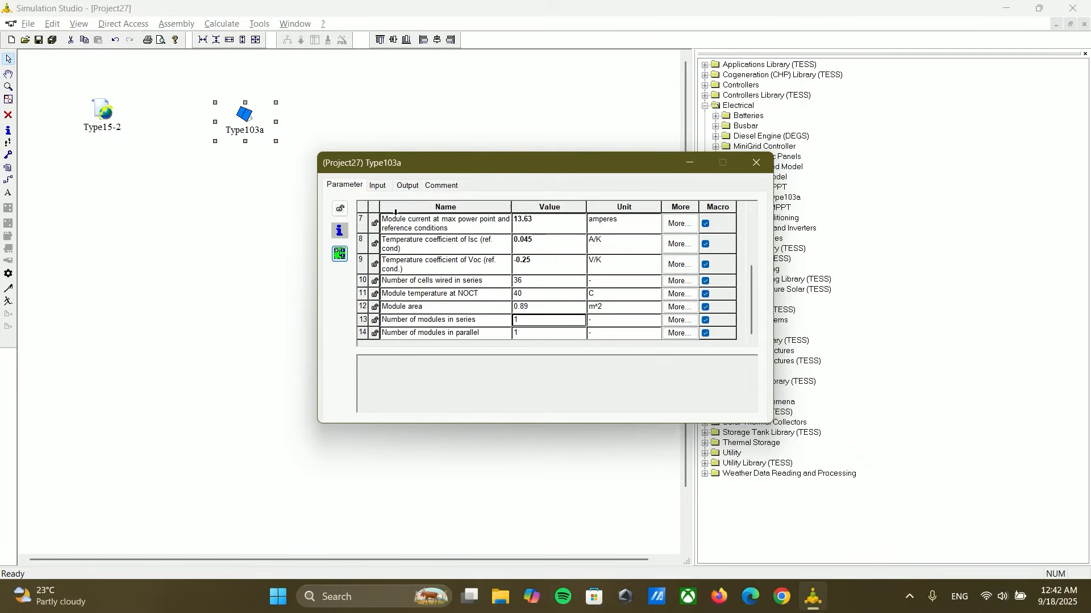
Step: Set the load voltage input of Type103a to 25 V
{"action": "left_click", "coordinate": [377, 186]}
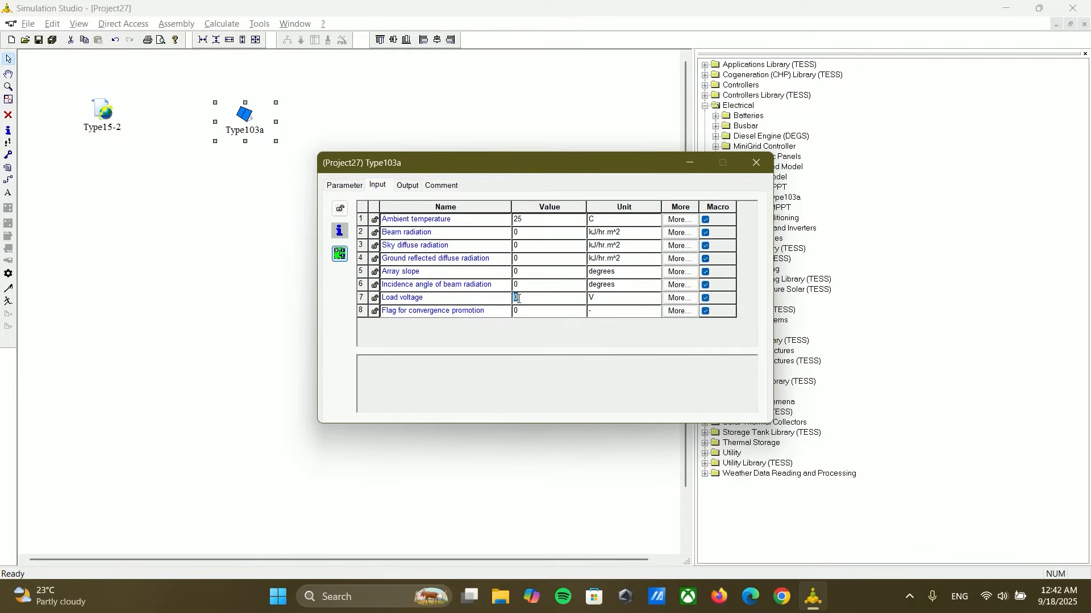
{"action": "type", "text": "2"}
{"action": "left_click", "coordinate": [519, 274]}
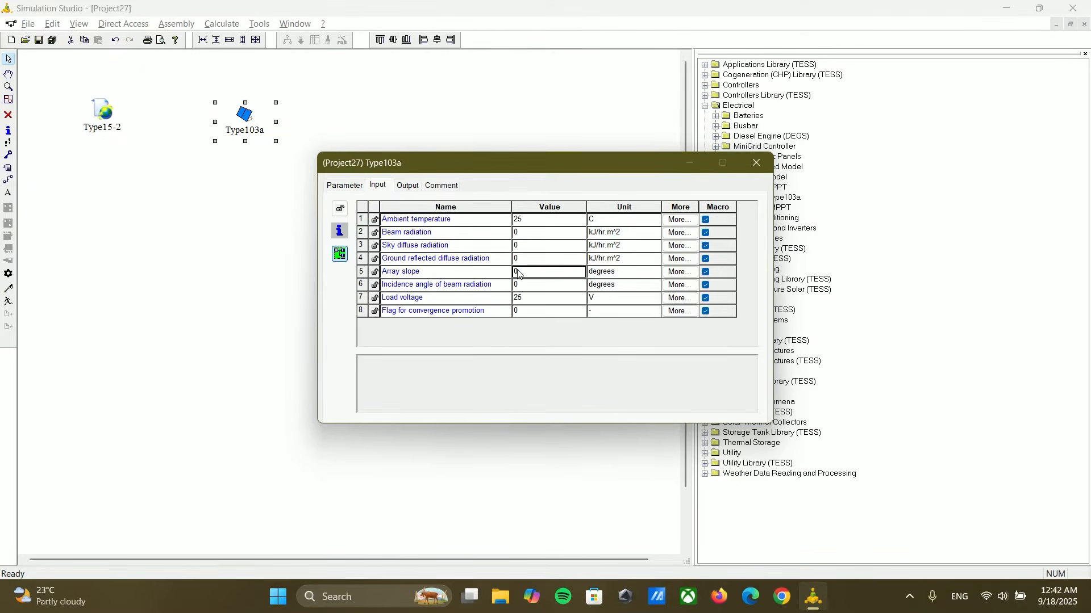
Step: Change the beam radiation input's unit to W/m^2, set its value to 600, and close the Type103a properties
{"action": "left_click", "coordinate": [519, 233]}
{"action": "type", "text": "600"}
{"action": "left_click", "coordinate": [602, 237]}
{"action": "left_click", "coordinate": [656, 234]}
{"action": "left_click", "coordinate": [645, 249]}
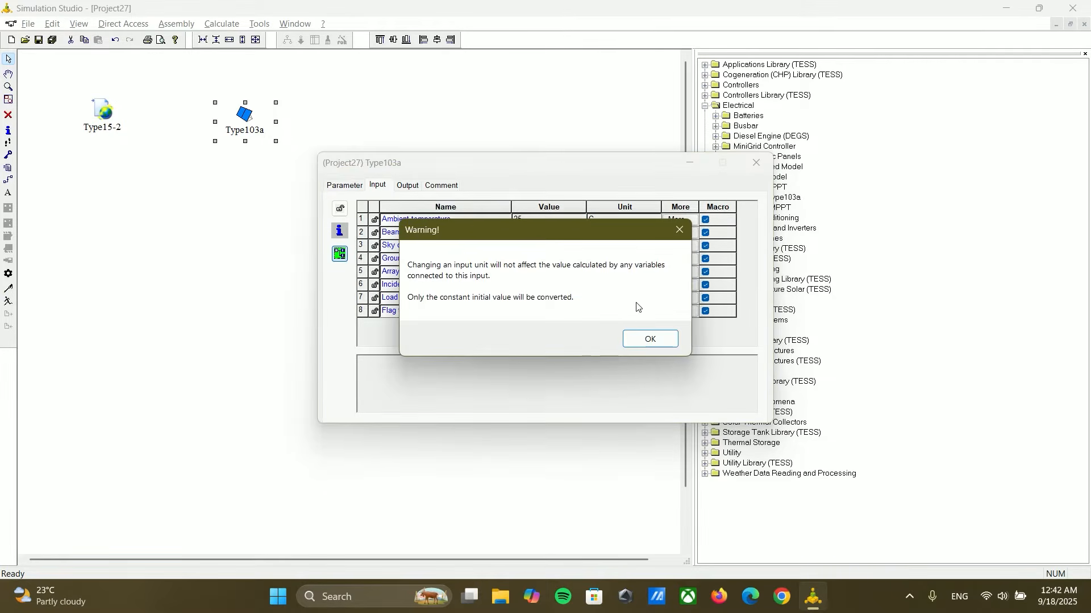
{"action": "left_click", "coordinate": [648, 339]}
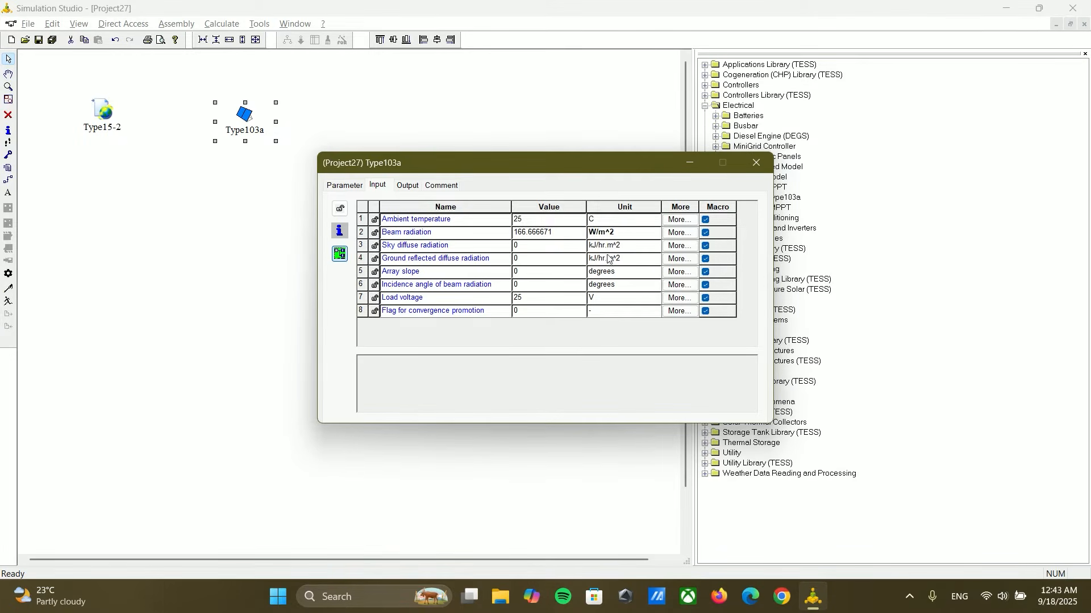
{"action": "double_click", "coordinate": [549, 232]}
{"action": "type", "text": "600"}
{"action": "left_click", "coordinate": [527, 250]}
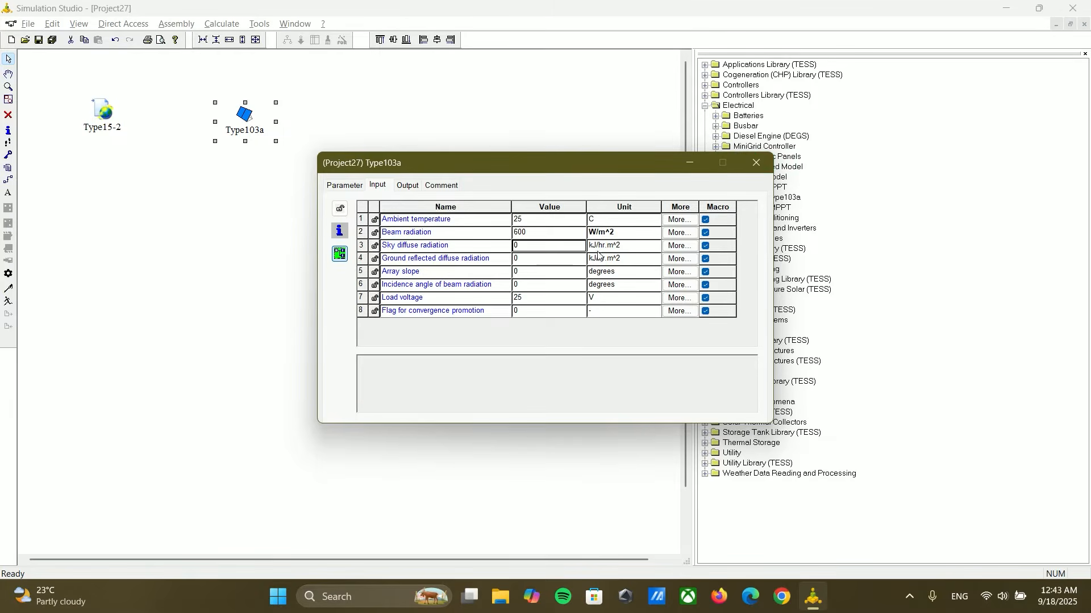
{"action": "left_click", "coordinate": [756, 163]}
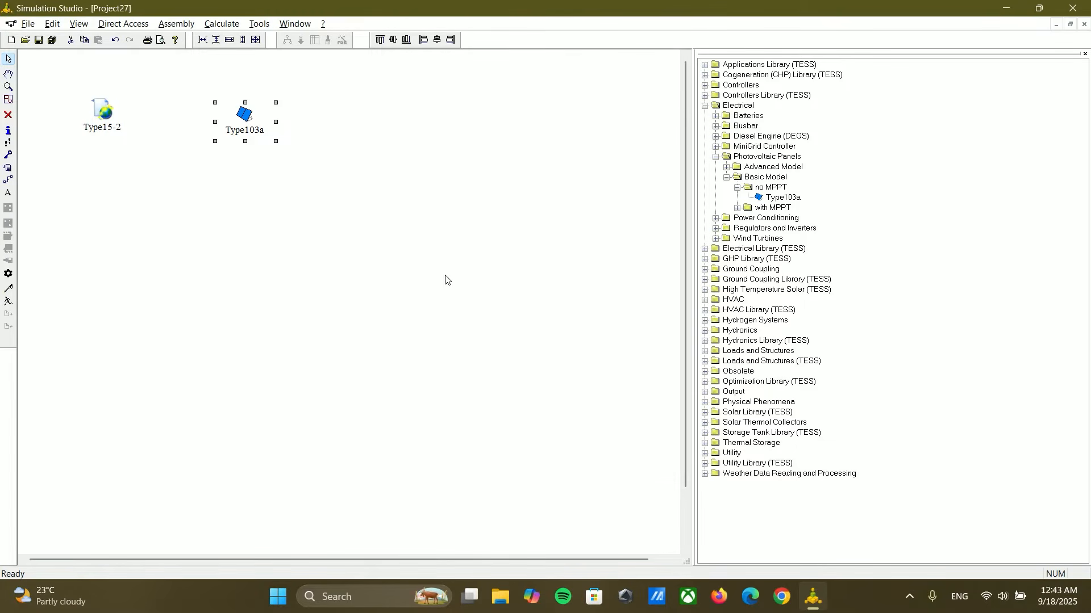
Step: Insert a new equation component below the Type103a panel
{"action": "left_click", "coordinate": [165, 24]}
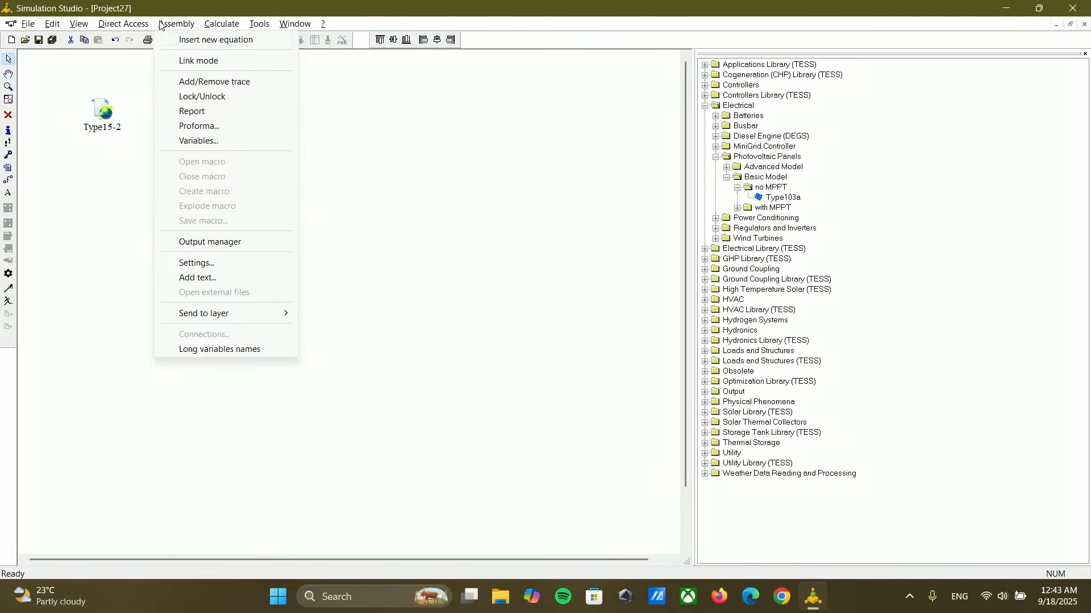
{"action": "left_click", "coordinate": [185, 45]}
{"action": "left_click", "coordinate": [245, 214]}
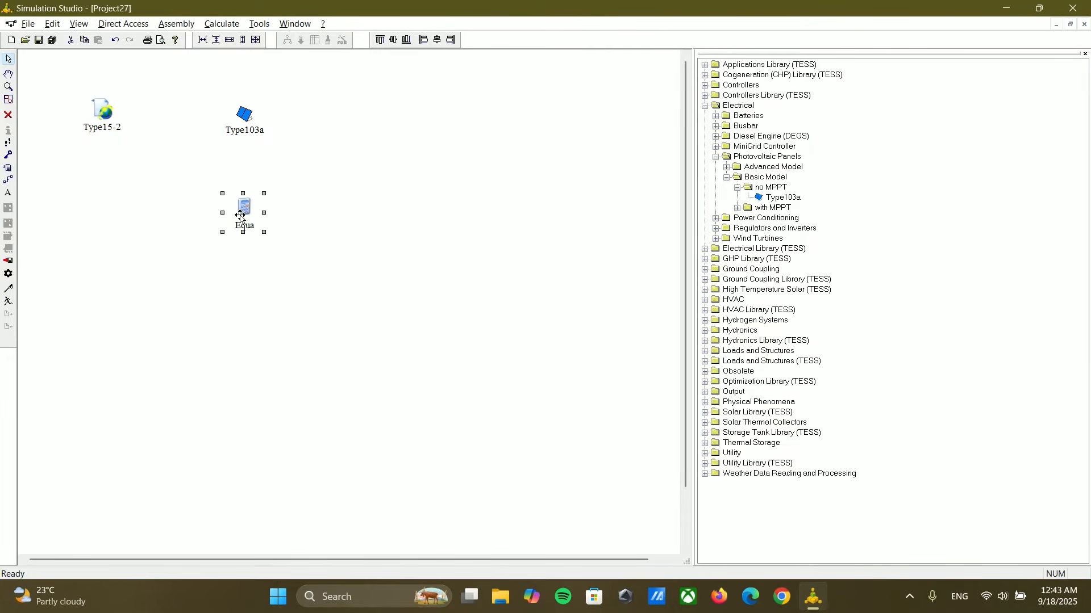
{"action": "left_click_drag", "start_coordinate": [249, 216], "coordinate": [242, 216]}
{"action": "left_click", "coordinate": [10, 180]}
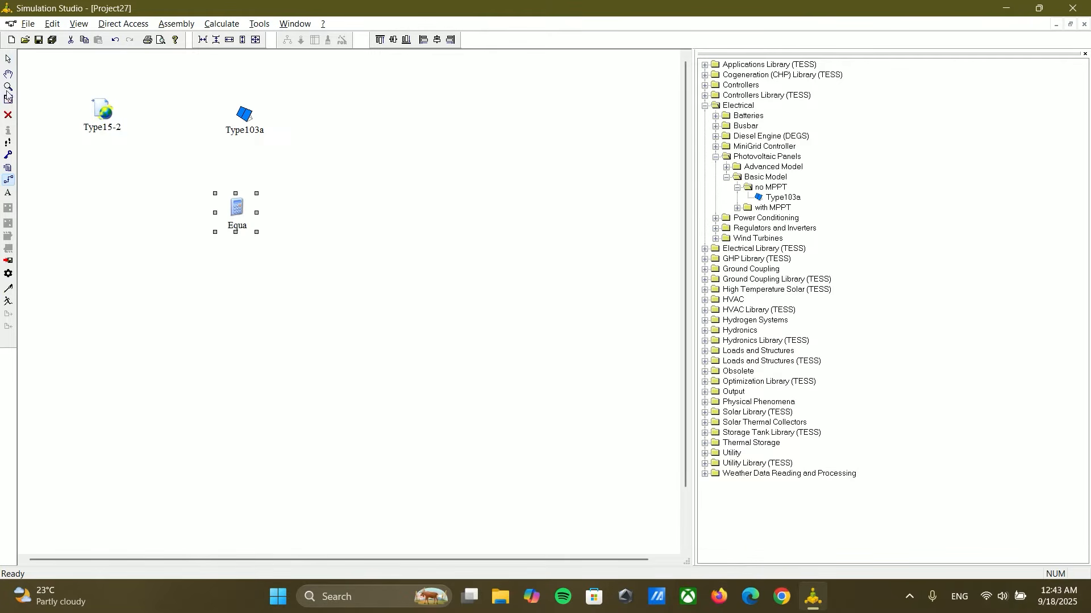
{"action": "left_click", "coordinate": [10, 60]}
Step: Add an output variable named Voltage to the equation component and define it as time/100
{"action": "double_click", "coordinate": [238, 213]}
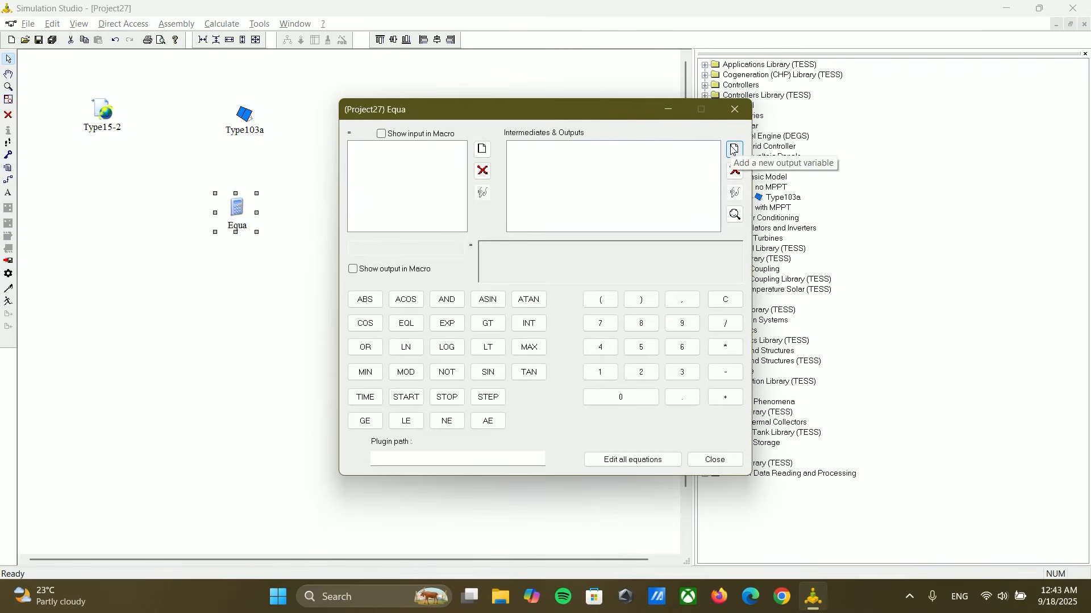
{"action": "left_click", "coordinate": [734, 149]}
{"action": "type", "text": "V"}
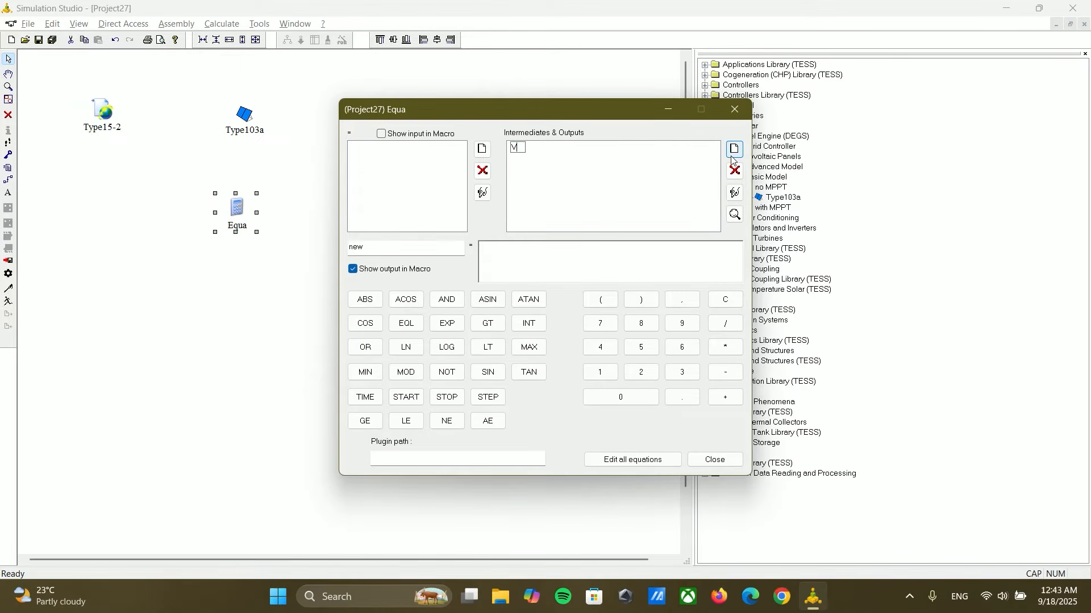
{"action": "type", "text": "oltage"}
{"action": "left_click", "coordinate": [518, 256]}
{"action": "left_click", "coordinate": [364, 401]}
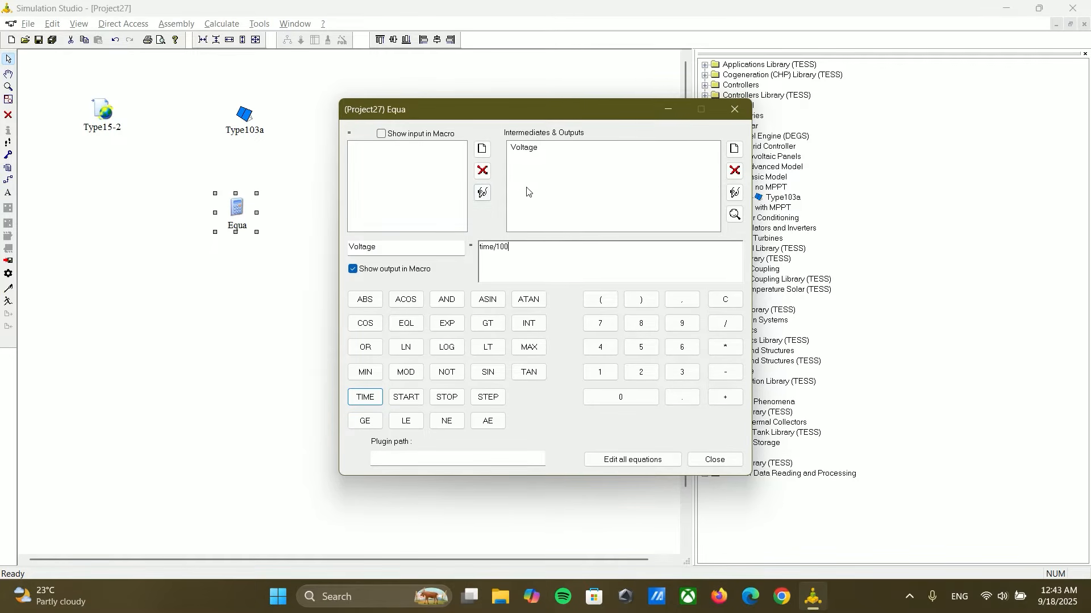
{"action": "double_click", "coordinate": [494, 247]}
{"action": "left_click", "coordinate": [497, 250]}
{"action": "left_click", "coordinate": [715, 459]}
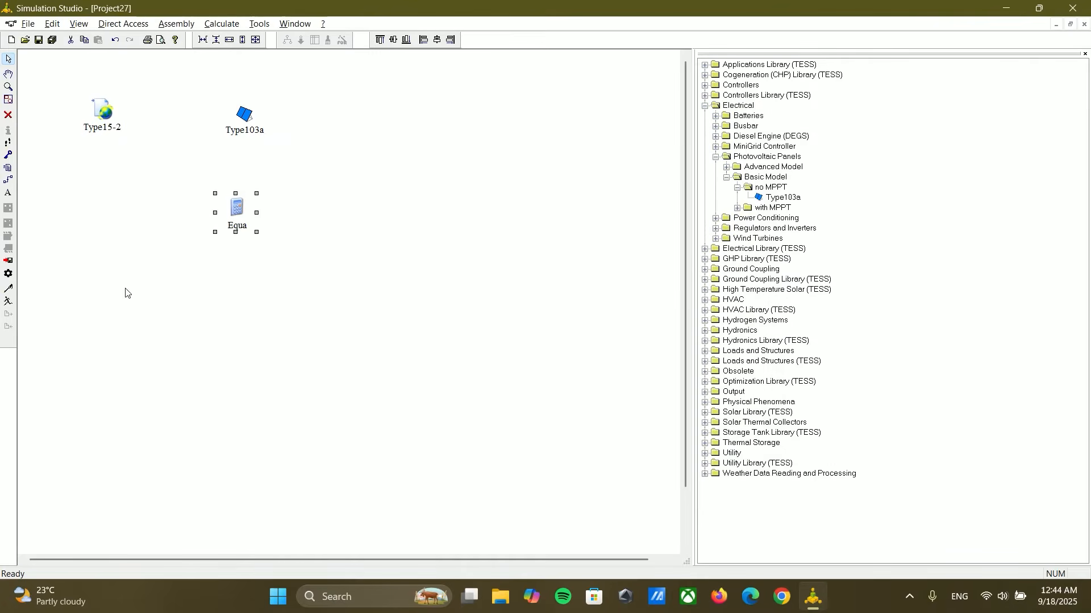
Step: Link the equation component to Type103a, connecting its Voltage output to the Load voltage input
{"action": "left_click_drag", "start_coordinate": [240, 195], "coordinate": [244, 116]}
{"action": "left_click", "coordinate": [94, 101]}
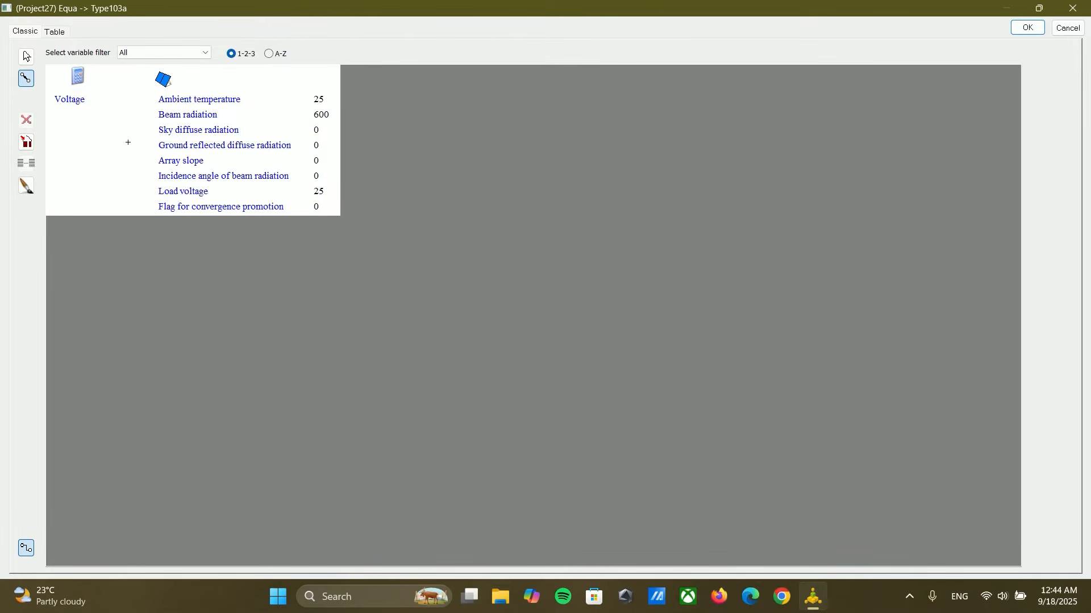
{"action": "left_click", "coordinate": [164, 191]}
{"action": "left_click", "coordinate": [1028, 30]}
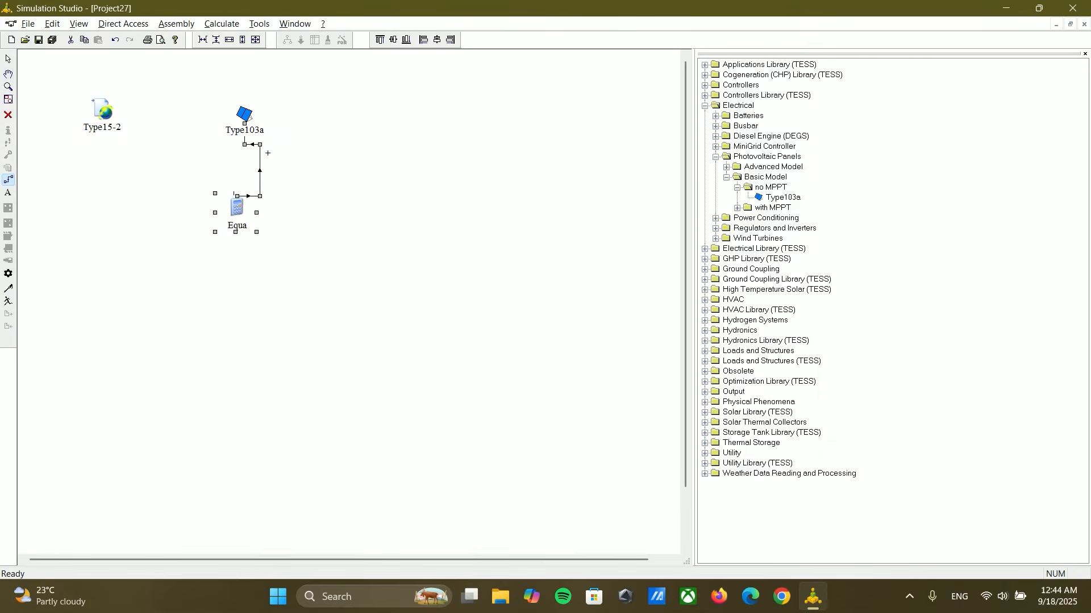
Step: Move the equation component to the lower left of the Type103a panel
{"action": "left_click", "coordinate": [8, 59]}
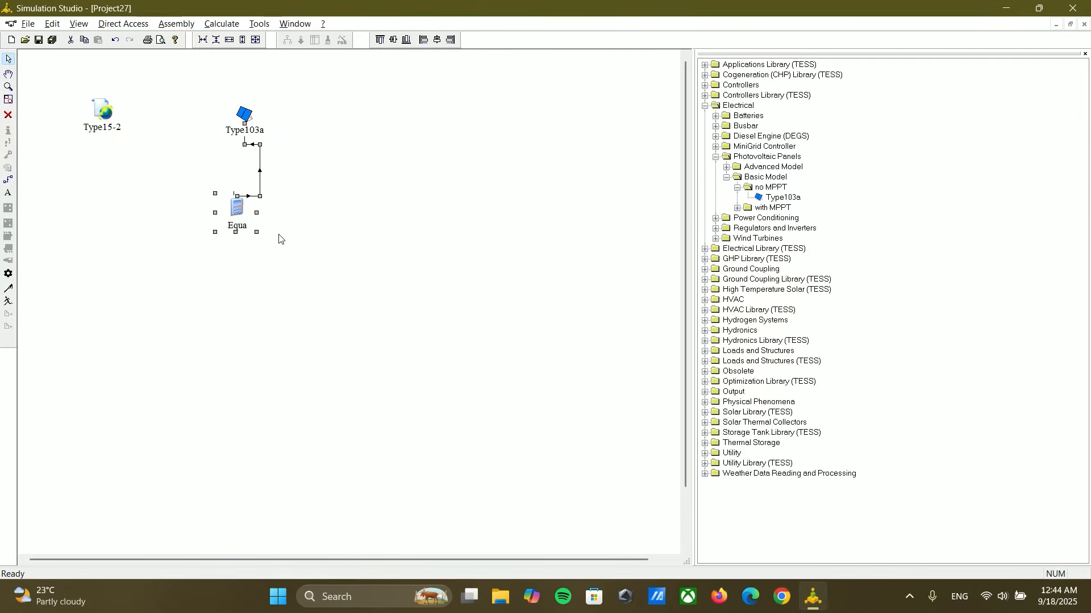
{"action": "left_click", "coordinate": [237, 213]}
{"action": "left_click_drag", "start_coordinate": [237, 213], "coordinate": [199, 205]}
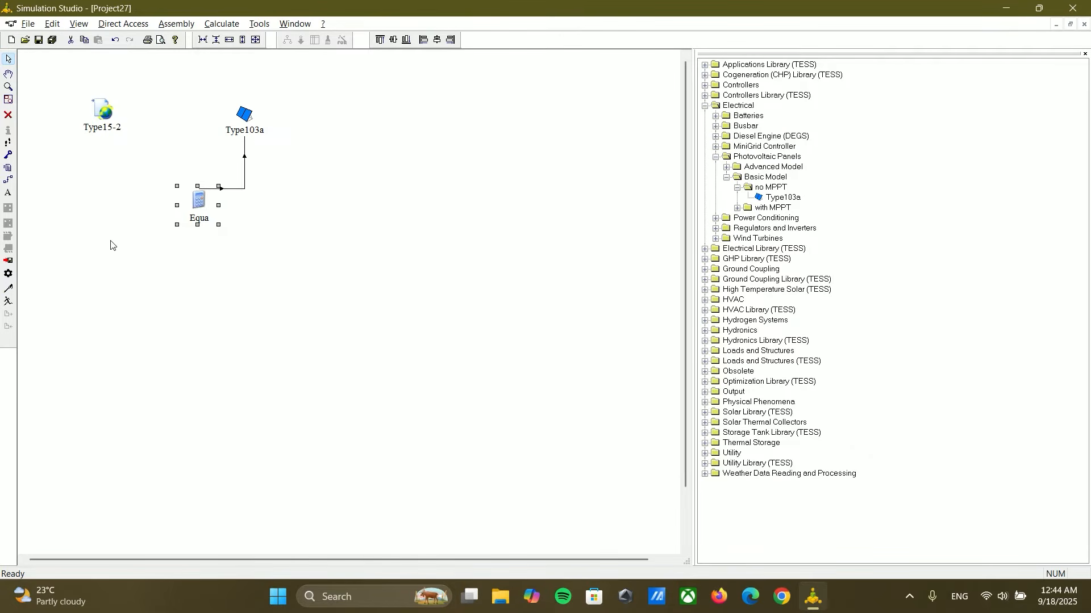
Step: Place a Type65d online plotter without file from the Output library on the canvas, to the right of Type103a
{"action": "left_click", "coordinate": [726, 177]}
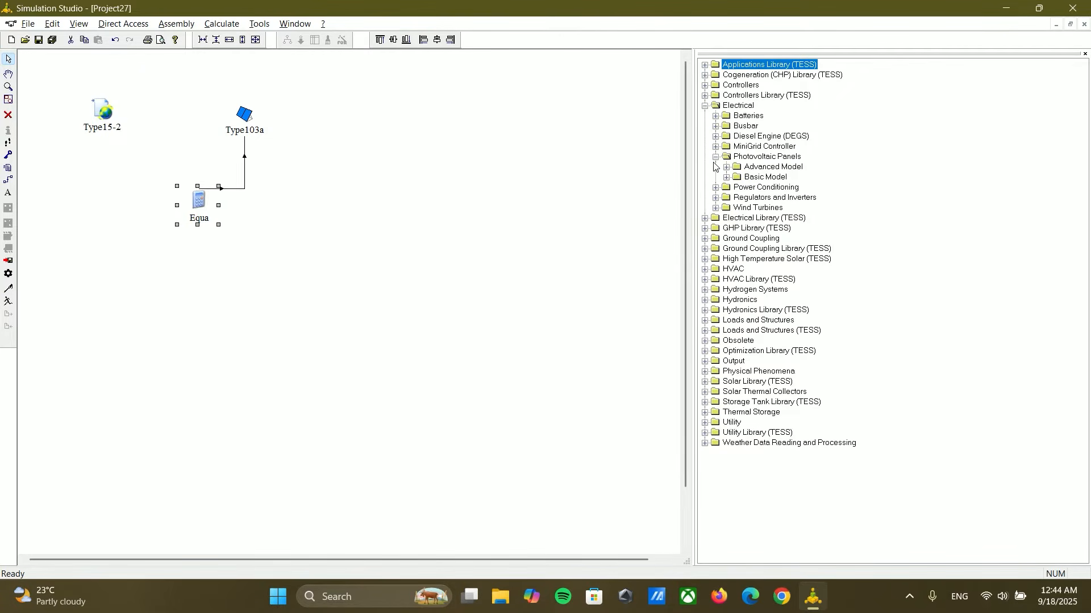
{"action": "left_click", "coordinate": [716, 157]}
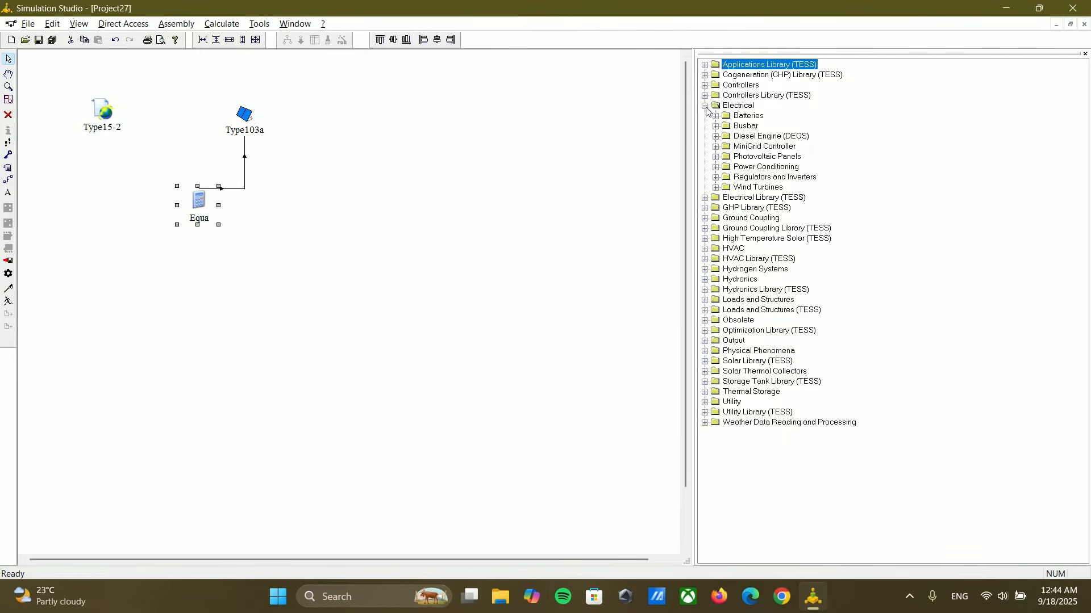
{"action": "left_click", "coordinate": [705, 105]}
{"action": "left_click", "coordinate": [705, 321]}
{"action": "left_click", "coordinate": [705, 320]}
{"action": "left_click", "coordinate": [705, 259]}
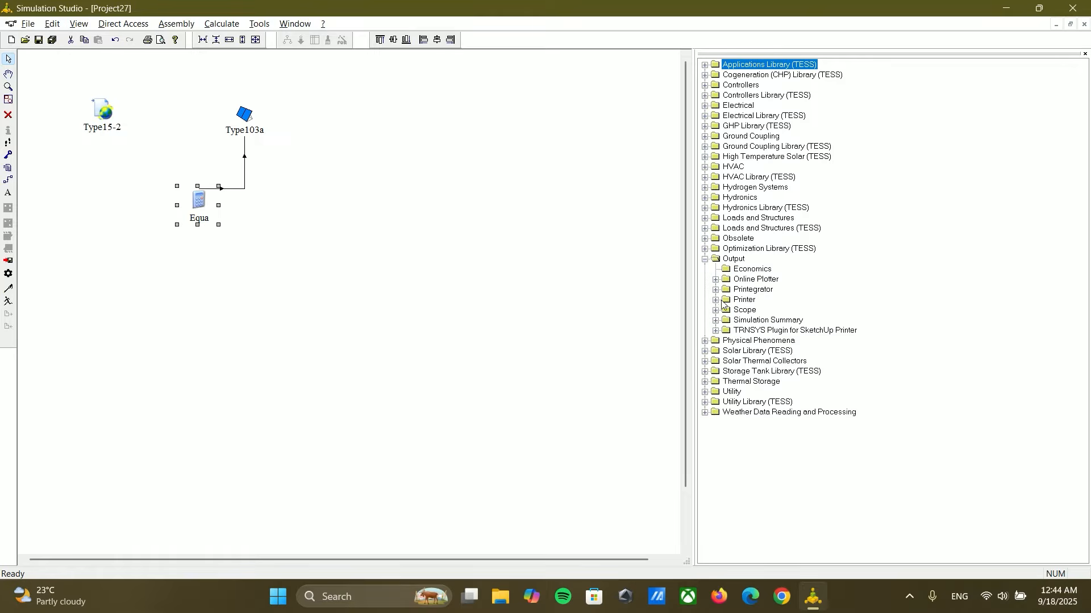
{"action": "left_click", "coordinate": [716, 279]}
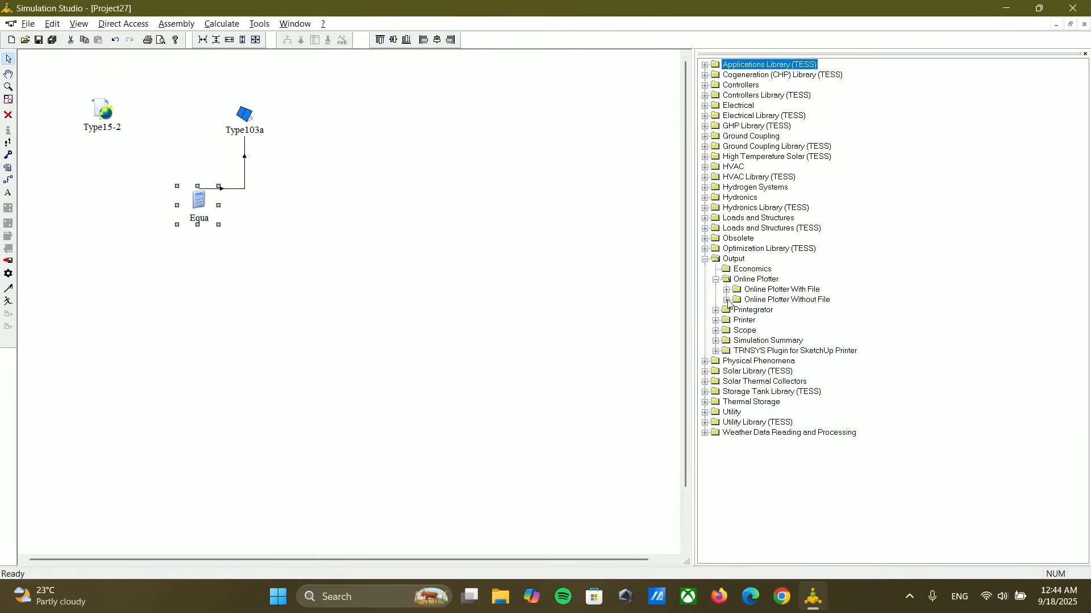
{"action": "left_click", "coordinate": [727, 300]}
{"action": "left_click_drag", "start_coordinate": [768, 310], "coordinate": [397, 134]}
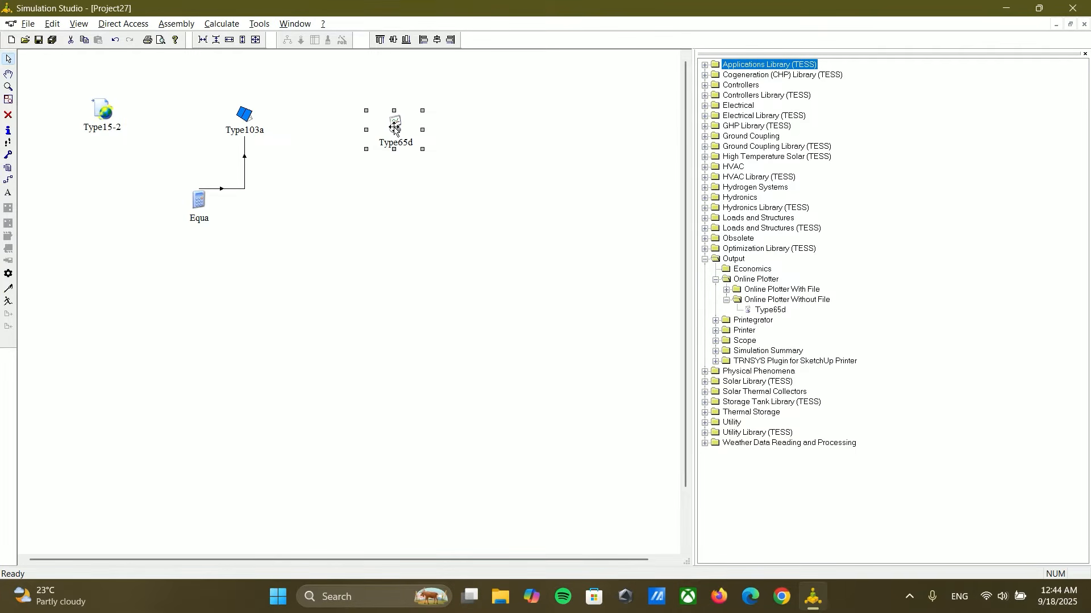
Step: Link Type103a to Type65d, connecting Array power to Left axis variable-1 and Array current to Right axis variable-1
{"action": "left_click", "coordinate": [8, 180]}
{"action": "left_click_drag", "start_coordinate": [254, 120], "coordinate": [388, 117]}
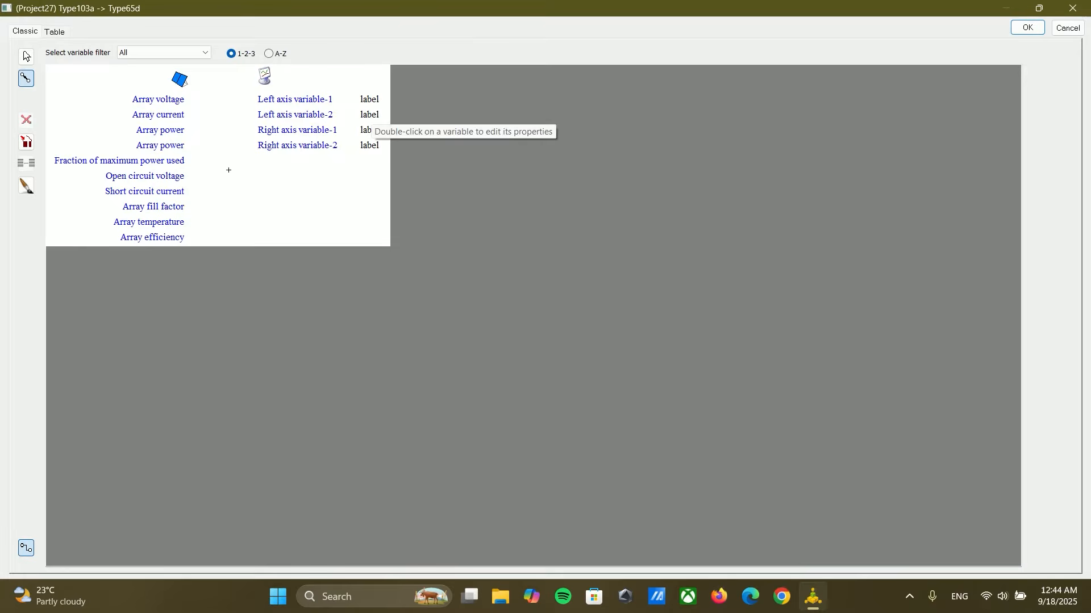
{"action": "left_click", "coordinate": [186, 129]}
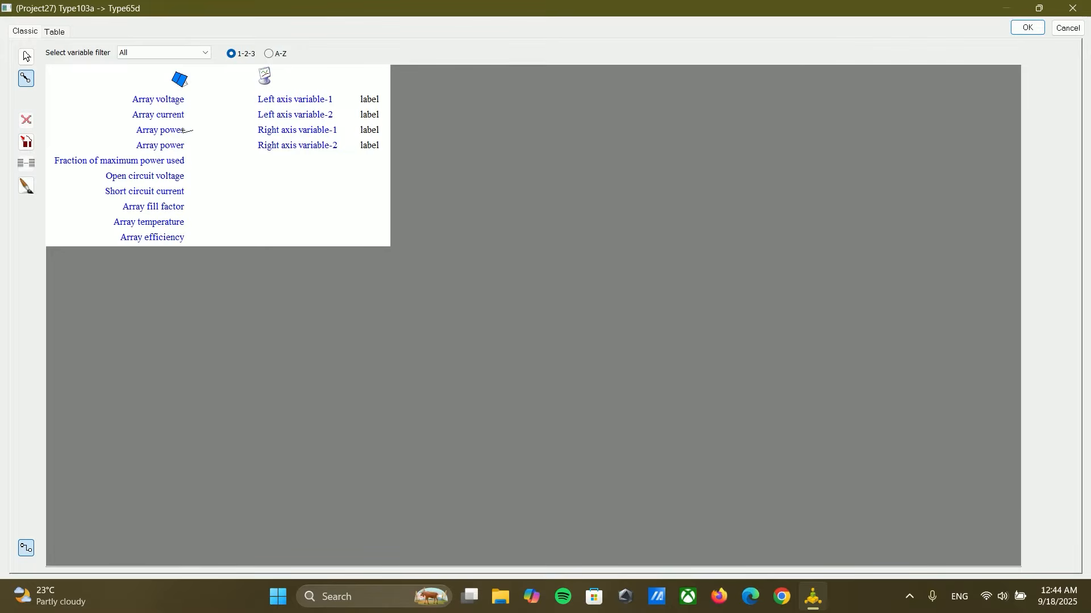
{"action": "left_click", "coordinate": [282, 99]}
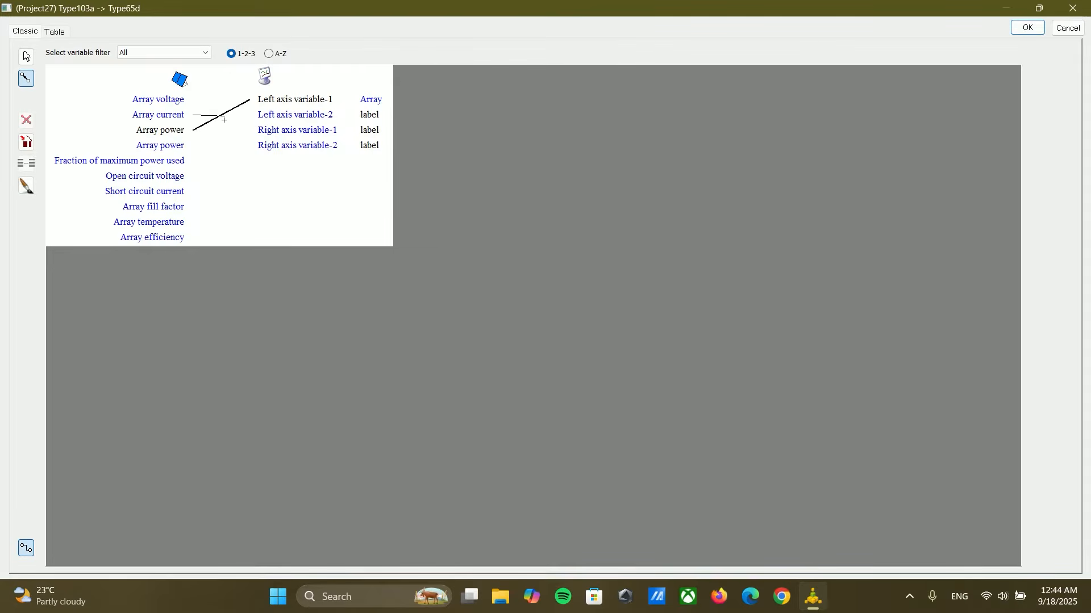
{"action": "left_click", "coordinate": [264, 130]}
{"action": "left_click", "coordinate": [1031, 29]}
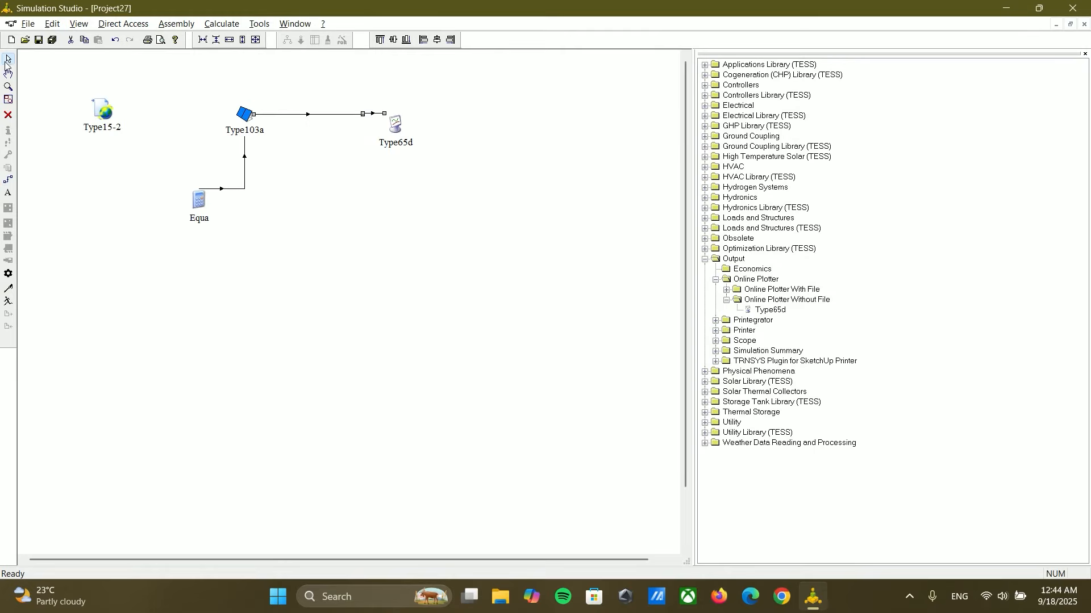
Step: Set the Type65d plotter's left axis maximum to 400 and right axis maximum to 40
{"action": "double_click", "coordinate": [396, 124]}
{"action": "left_click", "coordinate": [523, 259]}
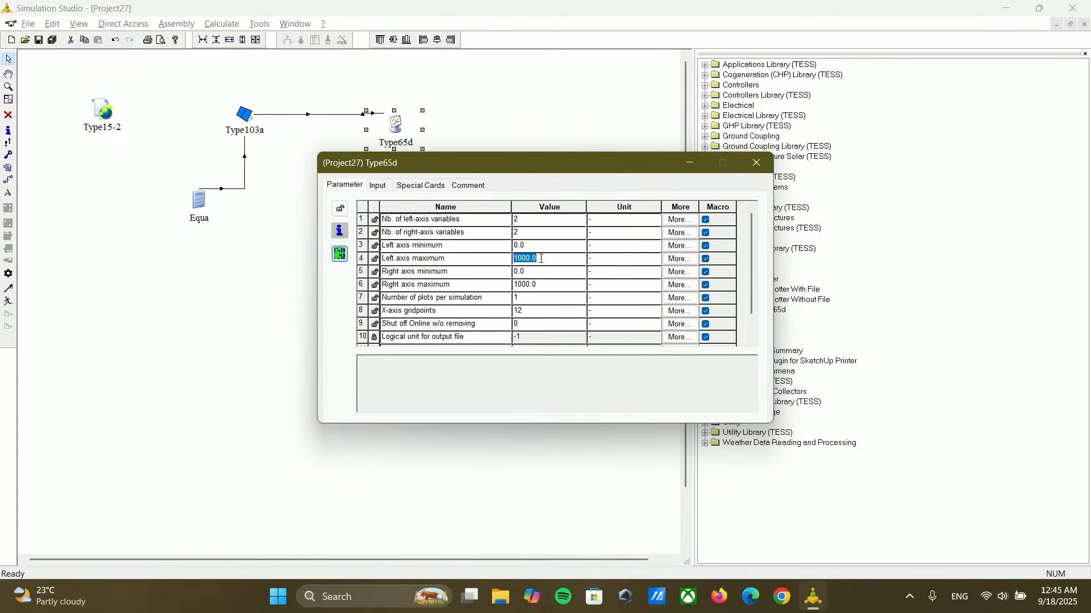
{"action": "type", "text": "400"}
{"action": "left_click", "coordinate": [533, 285]}
{"action": "type", "text": "4"}
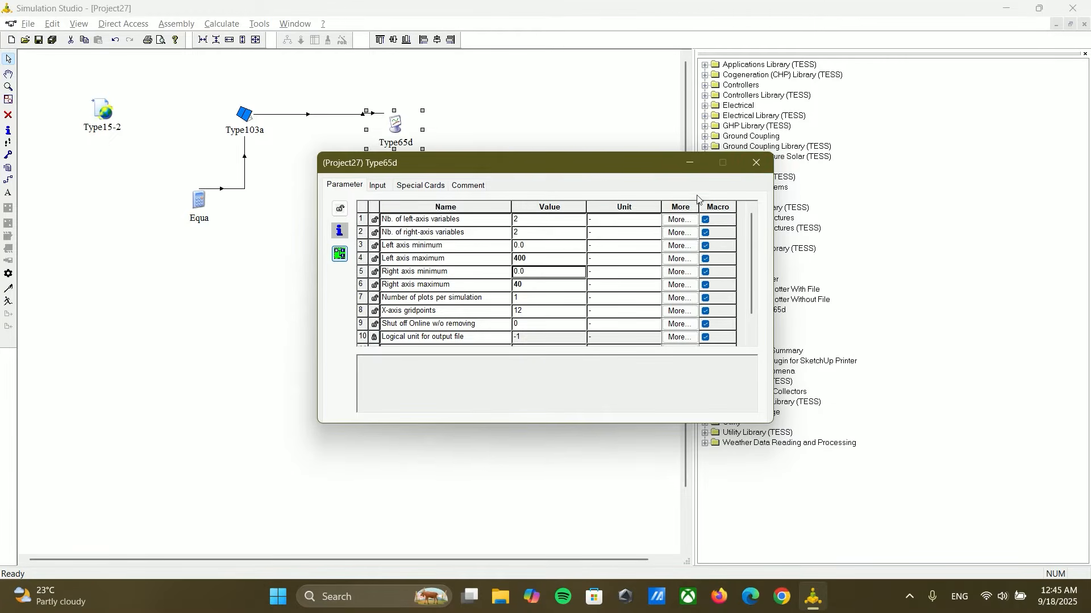
{"action": "left_click", "coordinate": [739, 166]}
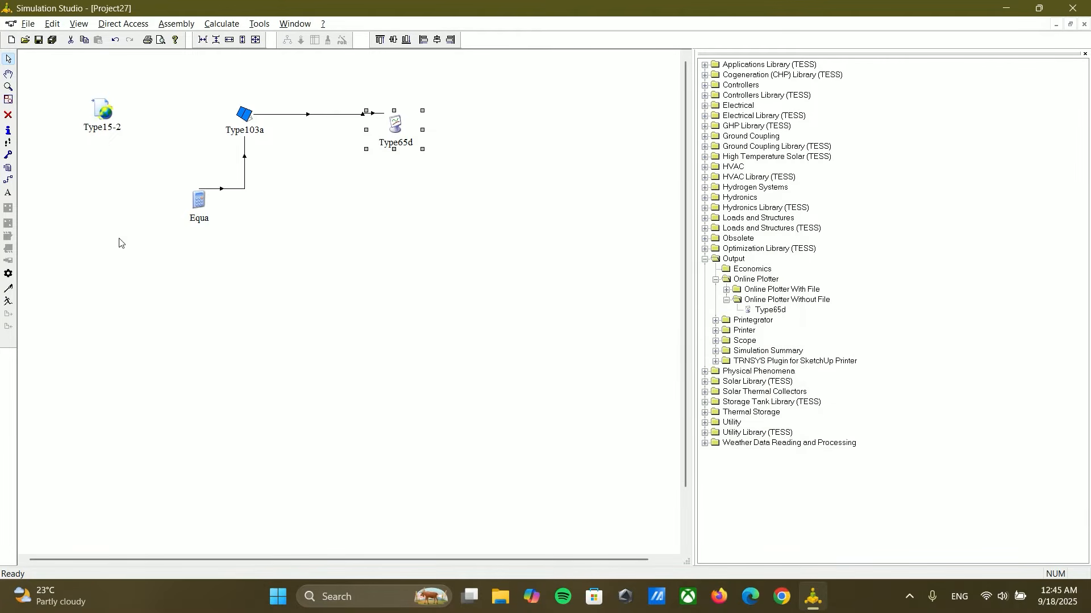
Step: Run the simulation, keep the online plotter open to inspect the array curves, and close it
{"action": "left_click", "coordinate": [8, 301]}
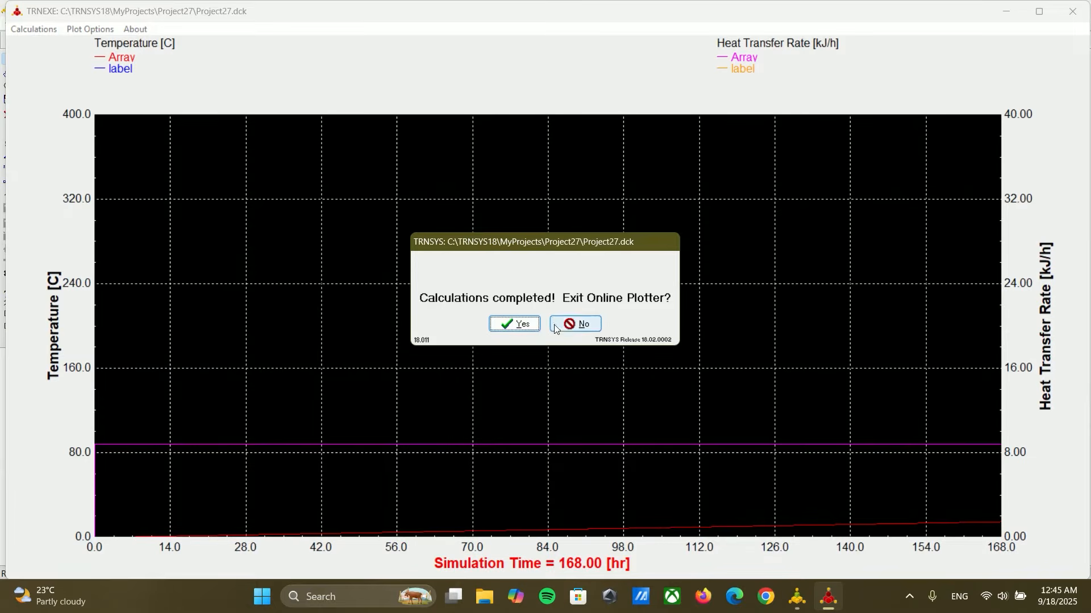
{"action": "left_click", "coordinate": [575, 323]}
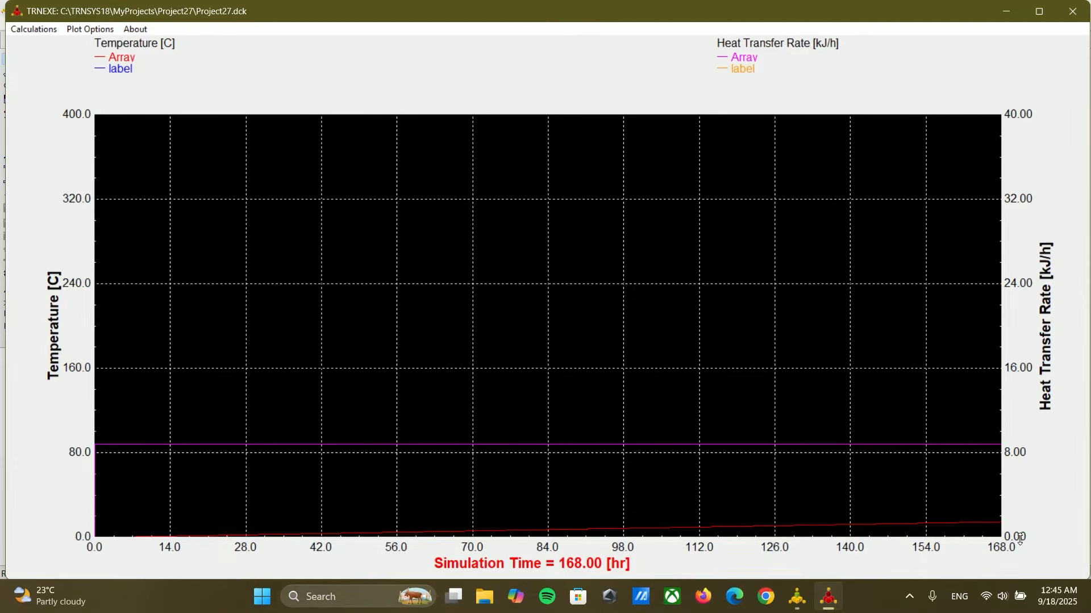
{"action": "left_click", "coordinate": [1073, 12]}
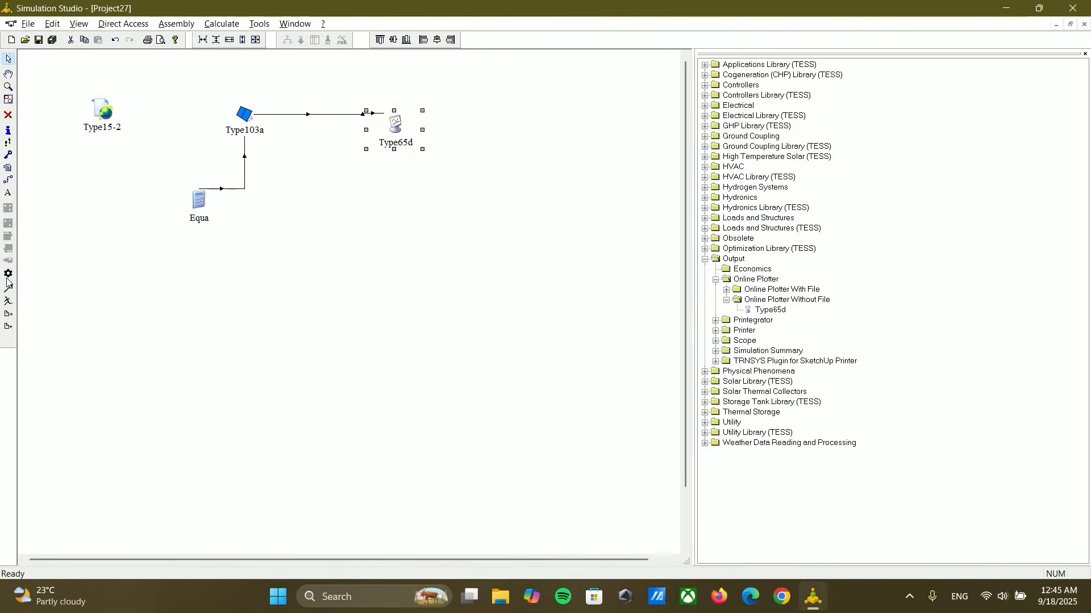
Step: Set the simulation stop time to 8760 hr and the time step to 1 hr in the project settings
{"action": "left_click", "coordinate": [8, 273]}
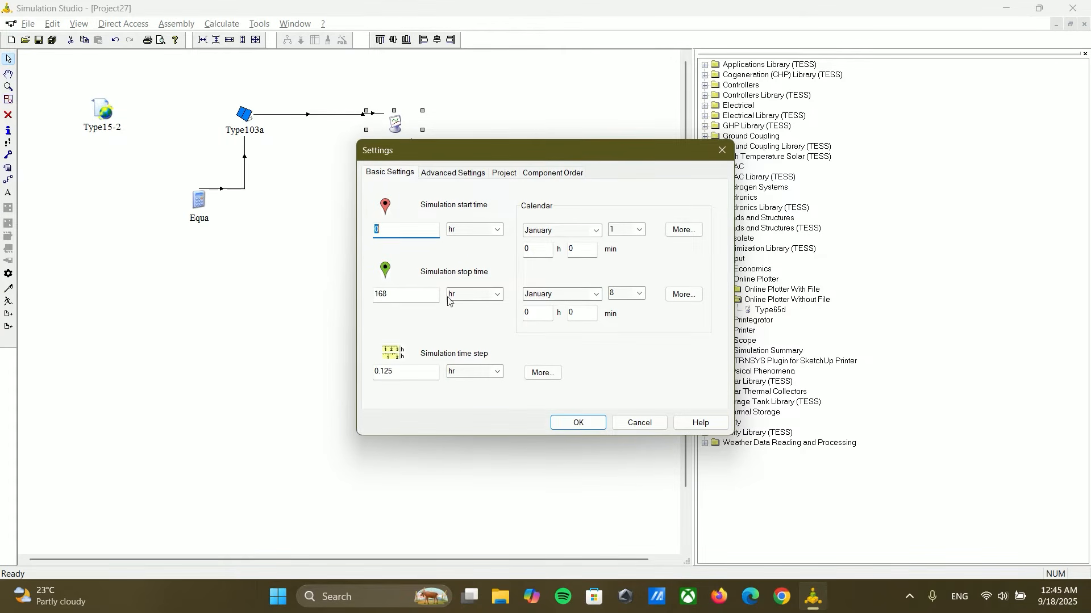
{"action": "double_click", "coordinate": [395, 293]}
{"action": "type", "text": "8760"}
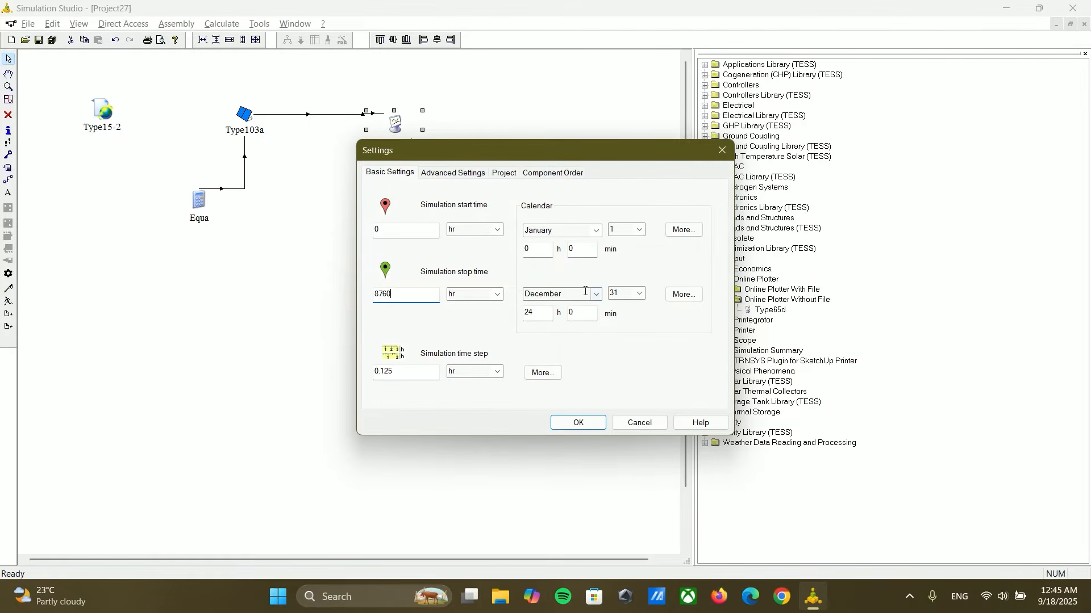
{"action": "double_click", "coordinate": [409, 370]}
{"action": "type", "text": "1"}
{"action": "left_click", "coordinate": [594, 427]}
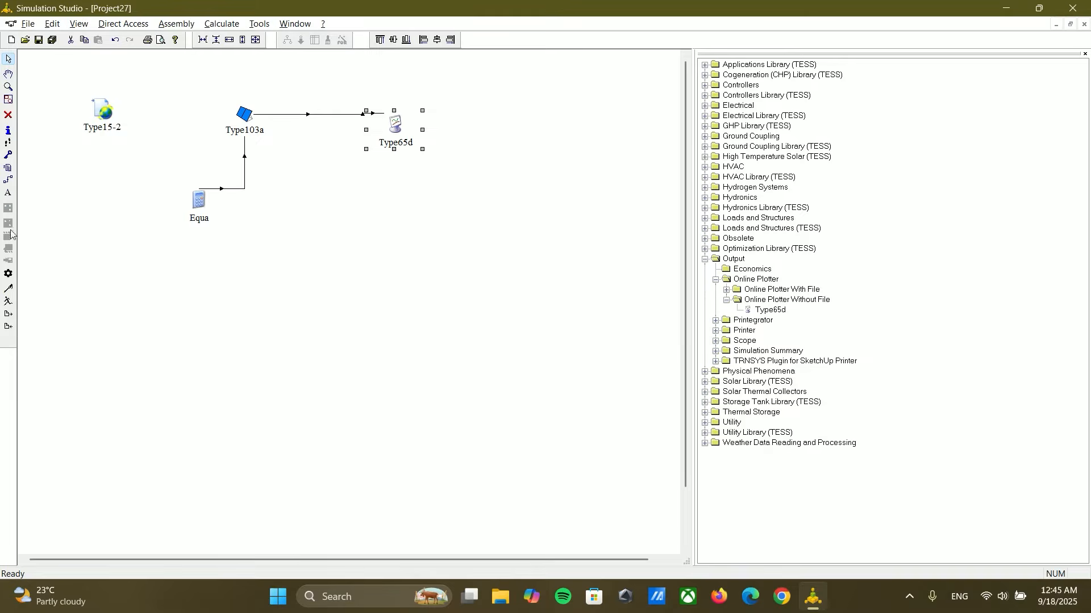
Step: Run the full-year simulation, switch the online plot to a white background with thick lines, and close the plotter
{"action": "left_click", "coordinate": [9, 301]}
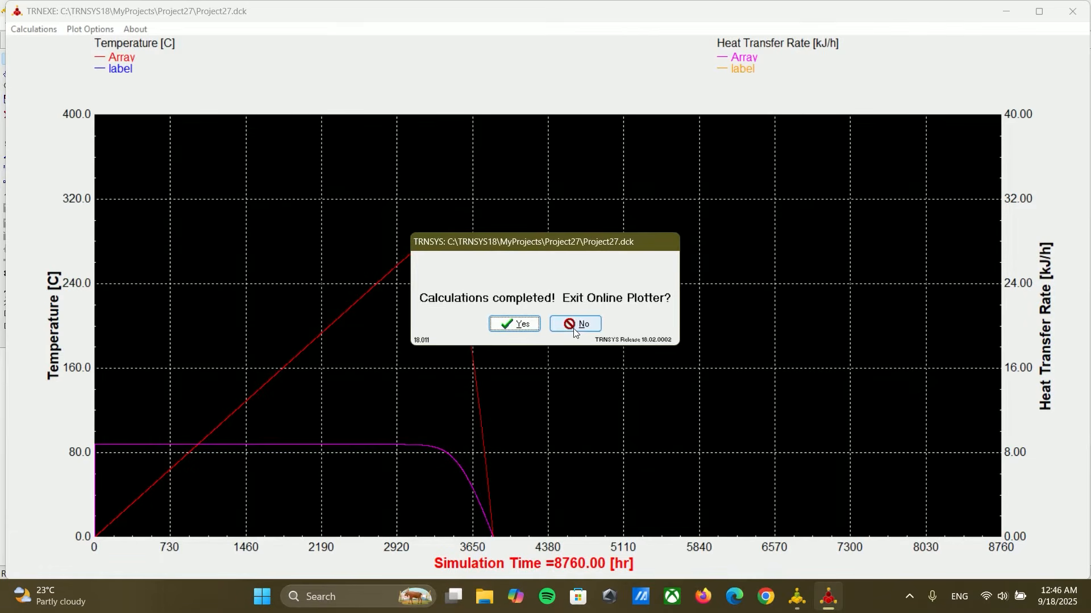
{"action": "left_click", "coordinate": [575, 325]}
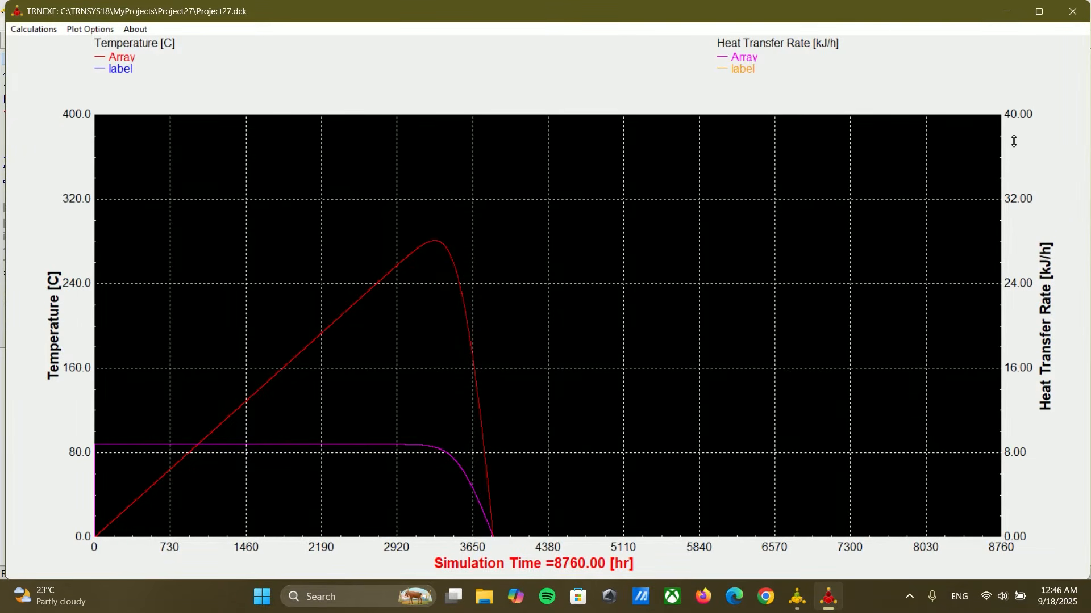
{"action": "left_click", "coordinate": [80, 33]}
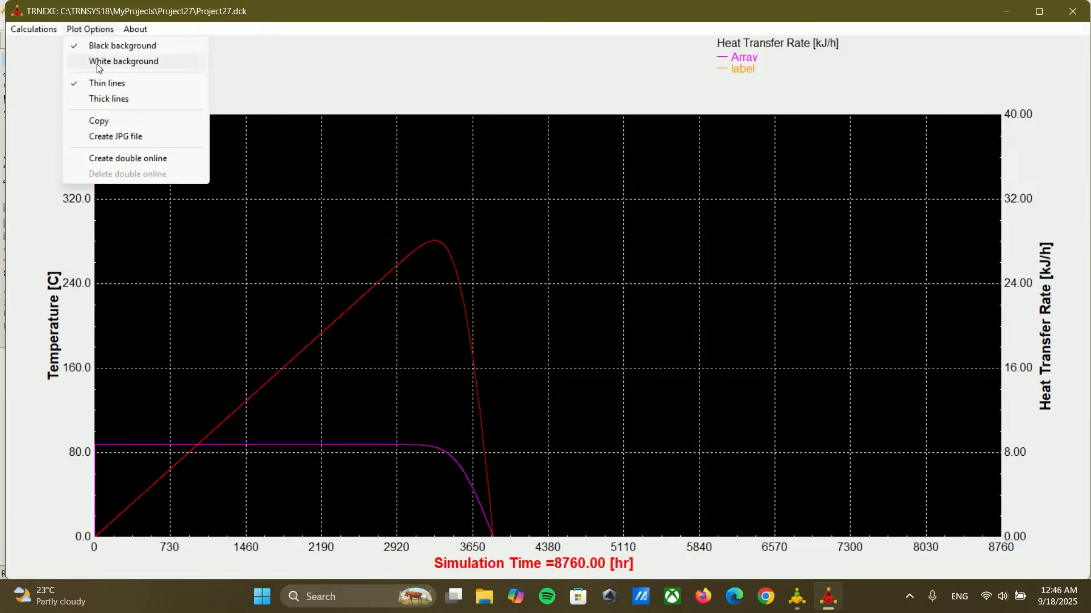
{"action": "left_click", "coordinate": [98, 63]}
{"action": "left_click", "coordinate": [91, 29]}
{"action": "left_click", "coordinate": [85, 99]}
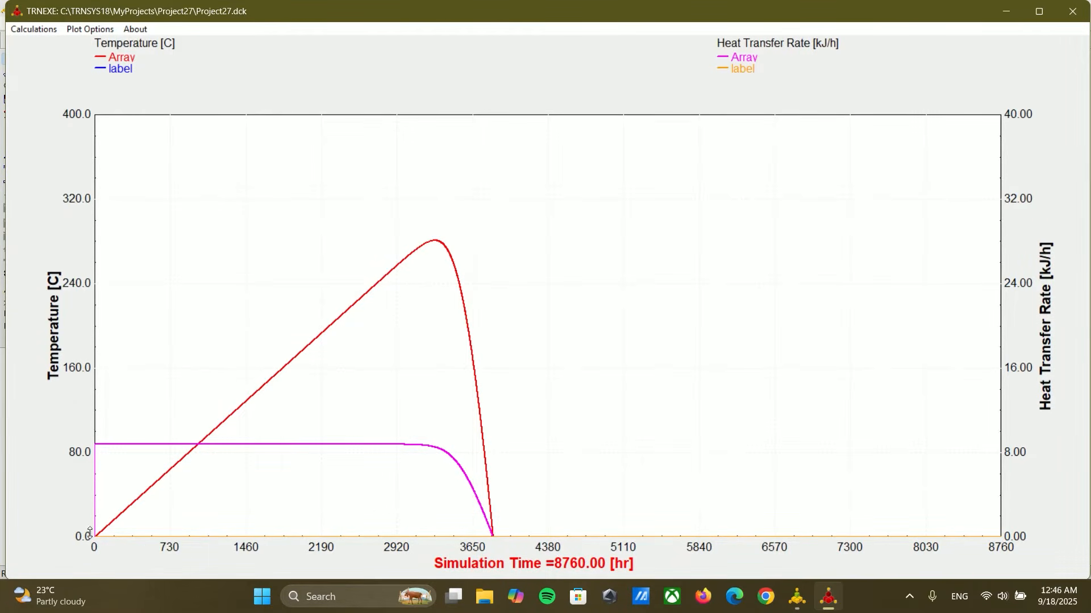
{"action": "left_click", "coordinate": [1074, 12]}
Step: Set the Type65d plotter's right axis maximum to 30
{"action": "double_click", "coordinate": [396, 122]}
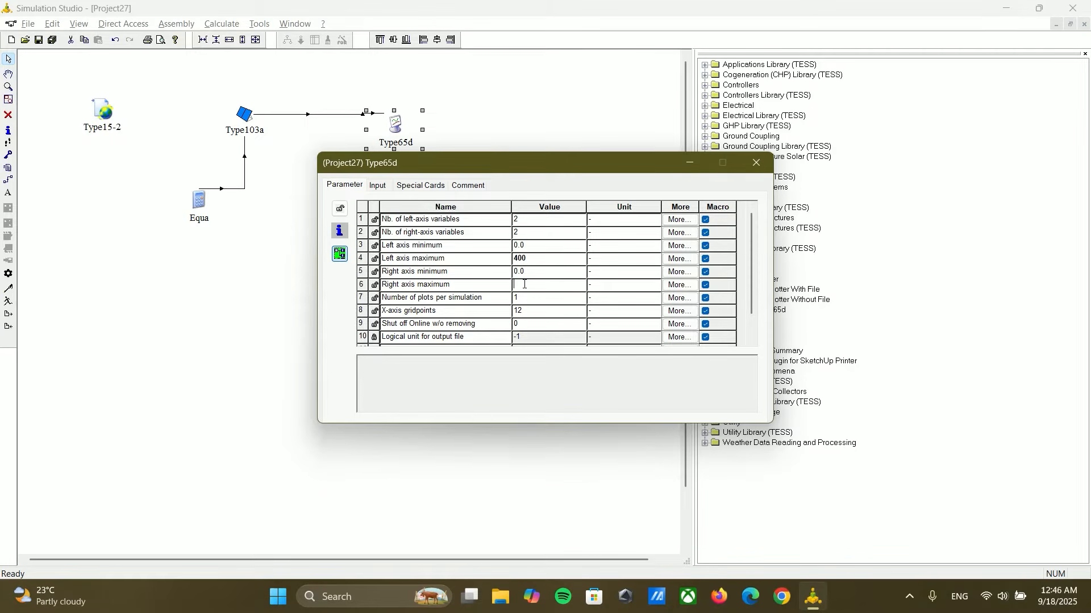
{"action": "left_click", "coordinate": [525, 285]}
{"action": "type", "text": "30"}
{"action": "left_click", "coordinate": [755, 163]}
Step: Rerun the simulation with the rescaled right axis, view the plot, and close the plotter
{"action": "left_click", "coordinate": [14, 307]}
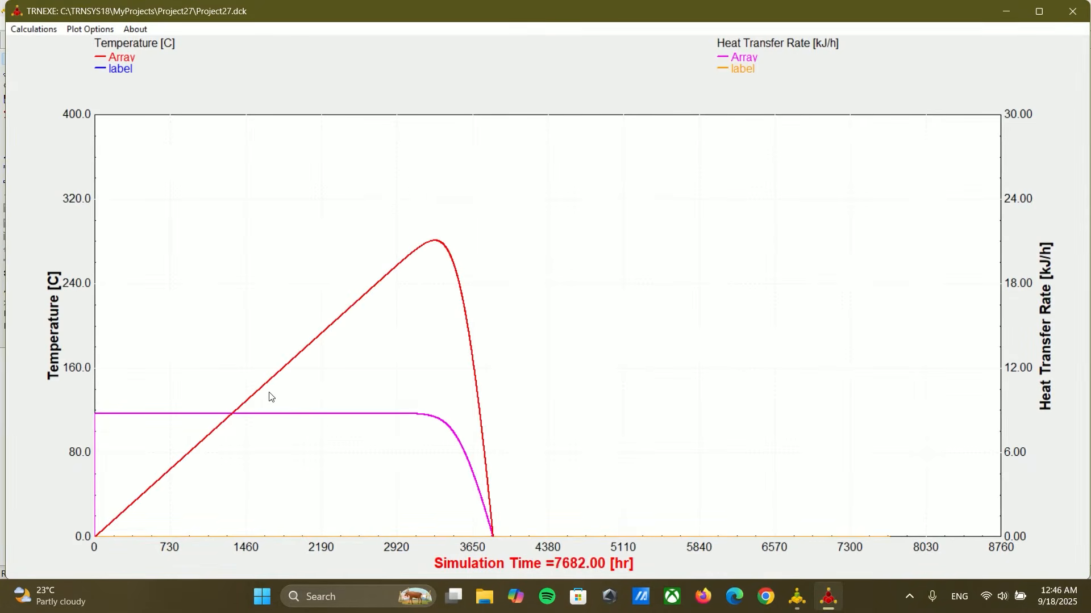
{"action": "left_click", "coordinate": [576, 324]}
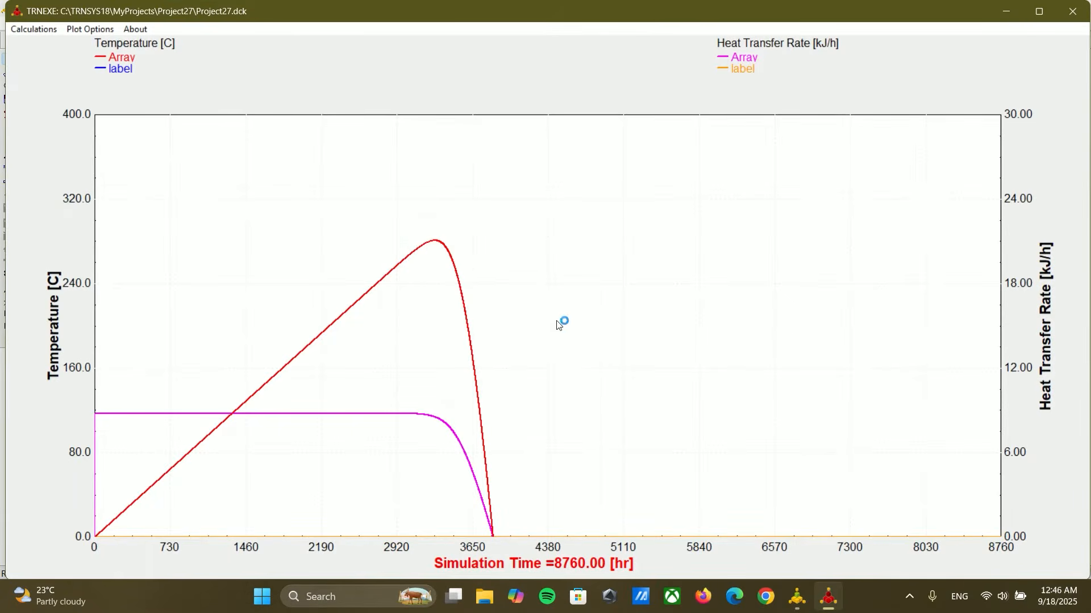
{"action": "left_click", "coordinate": [1074, 16]}
Step: Set the beam radiation input of Type103a to 800 W/m^2
{"action": "double_click", "coordinate": [249, 113]}
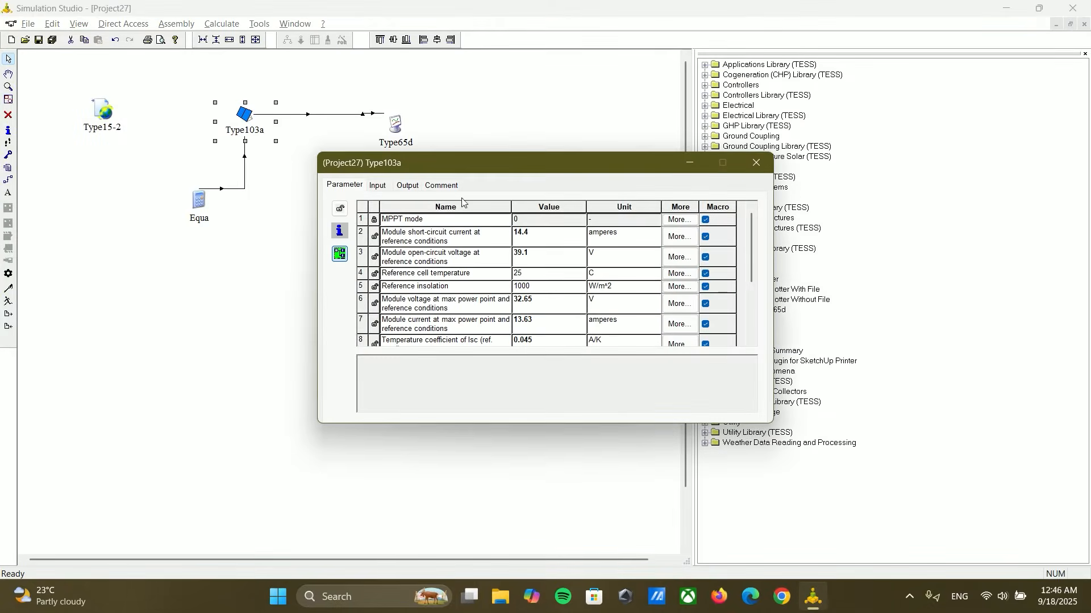
{"action": "left_click", "coordinate": [385, 187]}
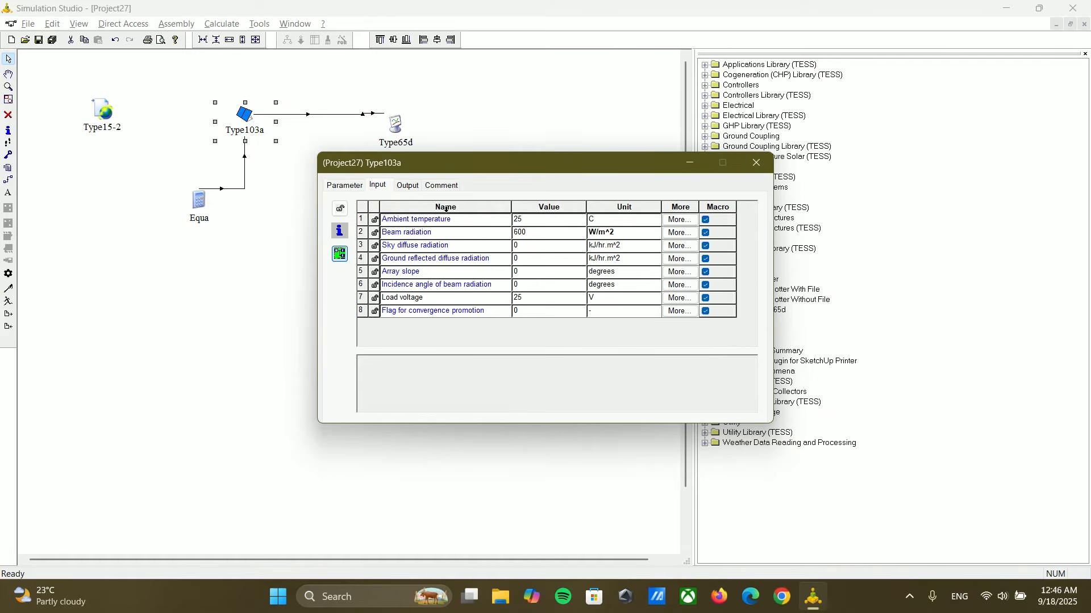
{"action": "double_click", "coordinate": [525, 232]}
{"action": "type", "text": "8"}
{"action": "left_click", "coordinate": [521, 247]}
{"action": "left_click", "coordinate": [759, 166]}
Step: Run the simulation at 800 W/m^2, examine the array power and current curves, and close the plotter
{"action": "left_click", "coordinate": [14, 305]}
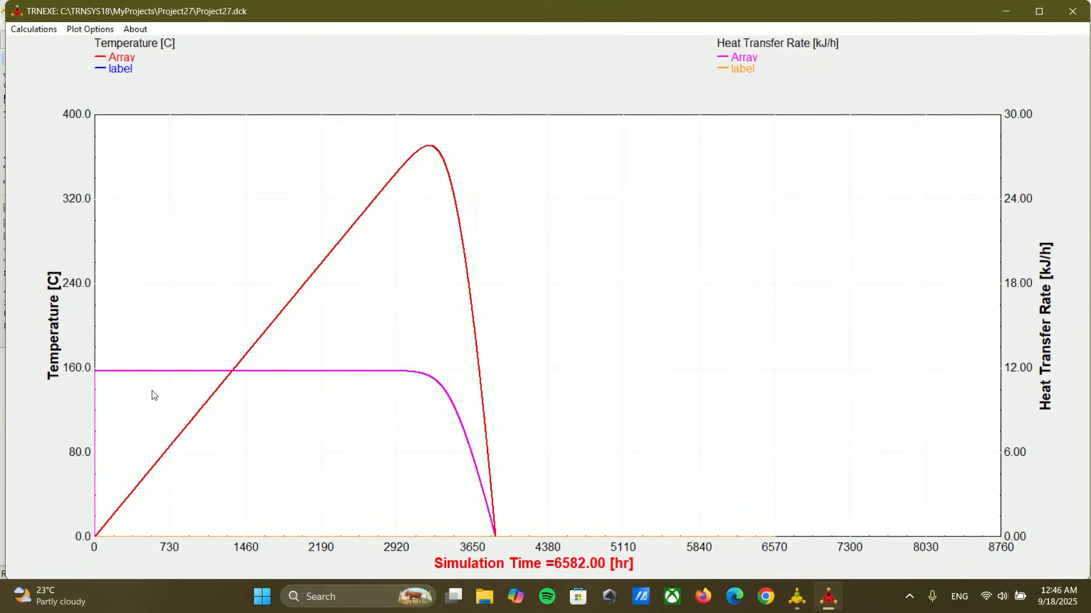
{"action": "left_click", "coordinate": [576, 324]}
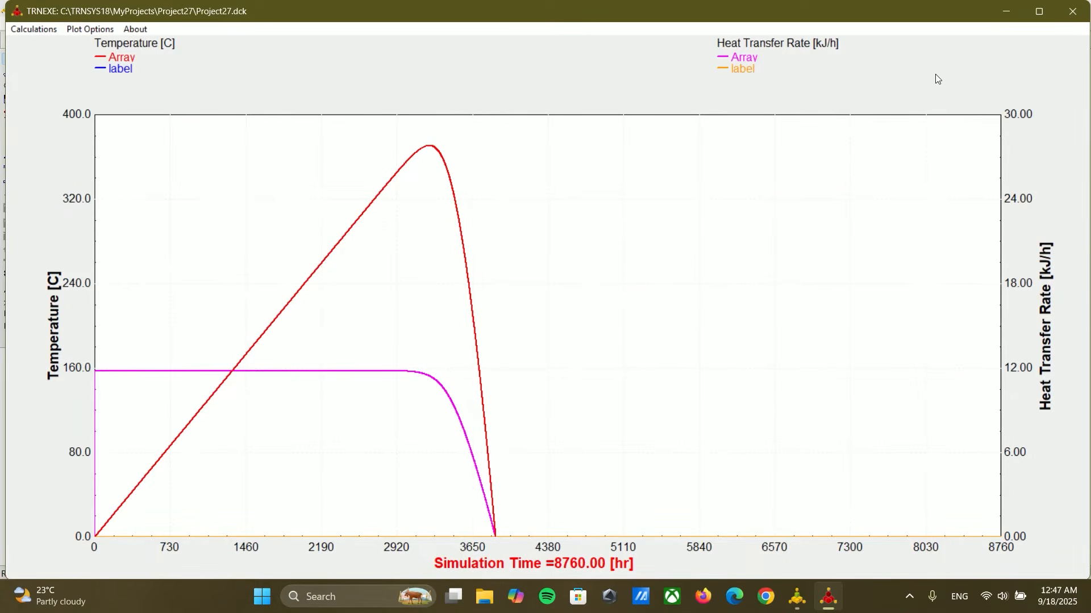
{"action": "left_click", "coordinate": [1078, 17]}
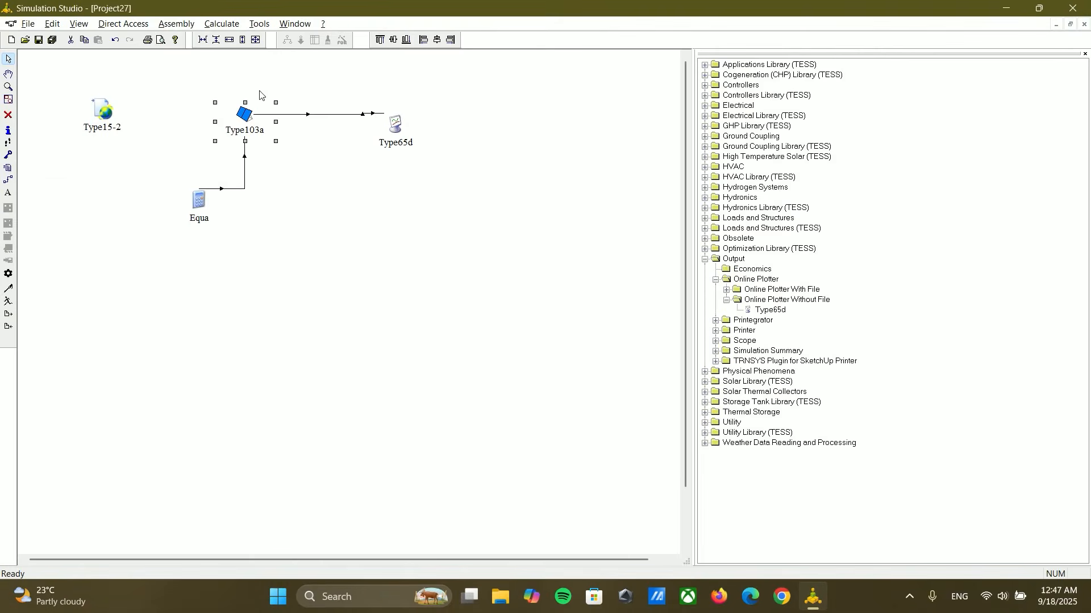
Step: Set the beam radiation input of Type103a to 900 W/m^2 and run the simulation
{"action": "double_click", "coordinate": [244, 121]}
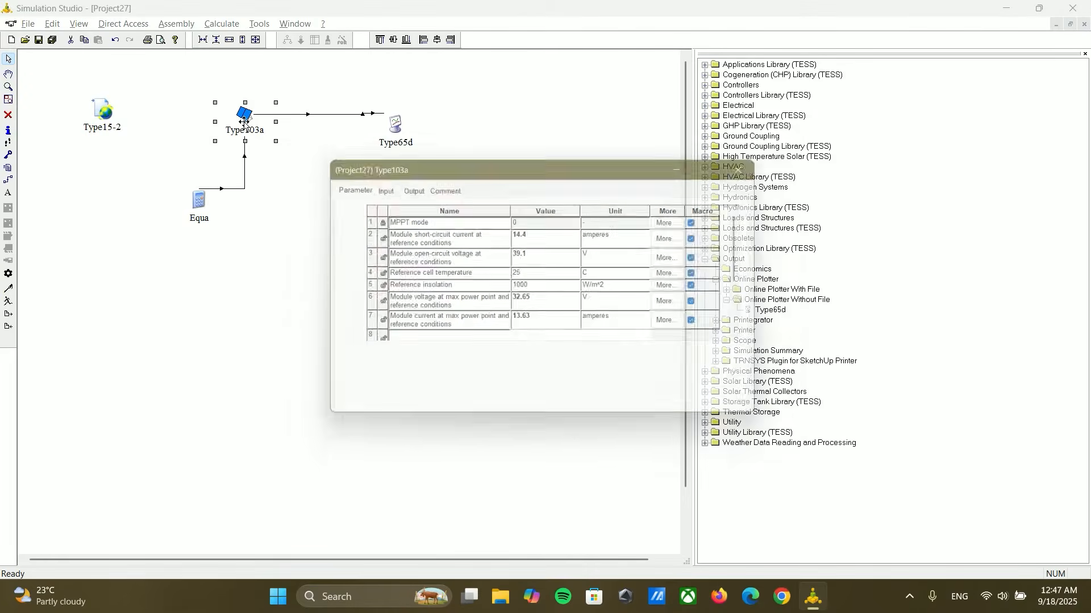
{"action": "left_click", "coordinate": [378, 186]}
{"action": "left_click", "coordinate": [530, 234]}
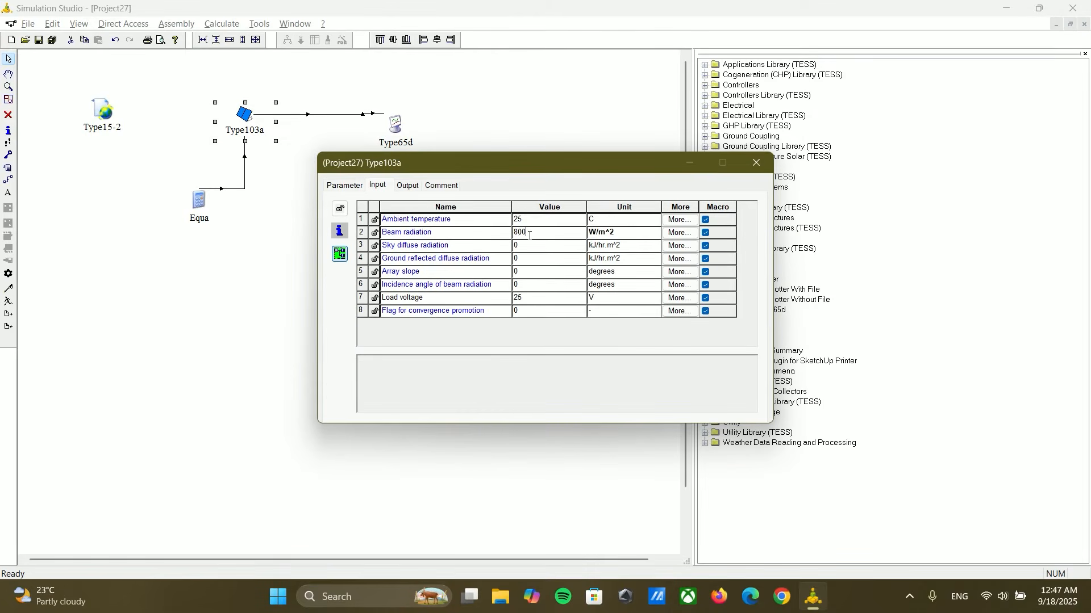
{"action": "type", "text": "900"}
{"action": "left_click", "coordinate": [756, 163]}
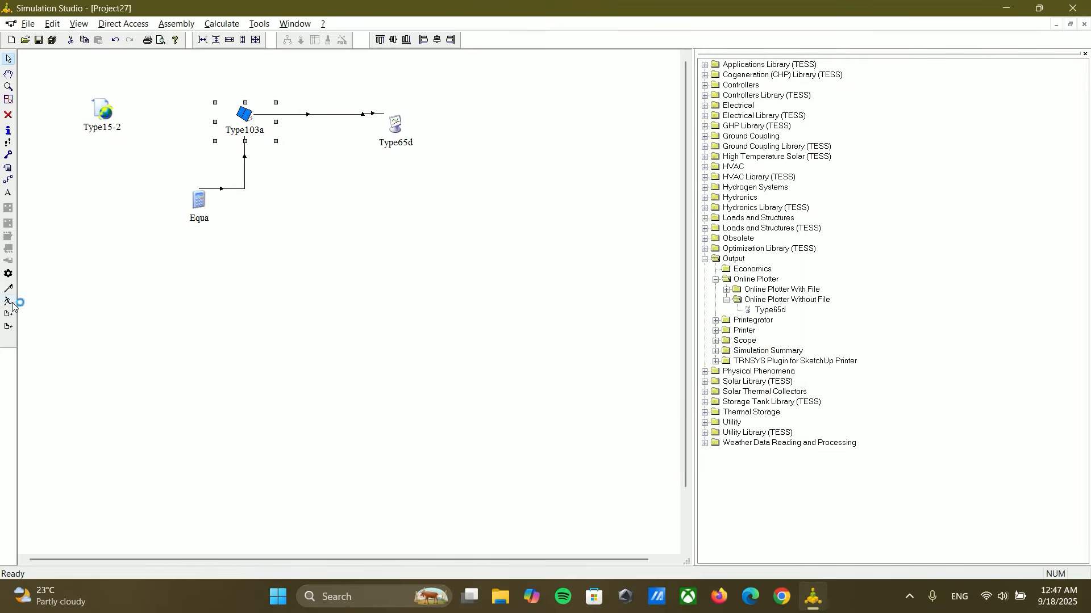
{"action": "left_click", "coordinate": [9, 302]}
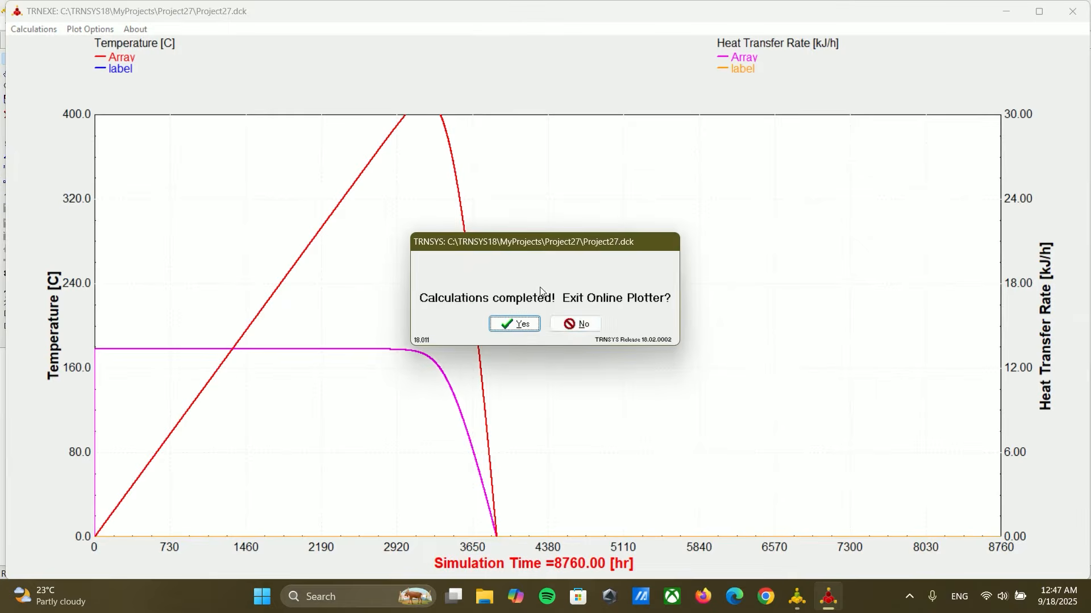
Step: View and close the 900 W/m^2 plot, and set the Type65d plotter's left axis title to "Power[W]"
{"action": "left_click", "coordinate": [575, 324]}
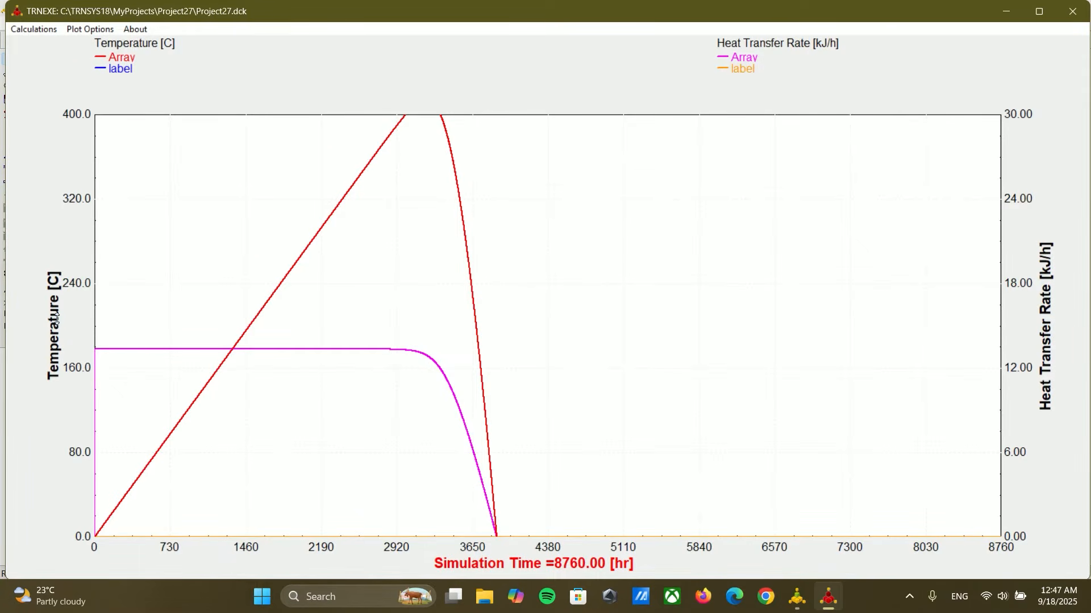
{"action": "left_click", "coordinate": [1072, 13]}
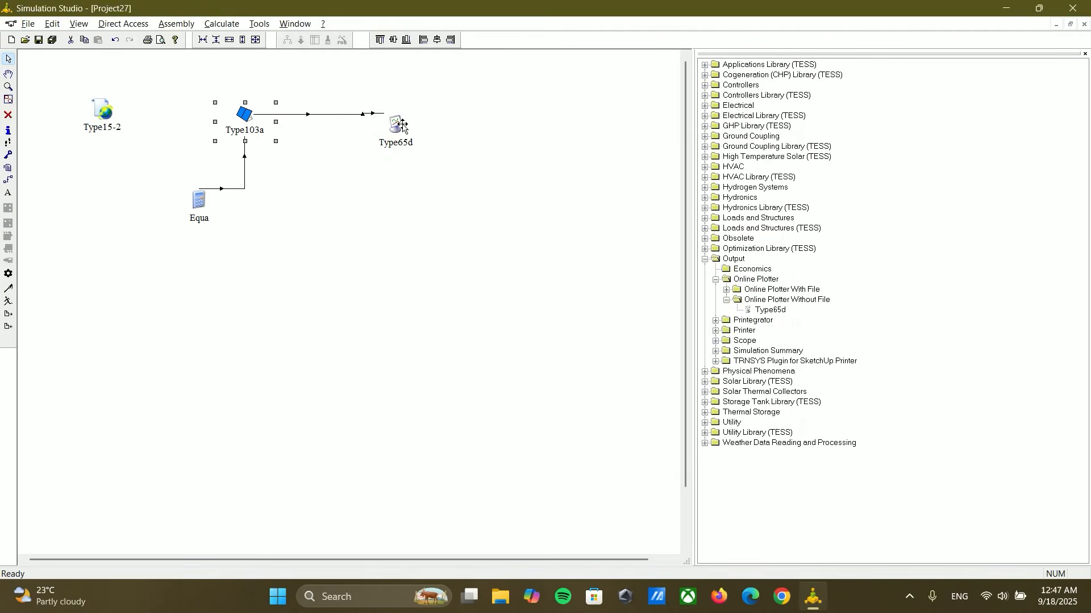
{"action": "left_click", "coordinate": [420, 185]}
{"action": "double_click", "coordinate": [570, 219]}
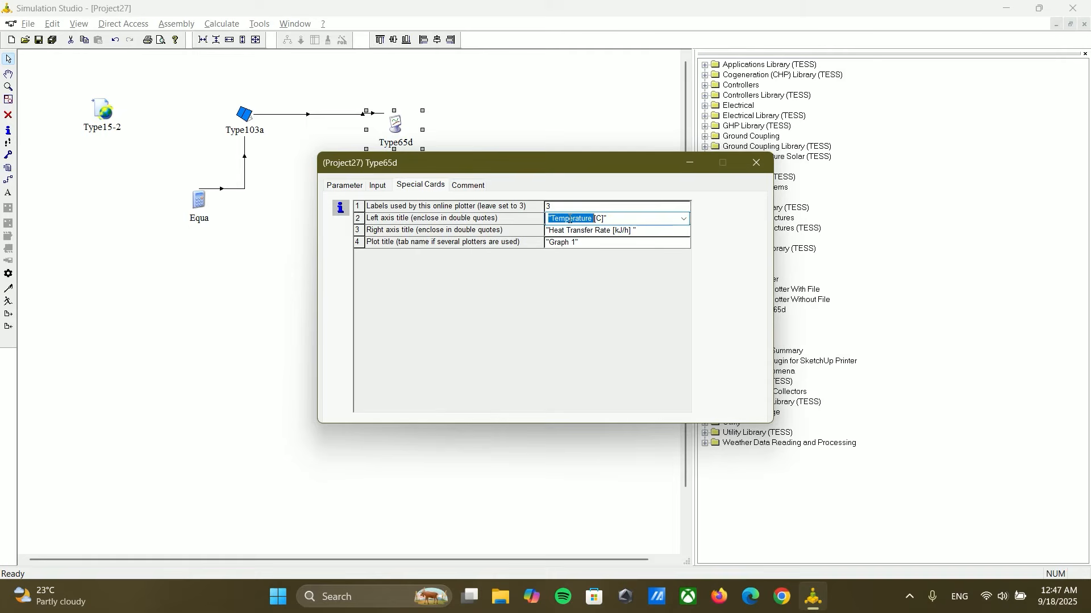
{"action": "type", "text": "Power[W"}
Step: Set the Type65d plotter's right axis title to "Current[A]" and close its properties
{"action": "left_click", "coordinate": [607, 233]}
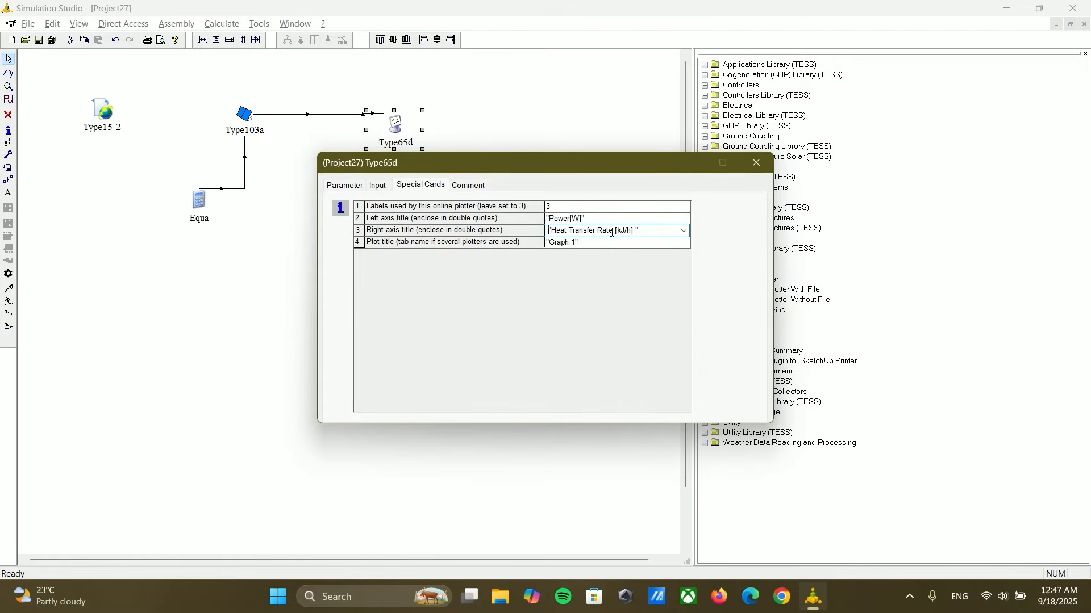
{"action": "double_click", "coordinate": [611, 232]}
{"action": "key", "text": "BackSpace"}
{"action": "key", "text": "BackSpace"}
{"action": "key", "text": "BackSpace"}
{"action": "key", "text": "BackSpace"}
{"action": "key", "text": "BackSpace"}
{"action": "key", "text": "BackSpace"}
{"action": "key", "text": "BackSpace"}
{"action": "key", "text": "BackSpace"}
{"action": "key", "text": "BackSpace"}
{"action": "key", "text": "BackSpace"}
{"action": "key", "text": "BackSpace"}
{"action": "key", "text": "BackSpace"}
{"action": "key", "text": "BackSpace"}
{"action": "key", "text": "BackSpace"}
{"action": "key", "text": "BackSpace"}
{"action": "type", "text": "Current[A"}
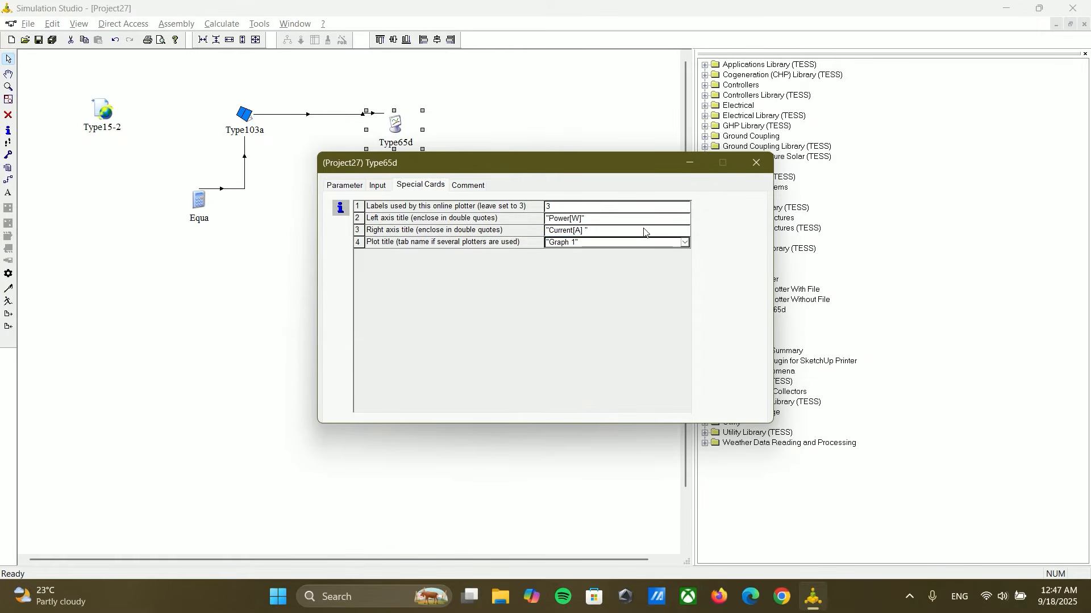
{"action": "left_click", "coordinate": [756, 163]}
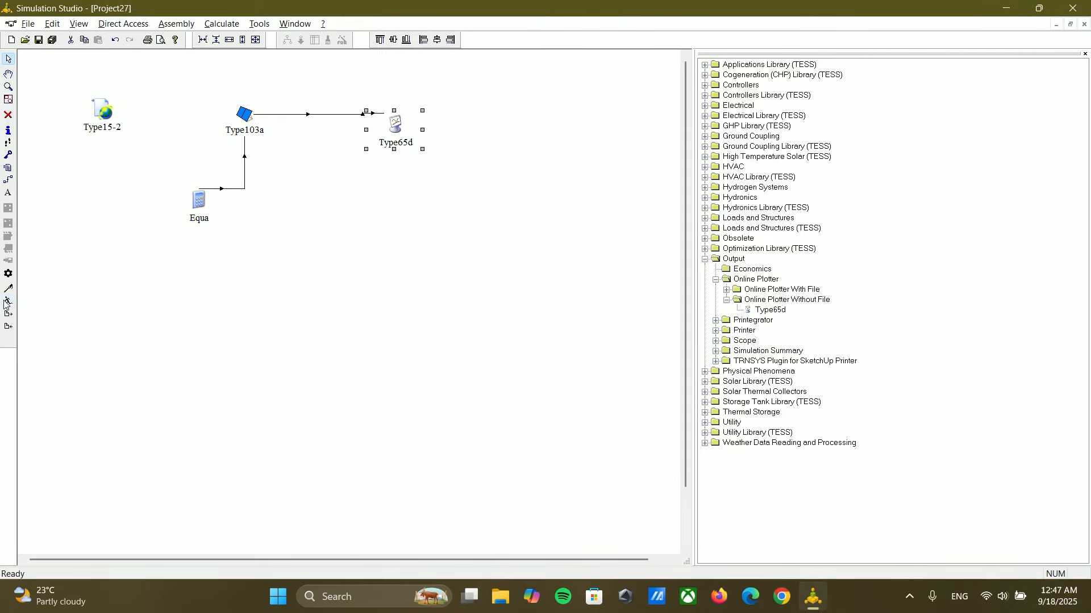
Step: Set the Type65d left axis maximum to 500, rerun the simulation, and view the rescaled power and current curves
{"action": "double_click", "coordinate": [412, 131]}
{"action": "double_click", "coordinate": [528, 258]}
{"action": "type", "text": "500"}
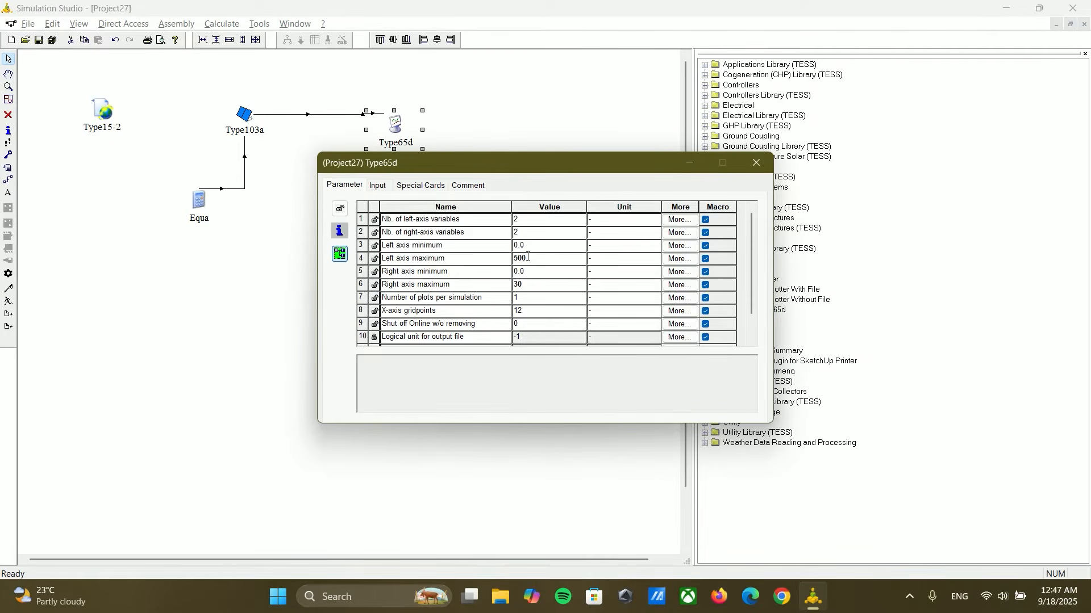
{"action": "key", "text": "Return"}
{"action": "left_click", "coordinate": [41, 310]}
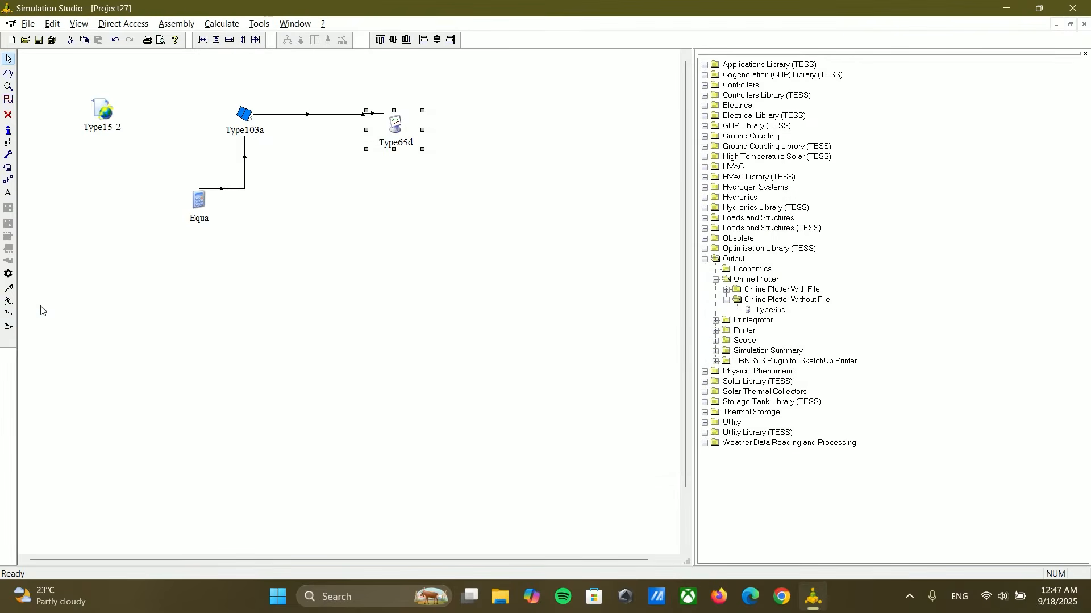
{"action": "left_click", "coordinate": [3, 301]}
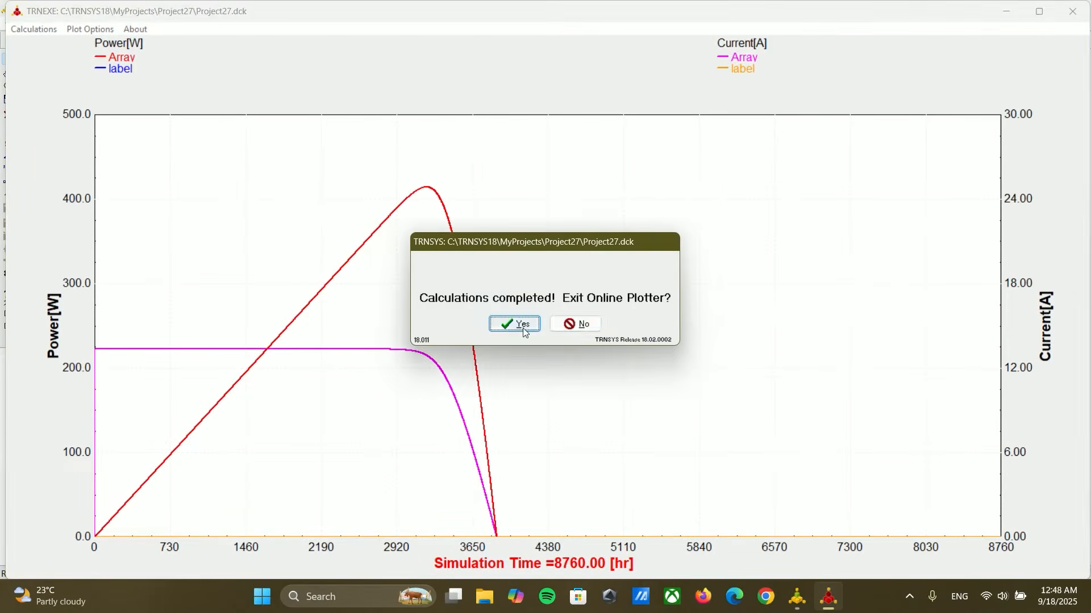
{"action": "left_click", "coordinate": [573, 325]}
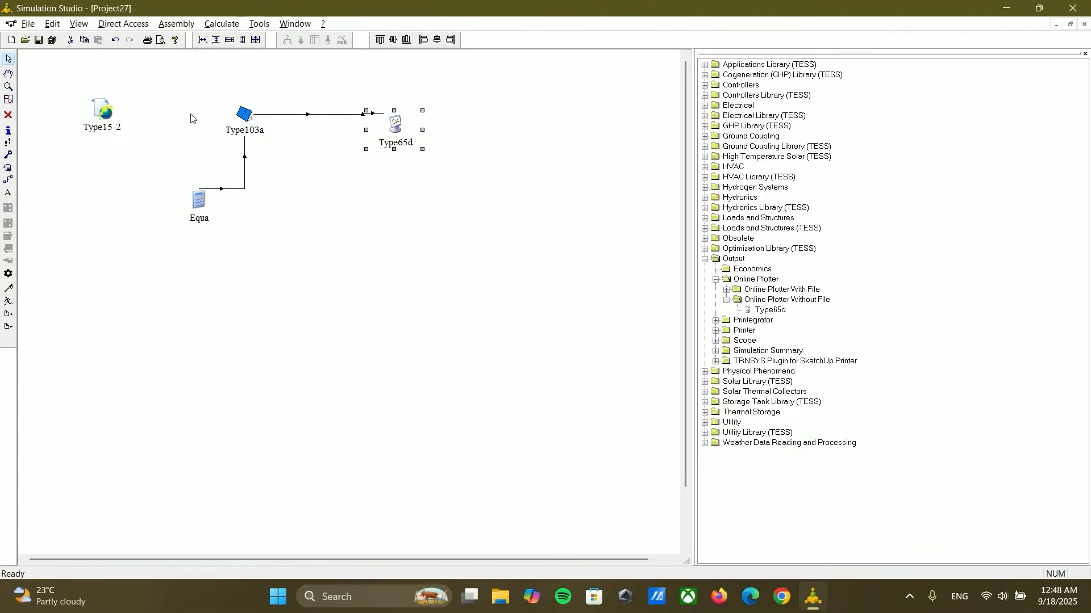
Step: Reposition the Type15-2 weather component and connect its dry bulb temperature to the ambient temperature input of Type103a
{"action": "left_click_drag", "start_coordinate": [105, 112], "coordinate": [121, 119]}
{"action": "left_click", "coordinate": [266, 163]}
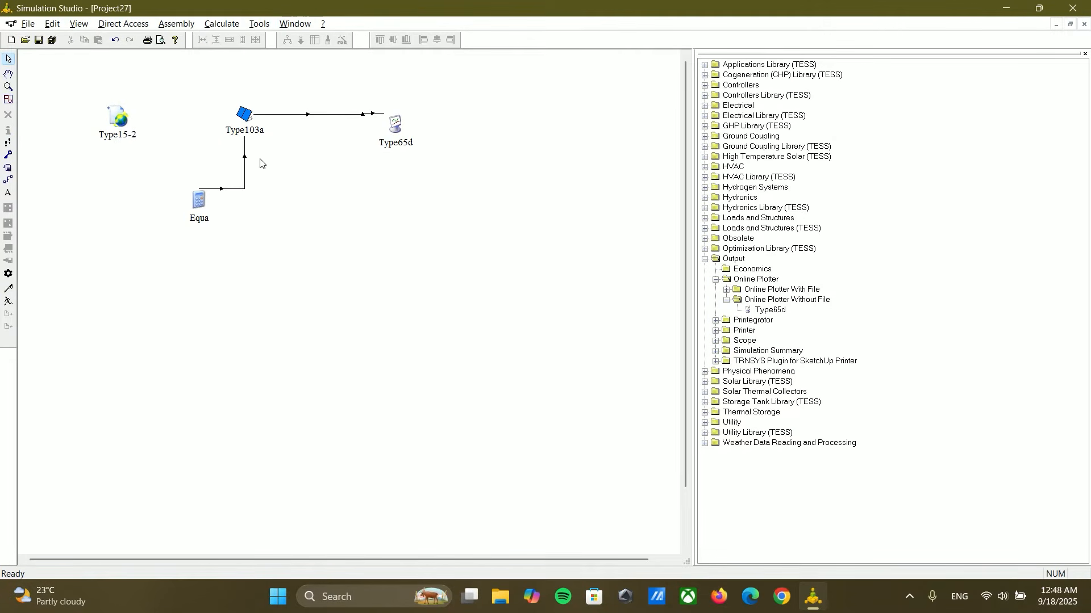
{"action": "left_click", "coordinate": [9, 181]}
{"action": "left_click_drag", "start_coordinate": [128, 117], "coordinate": [229, 113]}
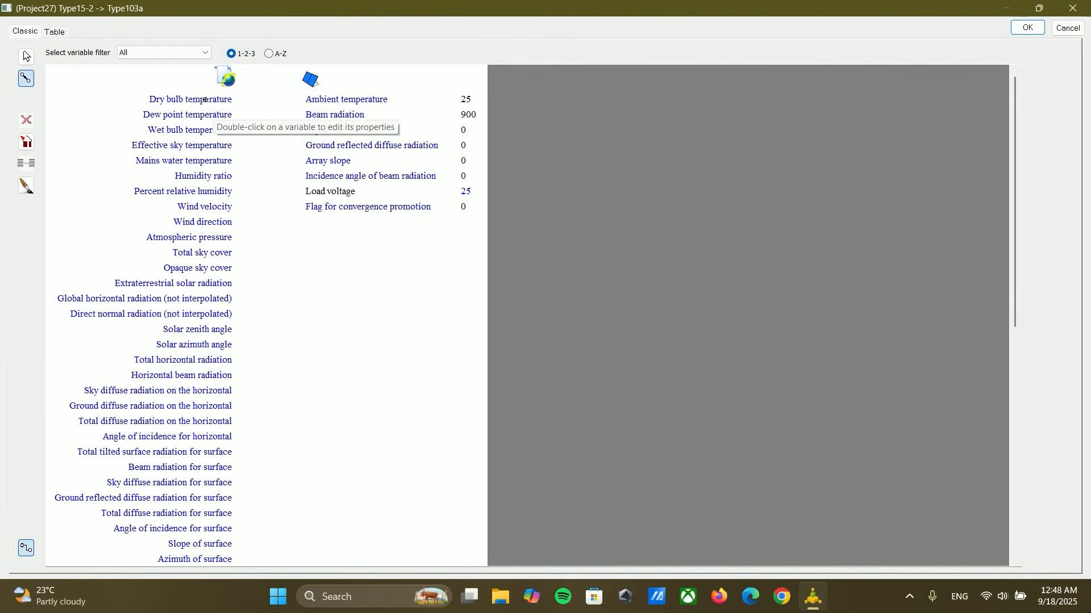
{"action": "left_click_drag", "start_coordinate": [205, 99], "coordinate": [317, 100]}
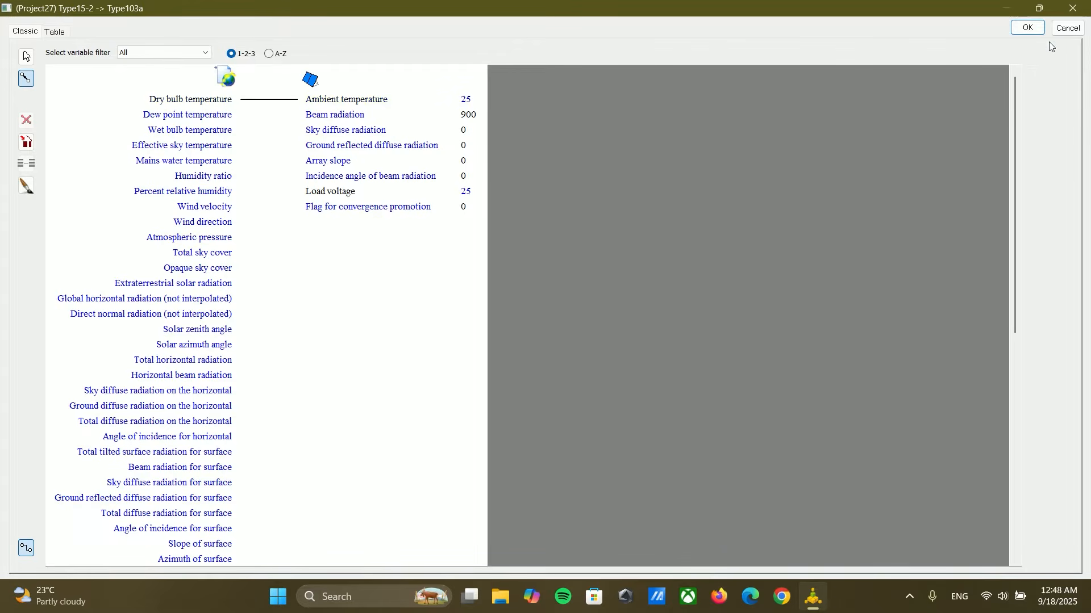
{"action": "left_click", "coordinate": [1039, 29]}
Step: Run the simulation with the weather-driven ambient temperature, examine the power and current curves, and close the plotter
{"action": "left_click", "coordinate": [18, 304]}
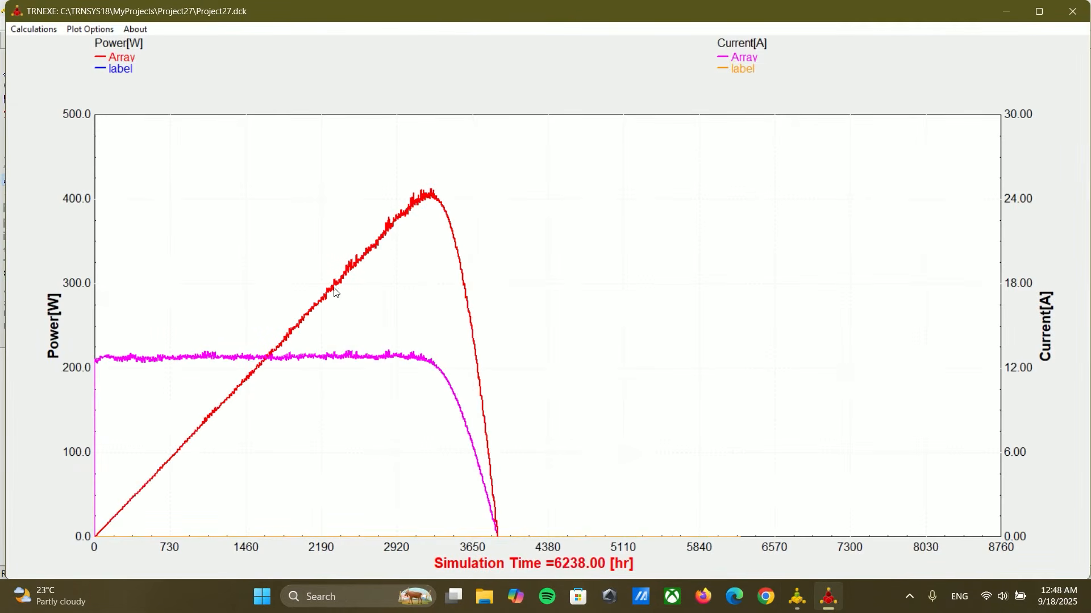
{"action": "left_click", "coordinate": [560, 322]}
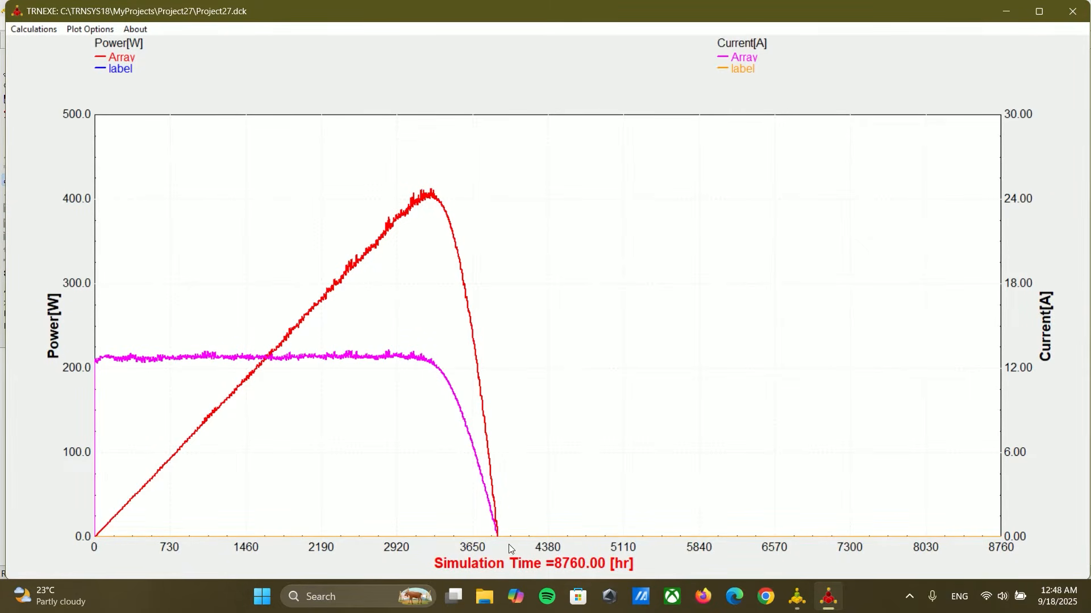
{"action": "left_click", "coordinate": [1075, 12]}
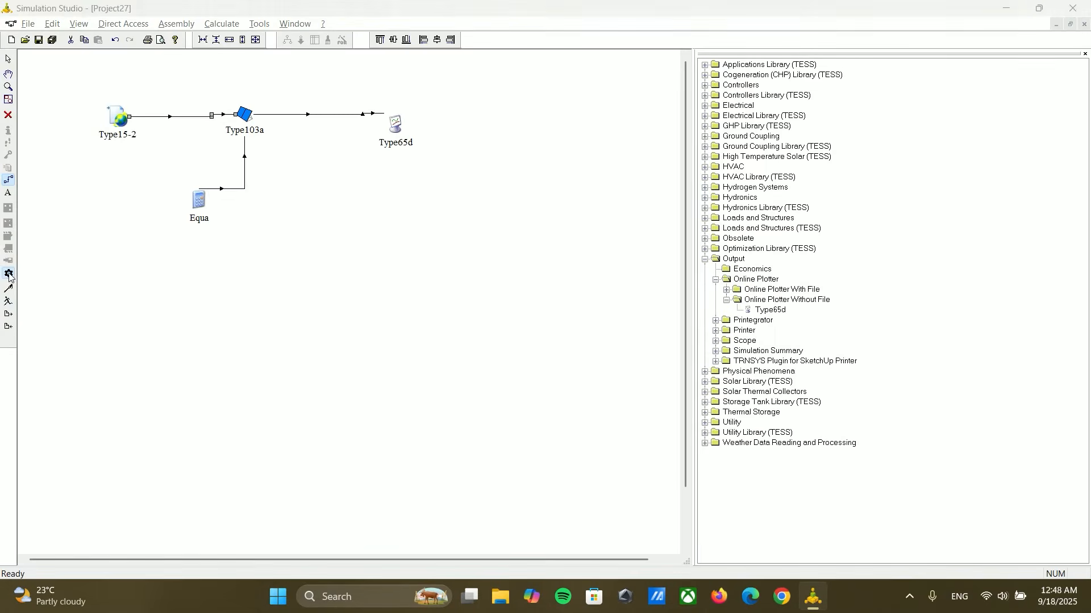
Step: Set the simulation stop time to 4000 hr
{"action": "left_click", "coordinate": [8, 274]}
{"action": "double_click", "coordinate": [398, 294]}
{"action": "type", "text": "4000"}
{"action": "left_click", "coordinate": [585, 422]}
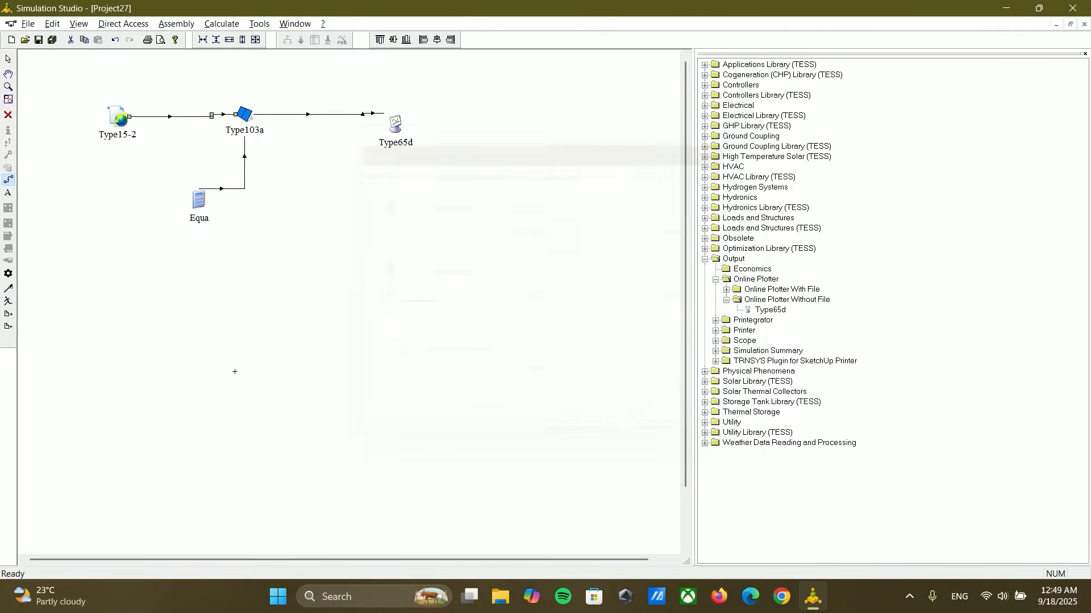
Step: Rerun the simulation over the 4000 hr period, examine the curves, and close the plotter
{"action": "left_click", "coordinate": [9, 302]}
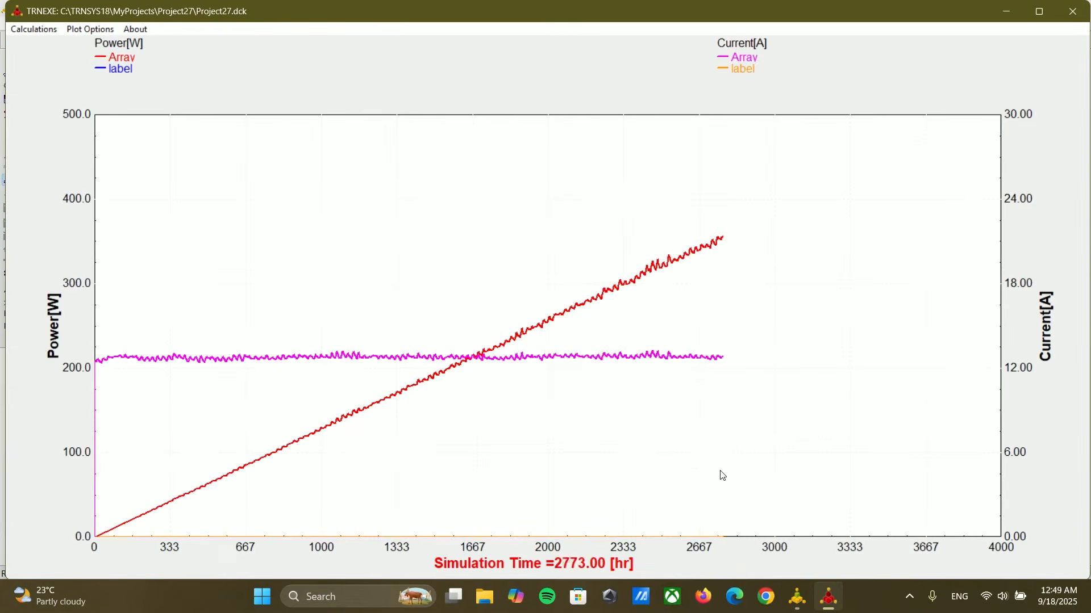
{"action": "left_click", "coordinate": [575, 325]}
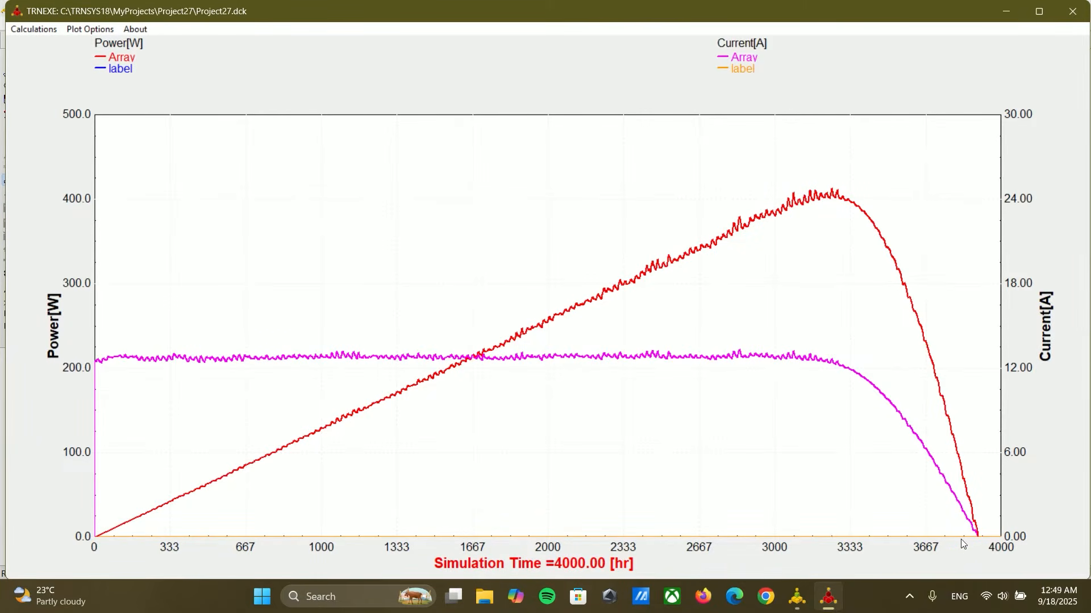
{"action": "left_click", "coordinate": [1073, 11]}
Step: Move the Type103a component slightly down on the canvas
{"action": "left_click", "coordinate": [9, 58]}
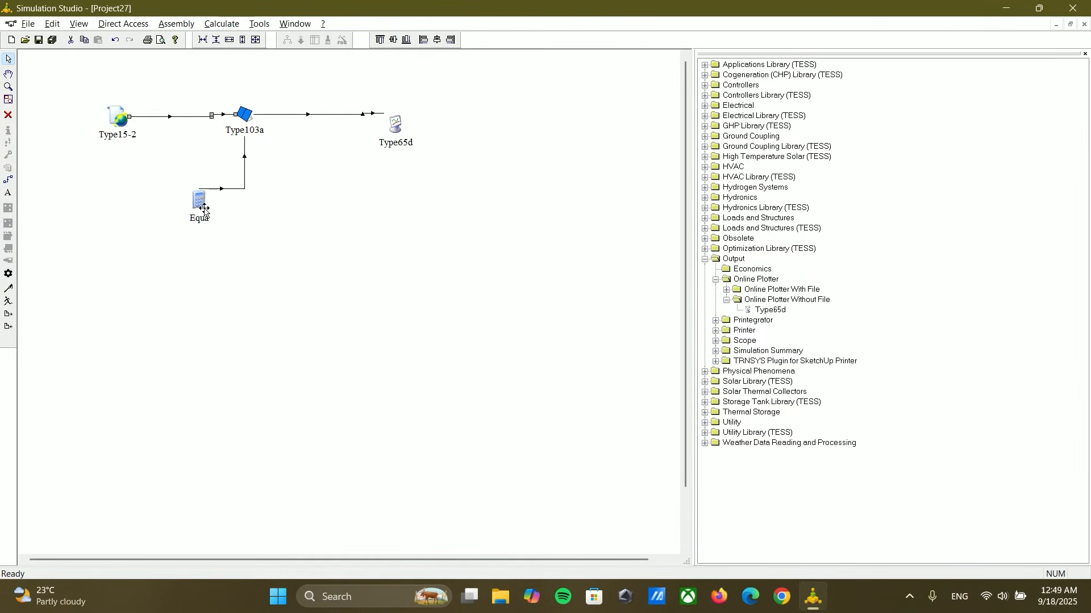
{"action": "left_click", "coordinate": [395, 125]}
{"action": "left_click_drag", "start_coordinate": [248, 117], "coordinate": [248, 124]}
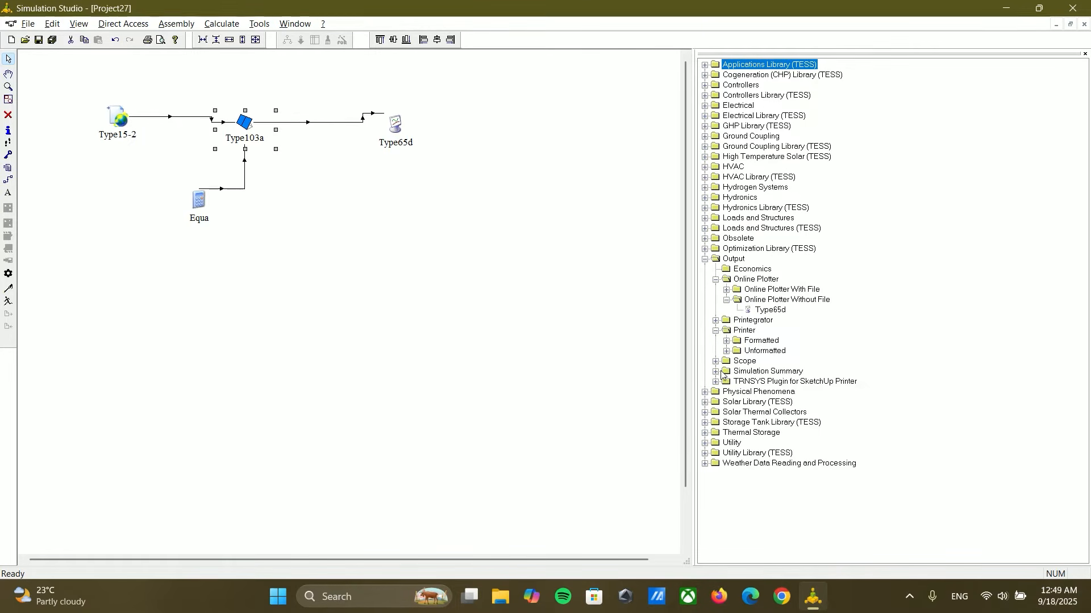
Step: Add a Type24 quantity integrator from the Utility integrators above the Type65d plotter
{"action": "left_click", "coordinate": [705, 259]}
{"action": "left_click", "coordinate": [705, 320]}
{"action": "left_click", "coordinate": [716, 403]}
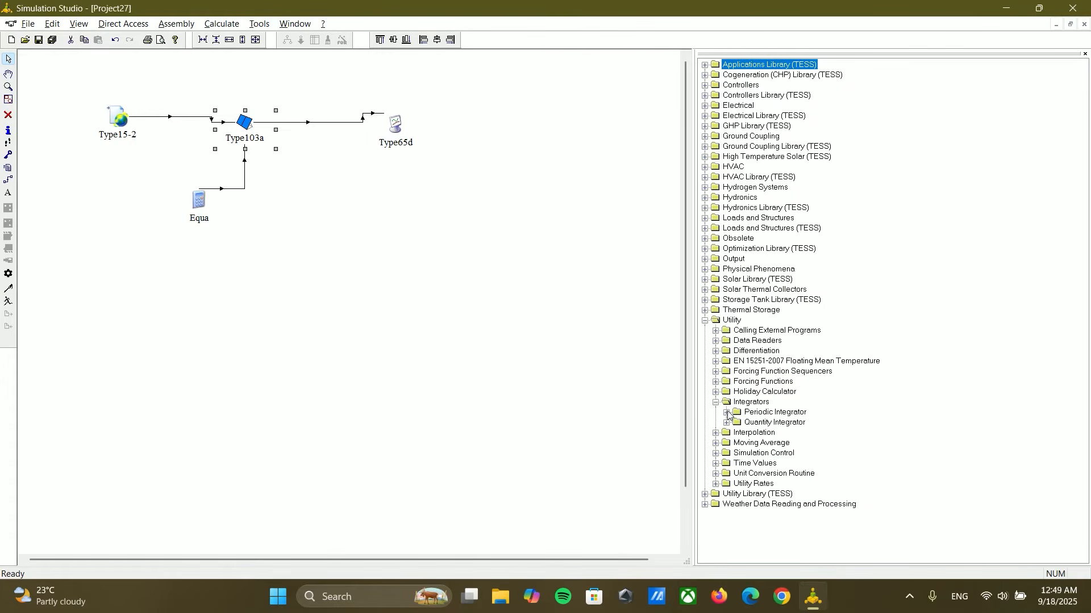
{"action": "left_click", "coordinate": [725, 423]}
{"action": "left_click", "coordinate": [773, 433]}
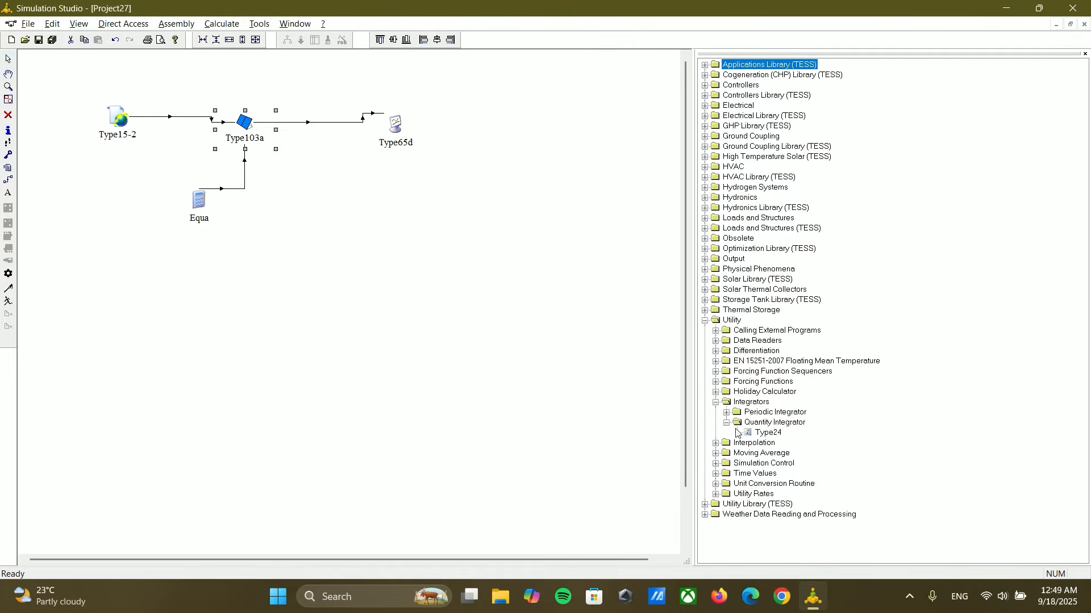
{"action": "left_click", "coordinate": [354, 79]}
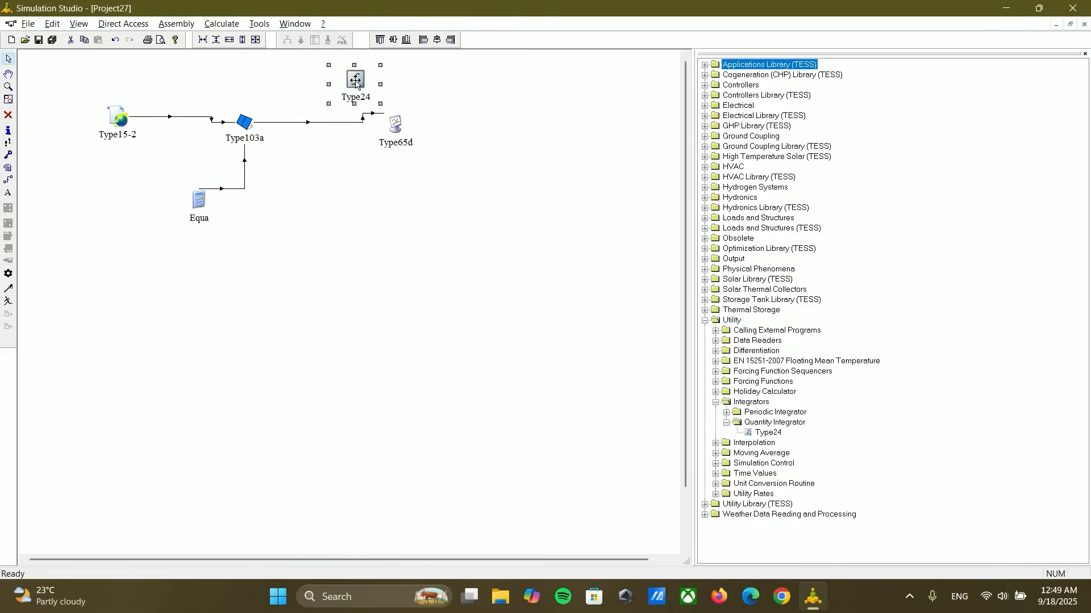
Step: Link Type103a to Type24, connecting the first array power output to the input to be integrated
{"action": "left_click", "coordinate": [8, 180]}
{"action": "left_click_drag", "start_coordinate": [252, 111], "coordinate": [353, 85]}
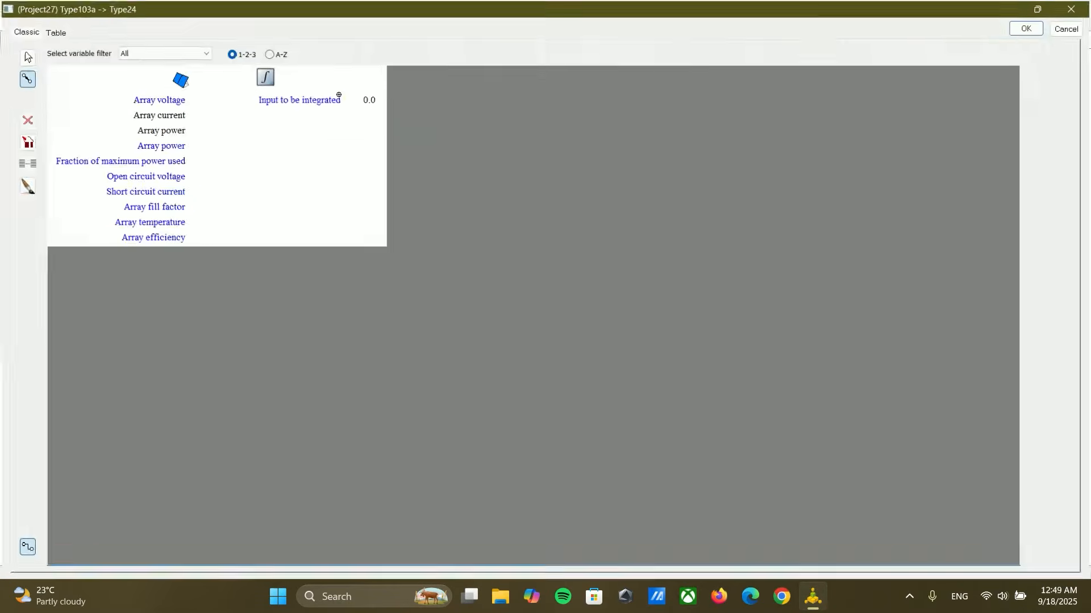
{"action": "left_click", "coordinate": [181, 131]}
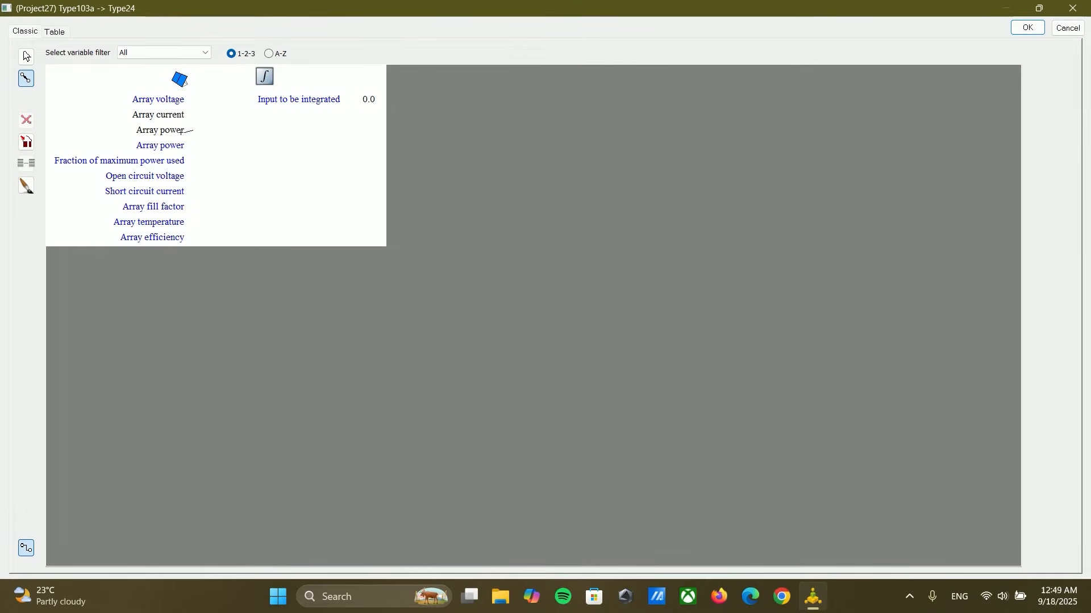
{"action": "left_click", "coordinate": [276, 102]}
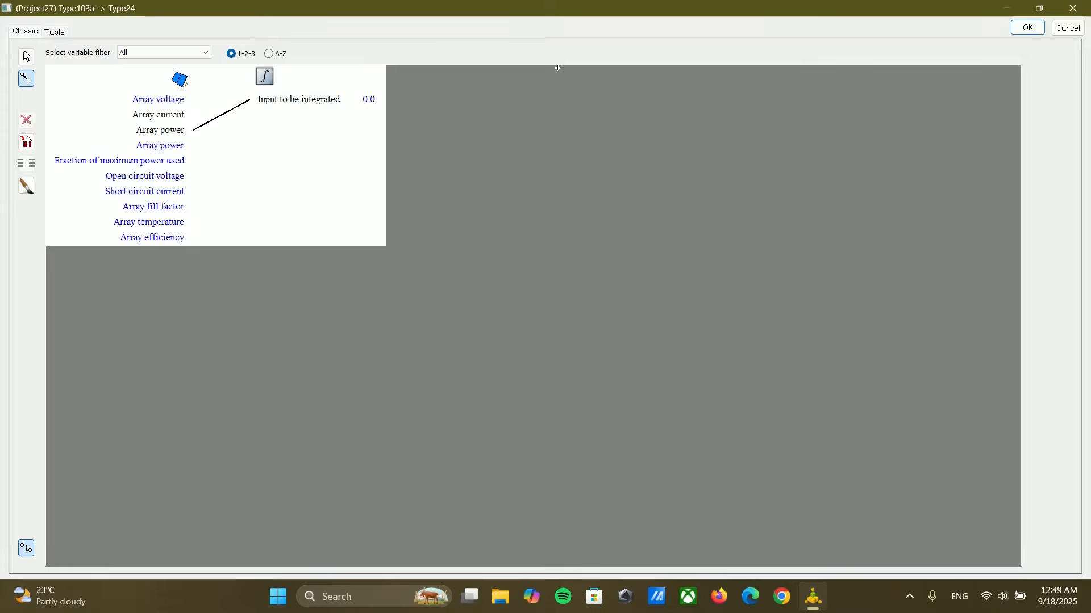
{"action": "left_click", "coordinate": [1027, 27]}
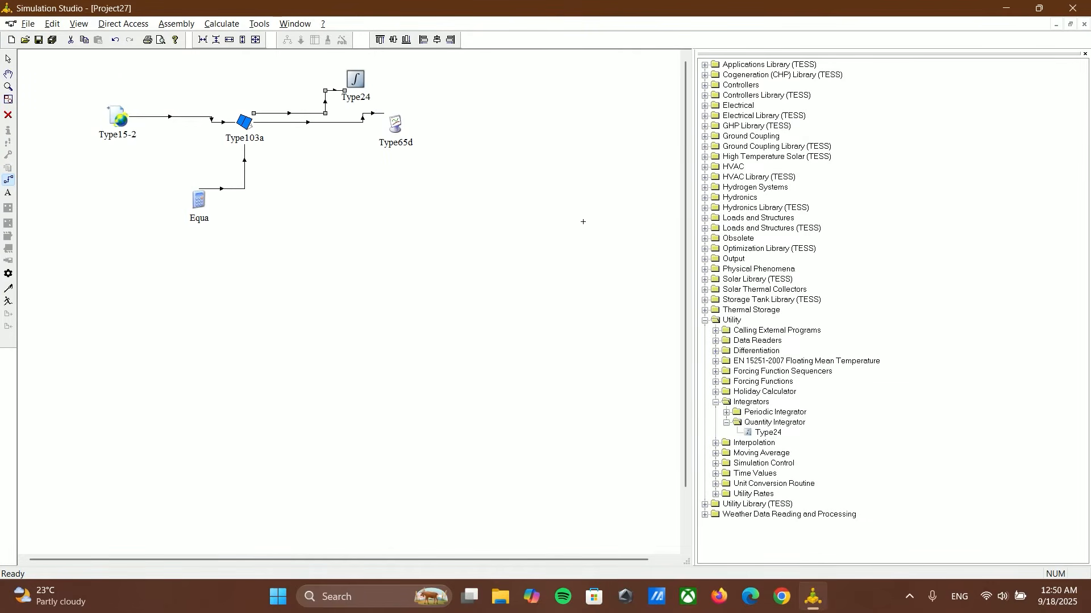
Step: Add a Type25c unformatted printer without units beside the Type24 integrator
{"action": "left_click", "coordinate": [715, 401]}
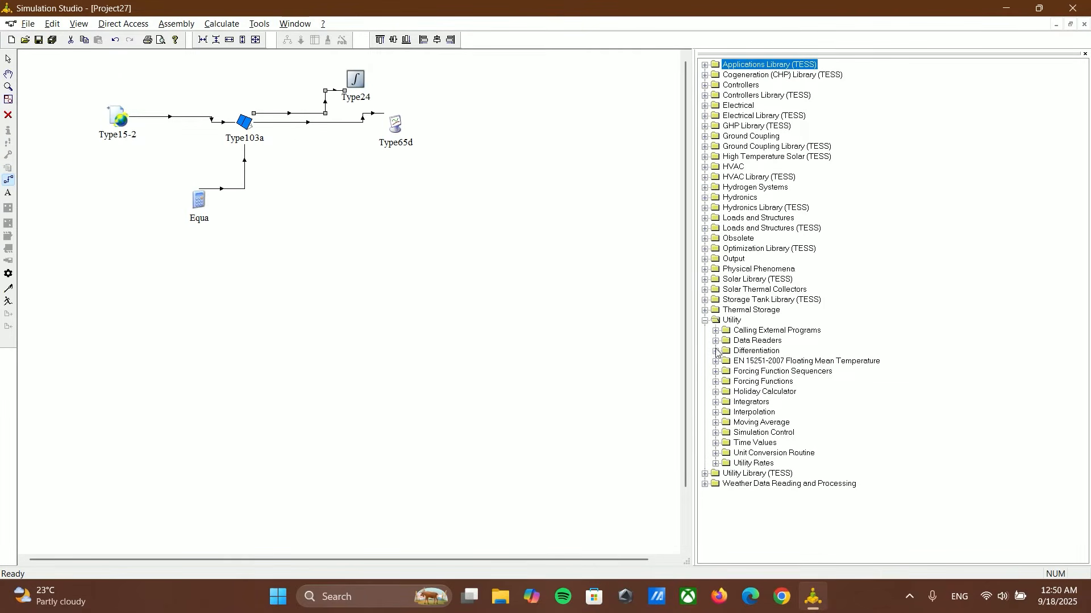
{"action": "left_click", "coordinate": [705, 259]}
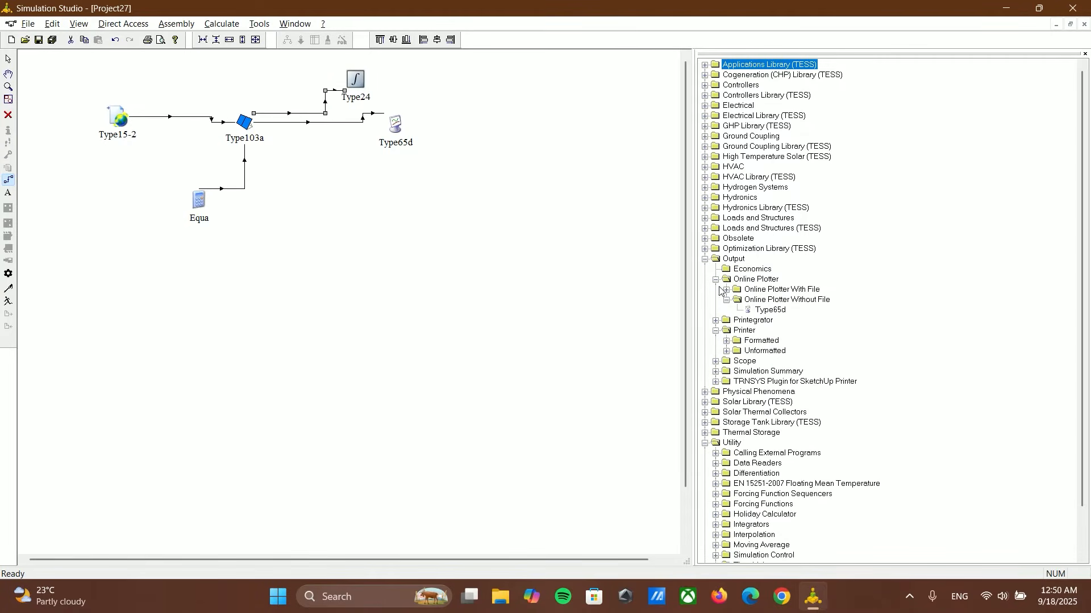
{"action": "left_click", "coordinate": [727, 351]}
{"action": "left_click", "coordinate": [737, 372]}
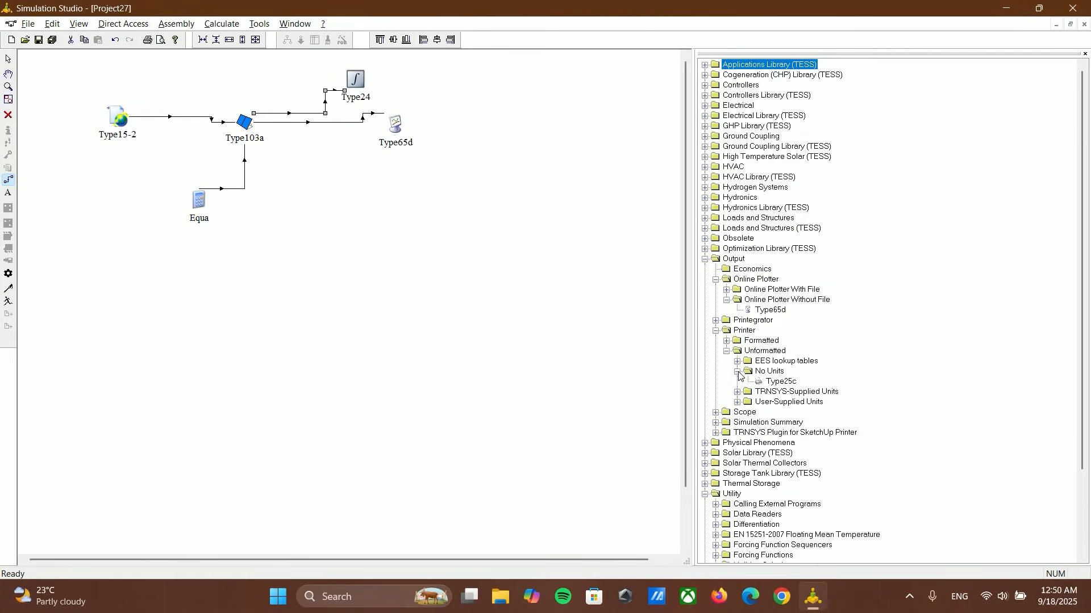
{"action": "left_click_drag", "start_coordinate": [778, 382], "coordinate": [488, 95]}
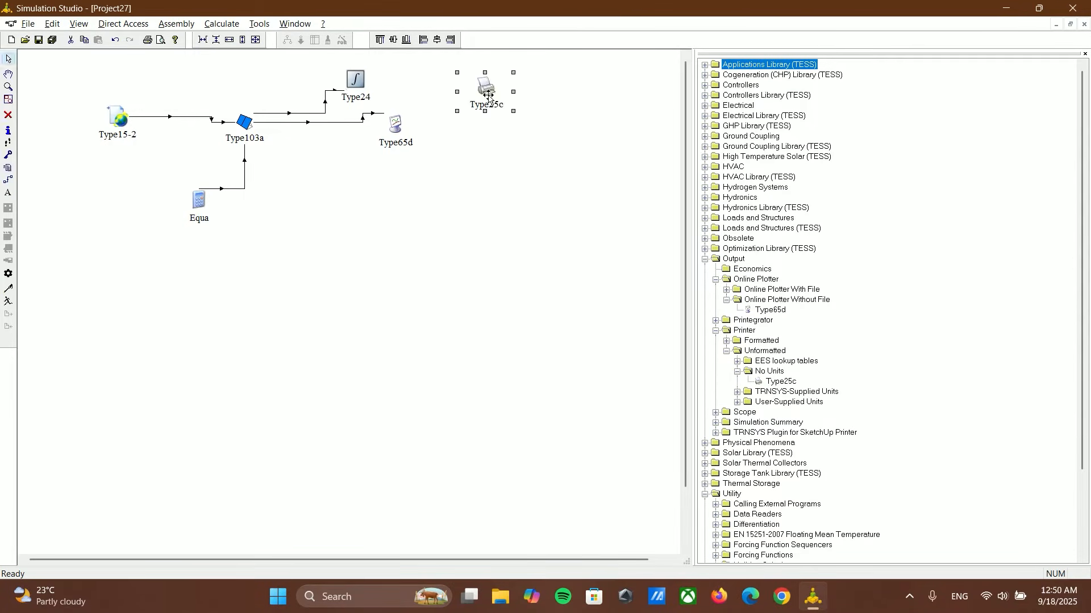
Step: Set the simulation stop time to 8760 hr
{"action": "left_click", "coordinate": [8, 274]}
{"action": "left_click", "coordinate": [399, 292]}
{"action": "double_click", "coordinate": [404, 292]}
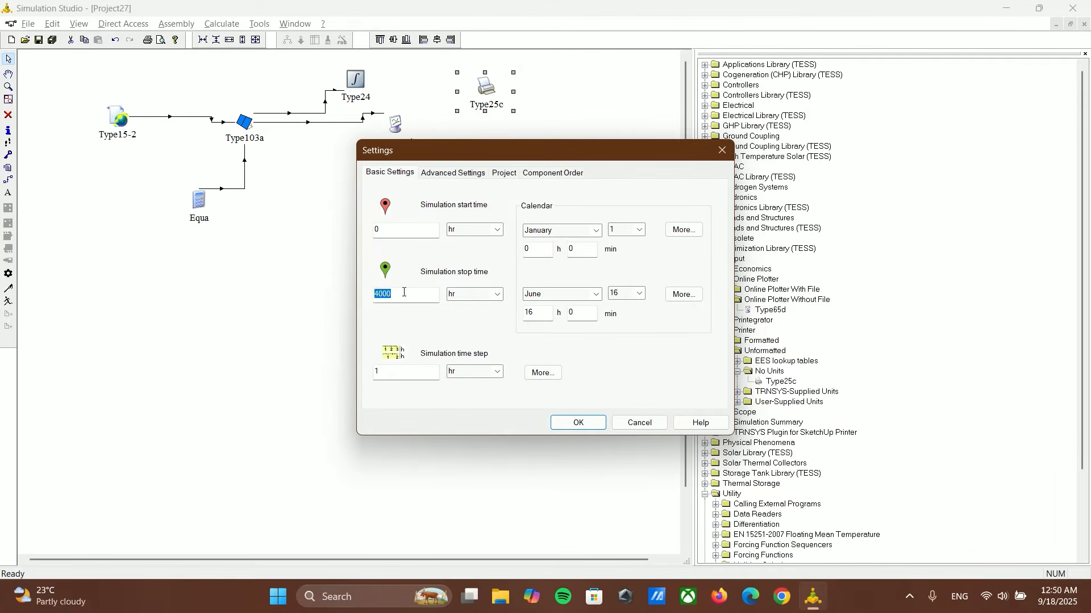
{"action": "type", "text": "8760"}
{"action": "left_click", "coordinate": [575, 423]}
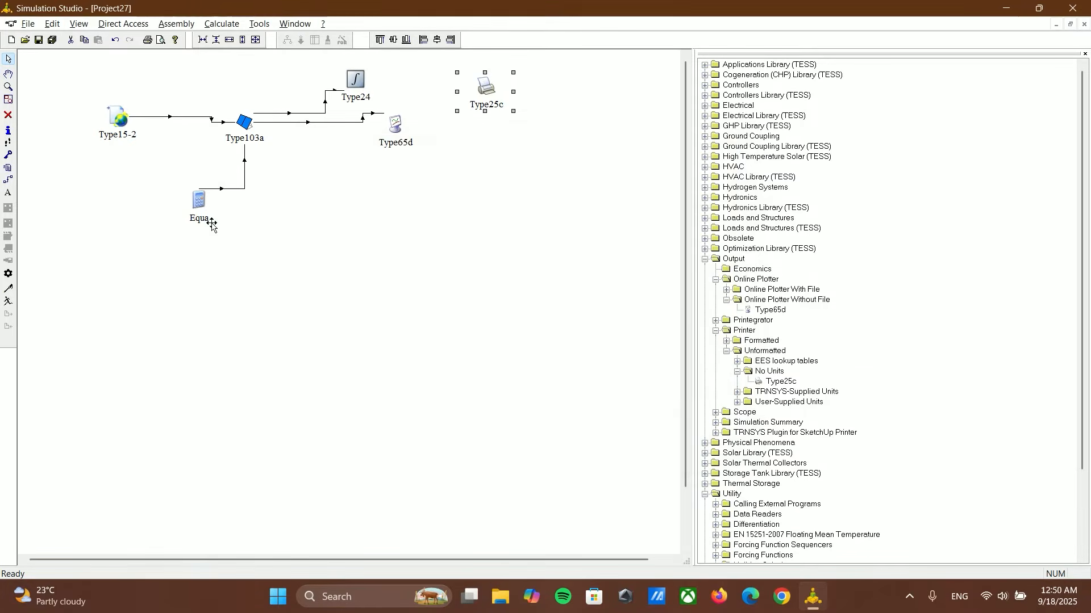
Step: Link Type24 to Type25c, connecting the result of integration to the input to be printed, and run the simulation
{"action": "left_click", "coordinate": [9, 179]}
{"action": "left_click", "coordinate": [364, 82]}
{"action": "left_click", "coordinate": [480, 85]}
{"action": "left_click", "coordinate": [113, 101]}
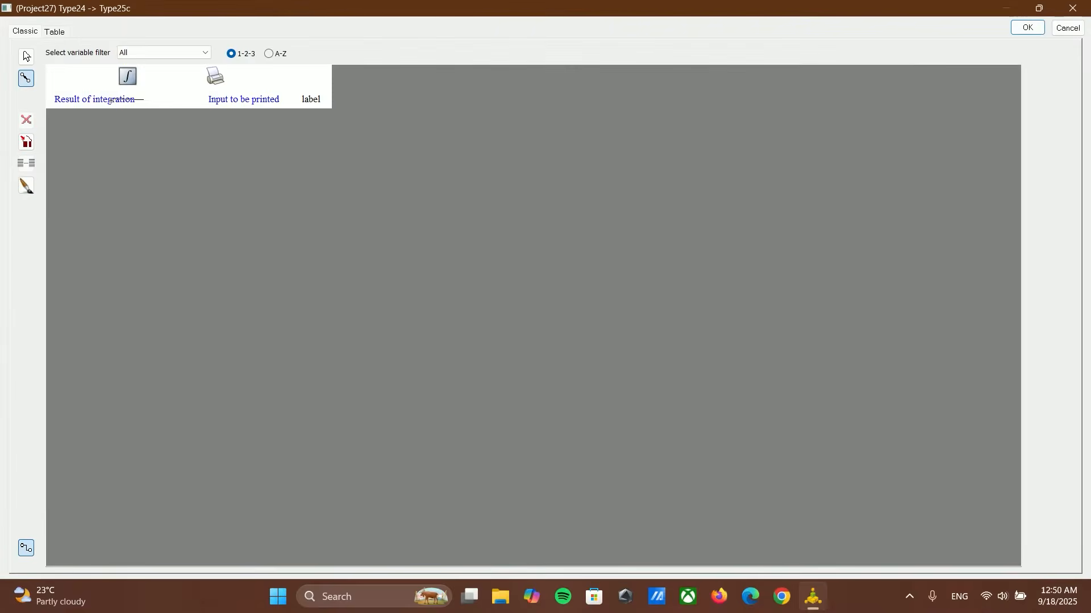
{"action": "left_click", "coordinate": [238, 100]}
{"action": "left_click", "coordinate": [1027, 27]}
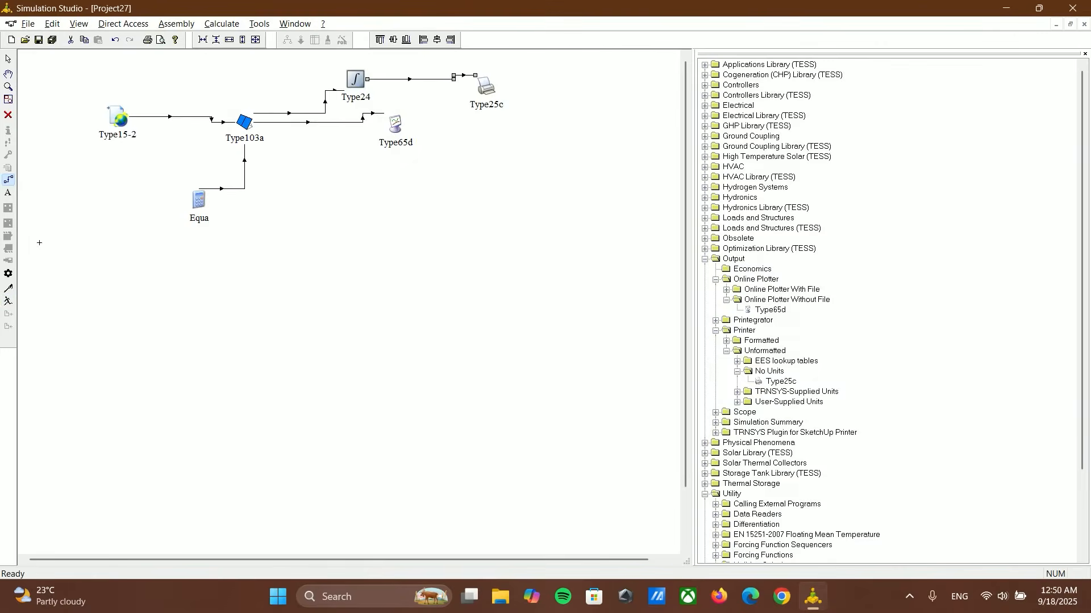
{"action": "left_click", "coordinate": [9, 303]}
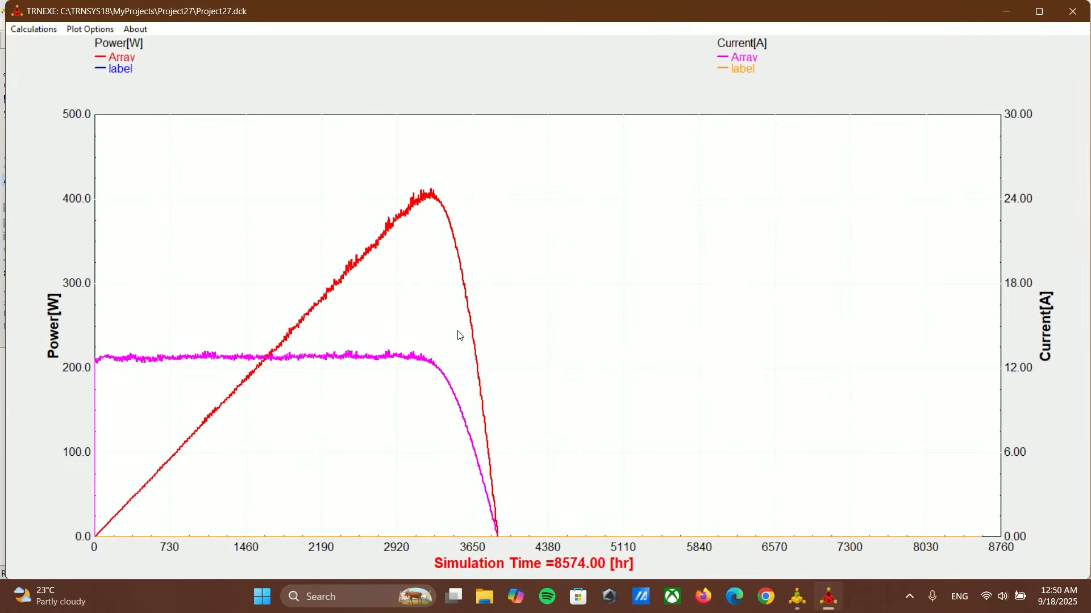
{"action": "left_click", "coordinate": [528, 329]}
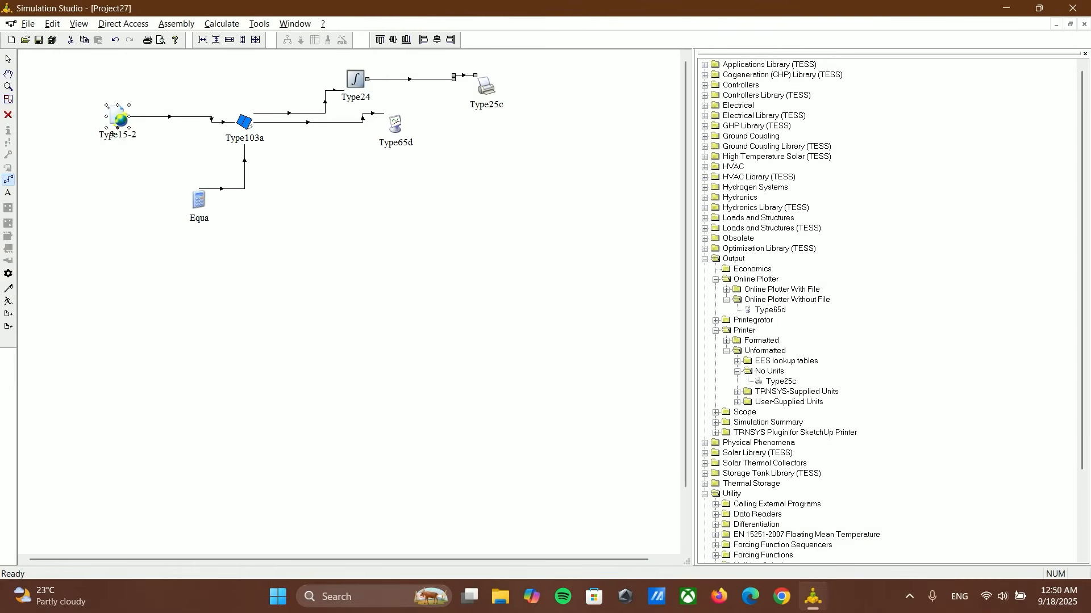
Step: Delete the link from the Type15-2 weather component to Type103a and rerun the simulation
{"action": "left_click", "coordinate": [172, 116]}
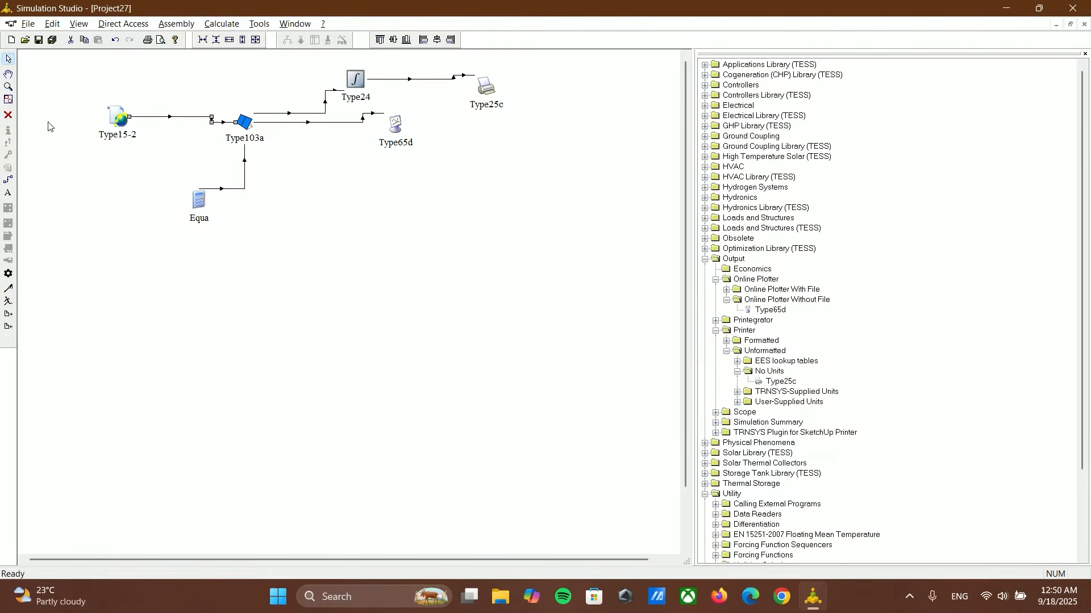
{"action": "left_click", "coordinate": [9, 115]}
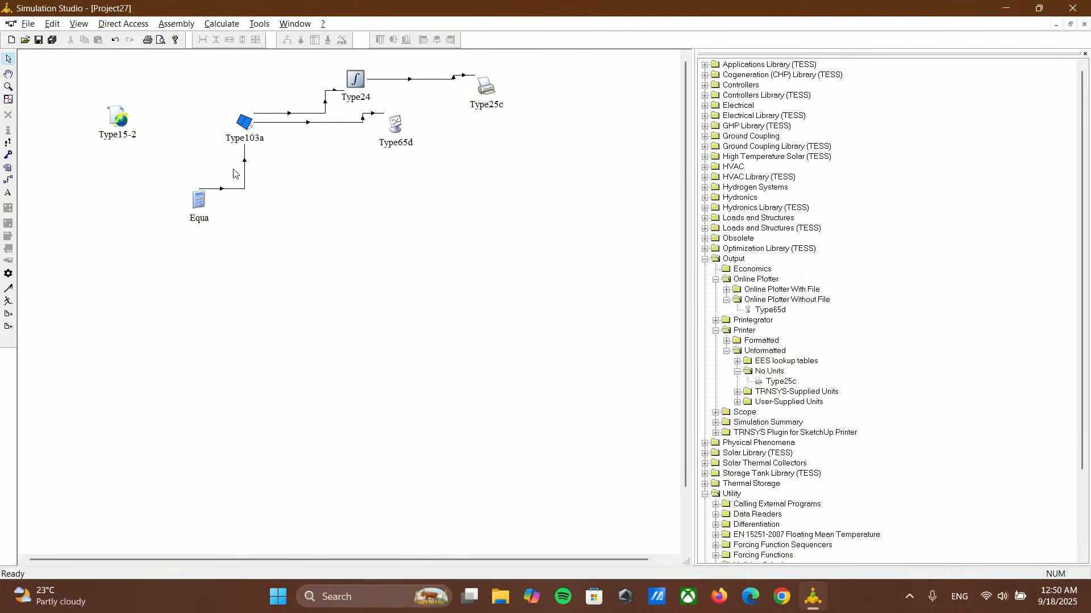
{"action": "left_click_drag", "start_coordinate": [487, 88], "coordinate": [514, 93]}
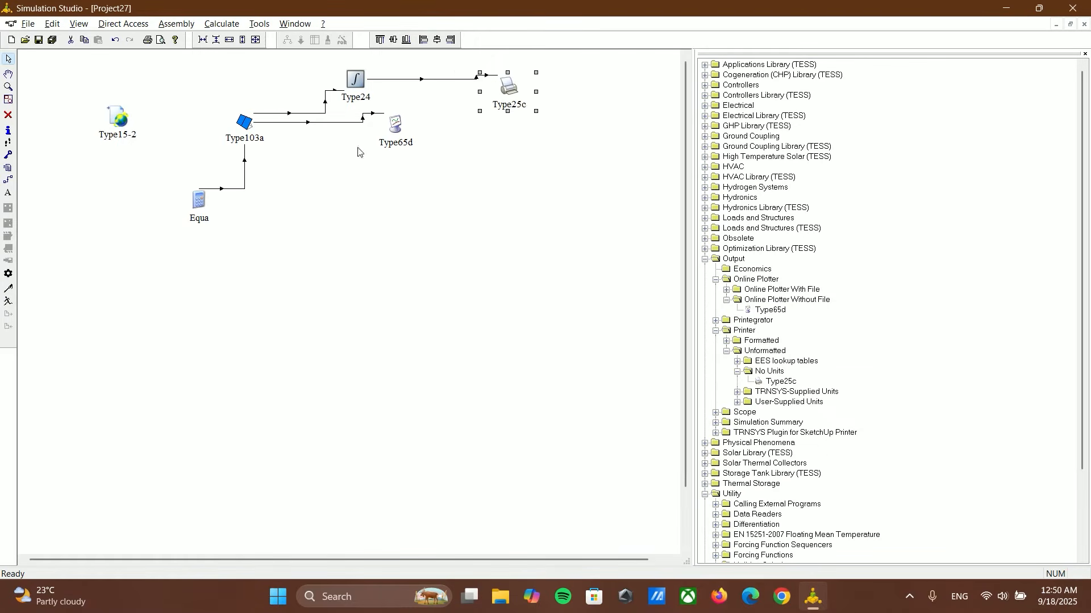
{"action": "left_click", "coordinate": [410, 183]}
{"action": "left_click", "coordinate": [8, 301]}
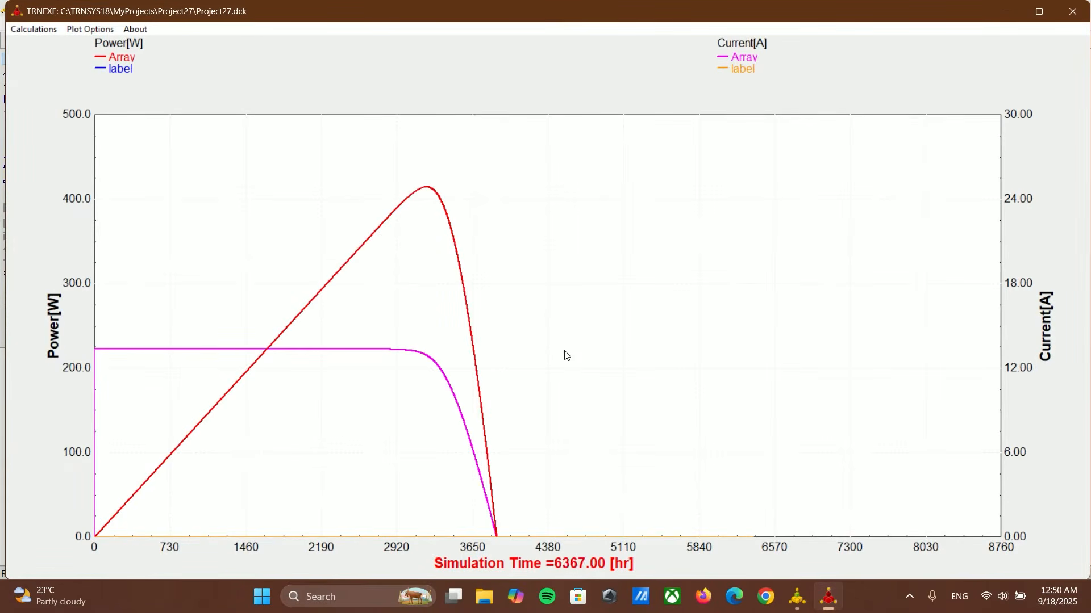
{"action": "left_click", "coordinate": [510, 322]}
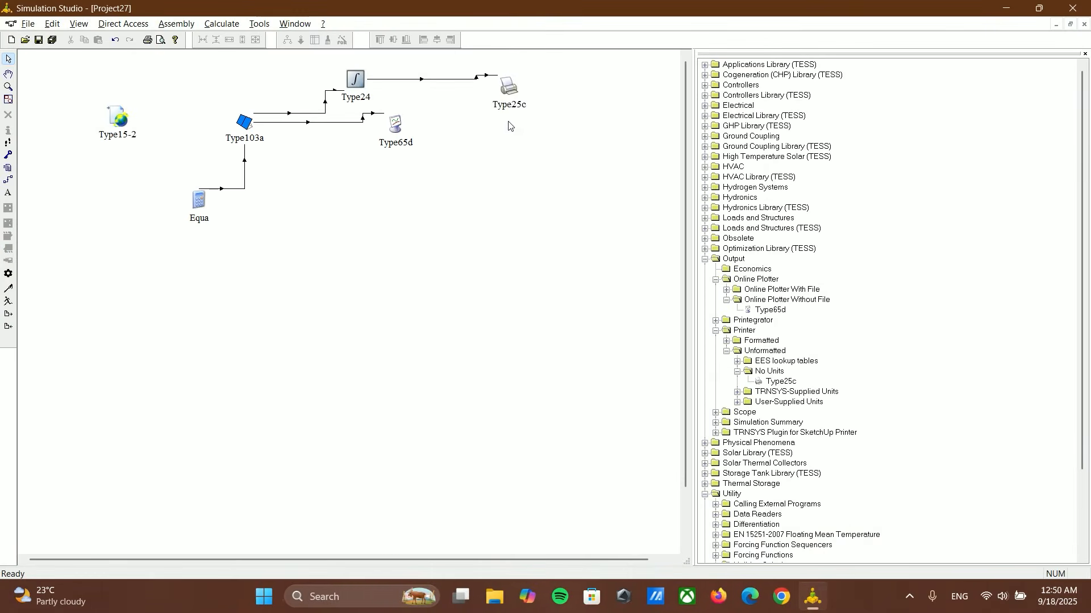
Step: Open the Type25c printer's external output file, Project27.out, in a text editor
{"action": "double_click", "coordinate": [508, 97]}
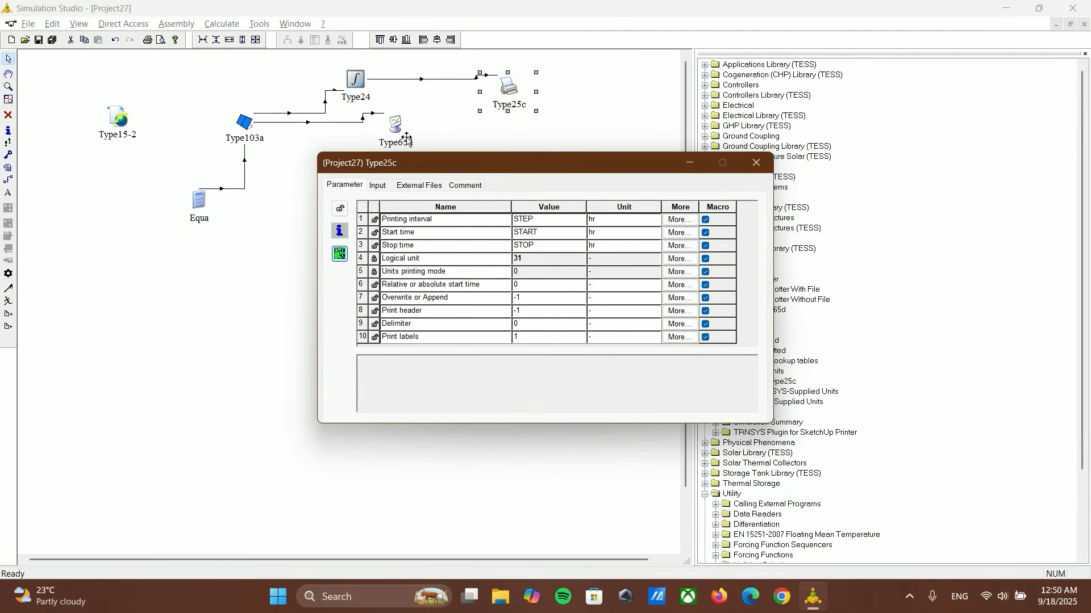
{"action": "left_click", "coordinate": [437, 186]}
{"action": "left_click", "coordinate": [619, 208]}
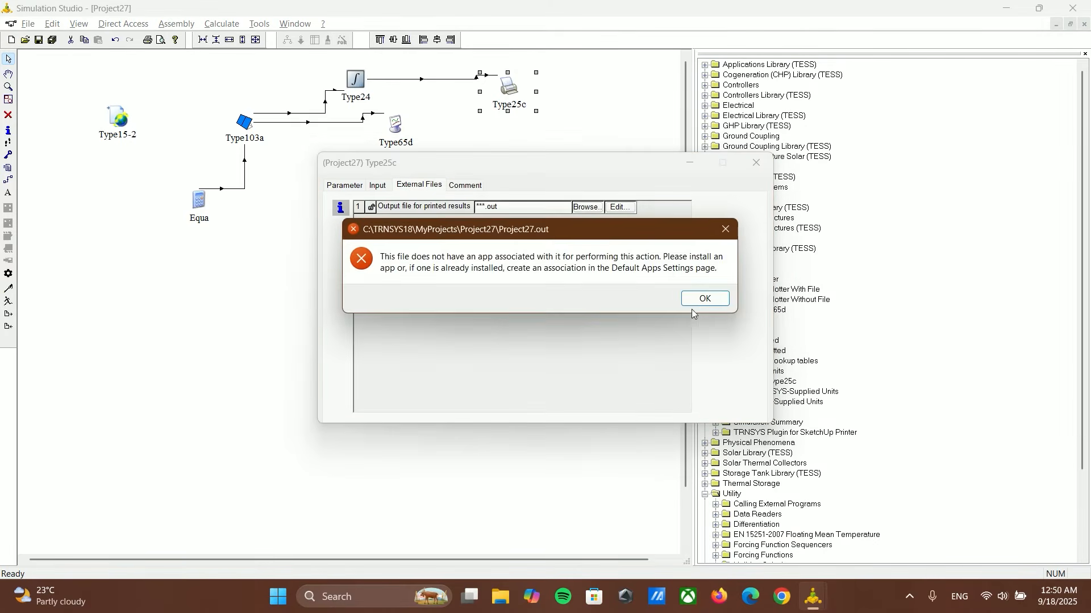
{"action": "left_click", "coordinate": [696, 302]}
{"action": "left_click", "coordinate": [619, 330]}
{"action": "left_click", "coordinate": [656, 336]}
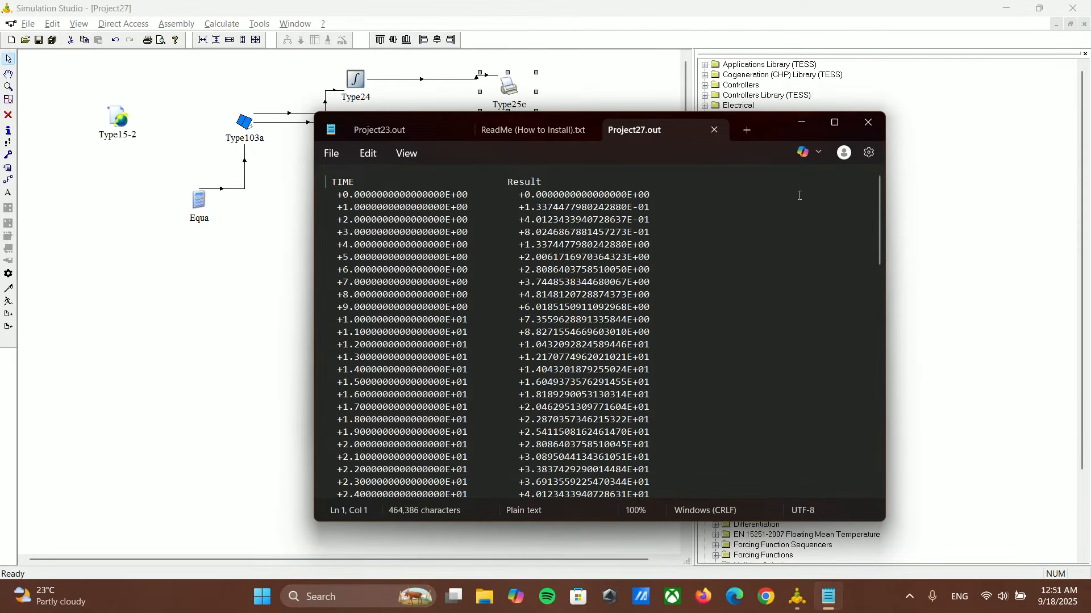
Step: Examine the integrated result printed for the final hour of Project27.out, closing the file and the printer's settings when finished
{"action": "left_click_drag", "start_coordinate": [881, 184], "coordinate": [882, 493]}
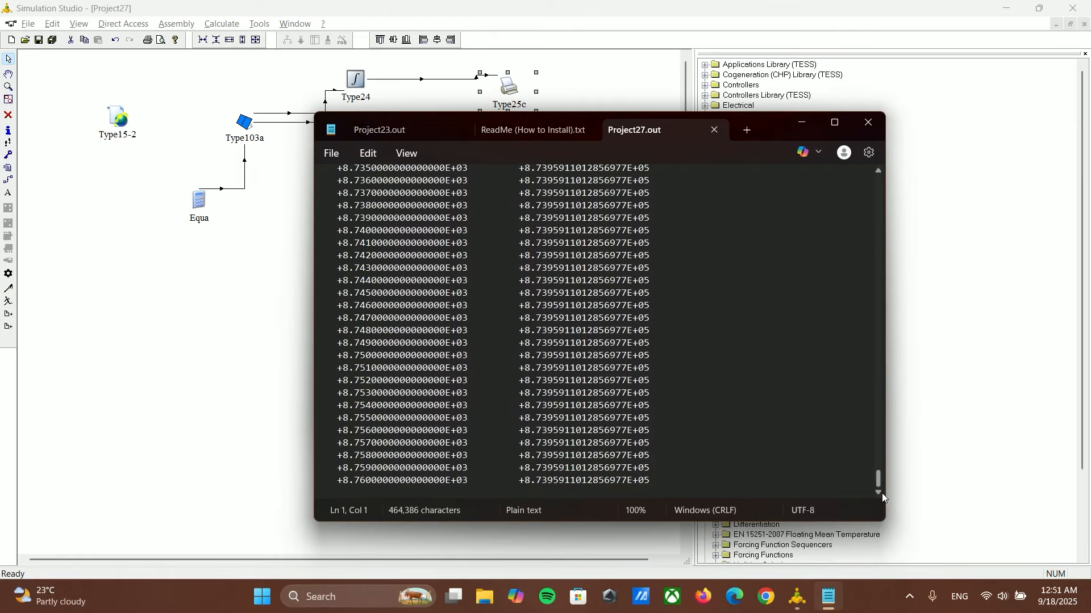
{"action": "left_click_drag", "start_coordinate": [337, 480], "coordinate": [480, 488]}
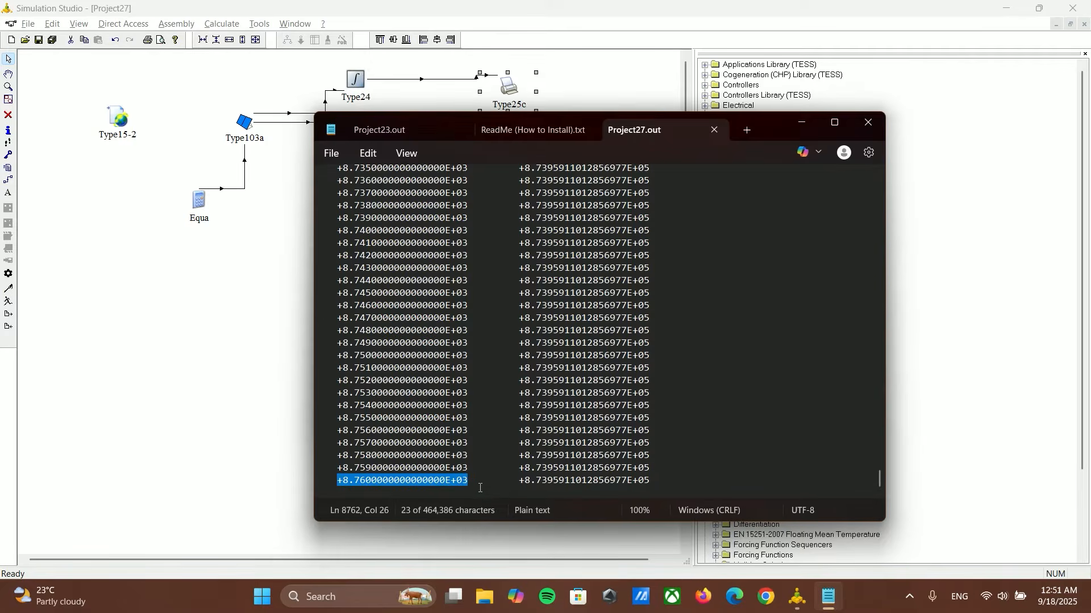
{"action": "left_click", "coordinate": [495, 486]}
{"action": "left_click_drag", "start_coordinate": [521, 483], "coordinate": [650, 481]}
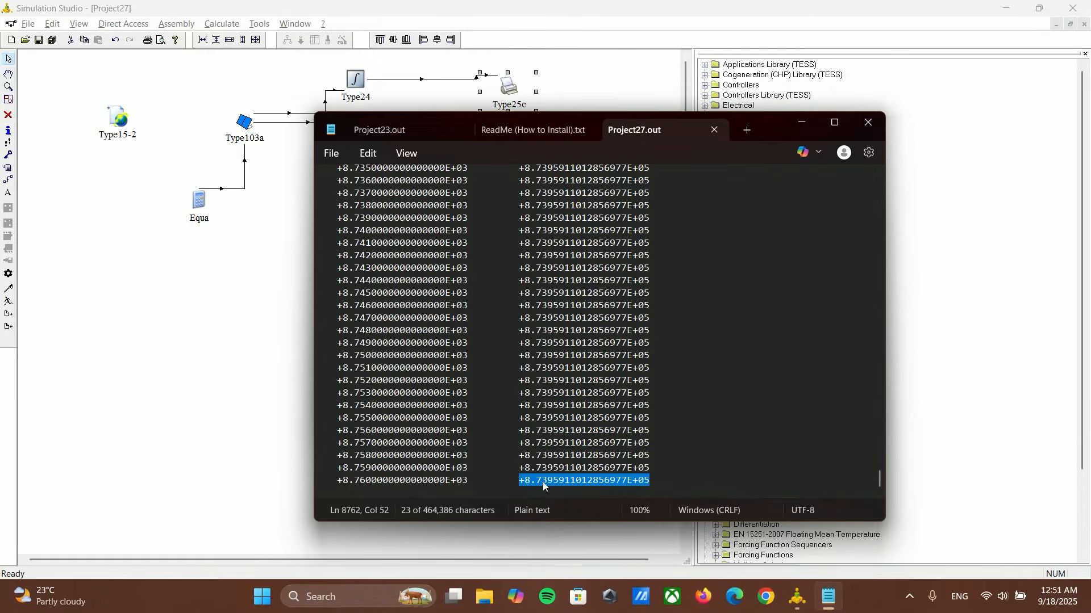
{"action": "left_click", "coordinate": [527, 493]}
{"action": "left_click_drag", "start_coordinate": [517, 486], "coordinate": [655, 485]}
{"action": "left_click", "coordinate": [689, 368]}
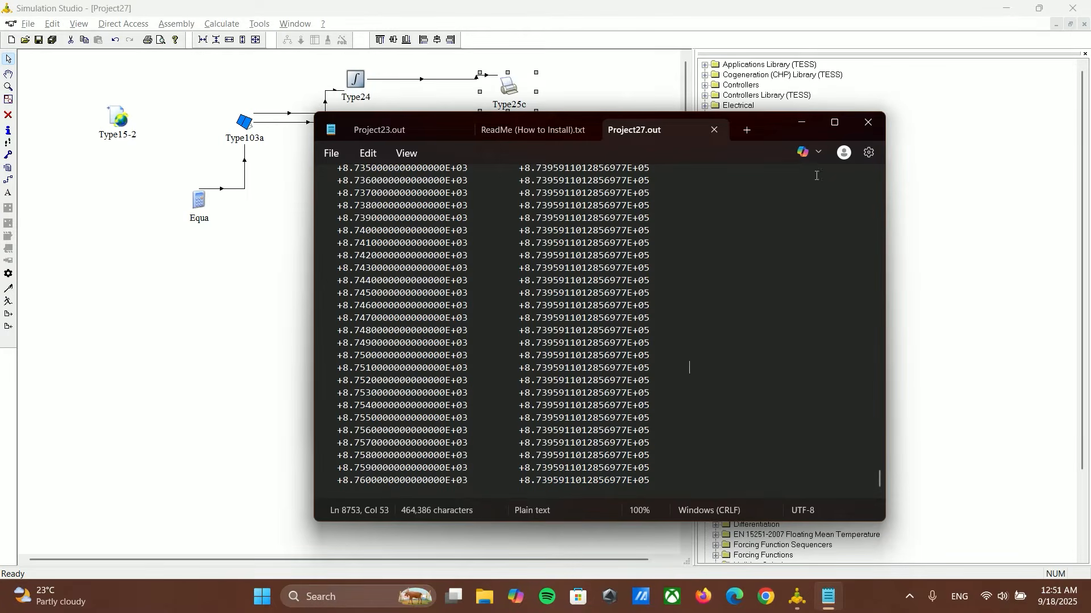
{"action": "left_click", "coordinate": [867, 122]}
{"action": "left_click", "coordinate": [750, 160]}
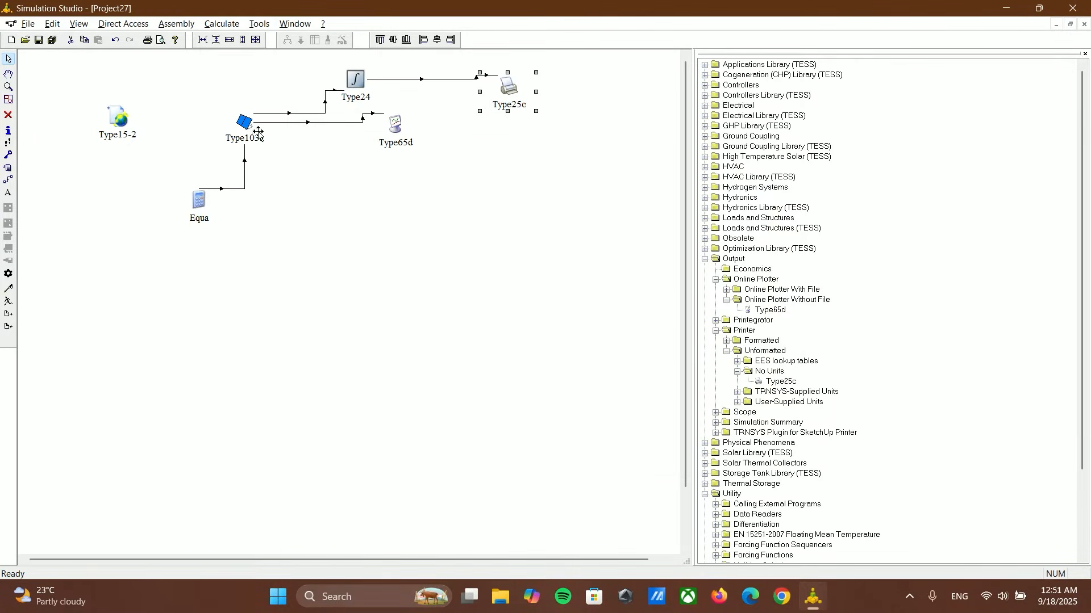
Step: Check the Type103a to Type65d connections and delete the Equa, Type24 and Type25c components with their links
{"action": "double_click", "coordinate": [344, 123]}
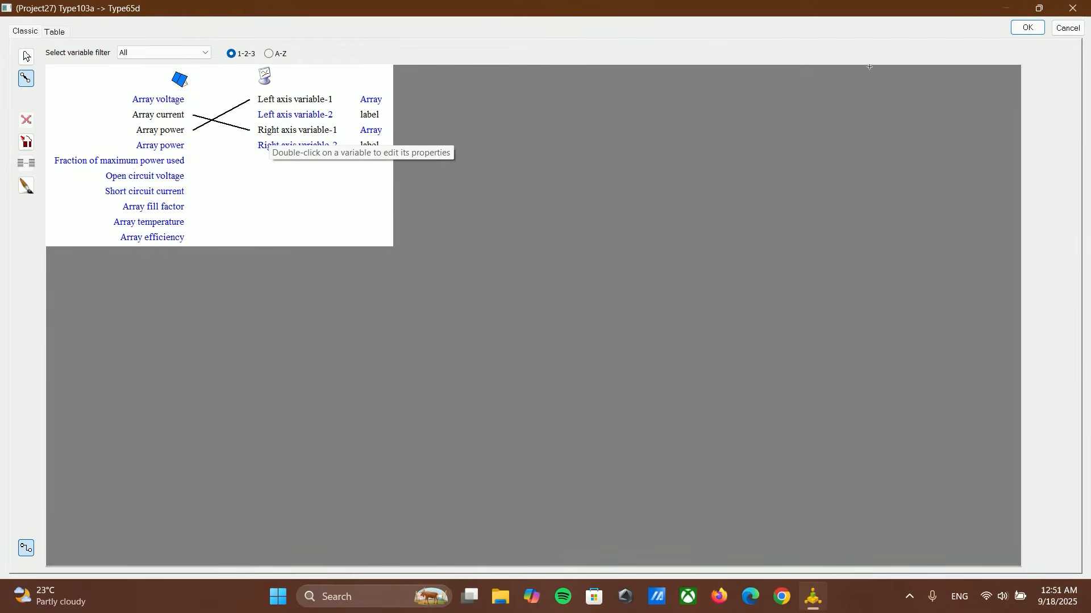
{"action": "left_click", "coordinate": [1040, 29]}
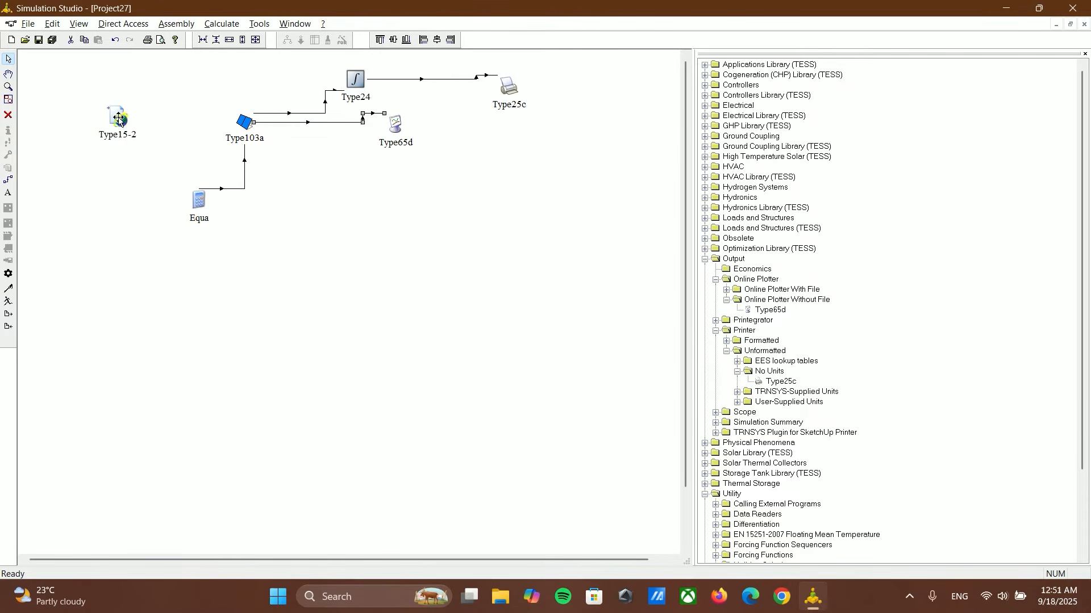
{"action": "left_click", "coordinate": [244, 179]}
{"action": "left_click", "coordinate": [8, 116]}
{"action": "left_click", "coordinate": [190, 203]}
{"action": "left_click", "coordinate": [8, 116]}
{"action": "left_click", "coordinate": [354, 80]}
{"action": "left_click", "coordinate": [8, 116]}
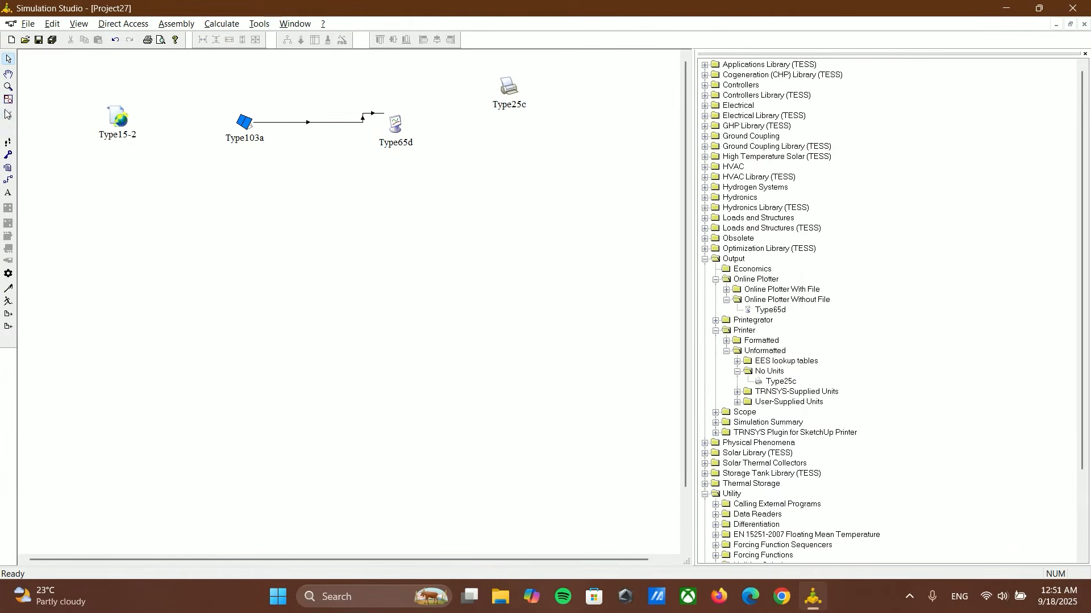
{"action": "left_click", "coordinate": [508, 89]}
{"action": "left_click", "coordinate": [8, 116]}
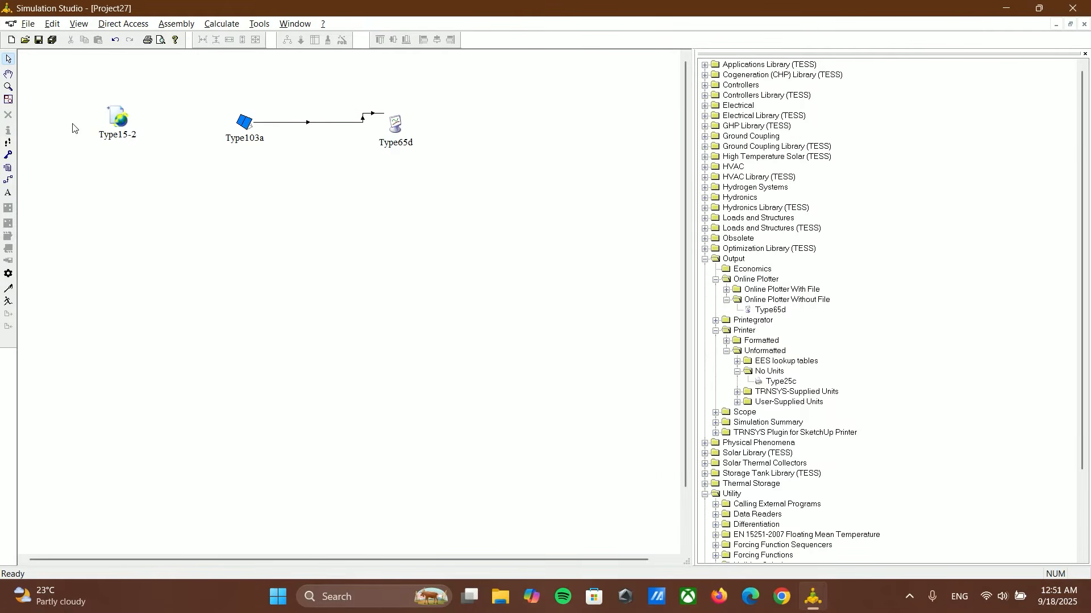
Step: Rearrange the remaining Type15-2, Type103a and Type65d components into a wider spaced row
{"action": "left_click_drag", "start_coordinate": [395, 130], "coordinate": [410, 131]}
{"action": "left_click", "coordinate": [107, 135]}
{"action": "left_click_drag", "start_coordinate": [107, 135], "coordinate": [79, 118]}
{"action": "left_click_drag", "start_coordinate": [231, 125], "coordinate": [178, 116]}
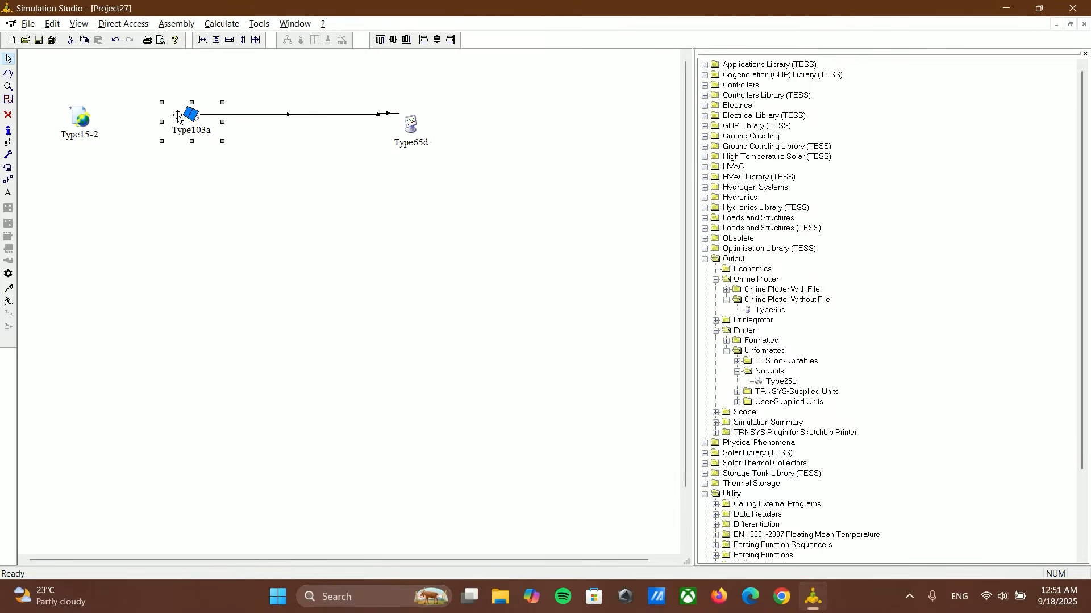
Step: Link Type15-2 to Type103a, connecting dry bulb temperature to ambient temperature, and the surface's beam and sky diffuse radiation to the matching inputs
{"action": "left_click", "coordinate": [8, 180]}
{"action": "left_click_drag", "start_coordinate": [92, 118], "coordinate": [172, 117]}
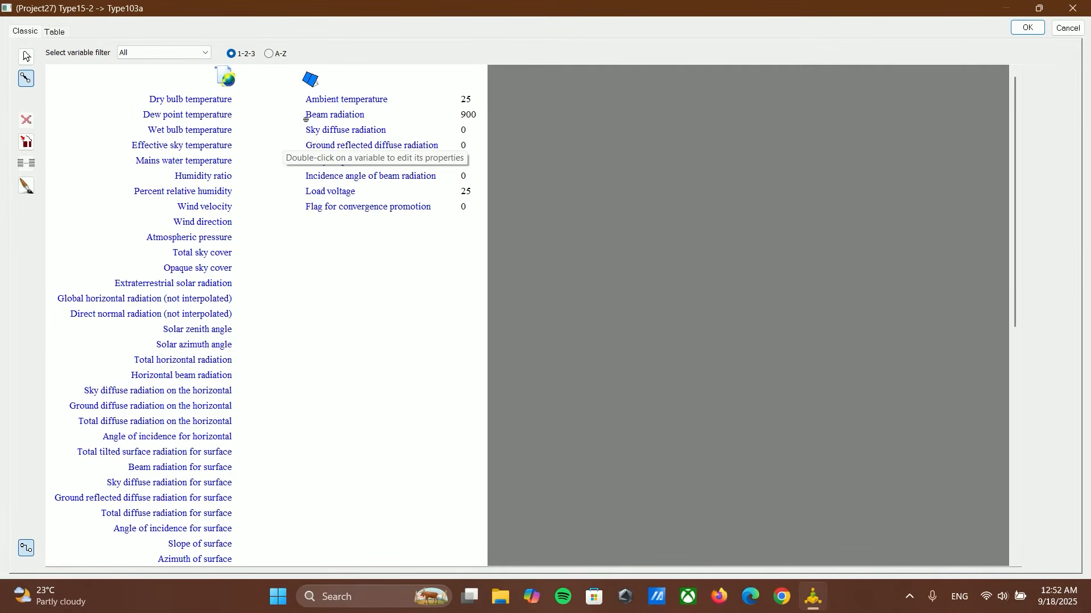
{"action": "left_click", "coordinate": [216, 100]}
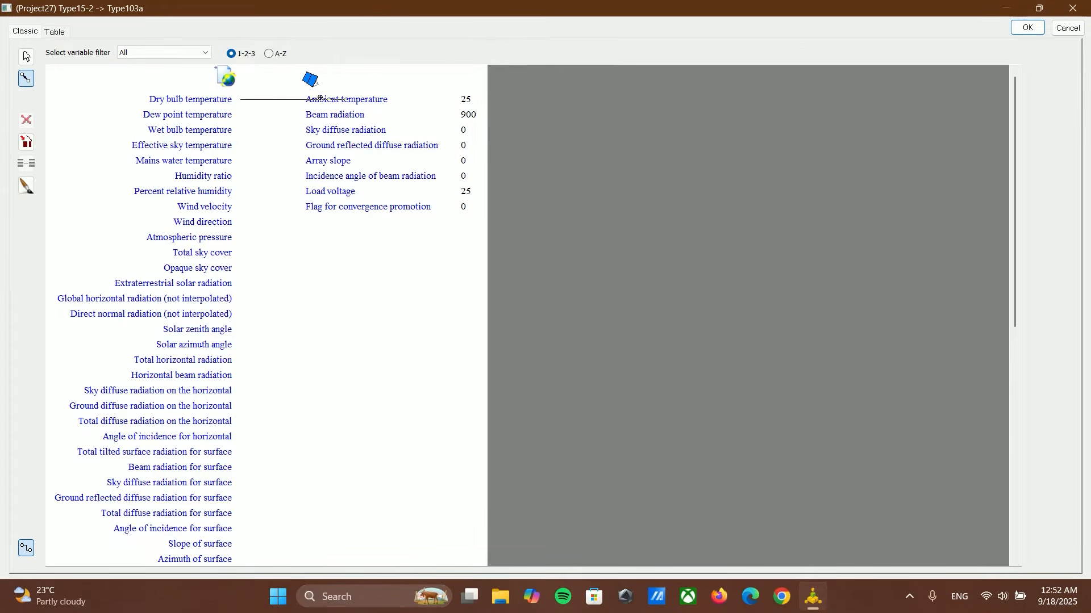
{"action": "left_click", "coordinate": [319, 100]}
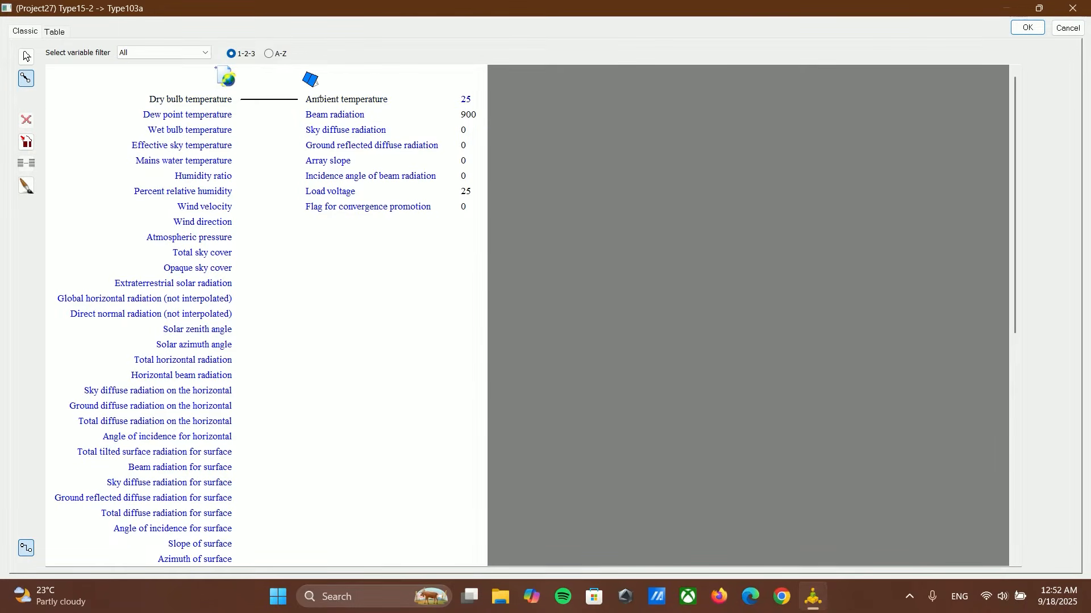
{"action": "left_click", "coordinate": [183, 468]}
{"action": "left_click", "coordinate": [326, 119]}
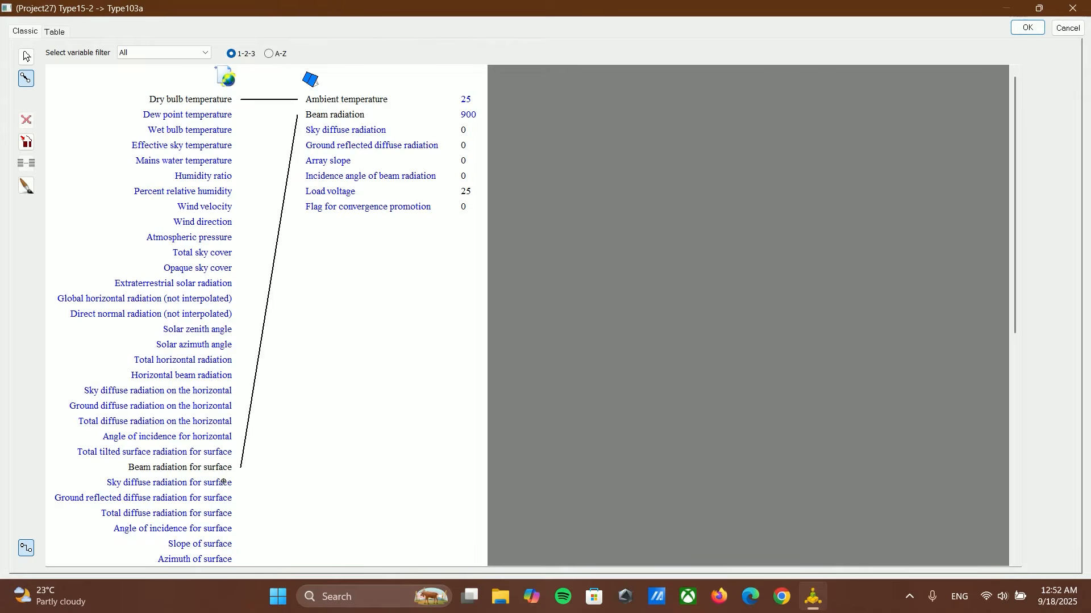
{"action": "left_click", "coordinate": [333, 132]}
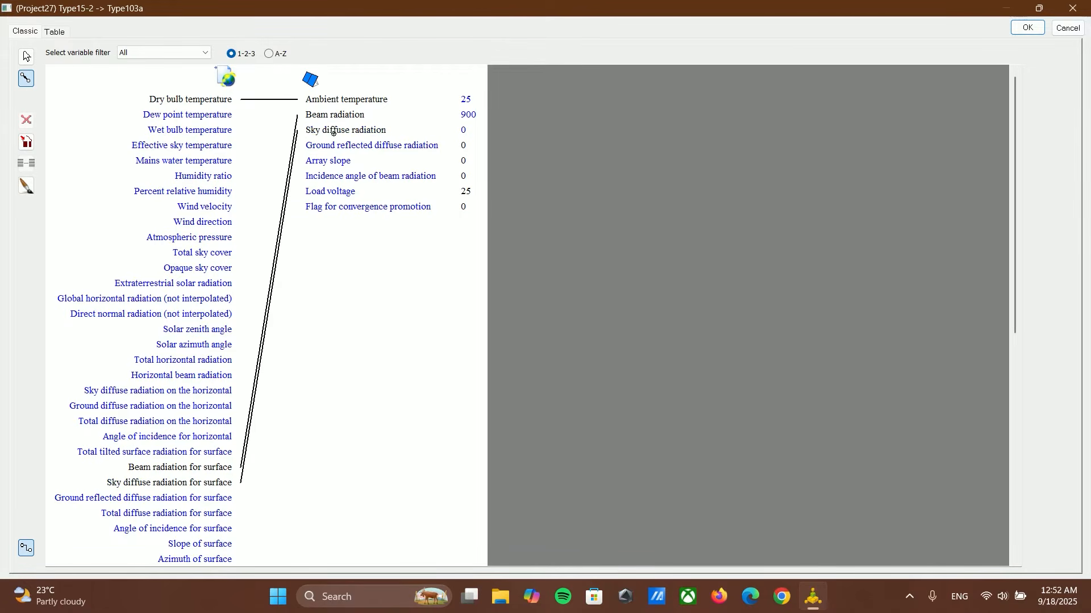
Step: Connect the surface's ground reflected diffuse radiation, slope and angle of incidence to Type103a's ground reflected radiation, array slope and incidence angle inputs
{"action": "left_click", "coordinate": [189, 500]}
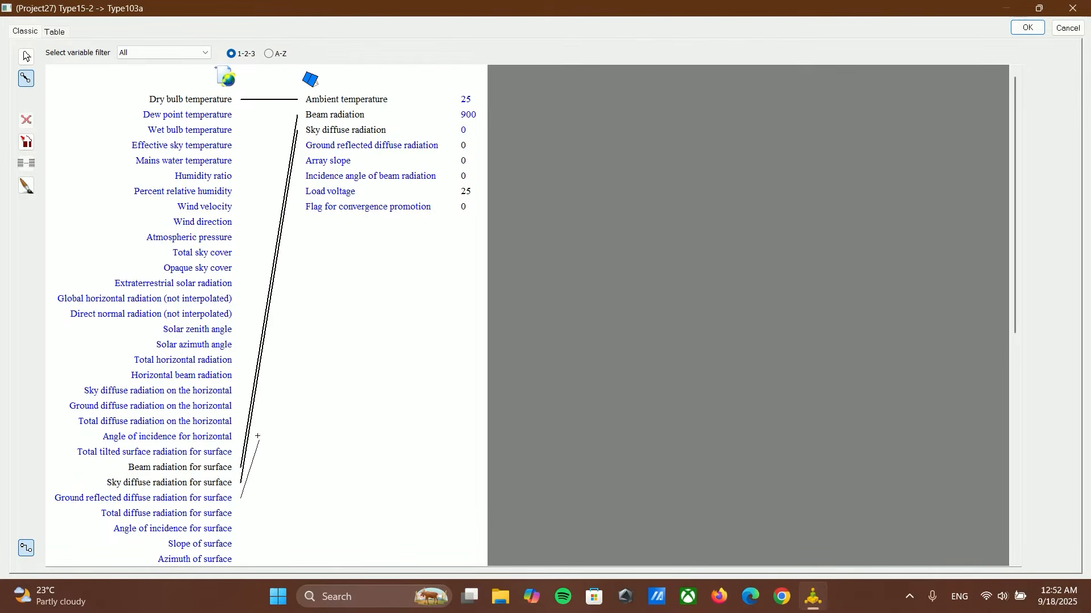
{"action": "left_click", "coordinate": [357, 146]}
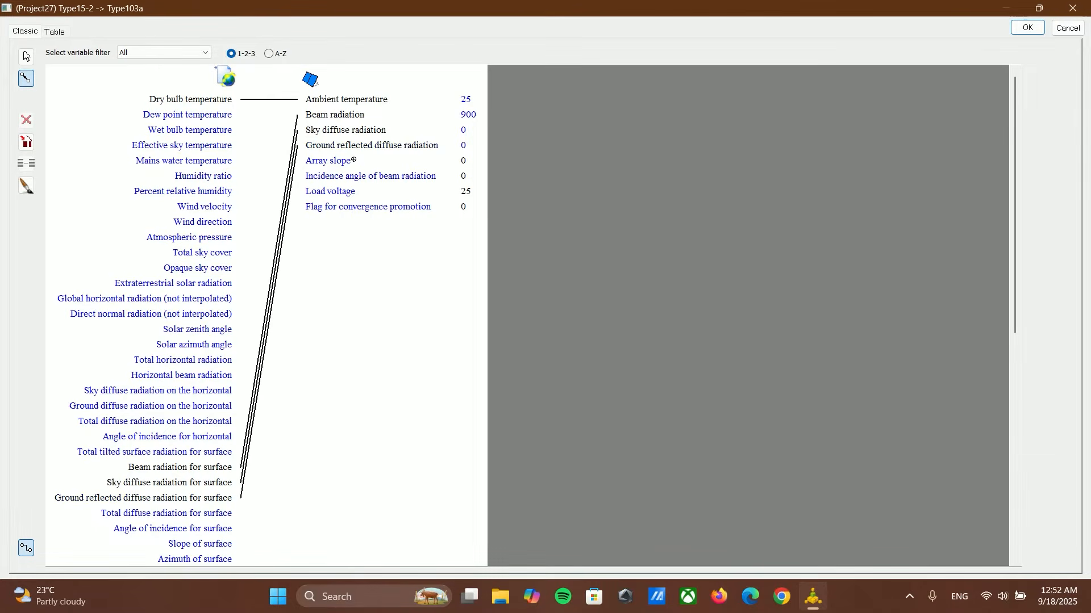
{"action": "left_click", "coordinate": [211, 544]}
{"action": "left_click", "coordinate": [344, 166]}
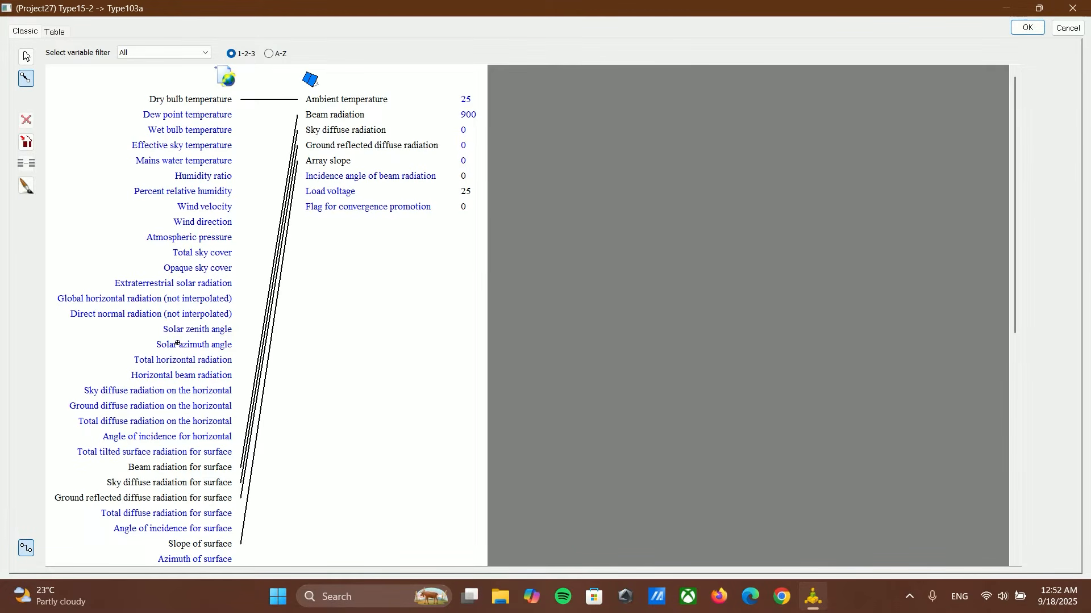
{"action": "left_click", "coordinate": [152, 533]}
{"action": "left_click", "coordinate": [341, 179]}
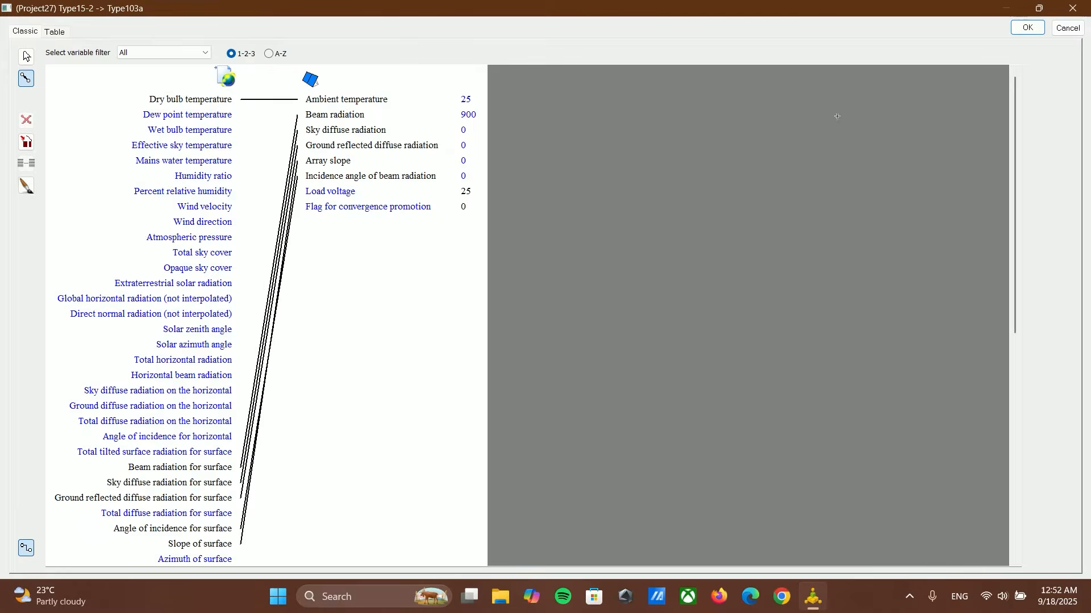
{"action": "left_click", "coordinate": [1032, 33]}
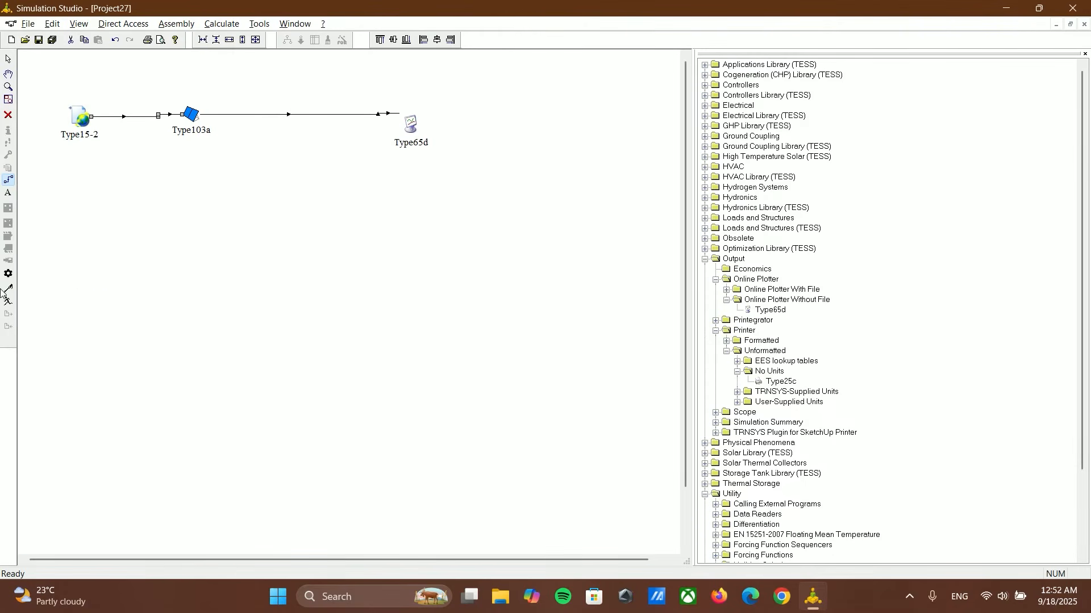
Step: Run the simulation, enlarge the array power plot's peaks between about 2210 and 6467 hr, and exit the plotter
{"action": "left_click", "coordinate": [8, 306]}
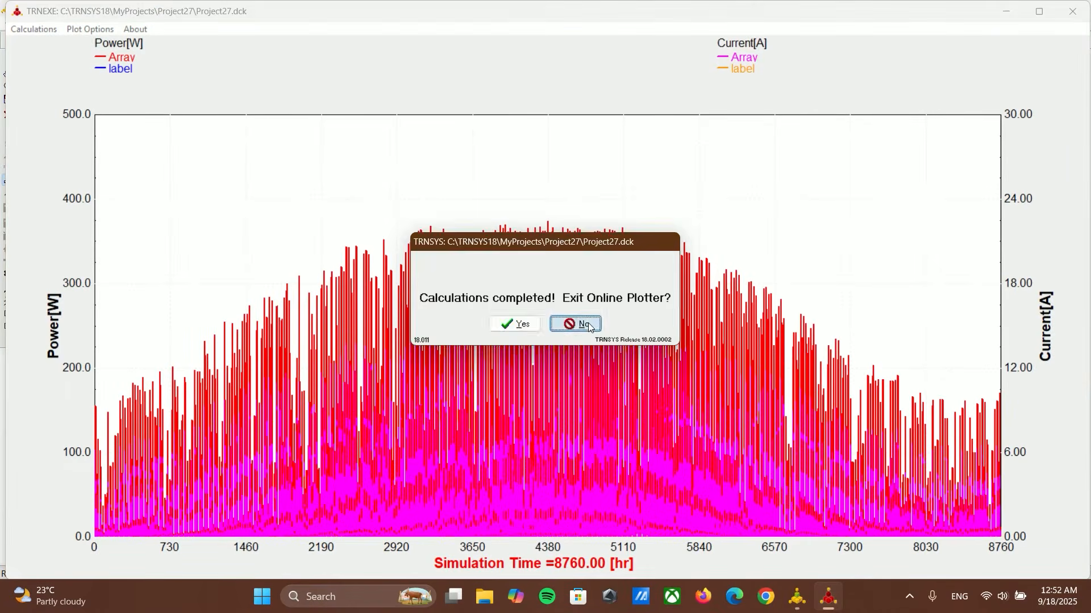
{"action": "left_click", "coordinate": [572, 322]}
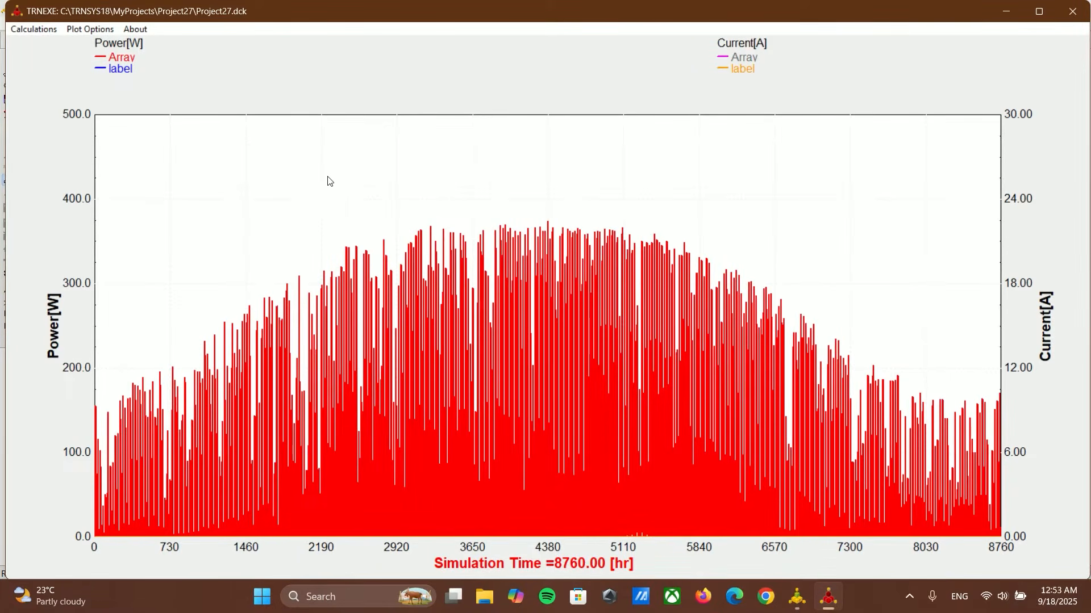
{"action": "left_click_drag", "start_coordinate": [325, 181], "coordinate": [762, 321]}
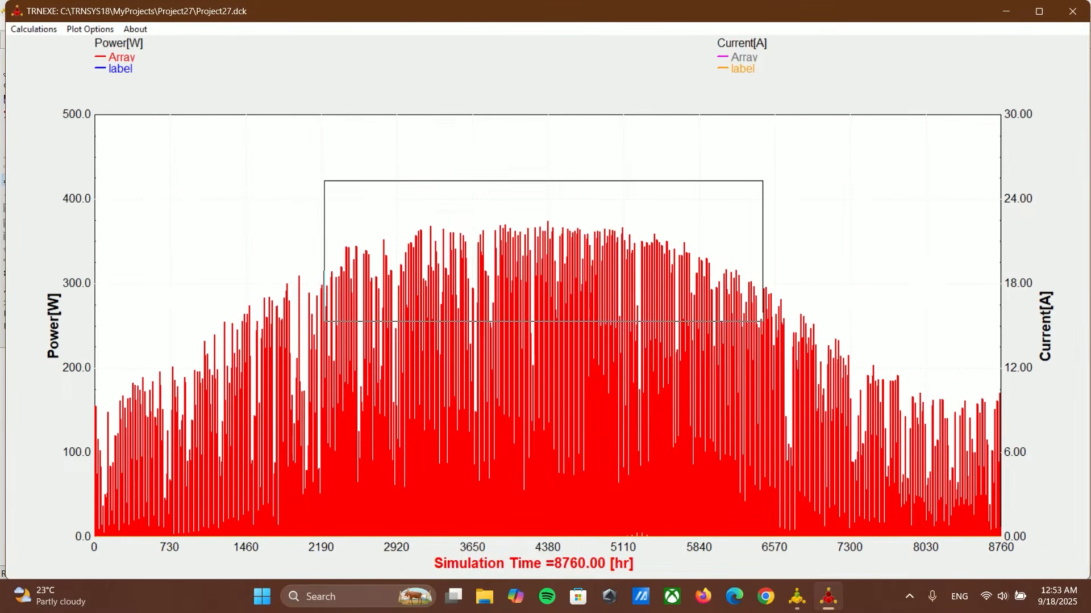
{"action": "left_click_drag", "start_coordinate": [762, 321], "coordinate": [762, 321]}
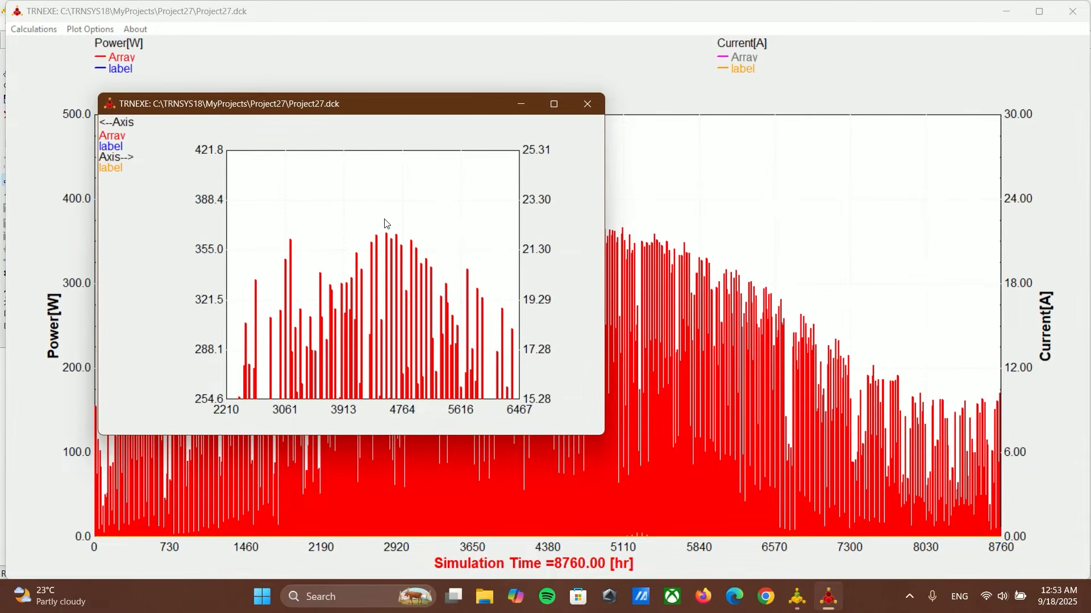
{"action": "left_click", "coordinate": [588, 104]}
{"action": "left_click", "coordinate": [1073, 12]}
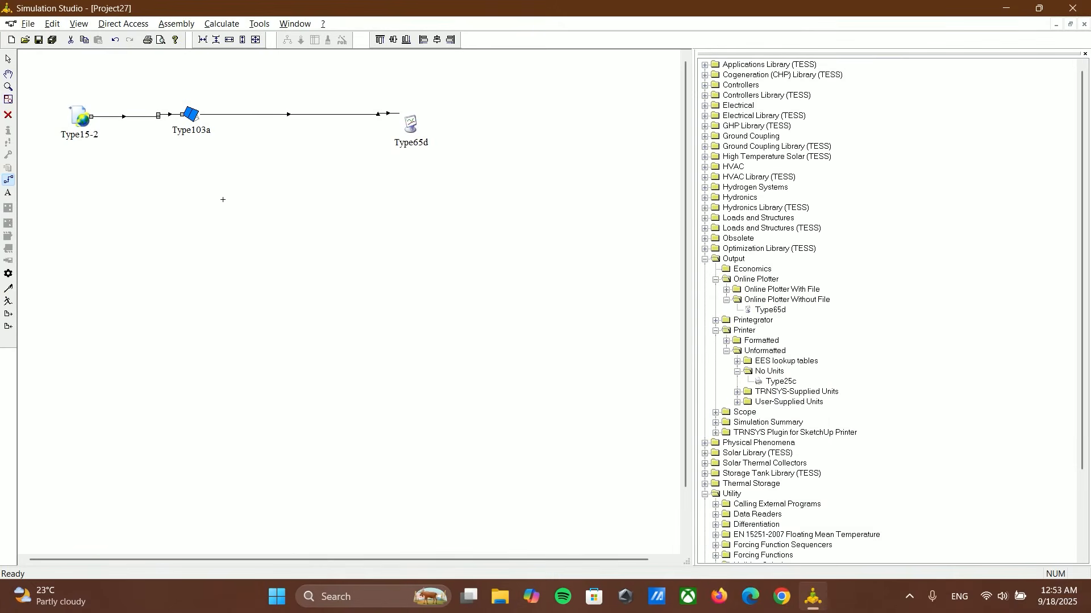
Step: Set Type103a's number of modules in parallel to 10
{"action": "left_click", "coordinate": [9, 59]}
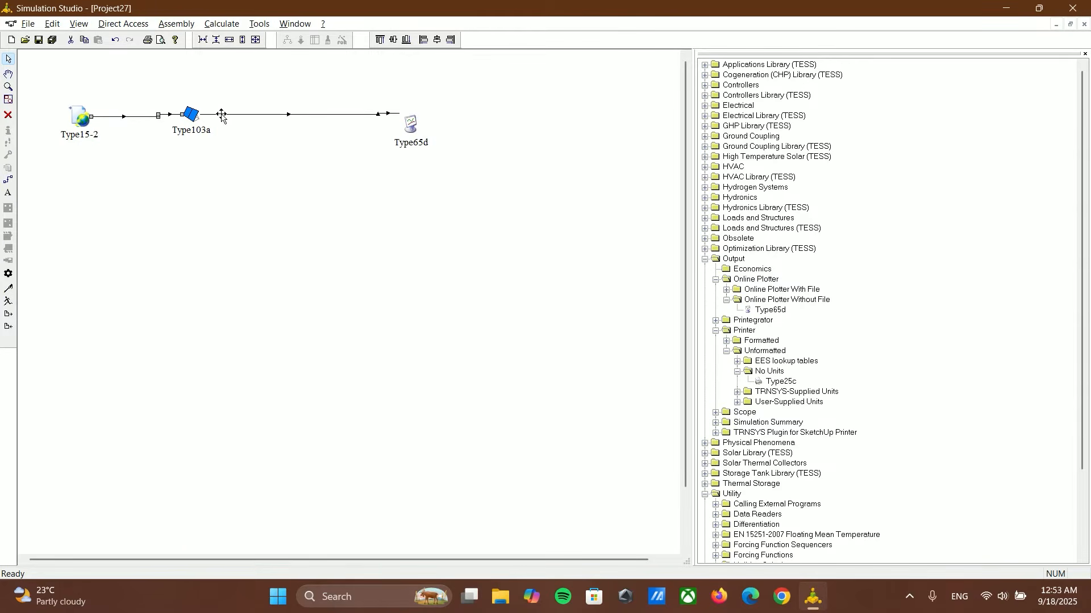
{"action": "left_click", "coordinate": [408, 122]}
{"action": "double_click", "coordinate": [184, 120]}
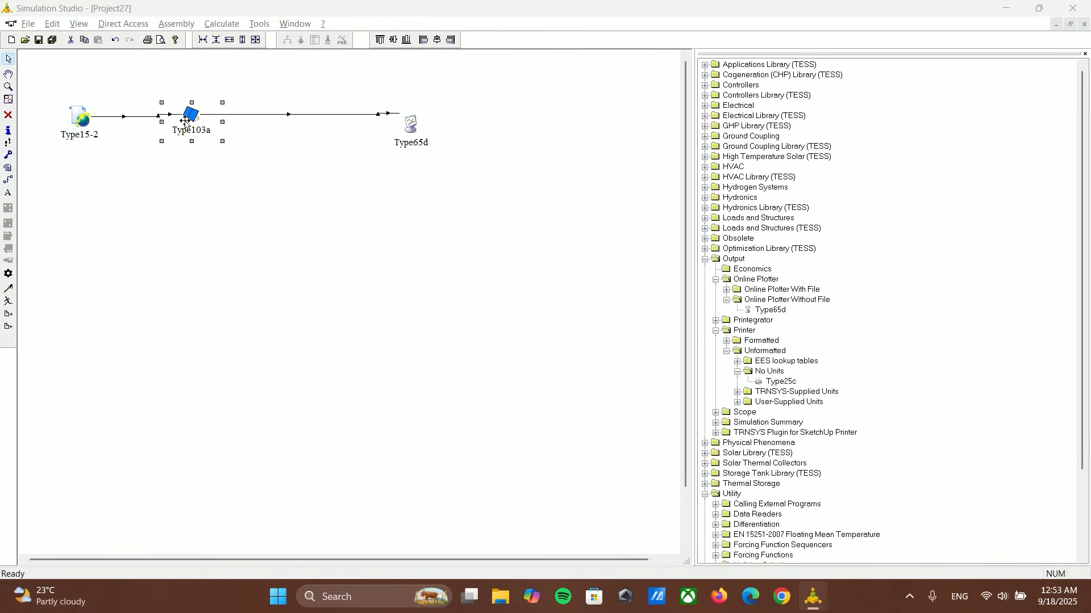
{"action": "scroll", "coordinate": [497, 301], "scroll_direction": "down", "scroll_amount": 2}
{"action": "left_click", "coordinate": [523, 334]}
{"action": "left_click", "coordinate": [524, 335]}
{"action": "type", "text": "0"}
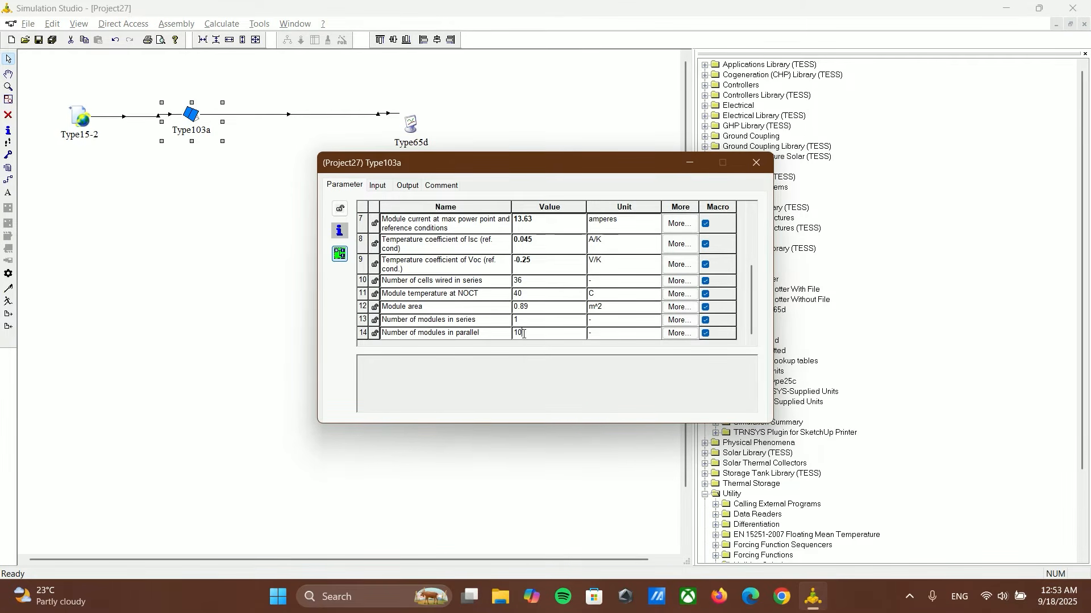
{"action": "left_click", "coordinate": [555, 325]}
{"action": "left_click", "coordinate": [525, 295]}
{"action": "left_click", "coordinate": [755, 164]}
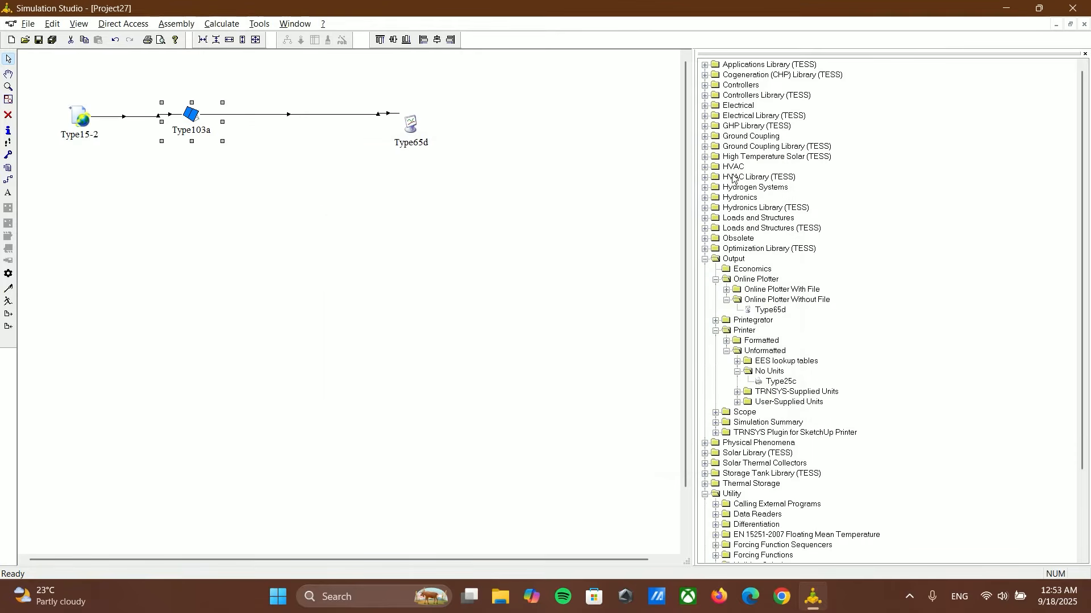
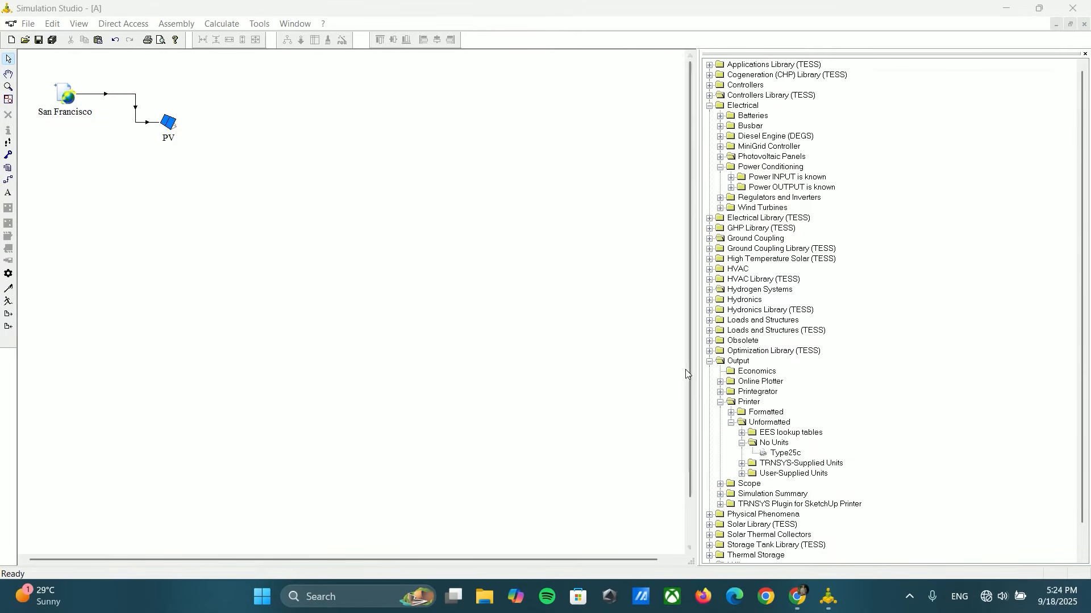
Step: Add a Type160a advanced alkaline electrolyzer (TMODE=1) from the Hydrogen Systems library to the diagram, beyond the PV component
{"action": "left_click", "coordinate": [710, 363]}
{"action": "left_click", "coordinate": [709, 362]}
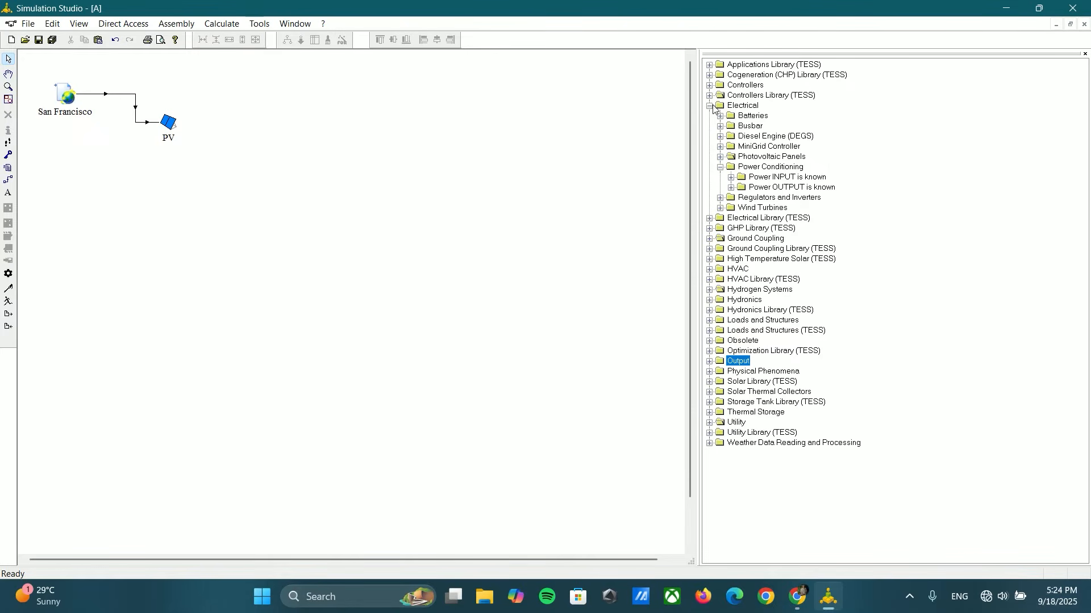
{"action": "left_click", "coordinate": [710, 105]}
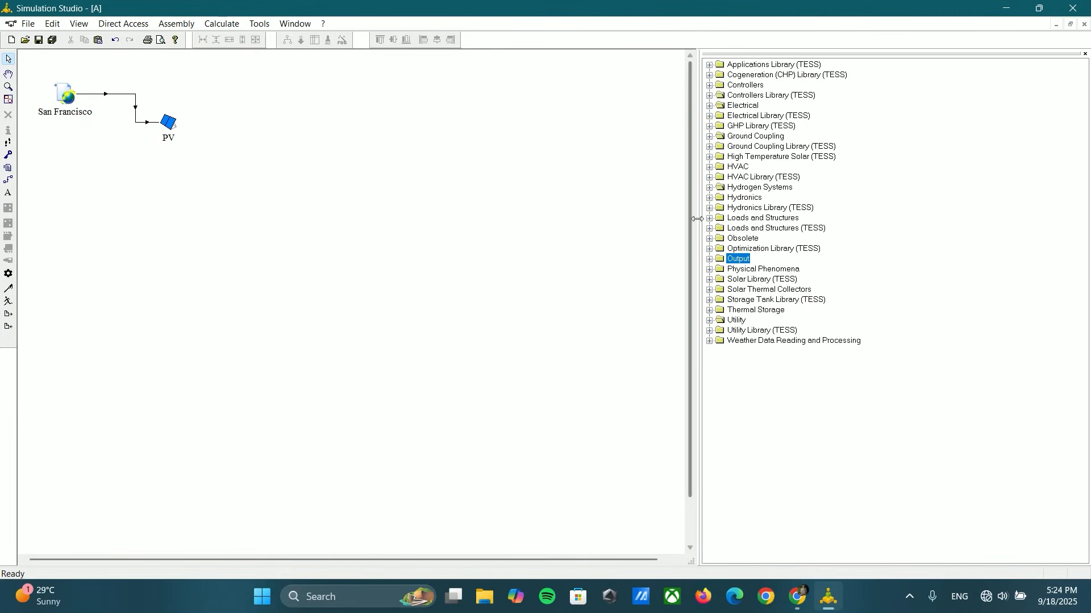
{"action": "left_click", "coordinate": [709, 188]}
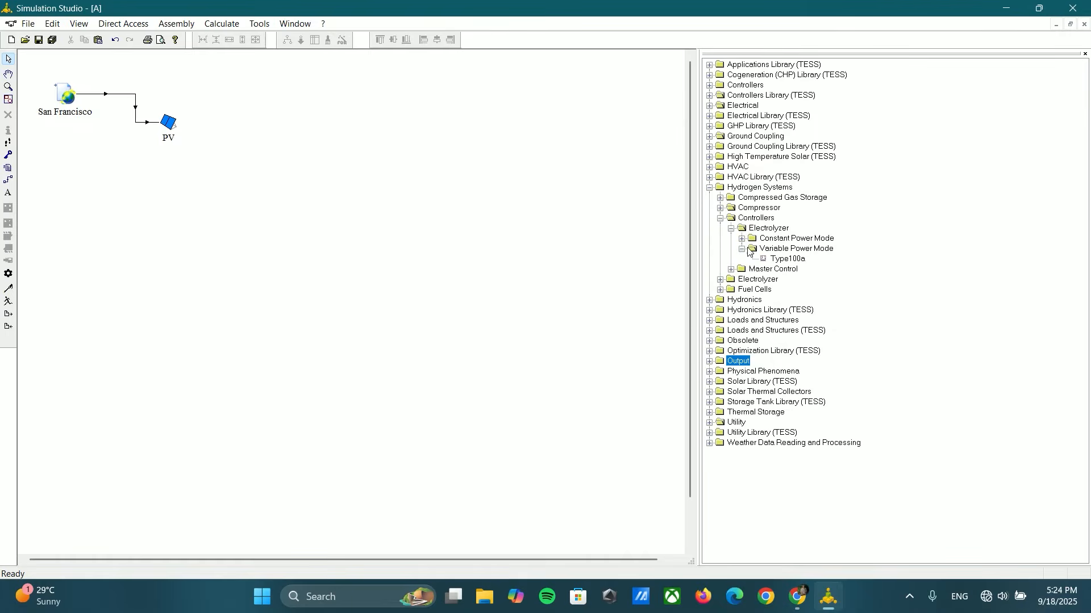
{"action": "left_click", "coordinate": [731, 229]}
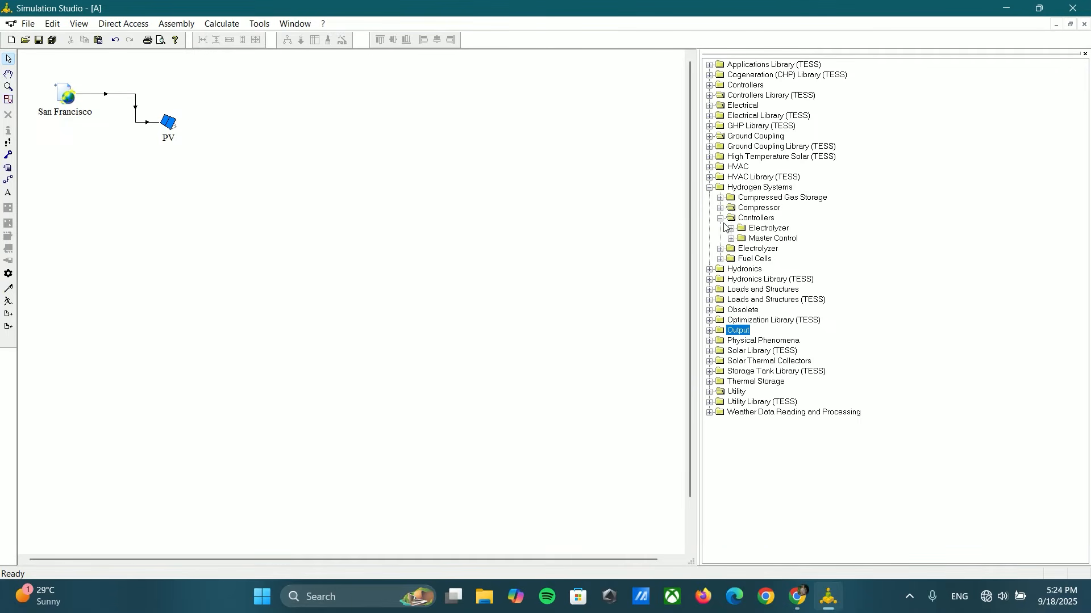
{"action": "left_click", "coordinate": [720, 218]}
{"action": "left_click", "coordinate": [720, 228]}
{"action": "left_click_drag", "start_coordinate": [786, 259], "coordinate": [341, 166]}
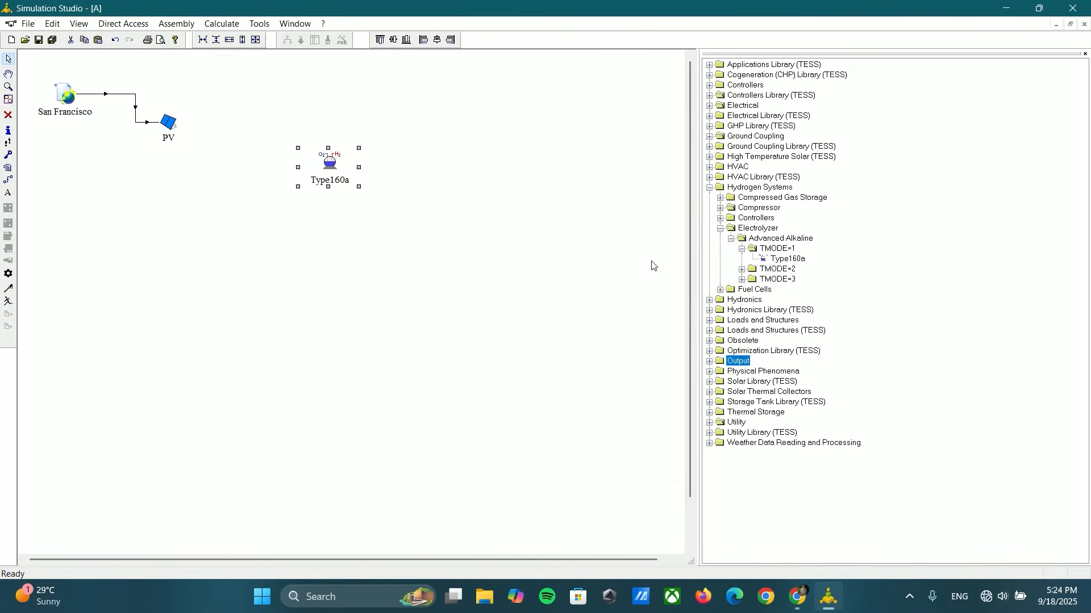
{"action": "left_click", "coordinate": [731, 239]}
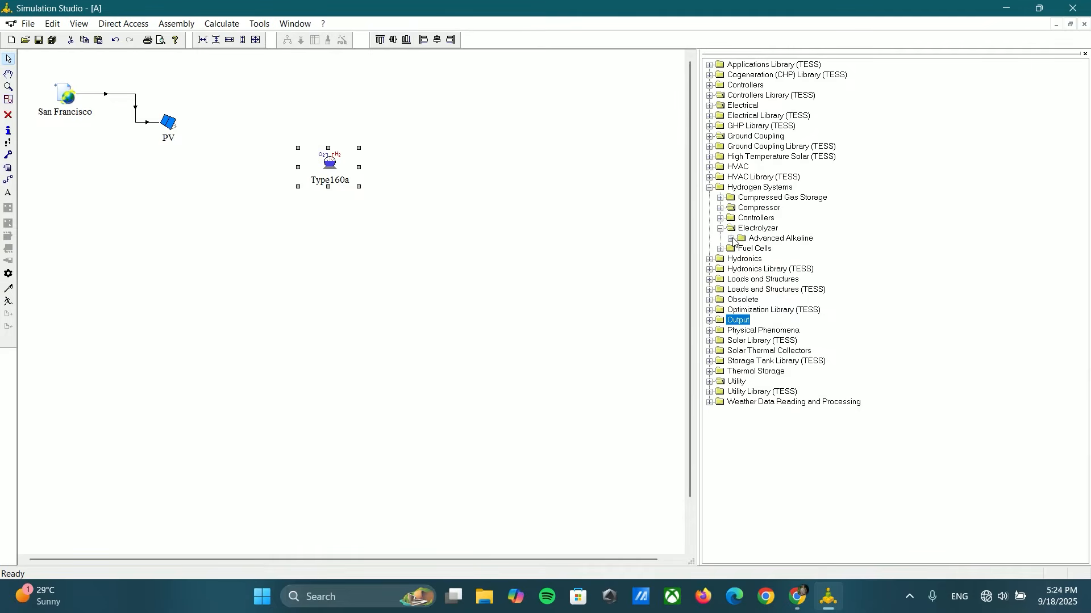
{"action": "left_click", "coordinate": [719, 228]}
Step: Edit Type160a's electrode area and set its number of cells in series to 20
{"action": "double_click", "coordinate": [330, 165]}
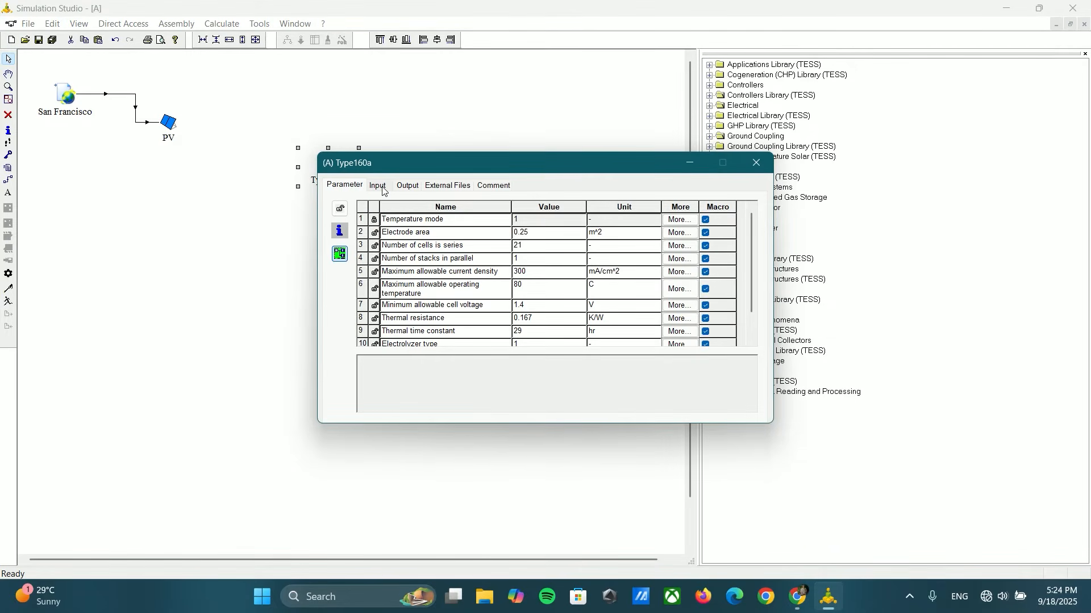
{"action": "left_click", "coordinate": [526, 237]}
{"action": "left_click", "coordinate": [529, 233]}
{"action": "double_click", "coordinate": [529, 232]}
{"action": "type", "text": "0."}
{"action": "left_click", "coordinate": [521, 246]}
{"action": "left_click", "coordinate": [521, 247]}
{"action": "type", "text": "20"}
Step: Set Type160a's number of stacks in parallel to 3 and its maximum allowable current density to 1000 mA/cm^2
{"action": "left_click", "coordinate": [524, 259]}
{"action": "left_click", "coordinate": [524, 259]}
{"action": "left_click", "coordinate": [529, 274]}
{"action": "left_click", "coordinate": [527, 271]}
{"action": "type", "text": "10"}
{"action": "left_click", "coordinate": [538, 299]}
{"action": "scroll", "coordinate": [538, 301], "scroll_direction": "down", "scroll_amount": 1}
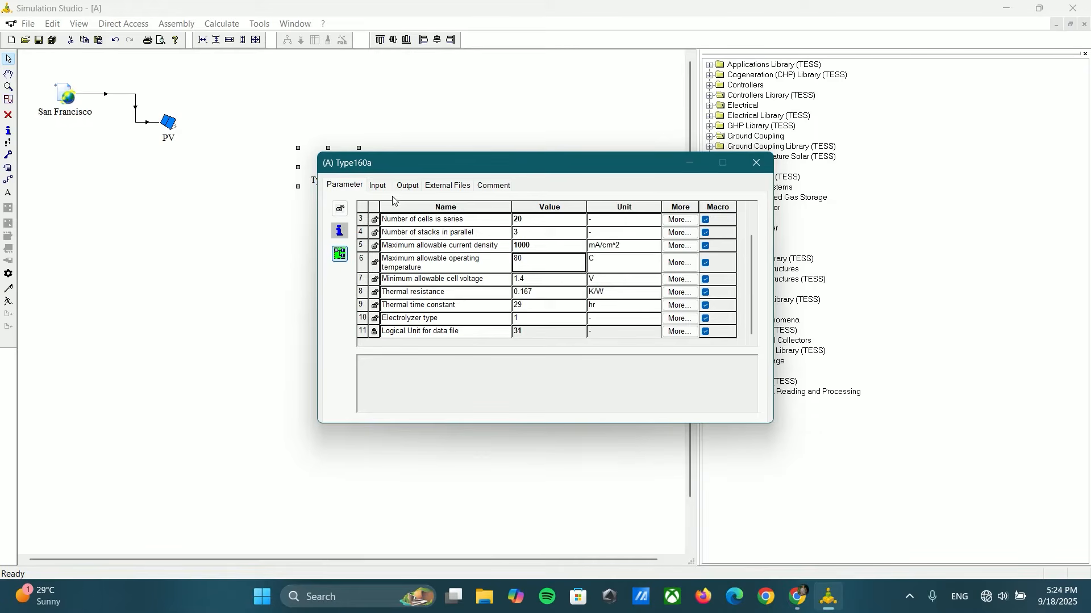
Step: Review Type160a's input values, including the electrolyzer pressure, and close its properties
{"action": "left_click", "coordinate": [378, 187]}
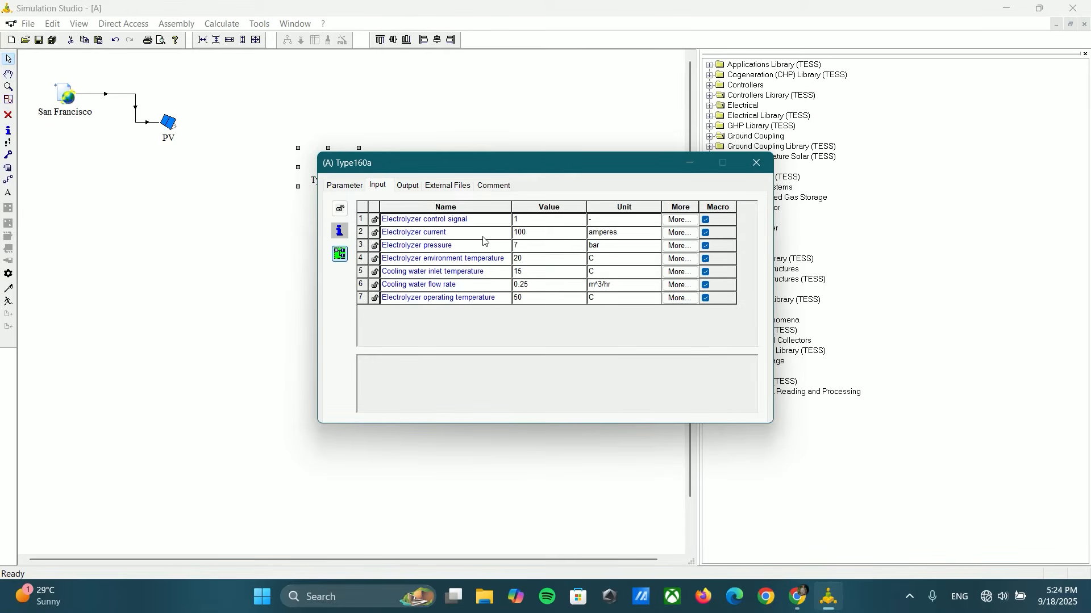
{"action": "double_click", "coordinate": [522, 246]}
{"action": "left_click", "coordinate": [756, 163]}
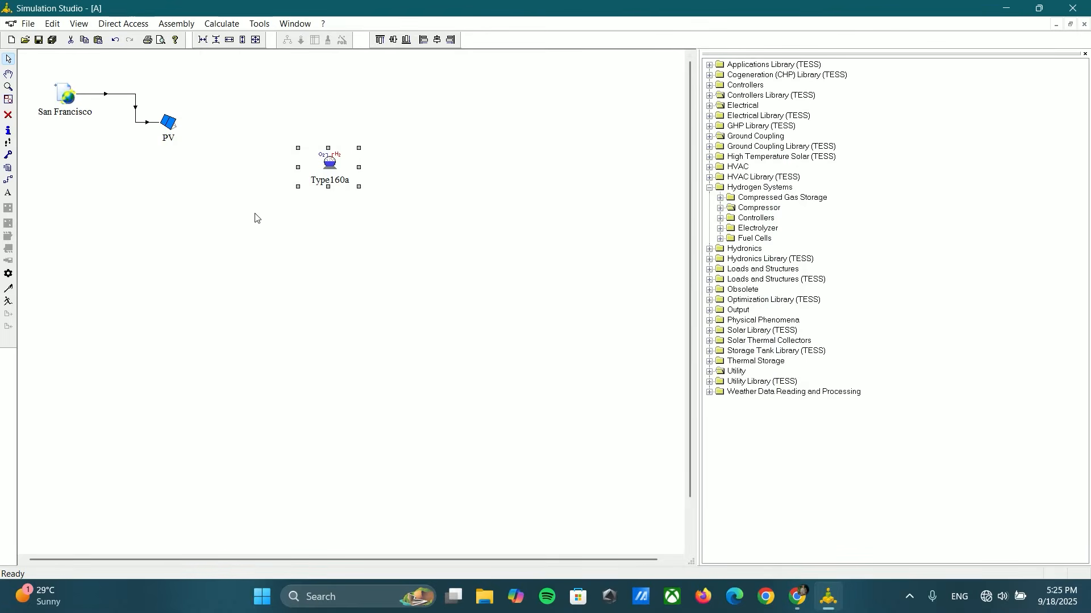
{"action": "left_click", "coordinate": [214, 159]}
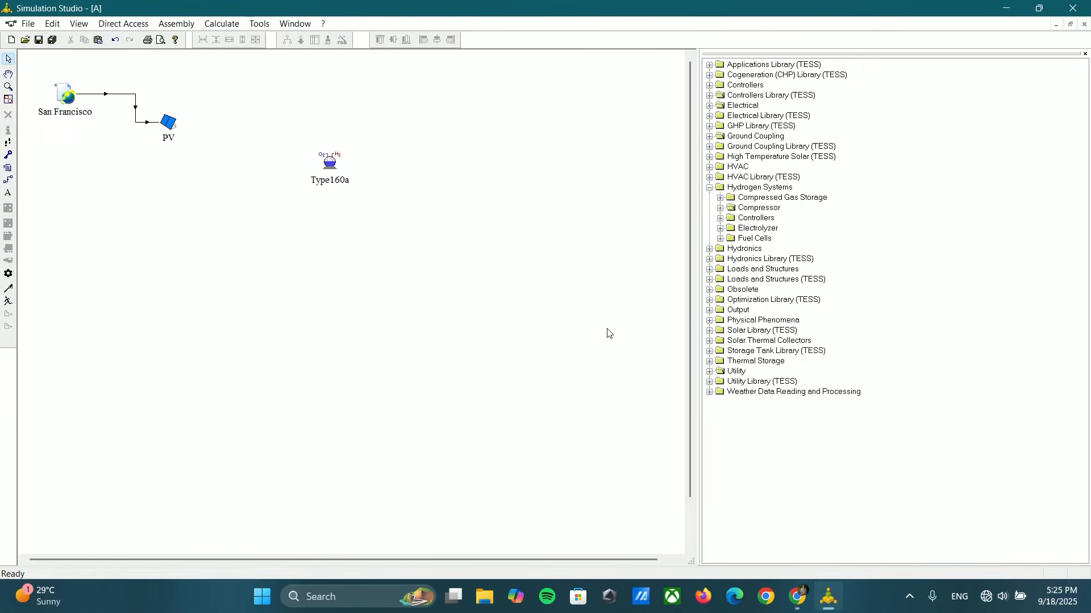
Step: Add a Type100a variable power mode electrolyzer controller and place it between the PV and Type160a
{"action": "left_click", "coordinate": [710, 188]}
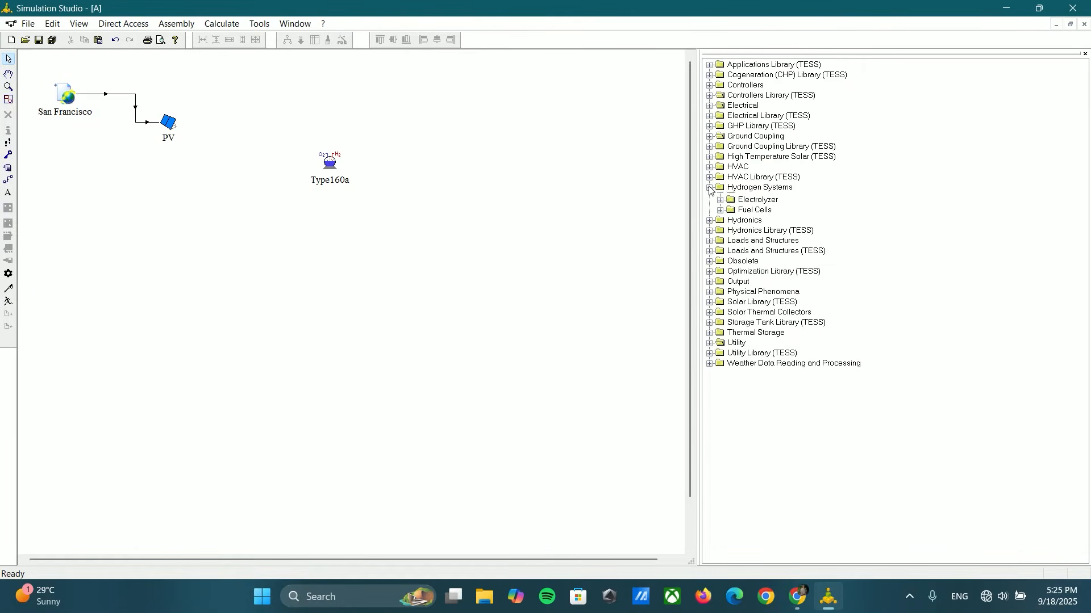
{"action": "left_click", "coordinate": [709, 188]}
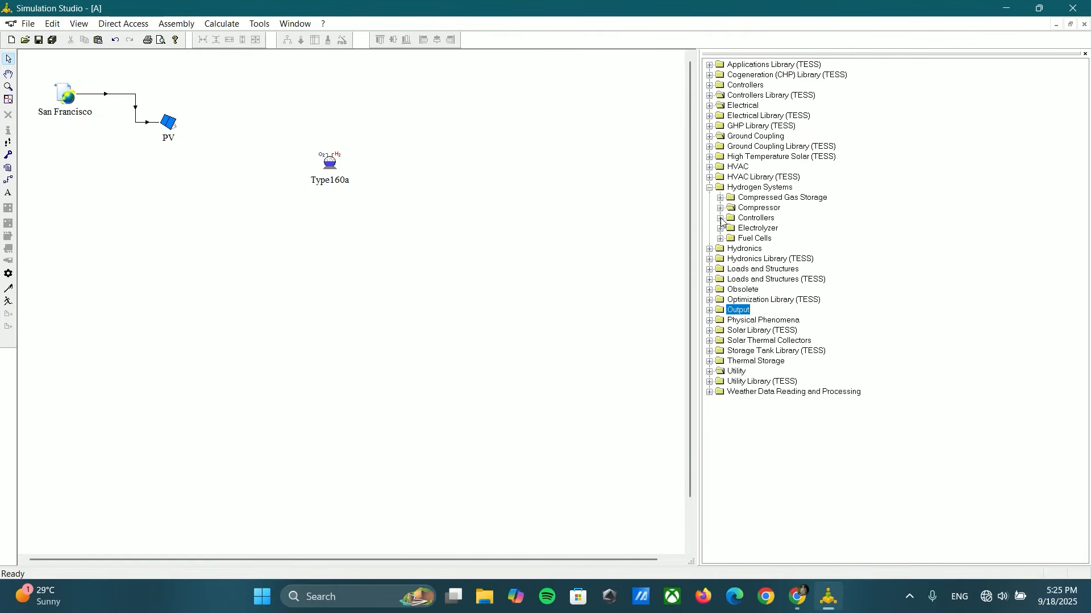
{"action": "left_click", "coordinate": [720, 218]}
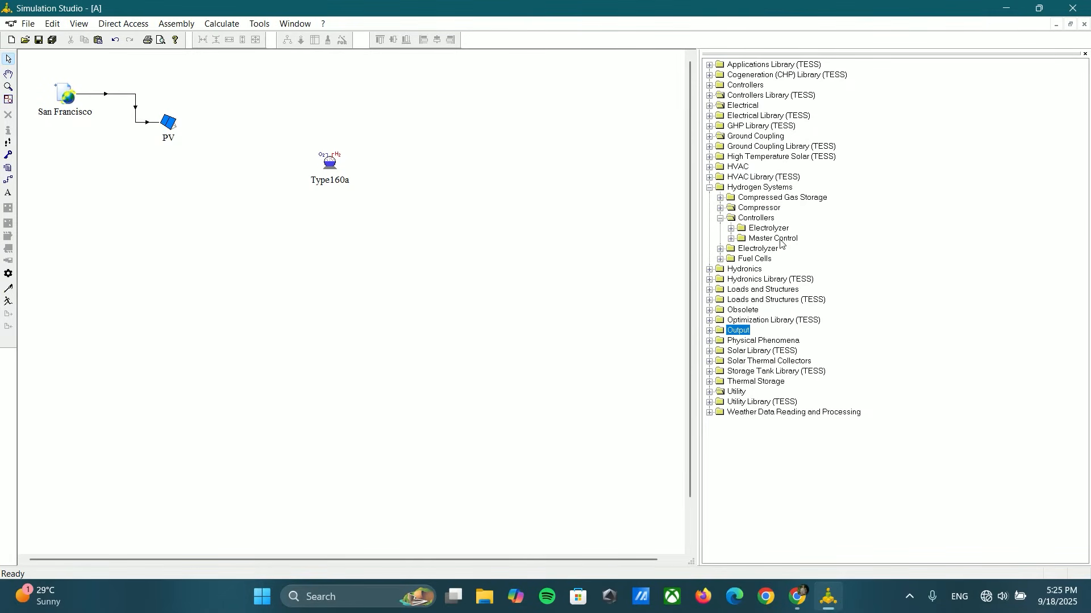
{"action": "left_click", "coordinate": [732, 228]}
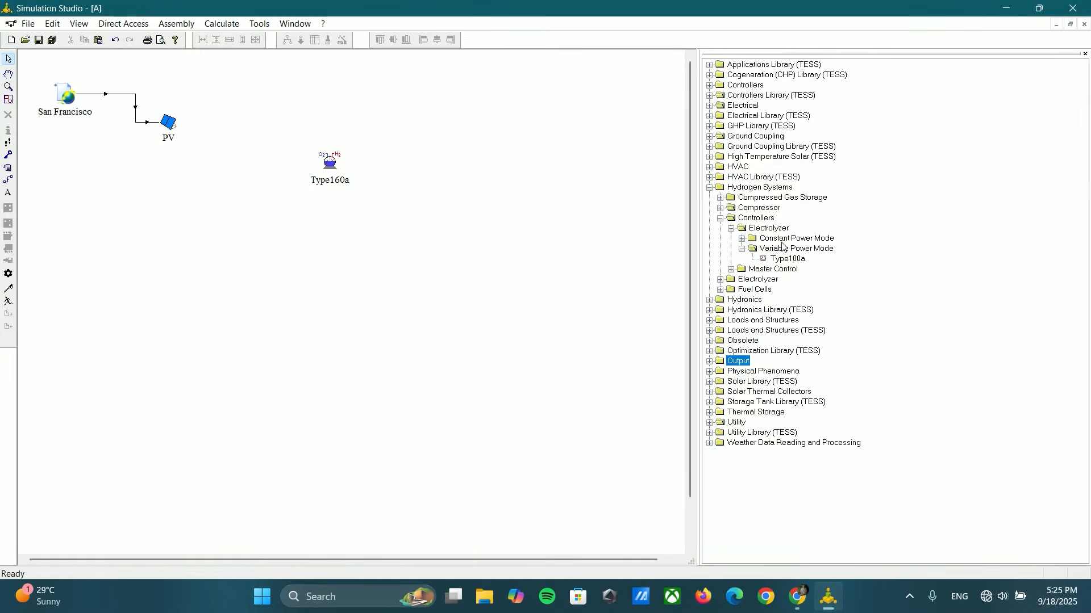
{"action": "left_click_drag", "start_coordinate": [790, 260], "coordinate": [345, 178]}
{"action": "left_click_drag", "start_coordinate": [259, 148], "coordinate": [232, 150]}
Step: Link the PV to Type100a, connecting array power to power to electrolyzer
{"action": "left_click", "coordinate": [8, 180]}
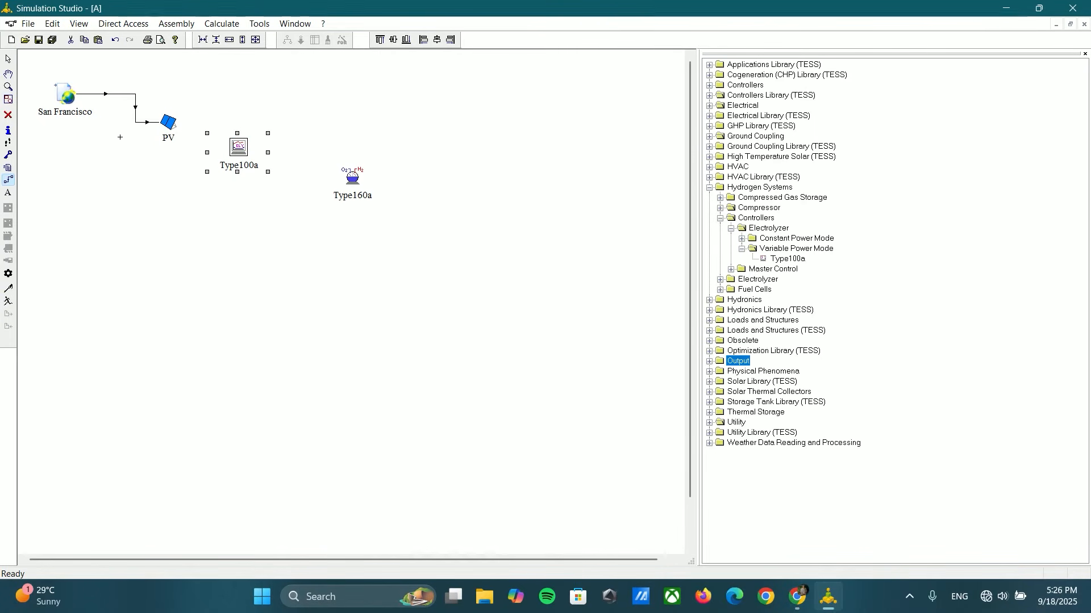
{"action": "left_click", "coordinate": [176, 130]}
{"action": "left_click", "coordinate": [227, 150]}
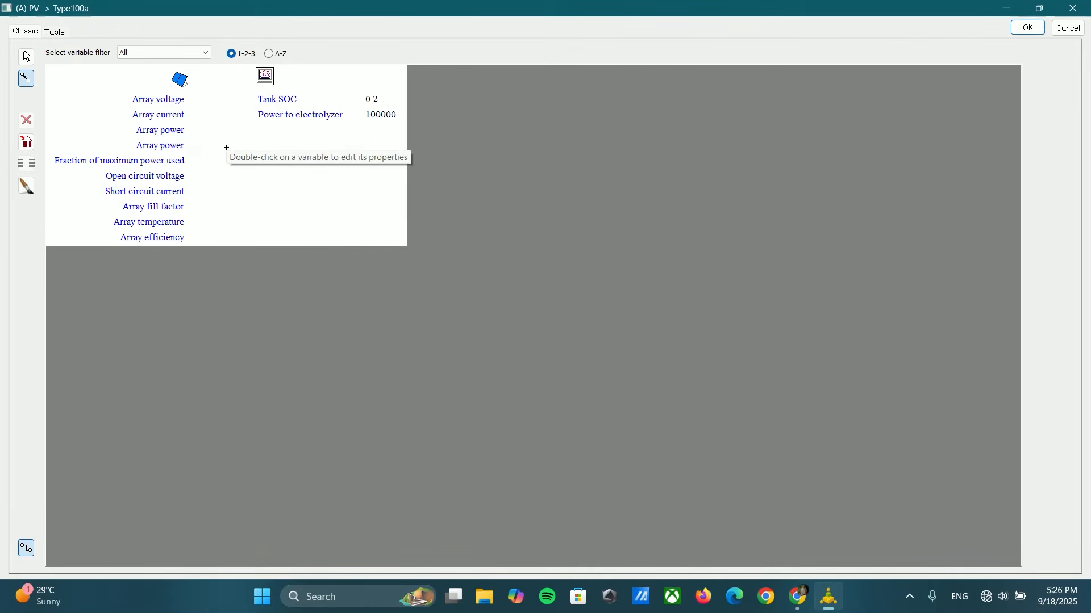
{"action": "left_click", "coordinate": [173, 130]}
{"action": "left_click", "coordinate": [261, 115]}
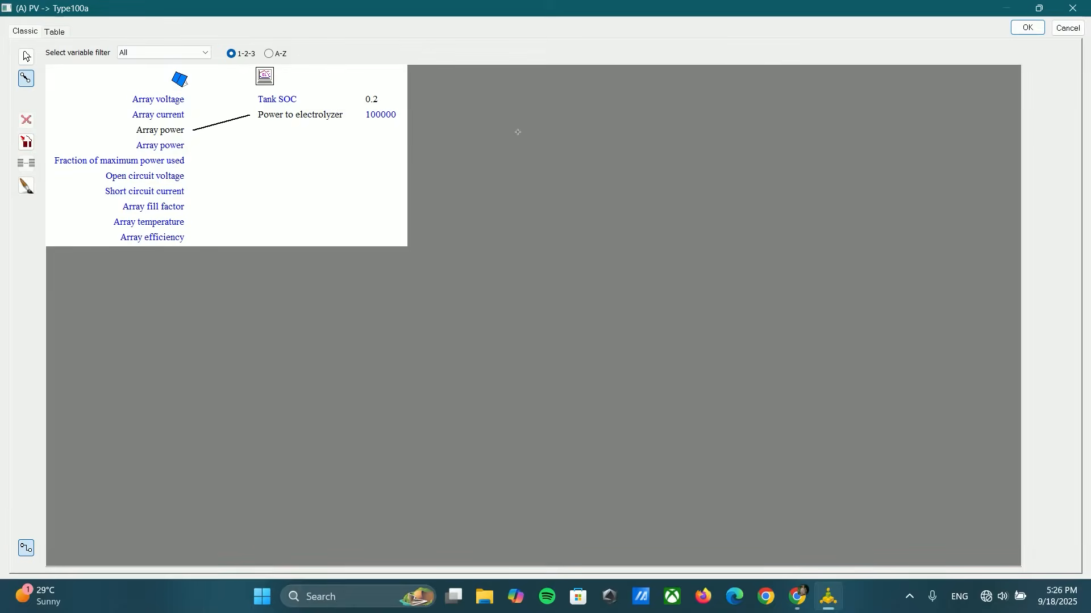
{"action": "left_click", "coordinate": [1027, 27]}
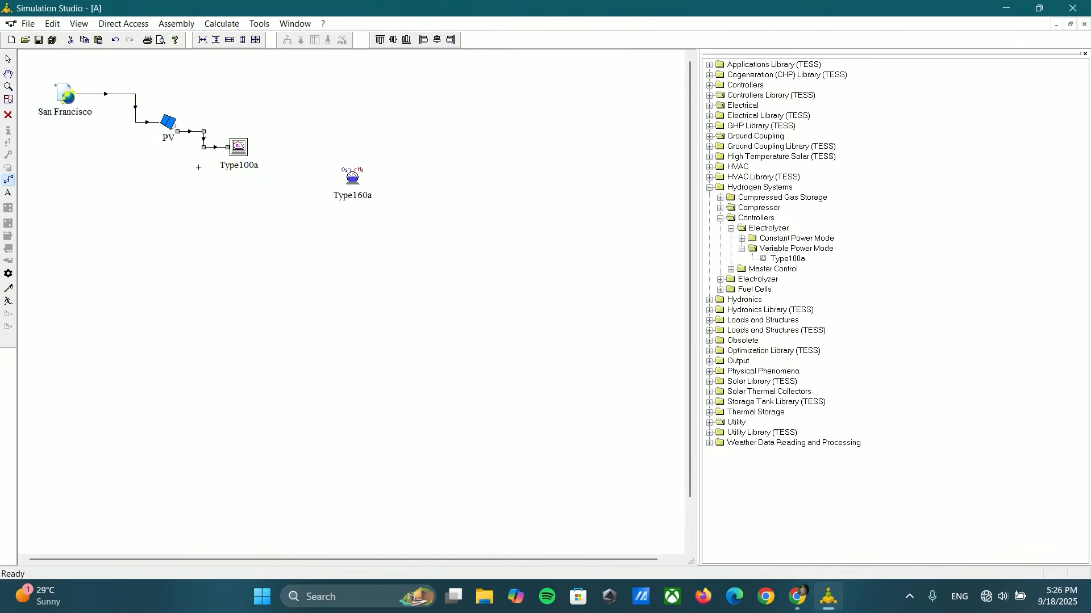
Step: Set Type100a's idling power to 1700 W
{"action": "left_click", "coordinate": [7, 59]}
{"action": "left_click", "coordinate": [241, 148]}
{"action": "double_click", "coordinate": [243, 150]}
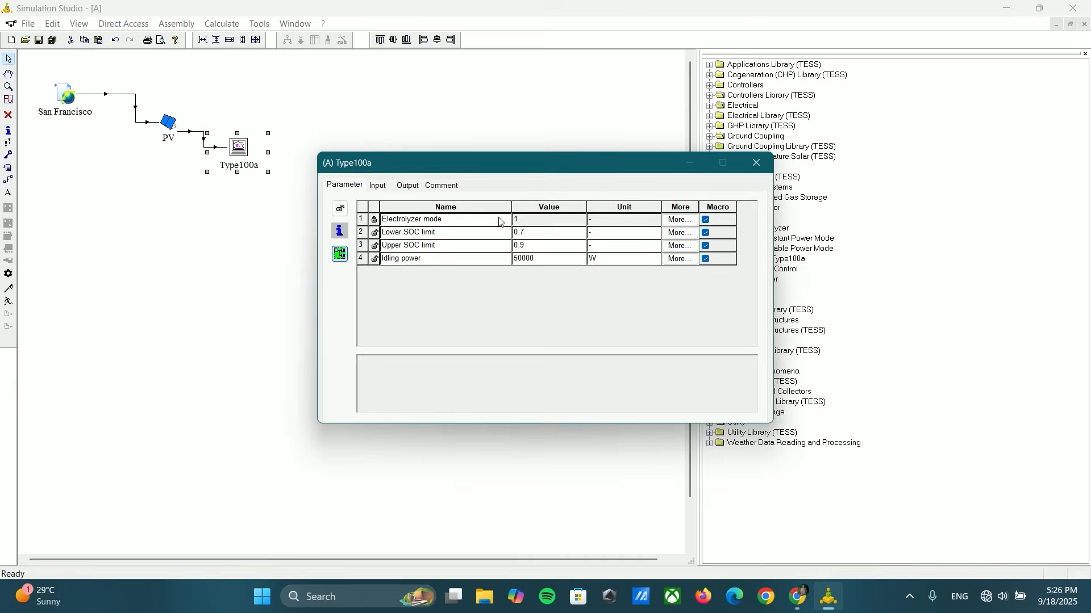
{"action": "double_click", "coordinate": [530, 258]}
{"action": "type", "text": "1700"}
{"action": "left_click", "coordinate": [529, 251]}
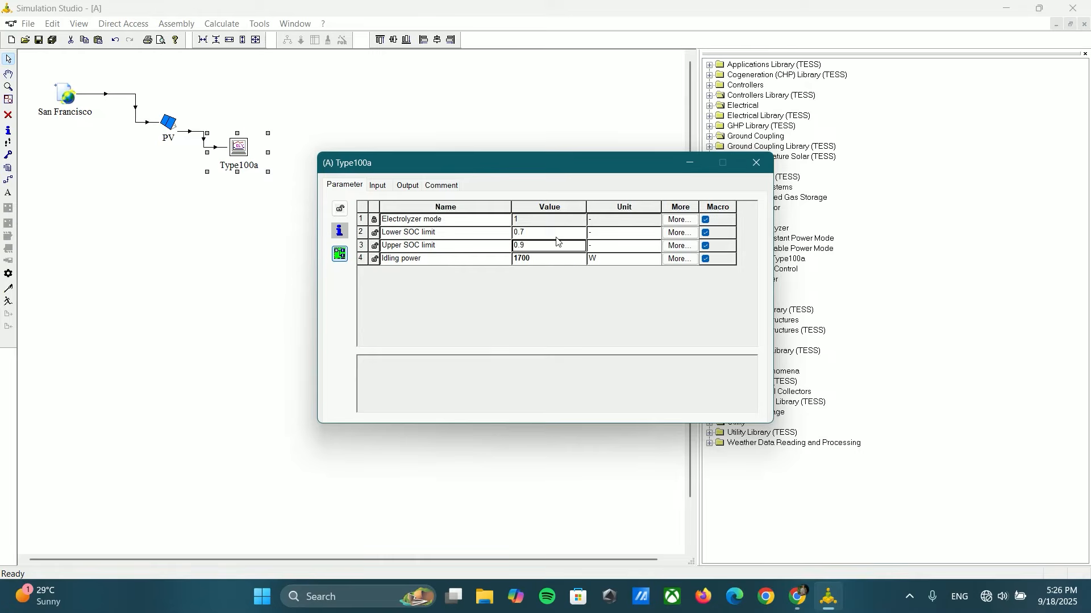
{"action": "left_click", "coordinate": [757, 163]}
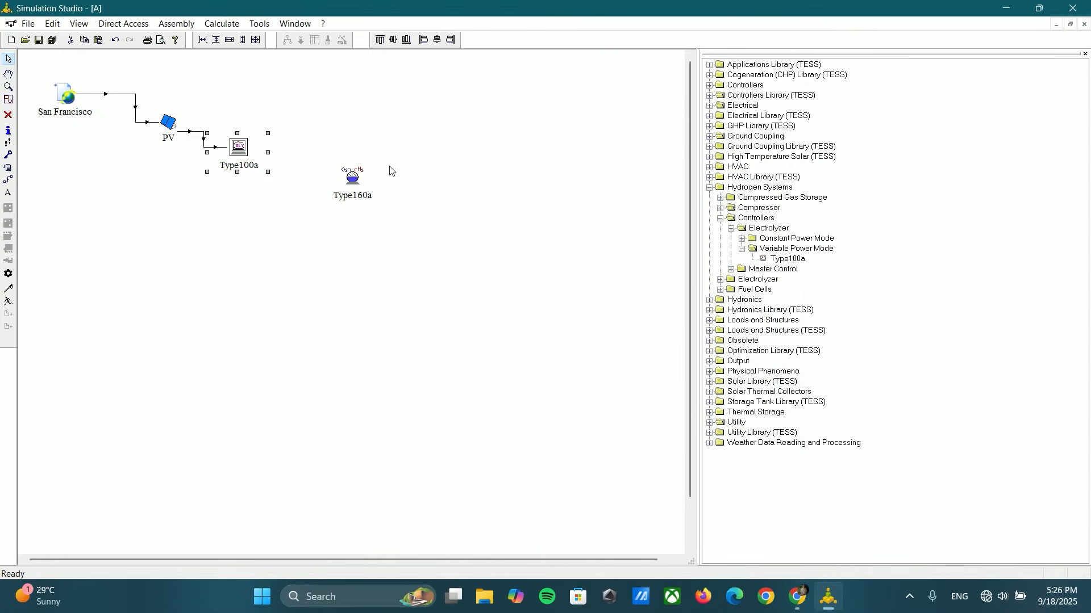
Step: Move Type160a farther from Type100a and add a Type175a power conditioner (power input known) between them
{"action": "left_click_drag", "start_coordinate": [327, 183], "coordinate": [357, 213]}
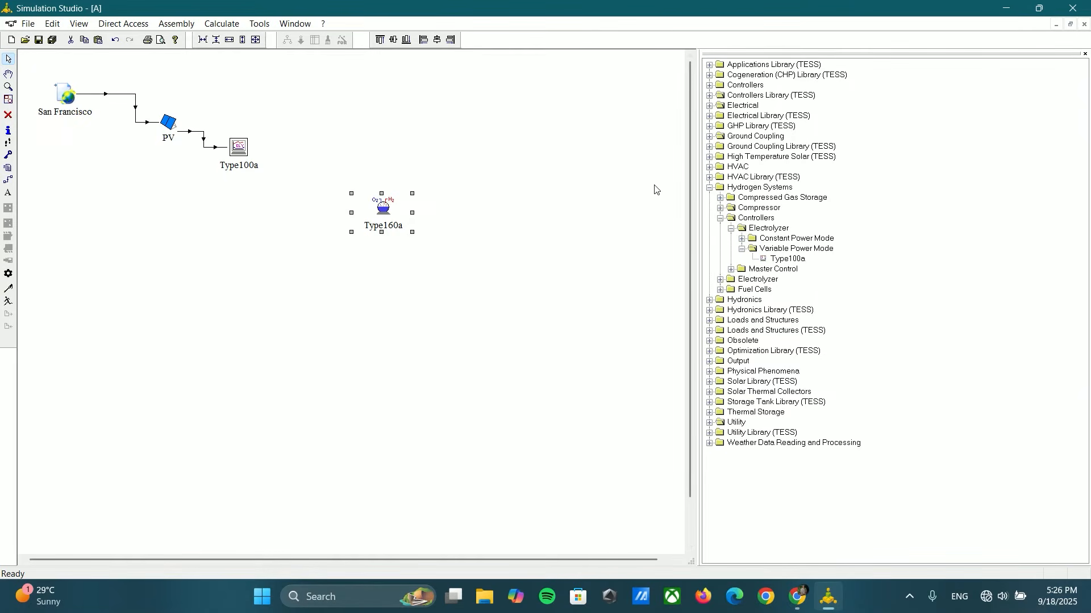
{"action": "left_click", "coordinate": [709, 106]}
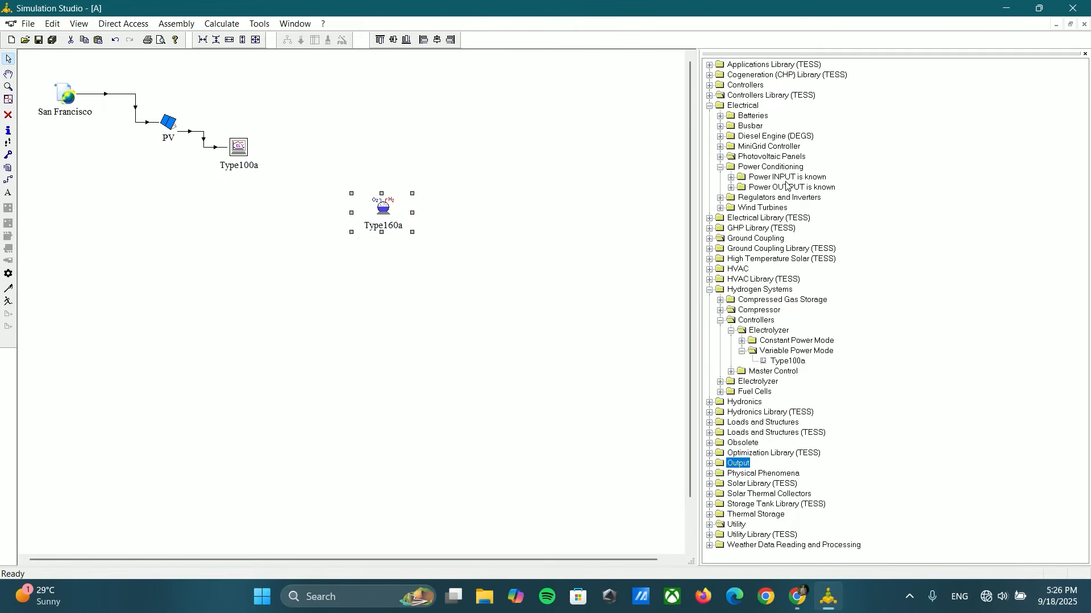
{"action": "left_click", "coordinate": [732, 177]}
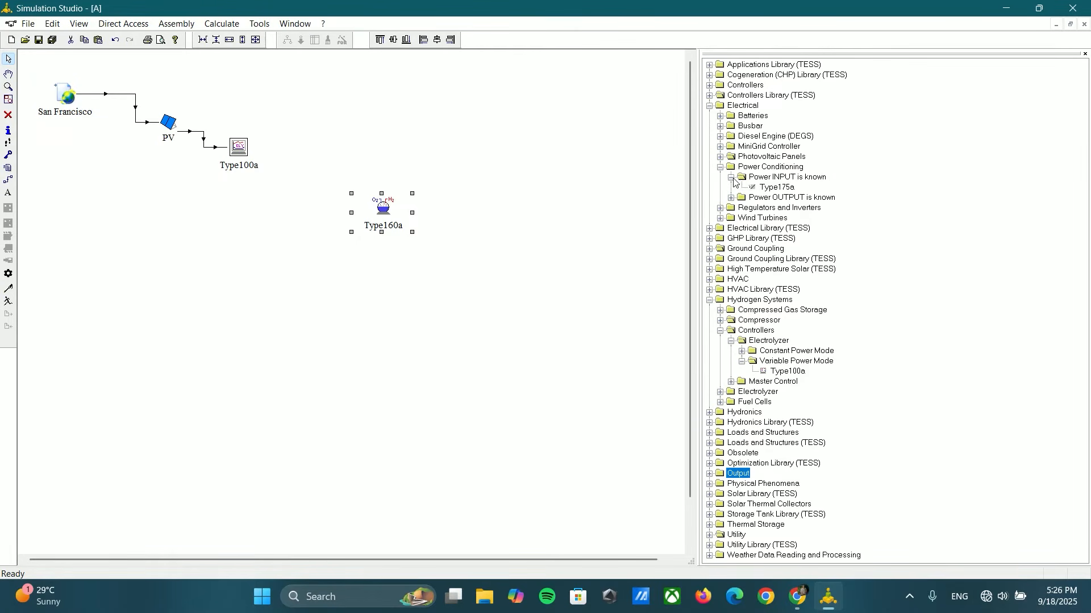
{"action": "left_click", "coordinate": [775, 188]}
{"action": "left_click_drag", "start_coordinate": [774, 189], "coordinate": [288, 200]}
Step: Link Type100a to Type175a, connecting power set point to input power
{"action": "left_click", "coordinate": [9, 180]}
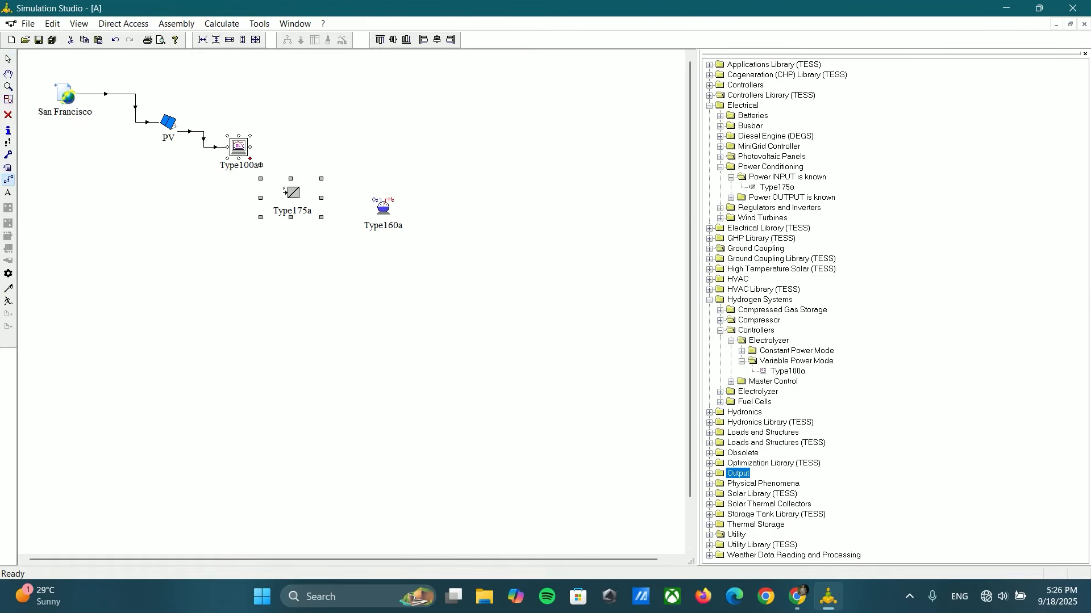
{"action": "left_click_drag", "start_coordinate": [260, 166], "coordinate": [287, 191]}
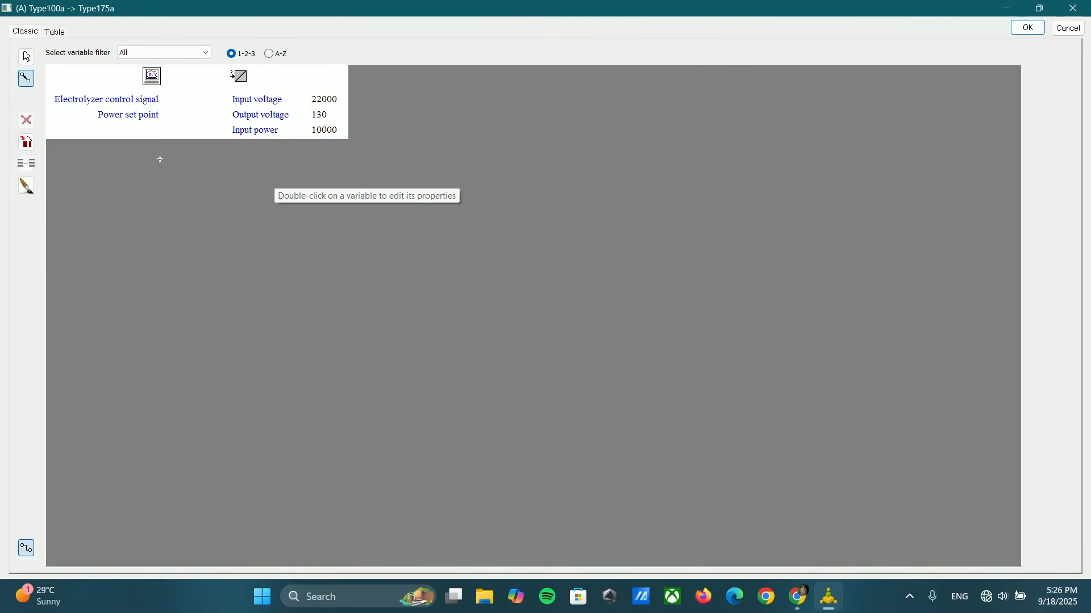
{"action": "left_click", "coordinate": [154, 113]}
{"action": "left_click", "coordinate": [248, 129]}
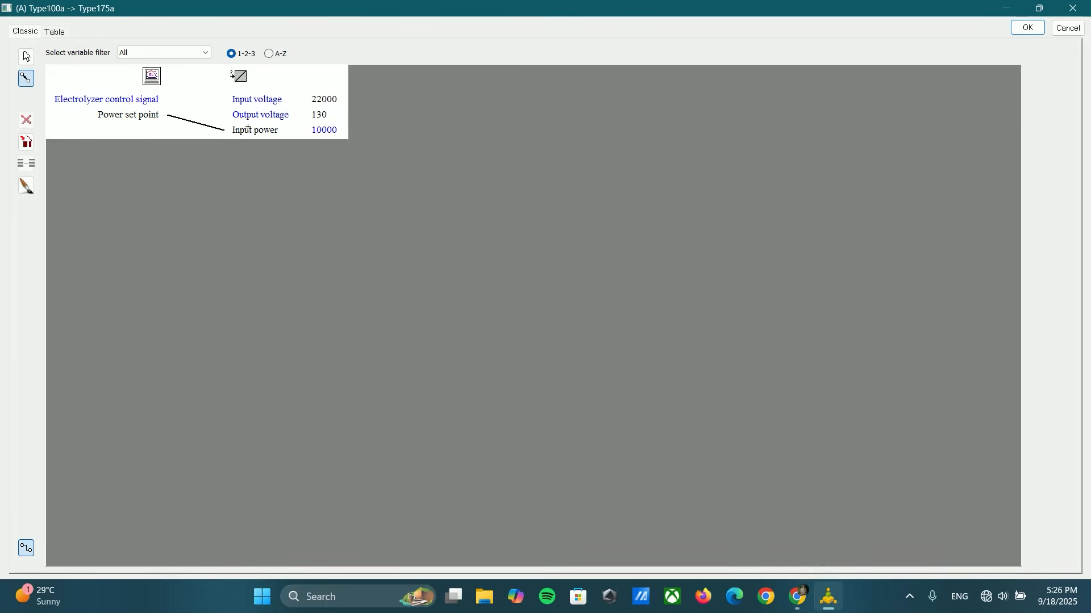
{"action": "left_click", "coordinate": [1027, 30]}
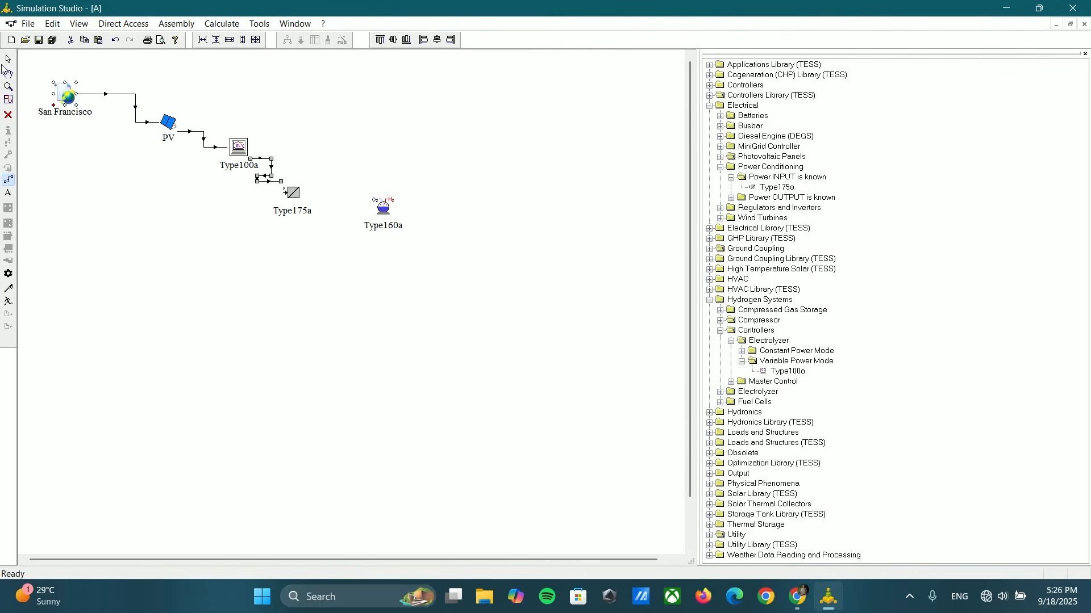
Step: Change Type175a's nominal power
{"action": "double_click", "coordinate": [292, 204]}
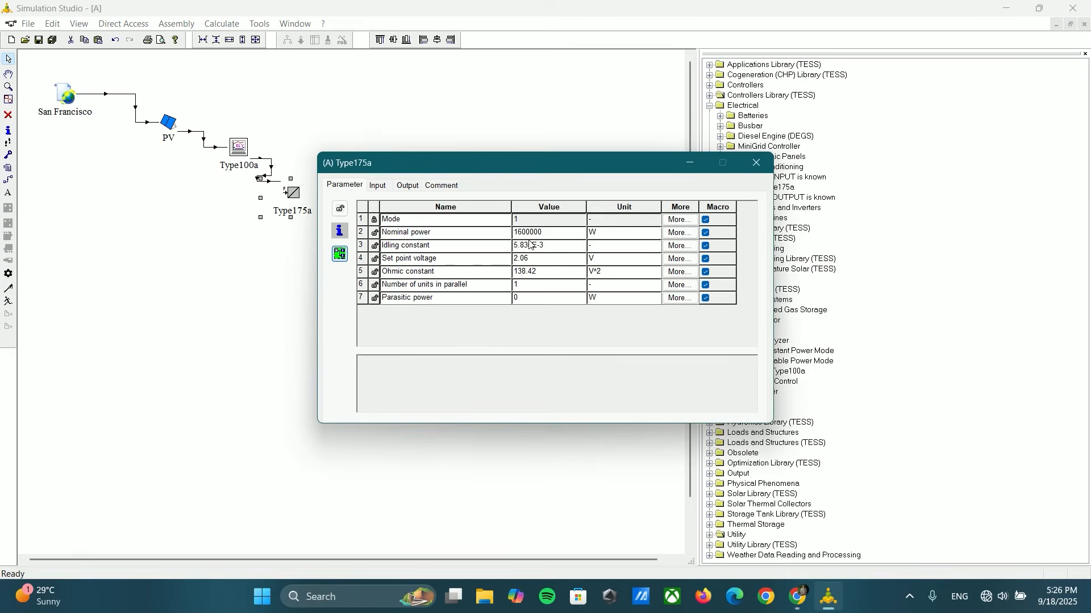
{"action": "left_click", "coordinate": [532, 232]}
{"action": "type", "text": "1"}
{"action": "left_click", "coordinate": [535, 246]}
{"action": "left_click", "coordinate": [765, 169]}
Step: Shift Type175a slightly away from Type100a and align Type160a level with it
{"action": "left_click", "coordinate": [397, 230]}
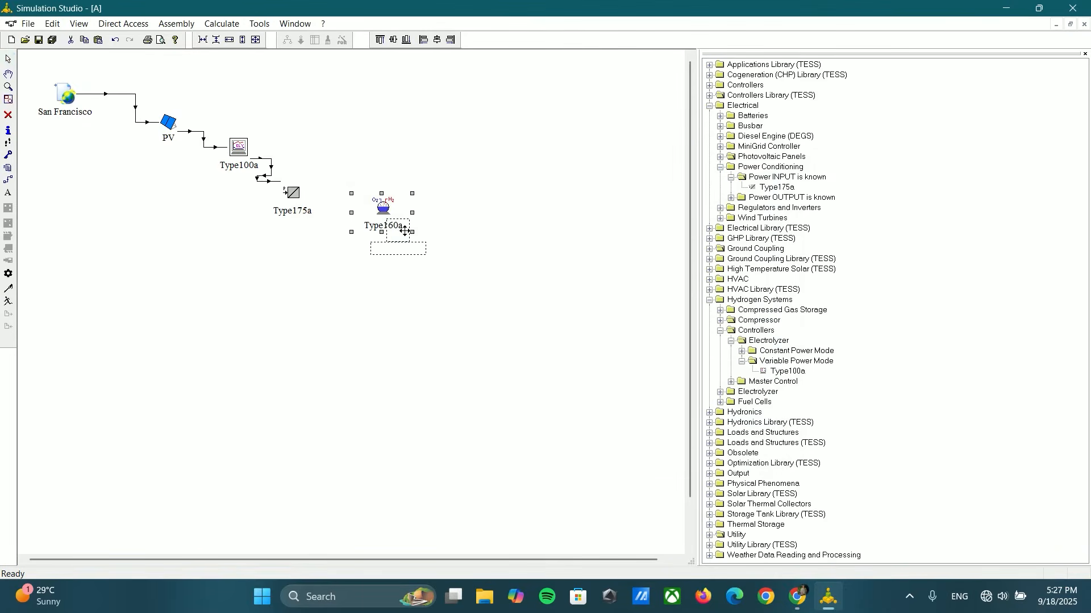
{"action": "left_click_drag", "start_coordinate": [292, 195], "coordinate": [307, 194]}
{"action": "left_click_drag", "start_coordinate": [398, 230], "coordinate": [399, 193]}
Step: Link Type175a to Type160a, connecting output current to electrolyzer current and accepting the unit mismatch
{"action": "left_click", "coordinate": [8, 180]}
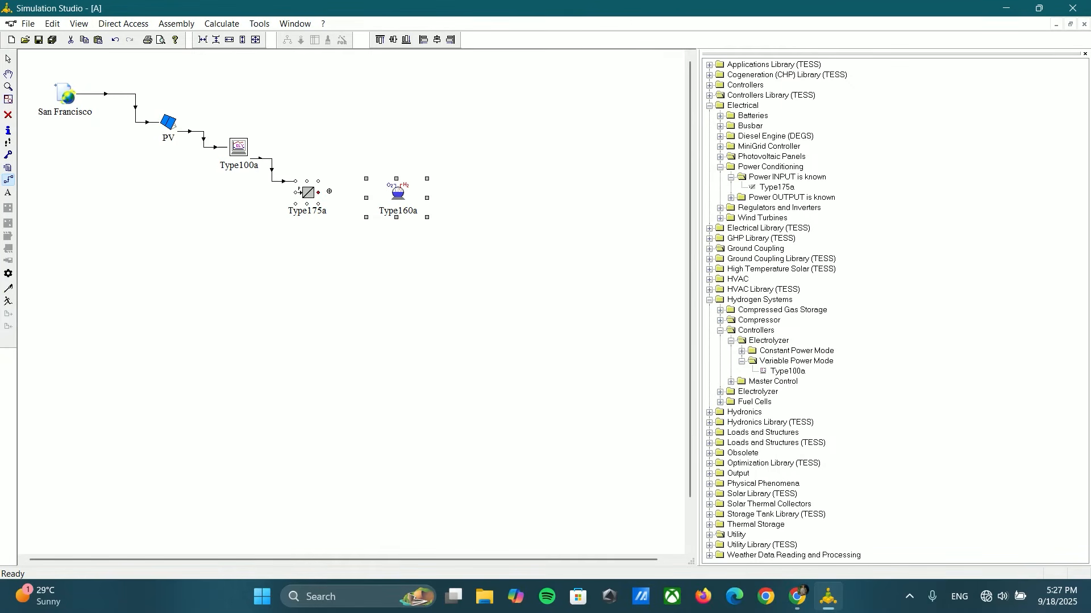
{"action": "left_click_drag", "start_coordinate": [299, 192], "coordinate": [395, 192]}
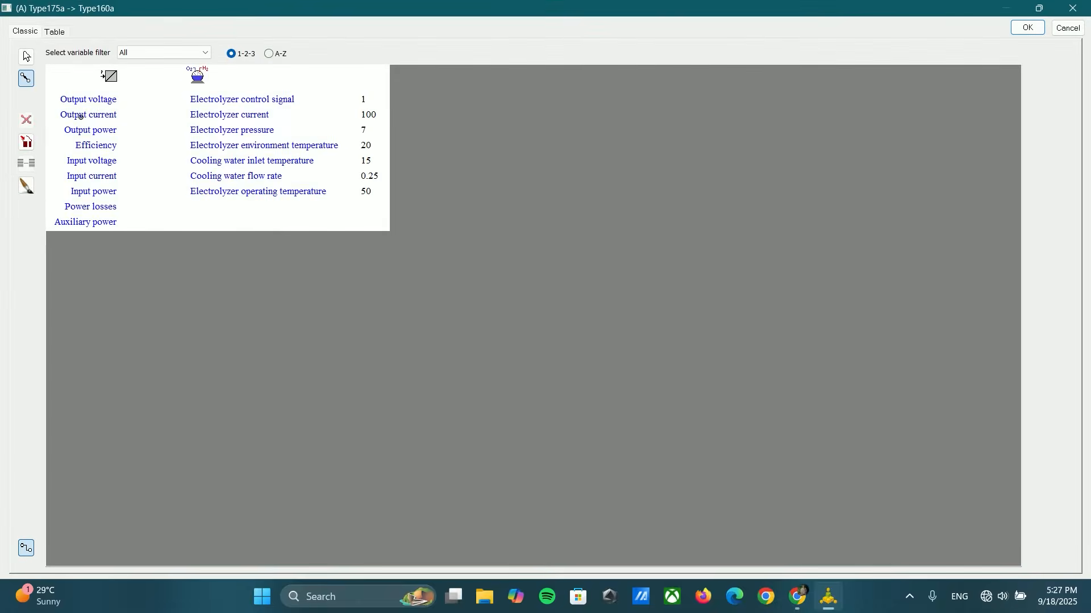
{"action": "left_click_drag", "start_coordinate": [108, 119], "coordinate": [195, 114]}
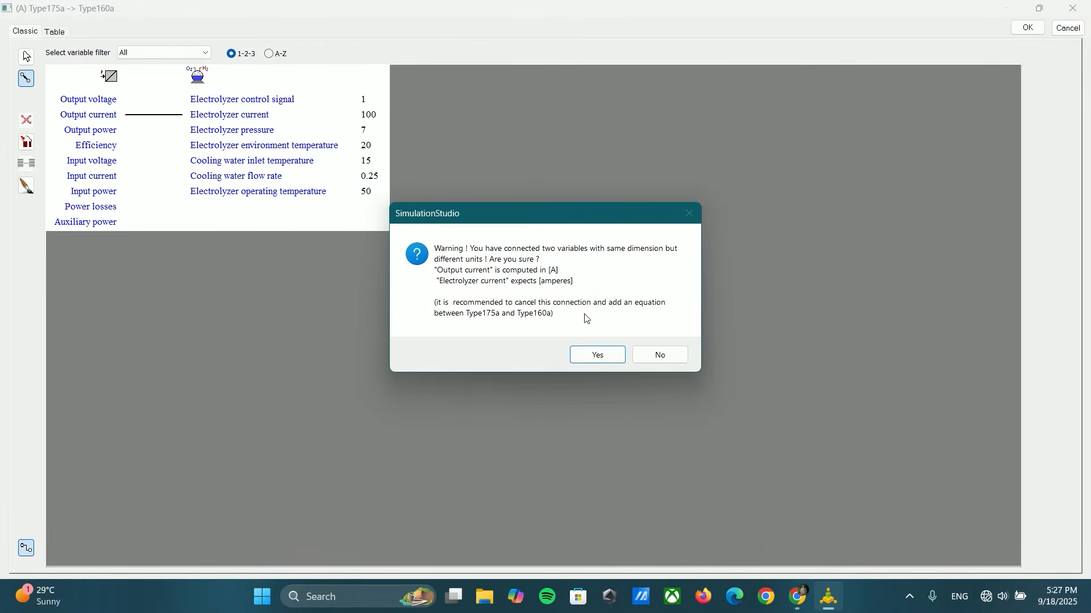
{"action": "left_click", "coordinate": [598, 356]}
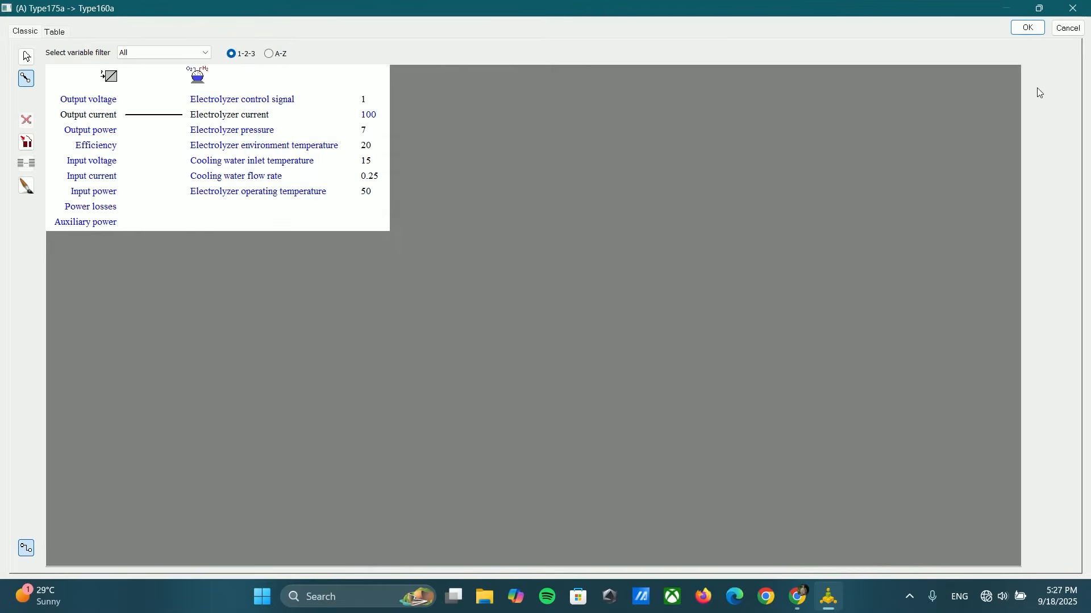
{"action": "left_click", "coordinate": [1026, 32]}
Step: Link Type160a back to Type175a, connecting electrolyzer voltage to output voltage
{"action": "left_click_drag", "start_coordinate": [387, 211], "coordinate": [319, 206]}
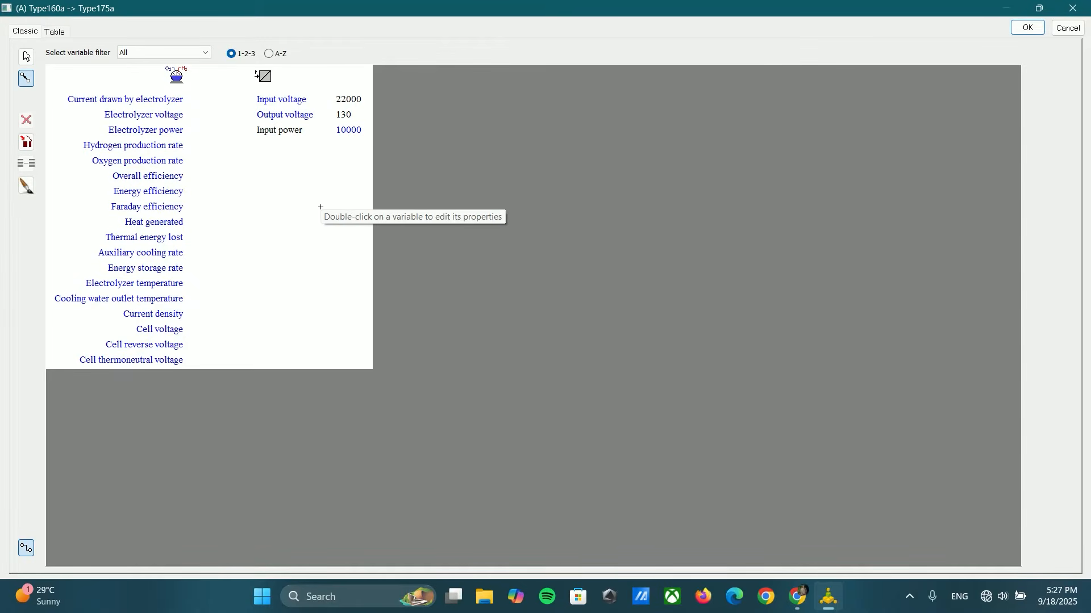
{"action": "left_click", "coordinate": [146, 116]}
{"action": "left_click", "coordinate": [257, 112]}
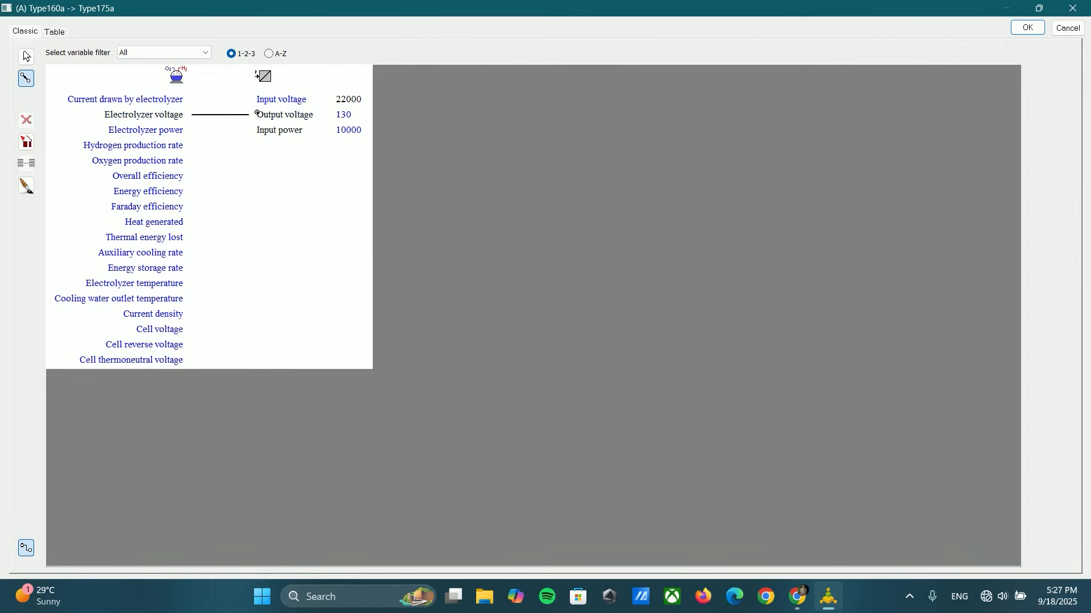
{"action": "left_click", "coordinate": [1025, 29]}
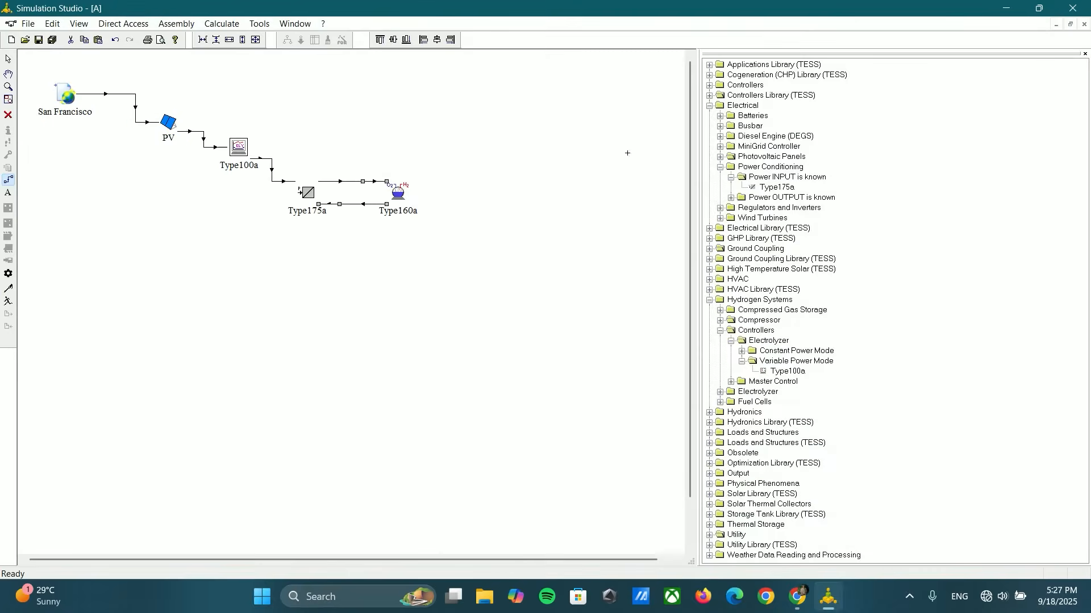
Step: Rename Type100a as MC, Type175a as PC and Type160a as AEL
{"action": "left_click", "coordinate": [8, 58]}
{"action": "left_click", "coordinate": [232, 166]}
{"action": "key", "text": "Caps_Lock"}
{"action": "type", "text": "MC"}
{"action": "left_click", "coordinate": [306, 211]}
{"action": "type", "text": "PC"}
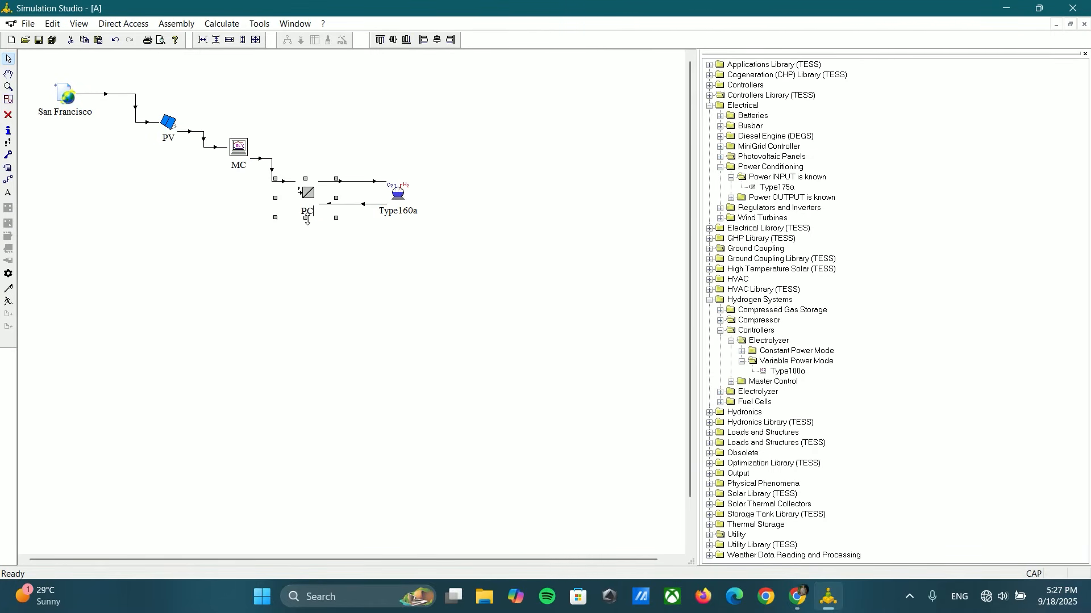
{"action": "left_click", "coordinate": [399, 210]}
{"action": "type", "text": "AEL"}
{"action": "key", "text": "Caps_Lock"}
Step: Place a Type65d online plotter without file level with AEL, at the downstream end of the chain
{"action": "left_click", "coordinate": [731, 340]}
{"action": "left_click", "coordinate": [719, 330]}
{"action": "left_click", "coordinate": [710, 300]}
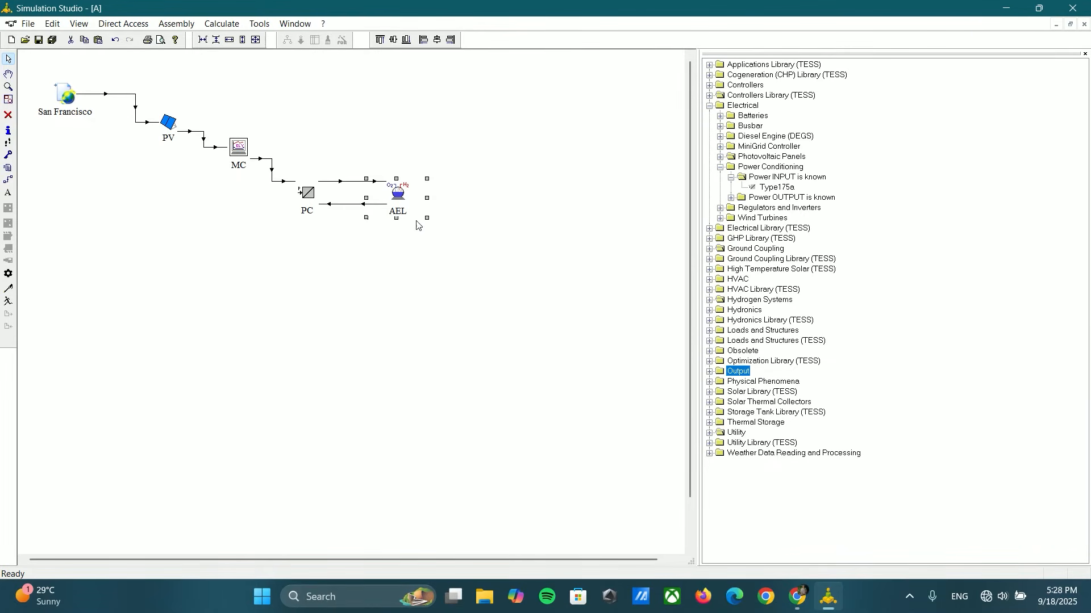
{"action": "left_click", "coordinate": [720, 168]}
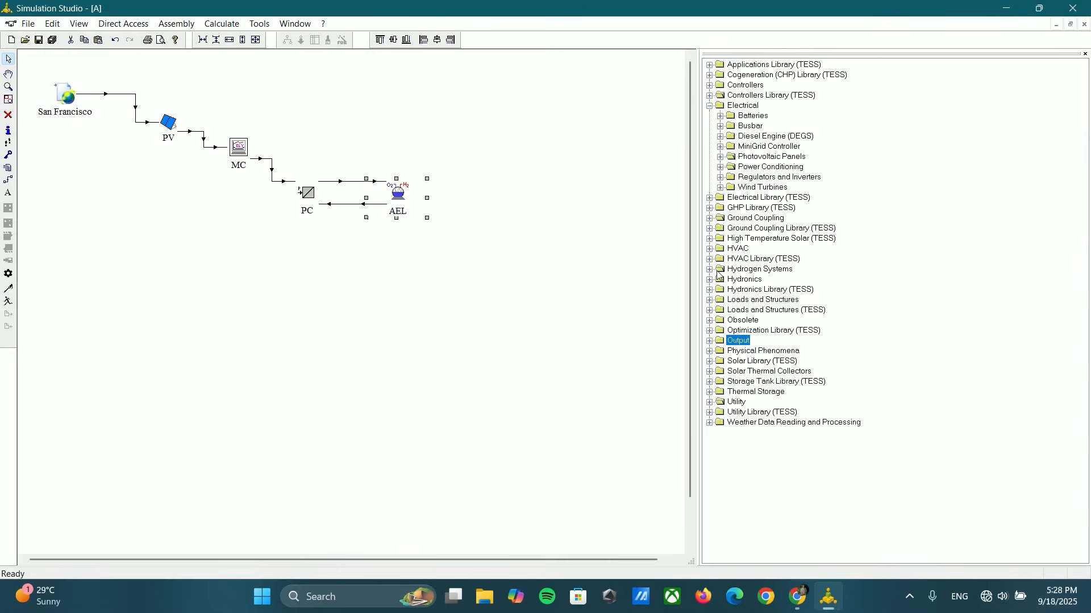
{"action": "left_click", "coordinate": [710, 341]}
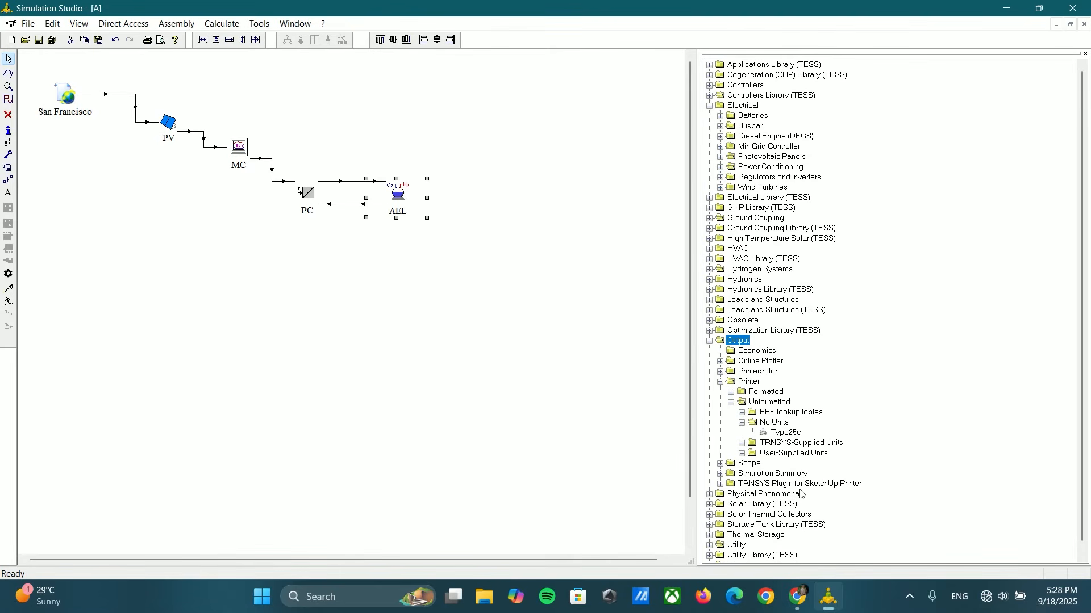
{"action": "left_click", "coordinate": [721, 382]}
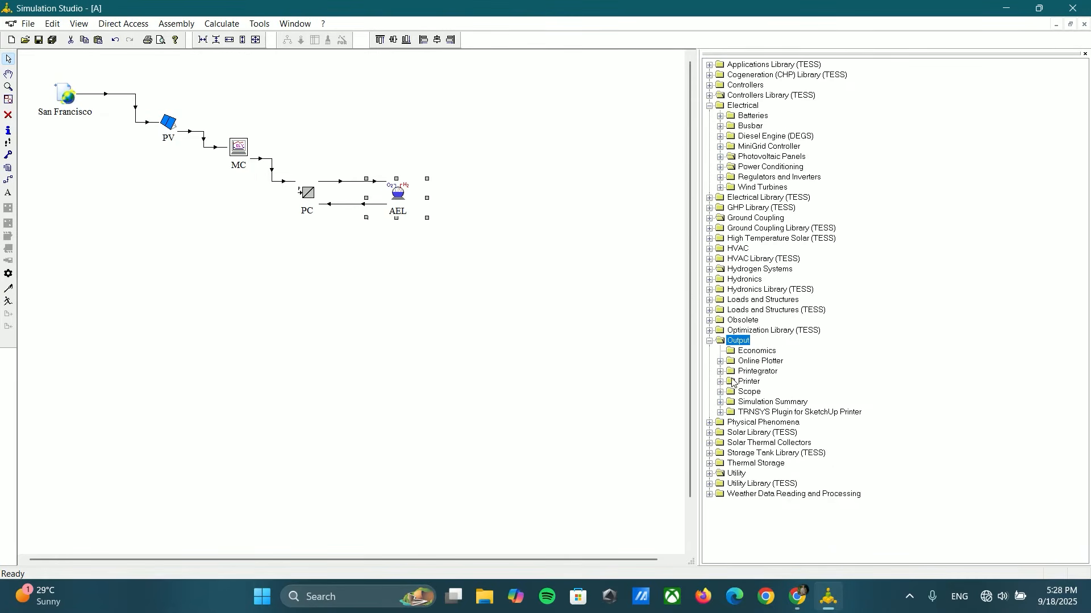
{"action": "left_click", "coordinate": [710, 341]}
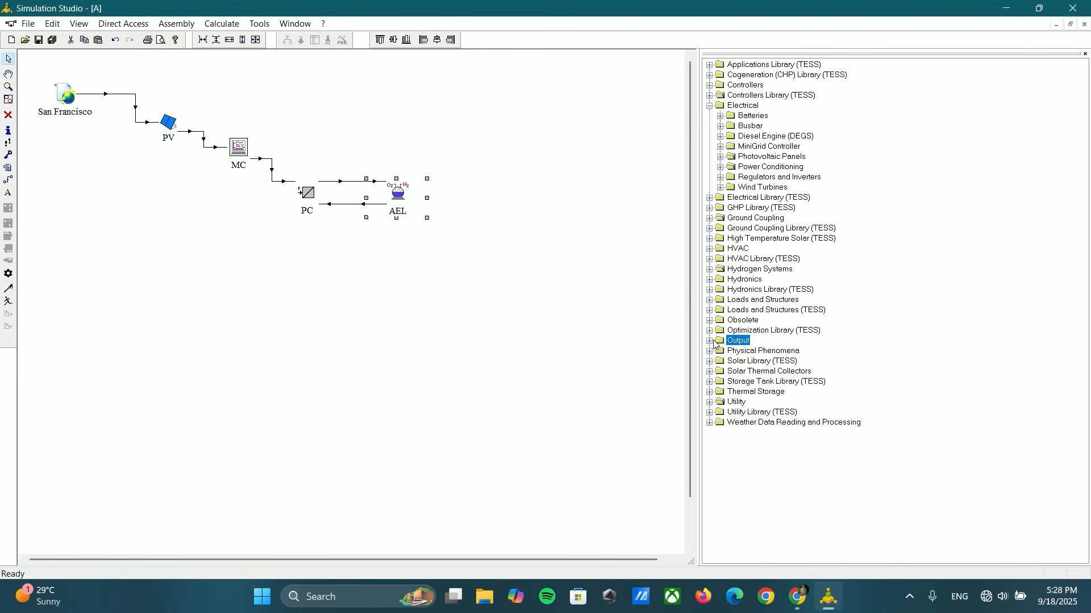
{"action": "left_click", "coordinate": [711, 341]}
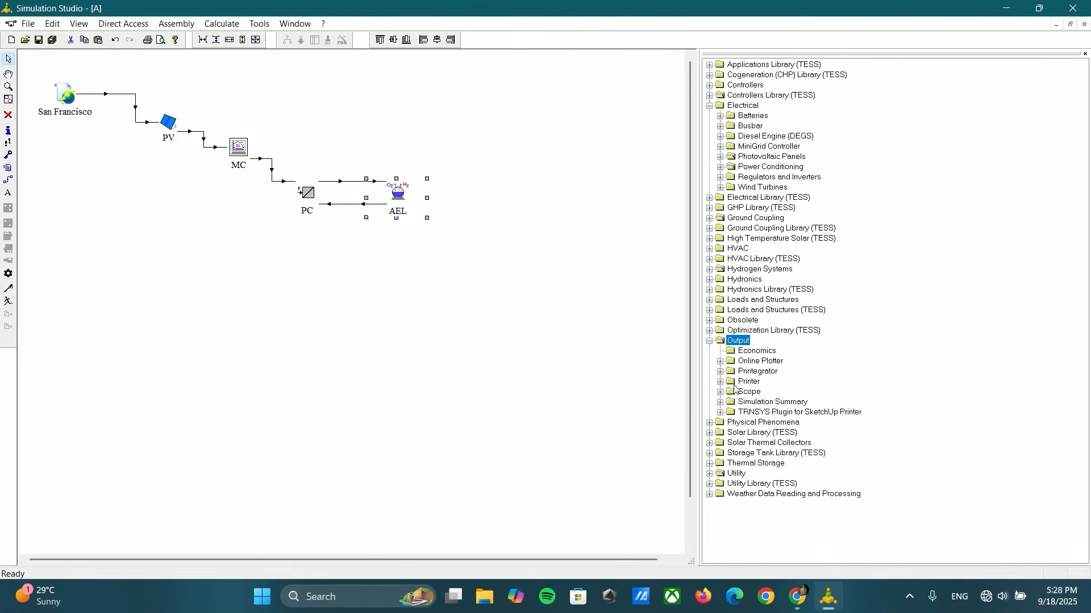
{"action": "left_click", "coordinate": [720, 362]}
{"action": "left_click_drag", "start_coordinate": [775, 392], "coordinate": [518, 200]}
Step: Link AEL to Type65d, connecting hydrogen production rate to left axis variable-1
{"action": "left_click", "coordinate": [8, 179]}
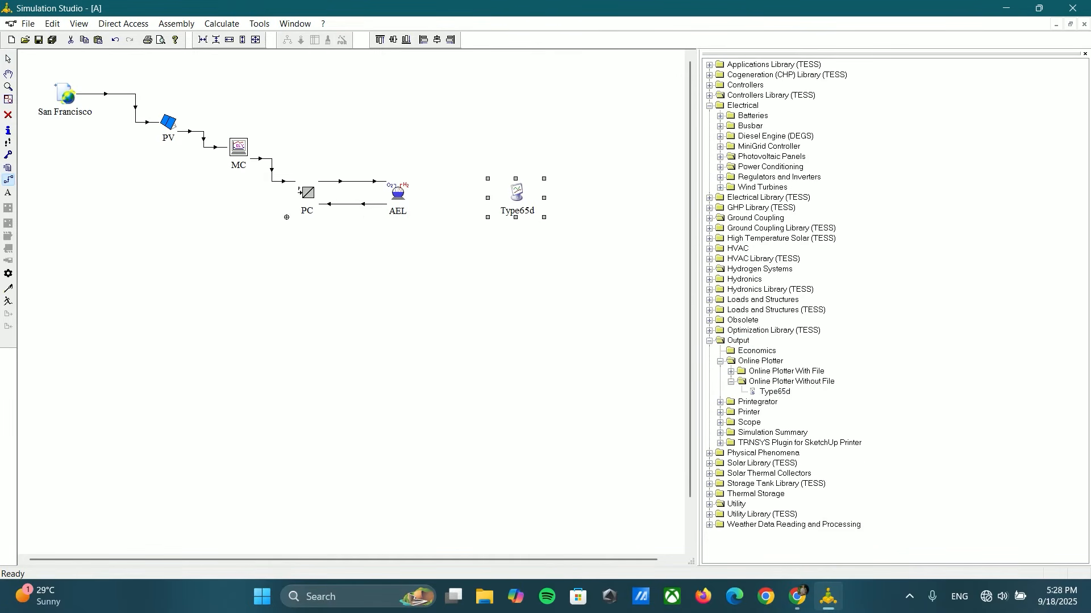
{"action": "left_click_drag", "start_coordinate": [400, 194], "coordinate": [516, 194]}
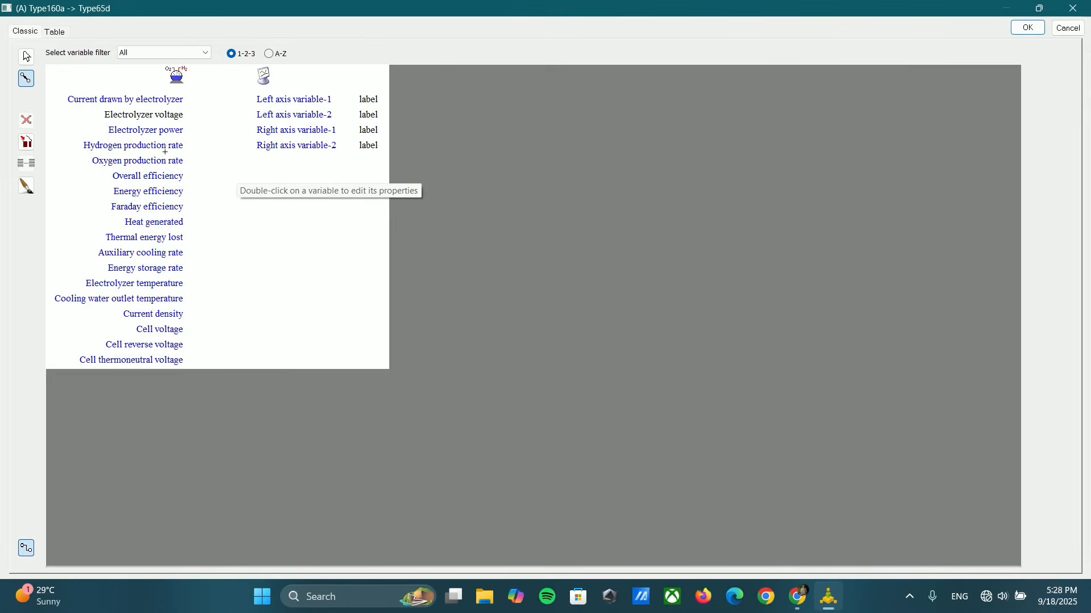
{"action": "left_click_drag", "start_coordinate": [165, 148], "coordinate": [256, 101]}
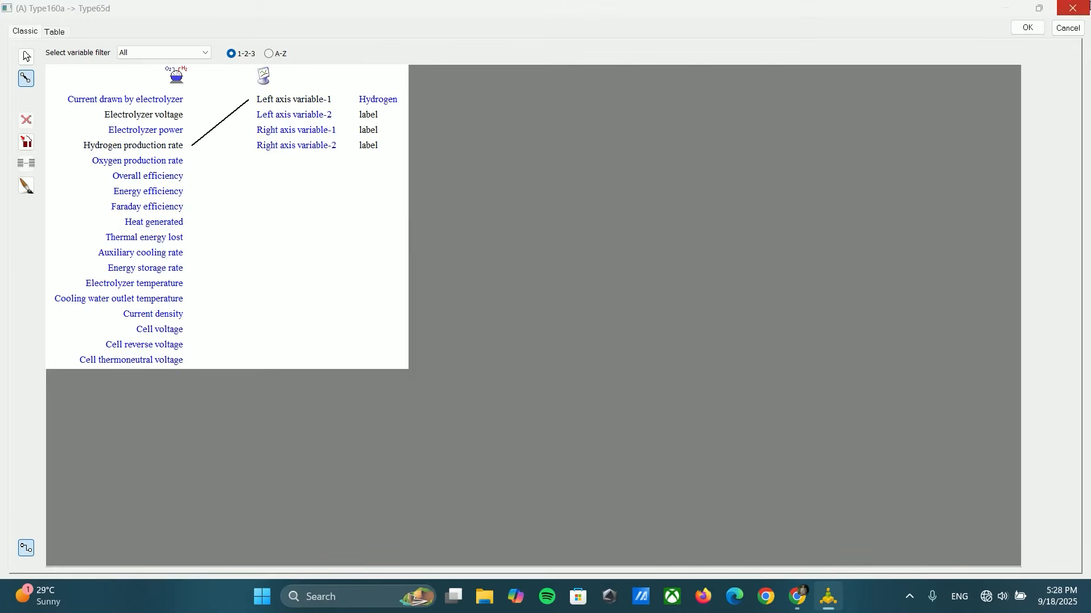
{"action": "left_click", "coordinate": [1028, 28]}
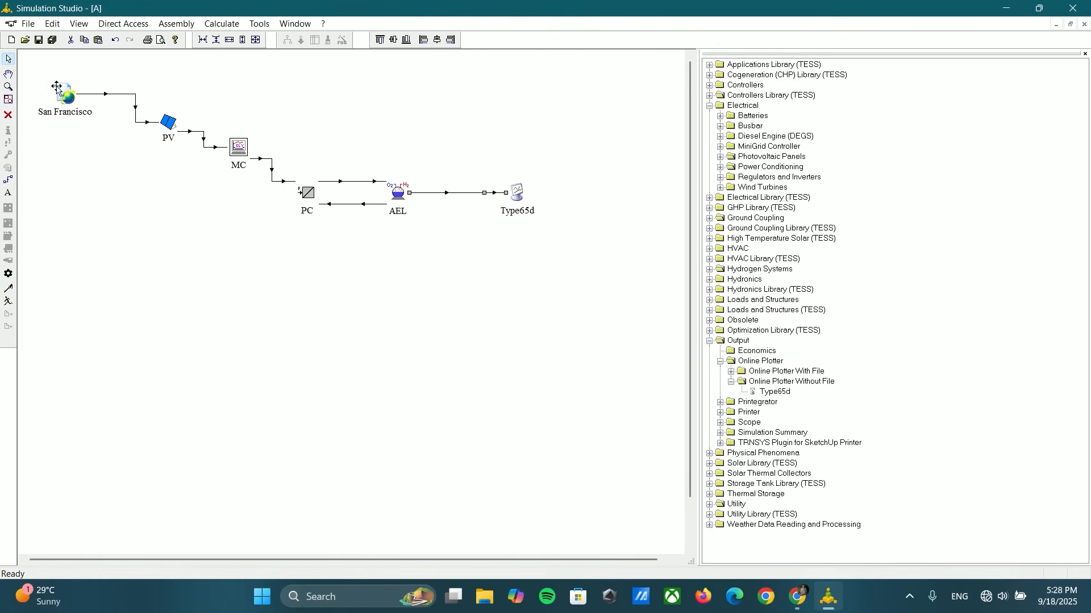
Step: Set the left axis maximum of the Type65d plotter to 10
{"action": "left_click", "coordinate": [518, 199]}
{"action": "double_click", "coordinate": [518, 200]}
{"action": "left_click", "coordinate": [527, 259]}
{"action": "double_click", "coordinate": [527, 259]}
{"action": "type", "text": "10"}
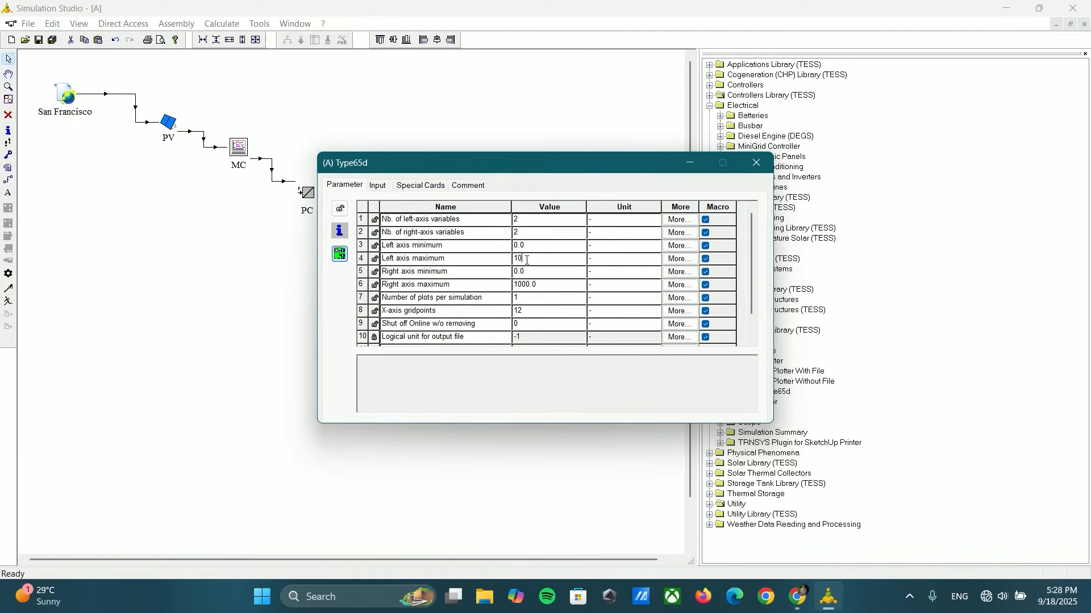
{"action": "key", "text": "Return"}
{"action": "left_click", "coordinate": [769, 171]}
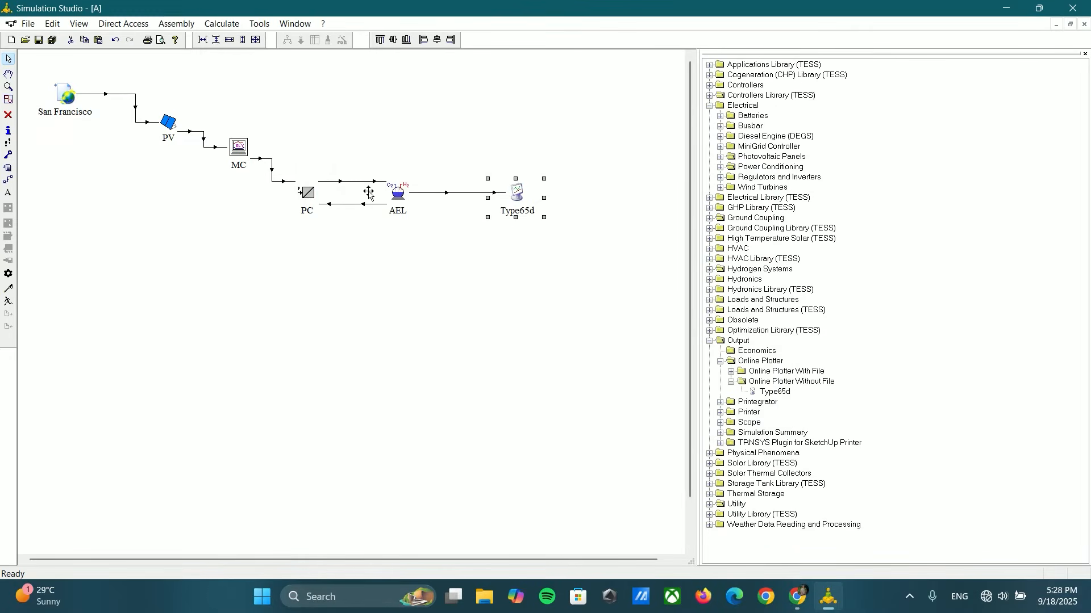
Step: Review the list of output variables of the AEL component
{"action": "double_click", "coordinate": [388, 195]}
{"action": "left_click", "coordinate": [407, 186]}
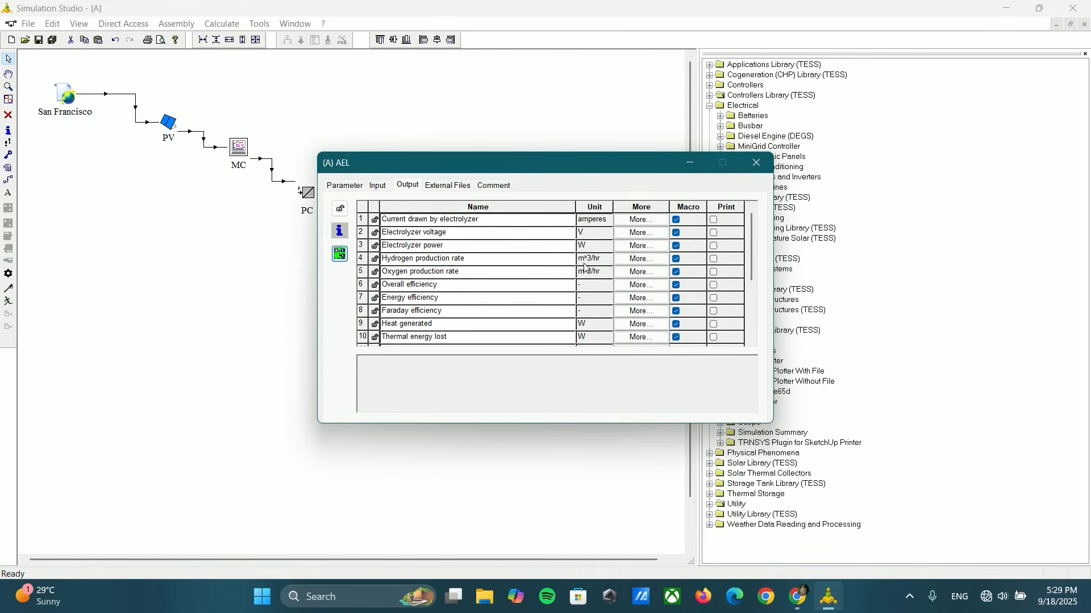
{"action": "left_click", "coordinate": [756, 164]}
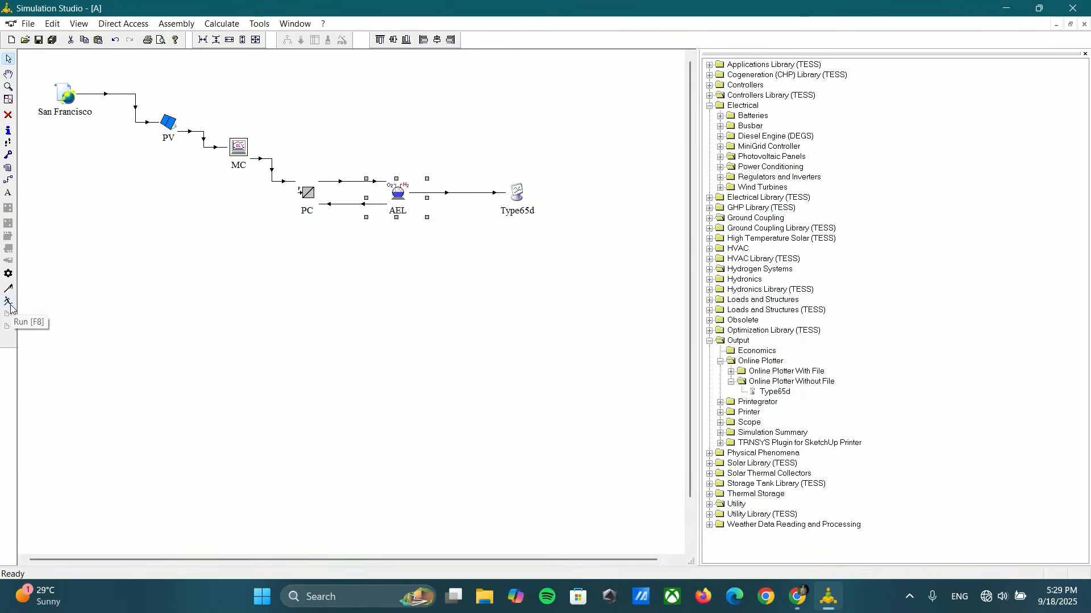
Step: Run the simulation twice, keeping the online plot open after the second run to inspect hydrogen production, and close it
{"action": "left_click", "coordinate": [8, 302]}
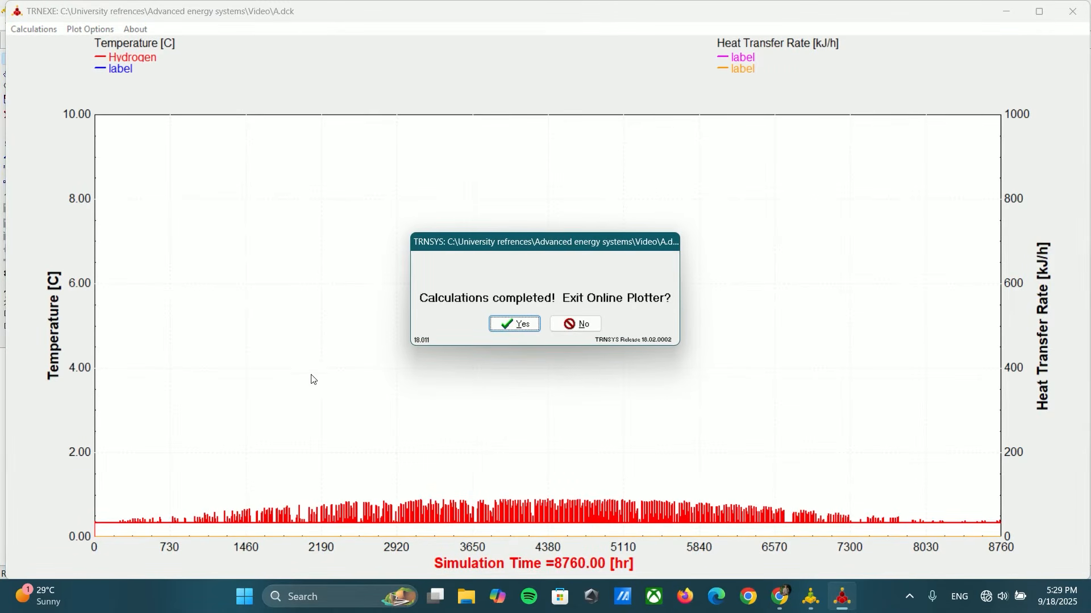
{"action": "left_click", "coordinate": [516, 325]}
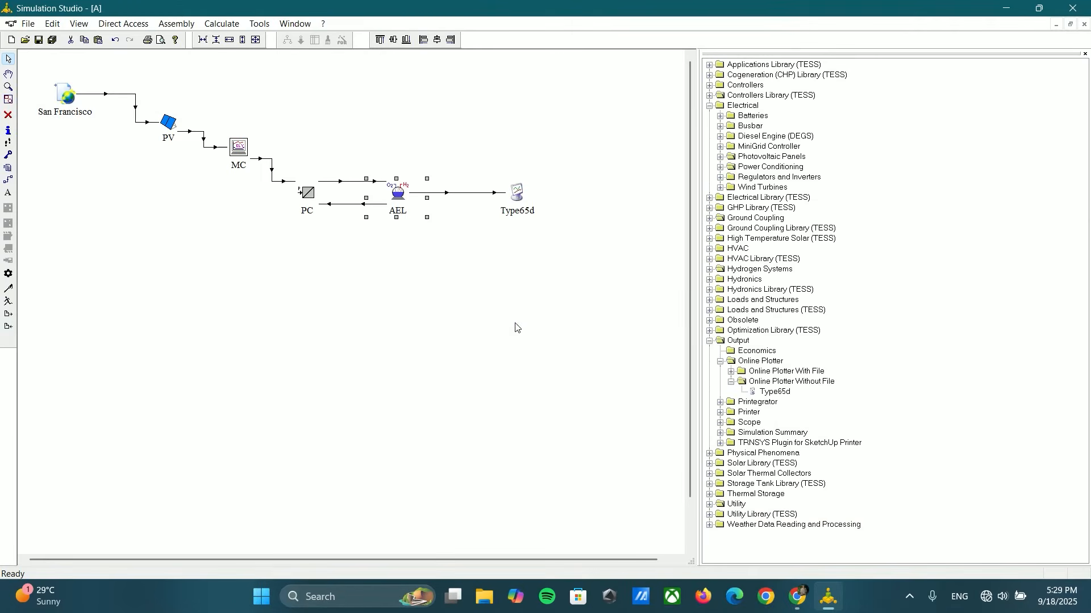
{"action": "left_click", "coordinate": [8, 302]}
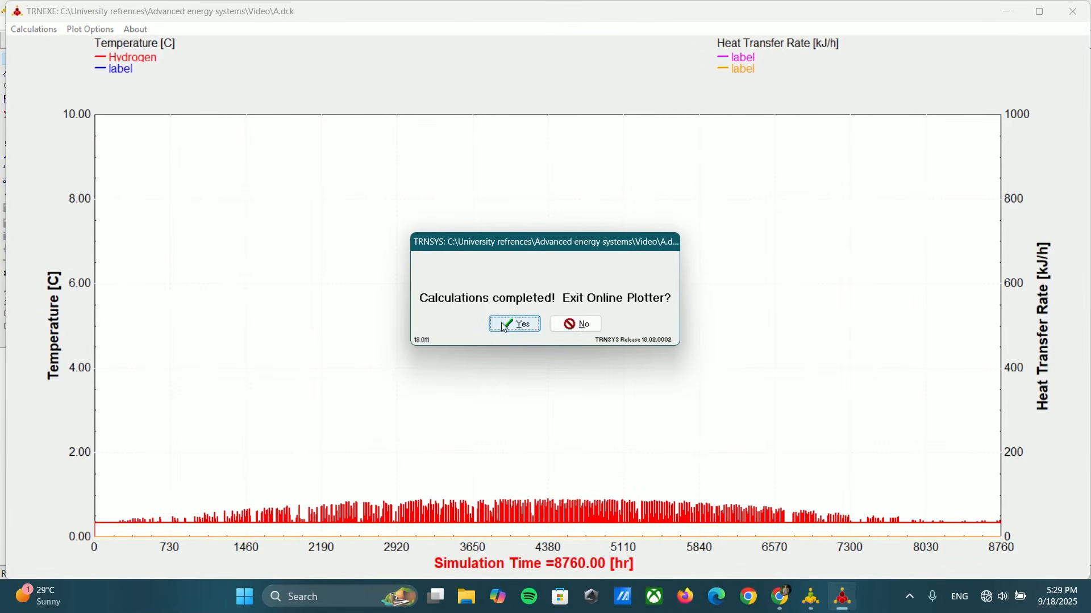
{"action": "left_click", "coordinate": [571, 325]}
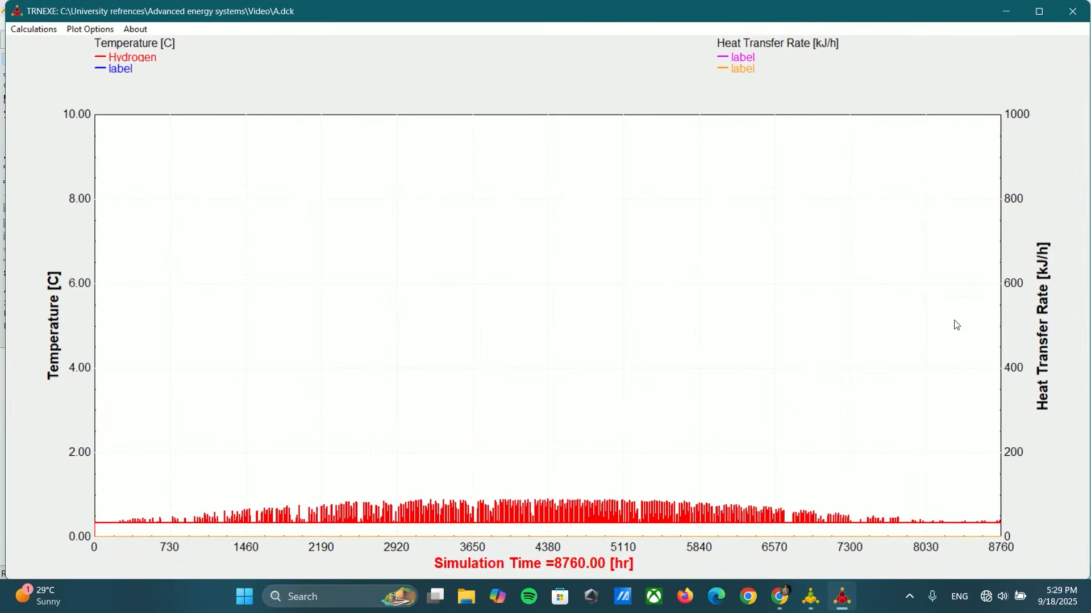
{"action": "left_click", "coordinate": [1079, 11]}
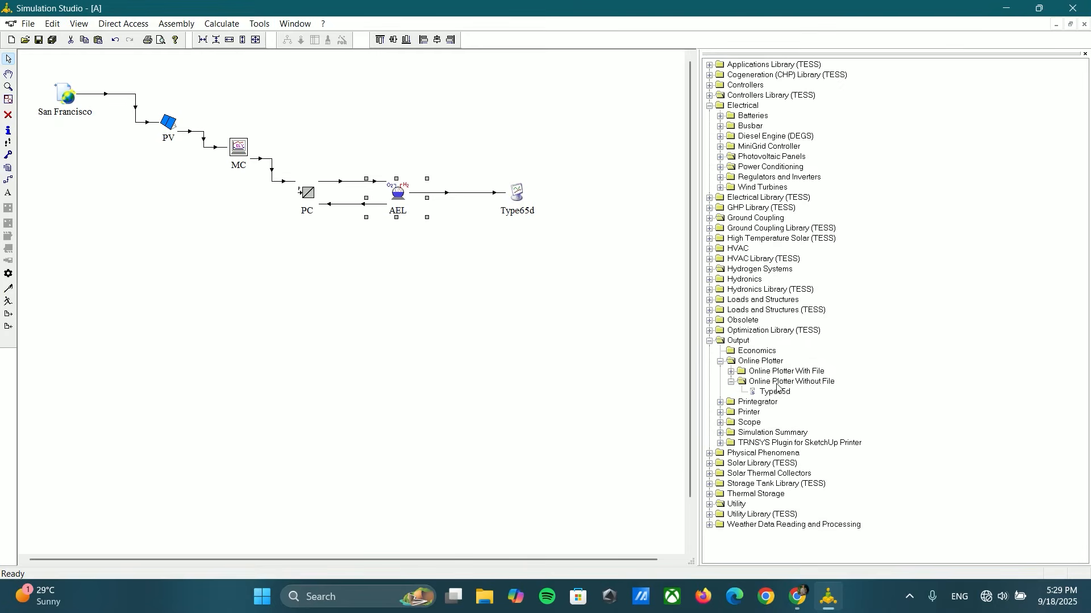
Step: Check the units of AEL's hydrogen and oxygen production rate outputs
{"action": "left_click", "coordinate": [721, 362]}
{"action": "left_click", "coordinate": [710, 340]}
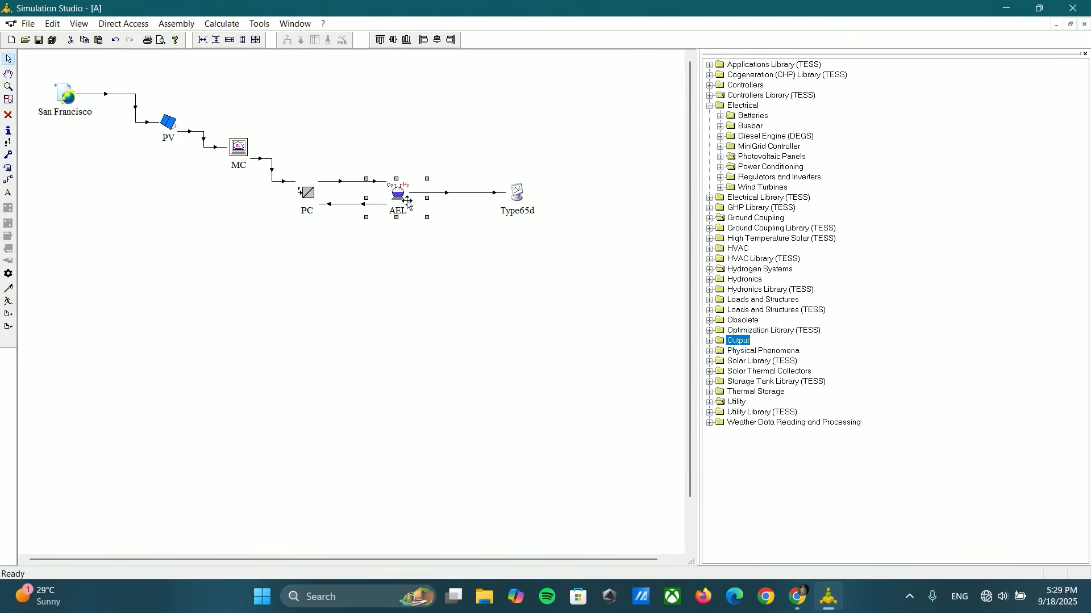
{"action": "double_click", "coordinate": [407, 197]}
{"action": "left_click", "coordinate": [418, 186]}
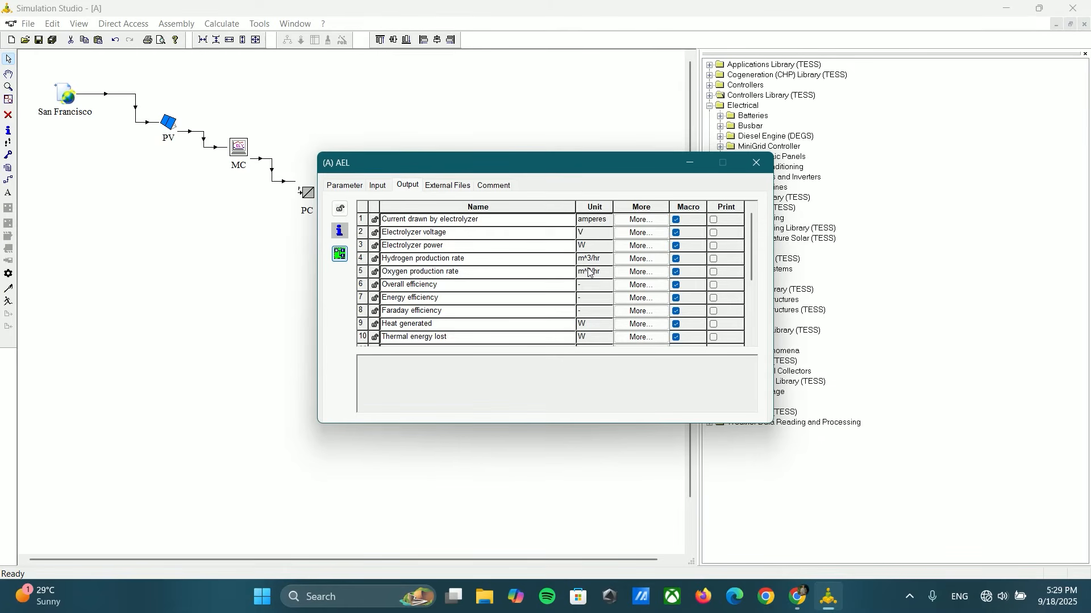
{"action": "left_click", "coordinate": [747, 165]}
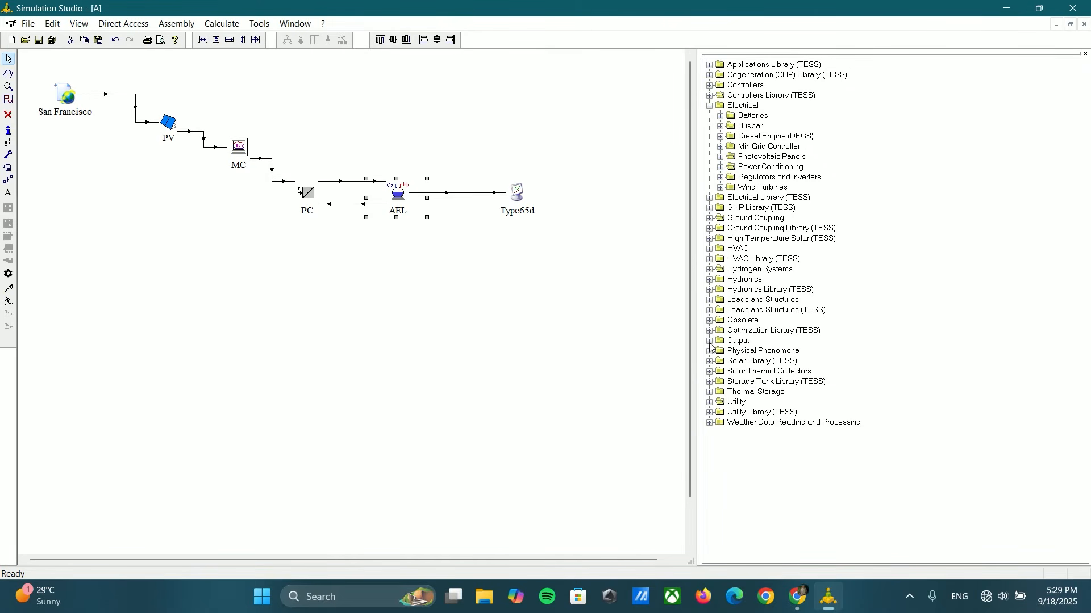
Step: Place a Type24 quantity integrator from the Utility library above AEL
{"action": "left_click", "coordinate": [710, 402]}
{"action": "left_click", "coordinate": [731, 484]}
{"action": "left_click", "coordinate": [731, 464]}
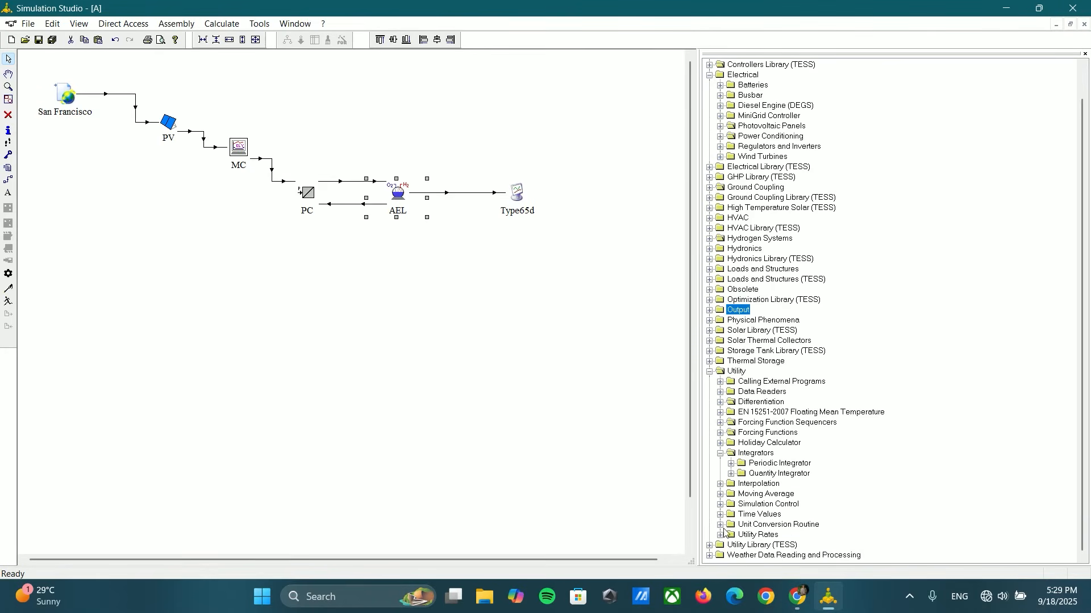
{"action": "left_click", "coordinate": [748, 474]}
{"action": "left_click", "coordinate": [731, 473]}
{"action": "left_click_drag", "start_coordinate": [764, 484], "coordinate": [401, 104]}
Step: Link AEL to Type24, connecting hydrogen production rate to the input to be integrated, and shift Type24 slightly sideways
{"action": "left_click", "coordinate": [8, 181]}
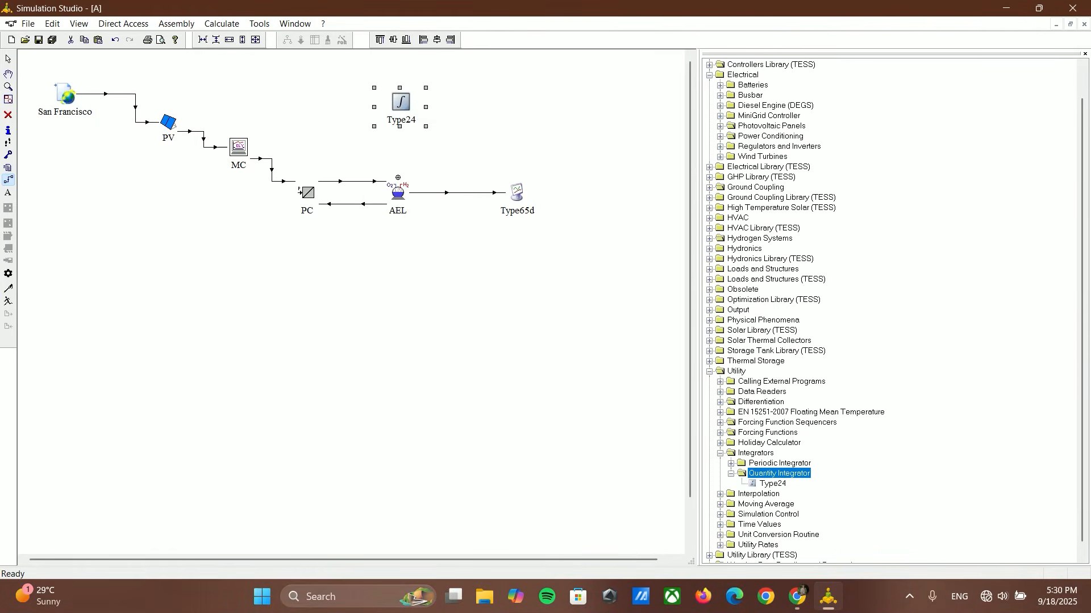
{"action": "left_click_drag", "start_coordinate": [401, 184], "coordinate": [401, 105]}
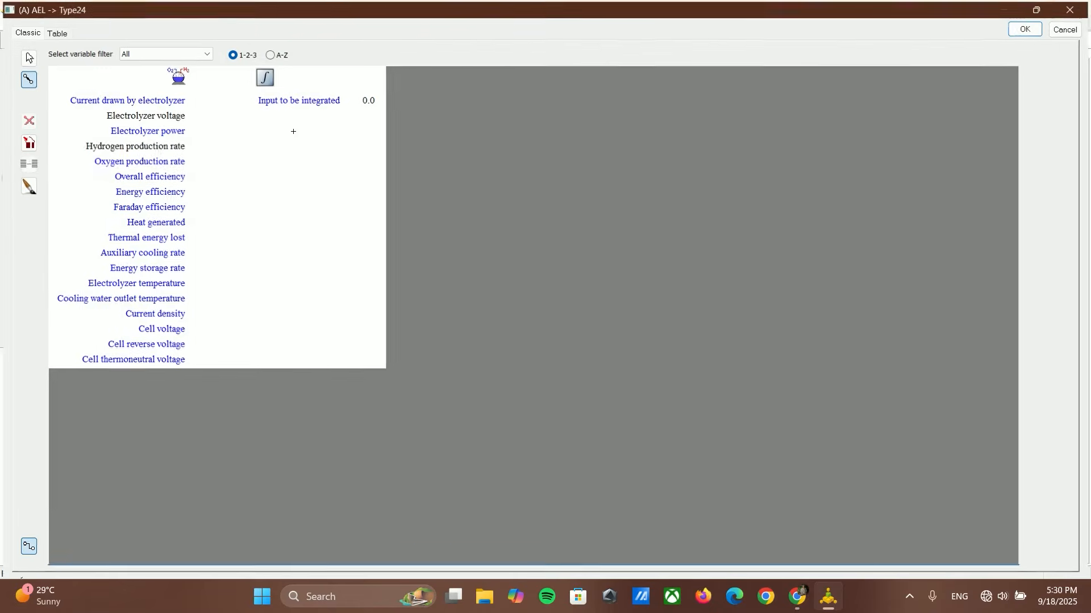
{"action": "left_click", "coordinate": [286, 102]}
{"action": "left_click", "coordinate": [1027, 30]}
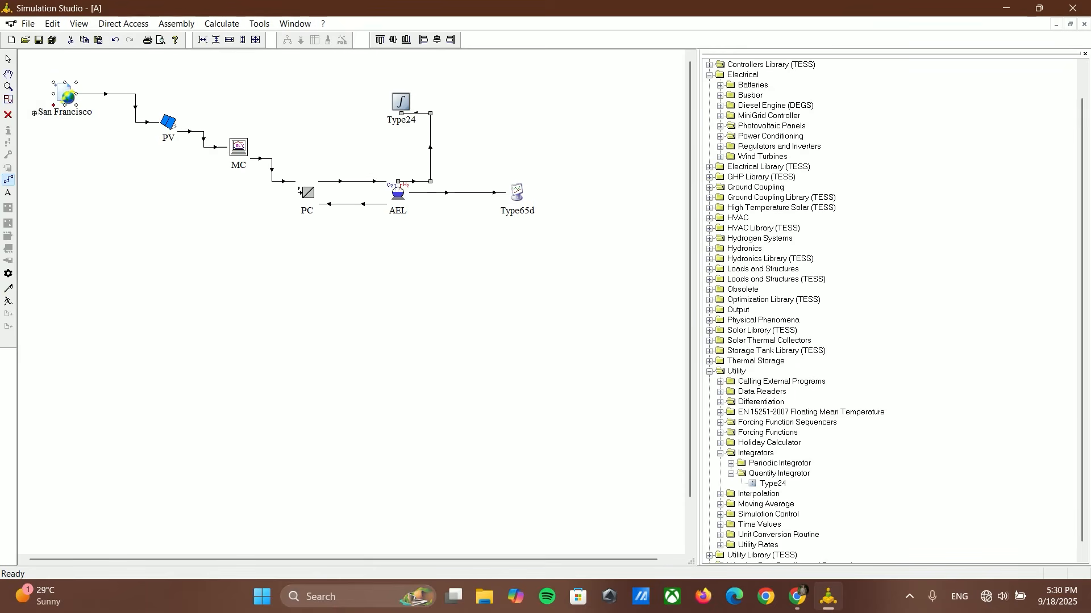
{"action": "mouse_move", "coordinate": [401, 102]}
{"action": "left_mouse_down"}
{"action": "mouse_move", "coordinate": [448, 102]}
{"action": "mouse_move", "coordinate": [392, 102]}
{"action": "left_mouse_up"}
{"action": "left_click", "coordinate": [425, 189]}
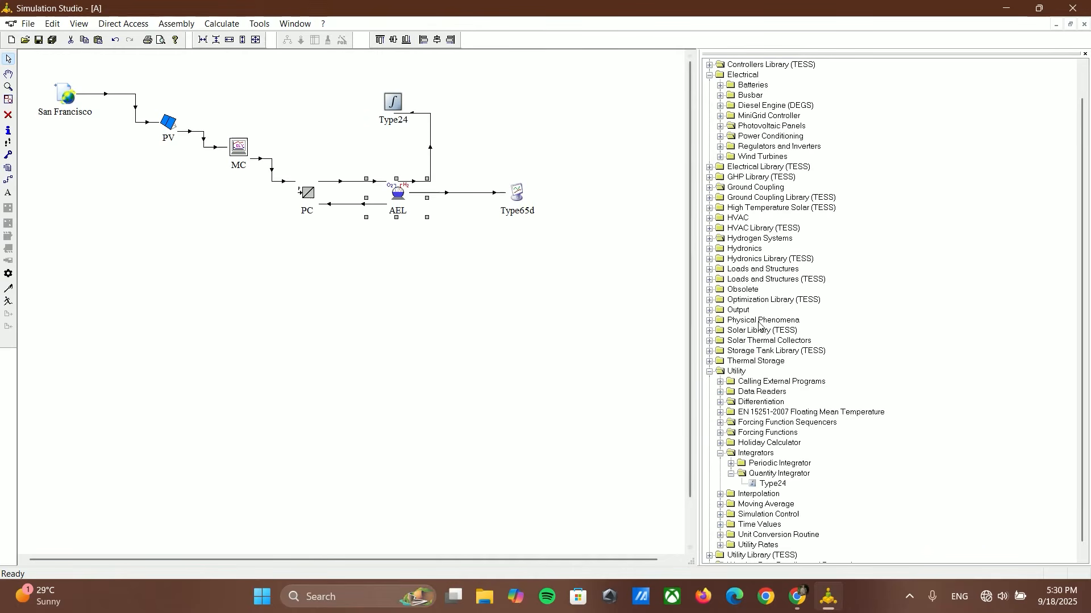
Step: Insert an equation component above Type65d, level with Type24
{"action": "left_click", "coordinate": [731, 473]}
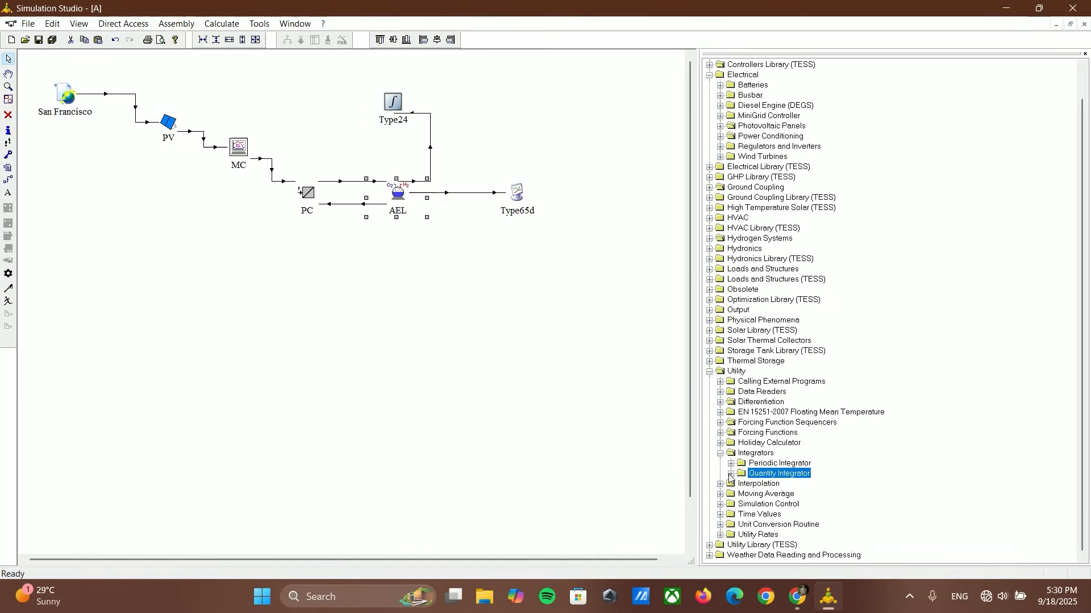
{"action": "left_click", "coordinate": [721, 453]}
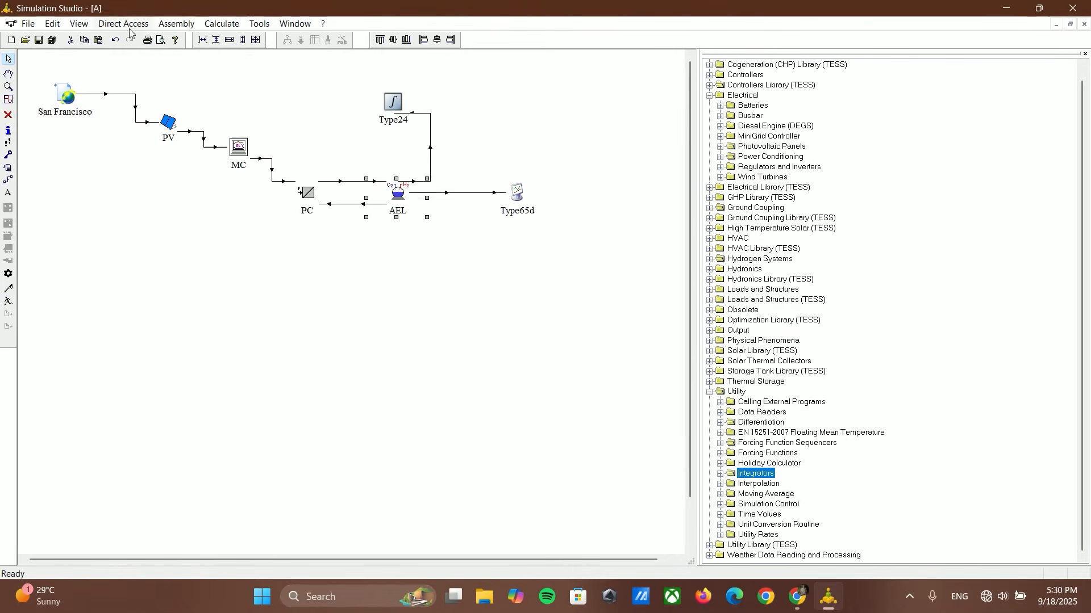
{"action": "left_click", "coordinate": [176, 23]}
{"action": "left_click", "coordinate": [216, 39]}
{"action": "left_click", "coordinate": [523, 106]}
Step: Add an input variable named HP to the equation component
{"action": "double_click", "coordinate": [522, 108]}
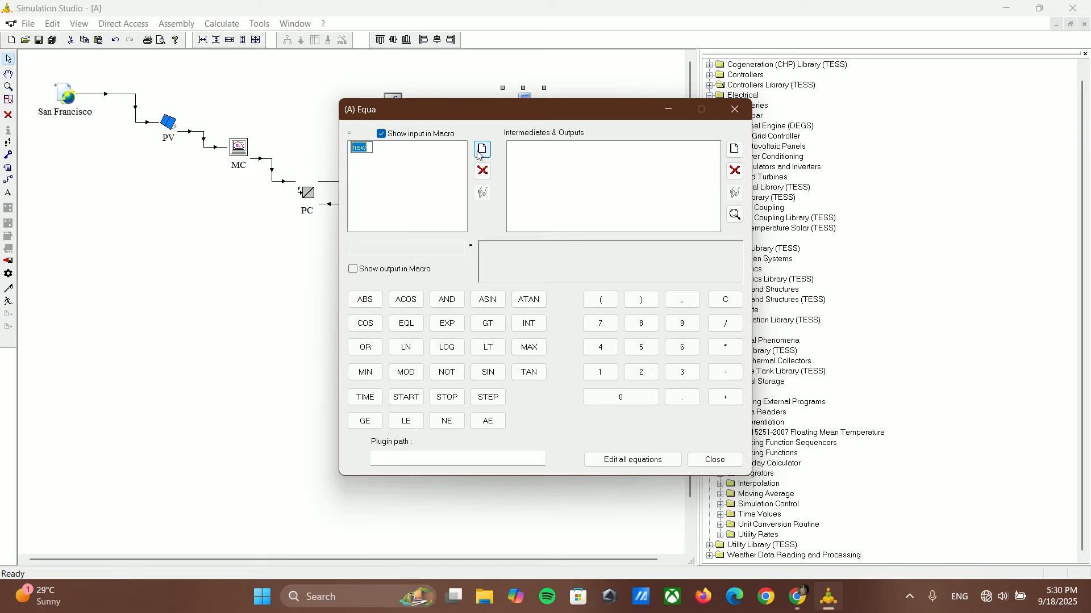
{"action": "type", "text": "H"}
{"action": "key", "text": "Caps_Lock"}
{"action": "left_click", "coordinate": [548, 183]}
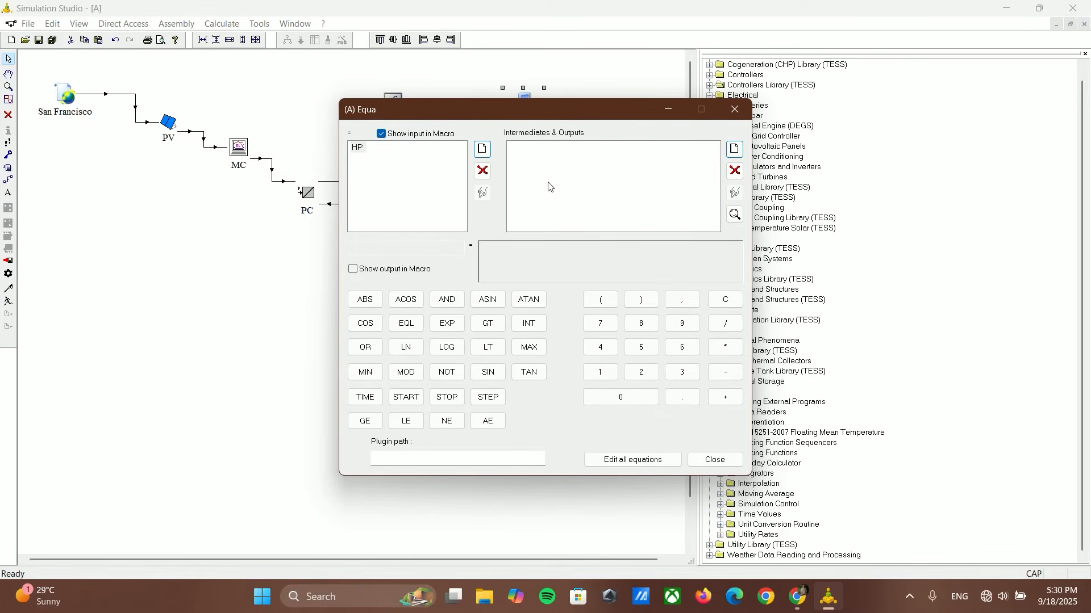
Step: Link Type24 to the Equa component, connecting Result of integration to HP
{"action": "left_click", "coordinate": [746, 114]}
{"action": "left_click", "coordinate": [8, 179]}
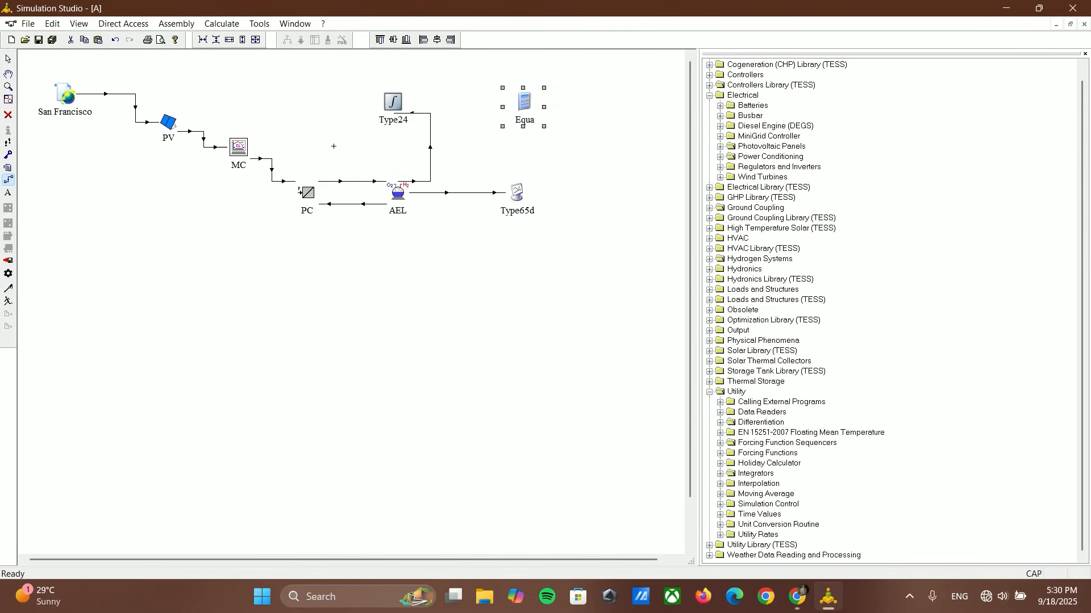
{"action": "left_click_drag", "start_coordinate": [409, 100], "coordinate": [514, 101]}
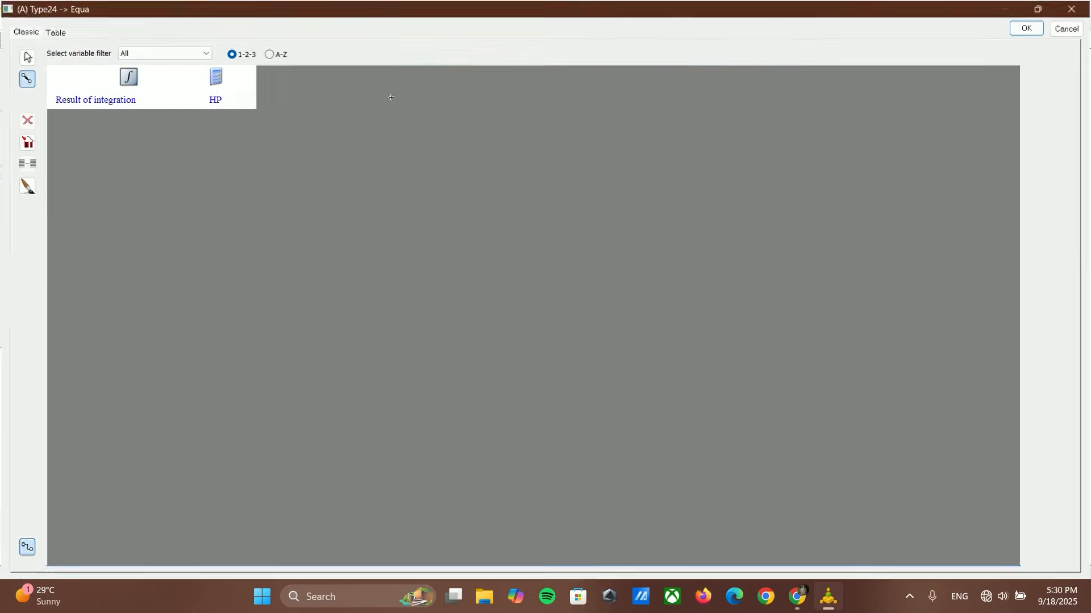
{"action": "left_click_drag", "start_coordinate": [123, 99], "coordinate": [206, 97]}
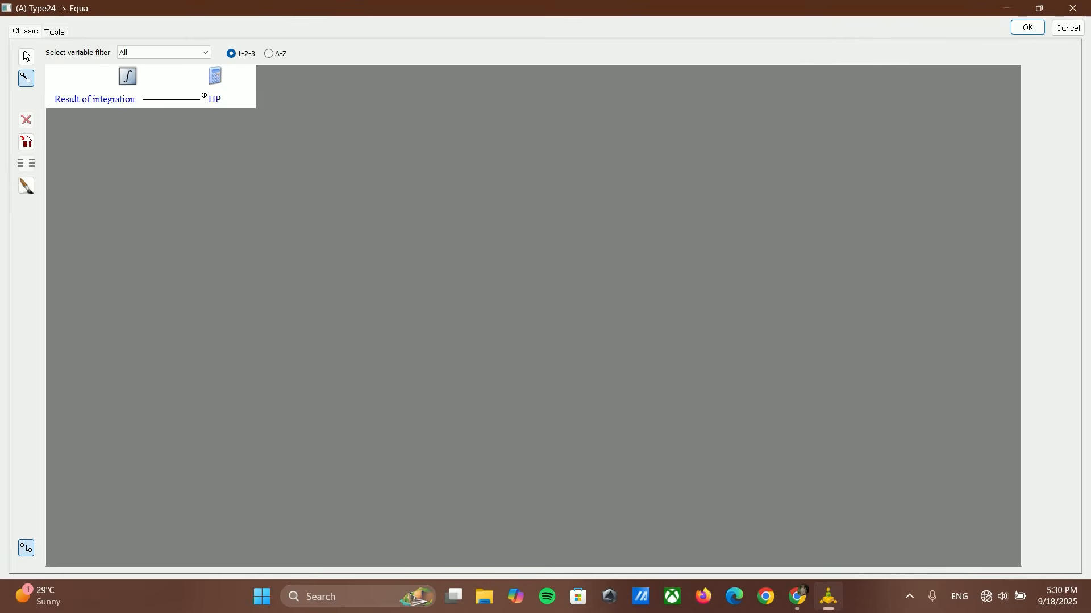
{"action": "left_click", "coordinate": [1028, 27]}
{"action": "left_click", "coordinate": [645, 250]}
{"action": "left_click", "coordinate": [8, 58]}
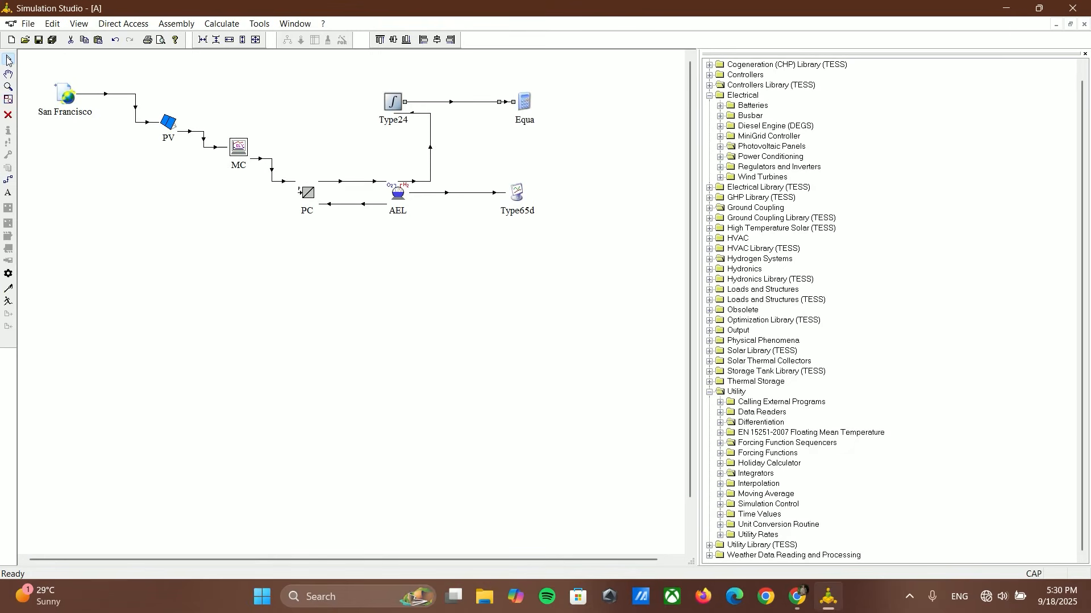
Step: Switch to the browser and examine the Hydrogen Physical Properties Online Calculator page
{"action": "mouse_move", "coordinate": [797, 597]}
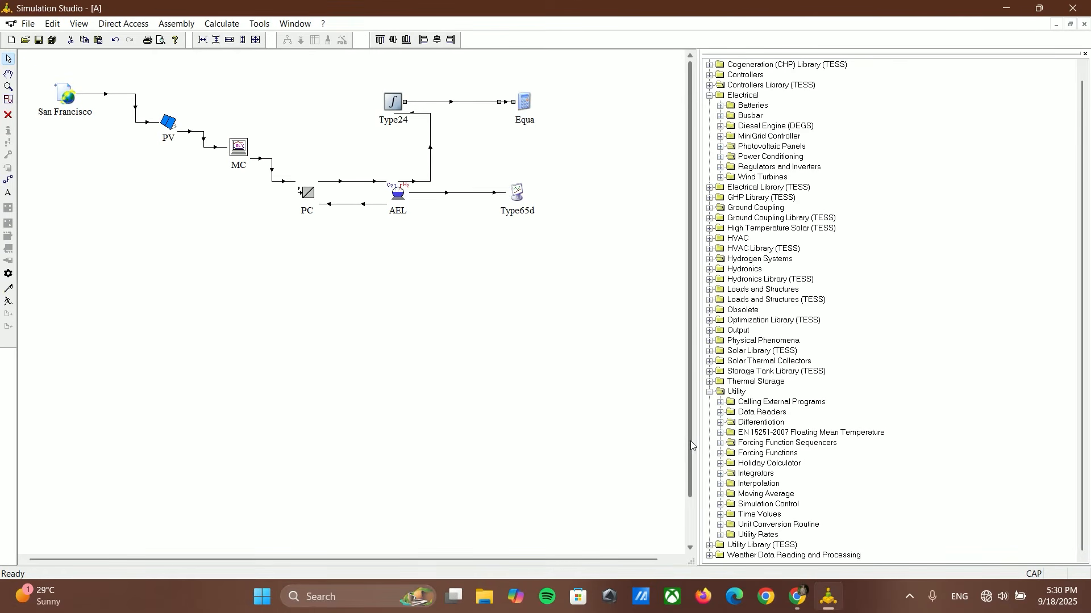
{"action": "left_click", "coordinate": [792, 605]}
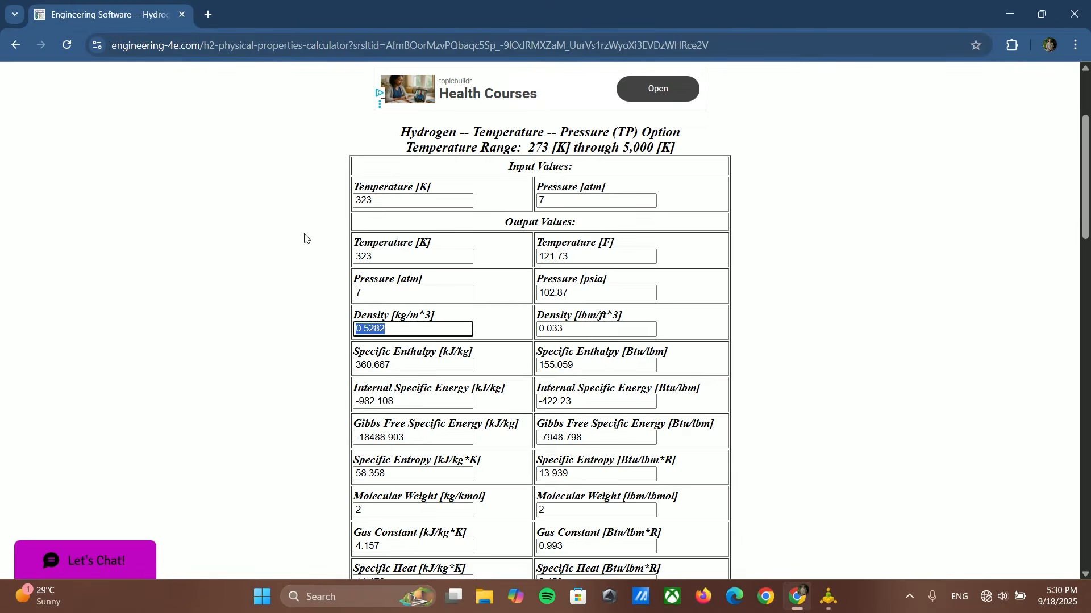
{"action": "scroll", "coordinate": [312, 229], "scroll_direction": "up", "scroll_amount": 3}
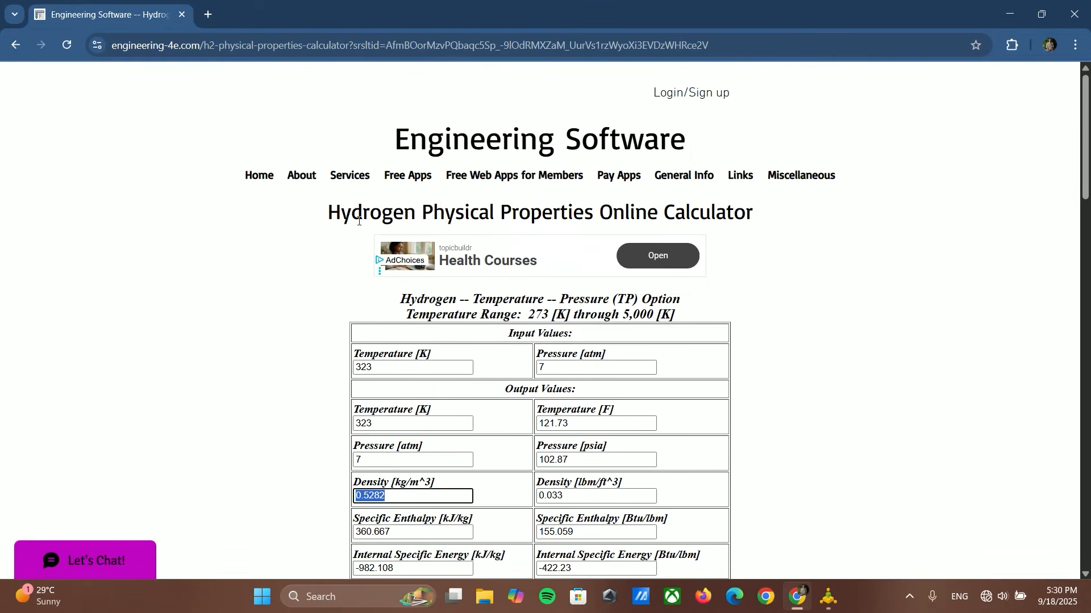
{"action": "left_click_drag", "start_coordinate": [341, 211], "coordinate": [593, 215]}
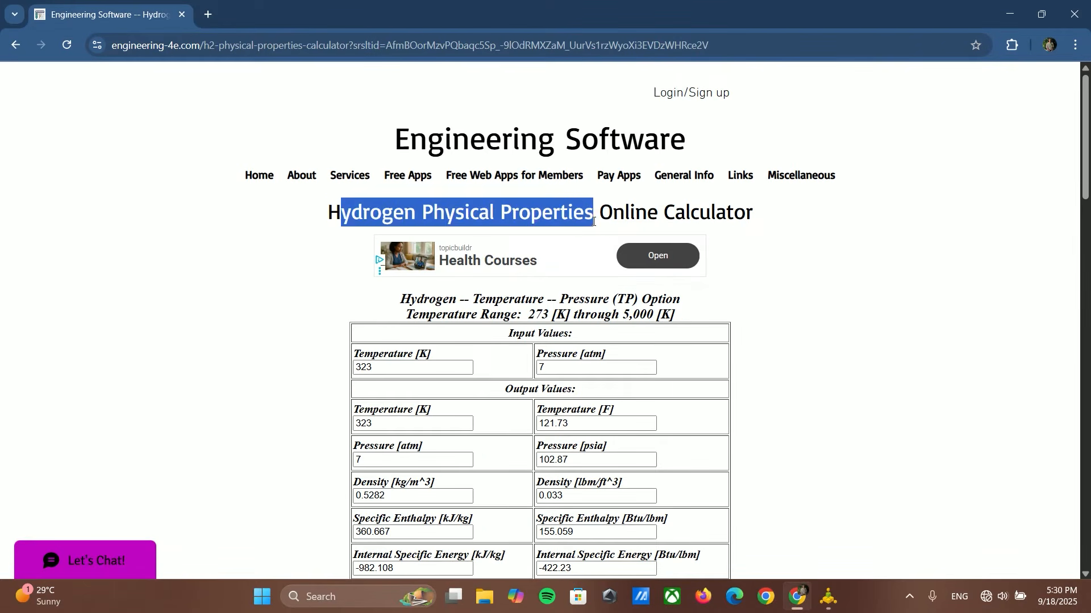
{"action": "scroll", "coordinate": [740, 254], "scroll_direction": "down", "scroll_amount": 1}
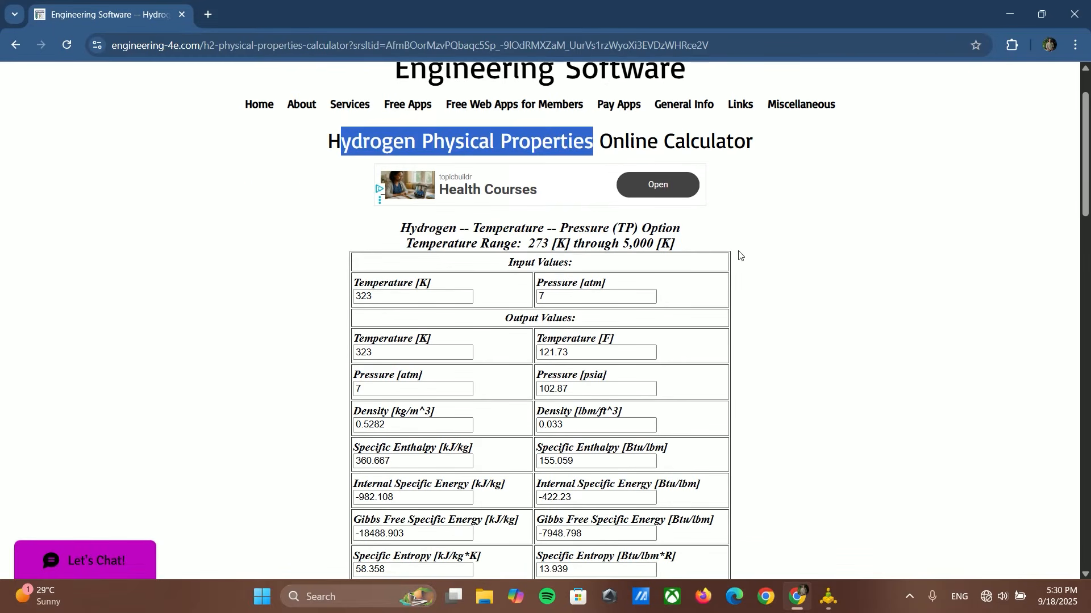
{"action": "left_click", "coordinate": [830, 256]}
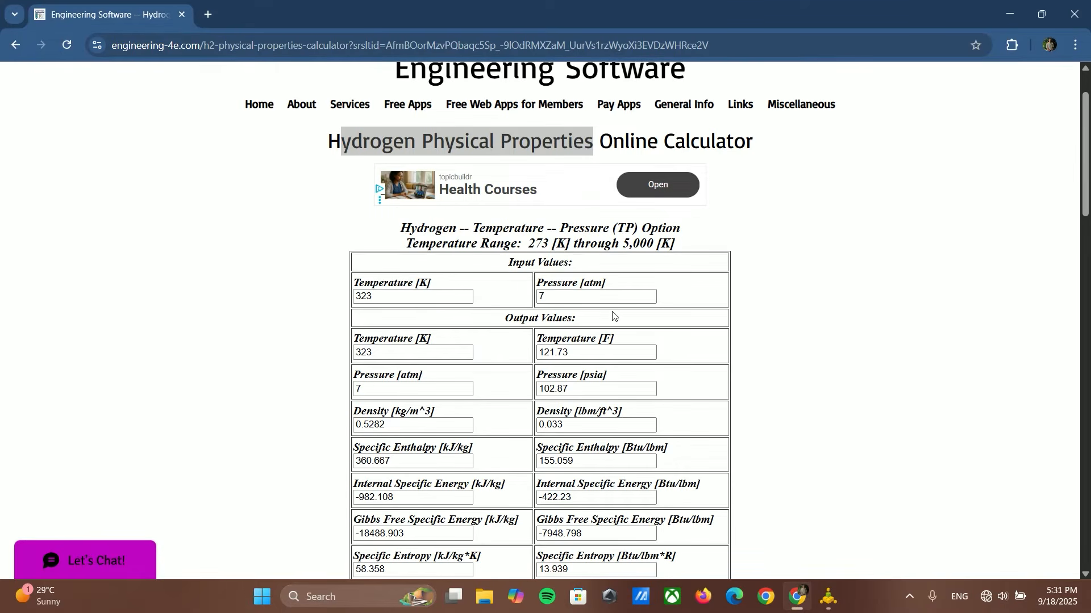
Step: Check the temperature and pressure inputs and calculate the hydrogen properties for 323 K and 7 atm
{"action": "left_click_drag", "start_coordinate": [567, 295], "coordinate": [538, 297]}
{"action": "left_click_drag", "start_coordinate": [384, 297], "coordinate": [337, 295]}
{"action": "left_click", "coordinate": [459, 323]}
{"action": "scroll", "coordinate": [456, 324], "scroll_direction": "down", "scroll_amount": 4}
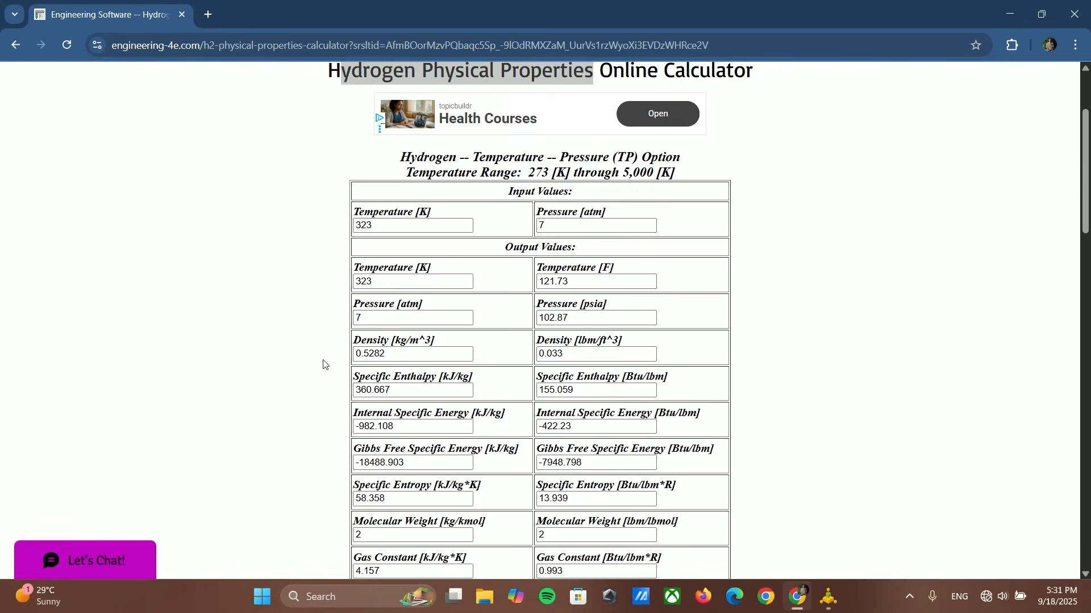
{"action": "left_click", "coordinate": [430, 525]}
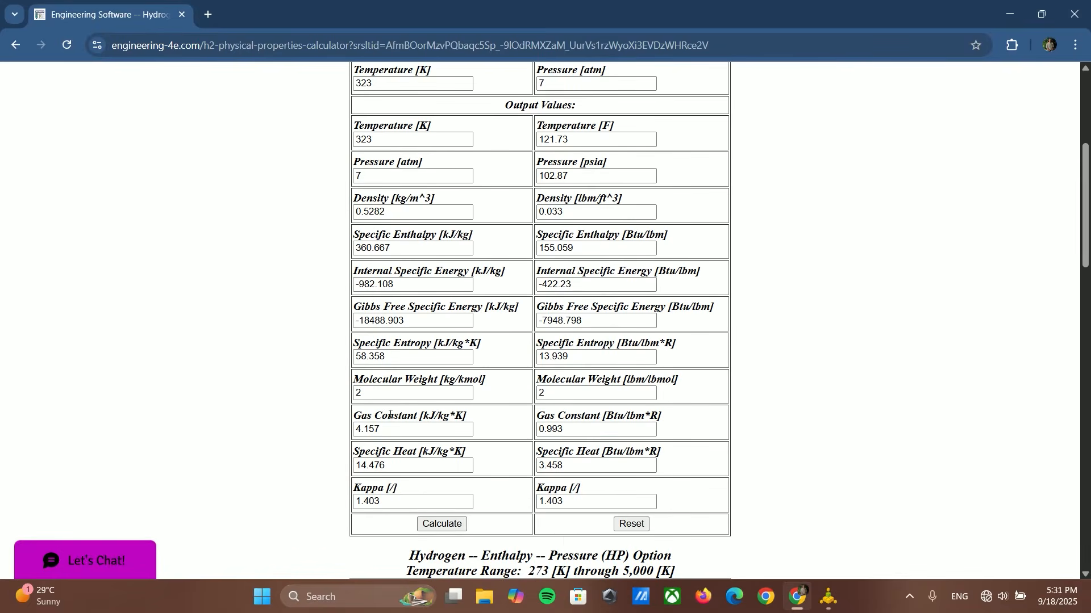
{"action": "scroll", "coordinate": [430, 398], "scroll_direction": "up", "scroll_amount": 3}
Step: Select the hydrogen density value in kg/m^3 for copying and return to Simulation Studio
{"action": "left_click_drag", "start_coordinate": [387, 354], "coordinate": [319, 356]}
{"action": "left_click", "coordinate": [397, 353]}
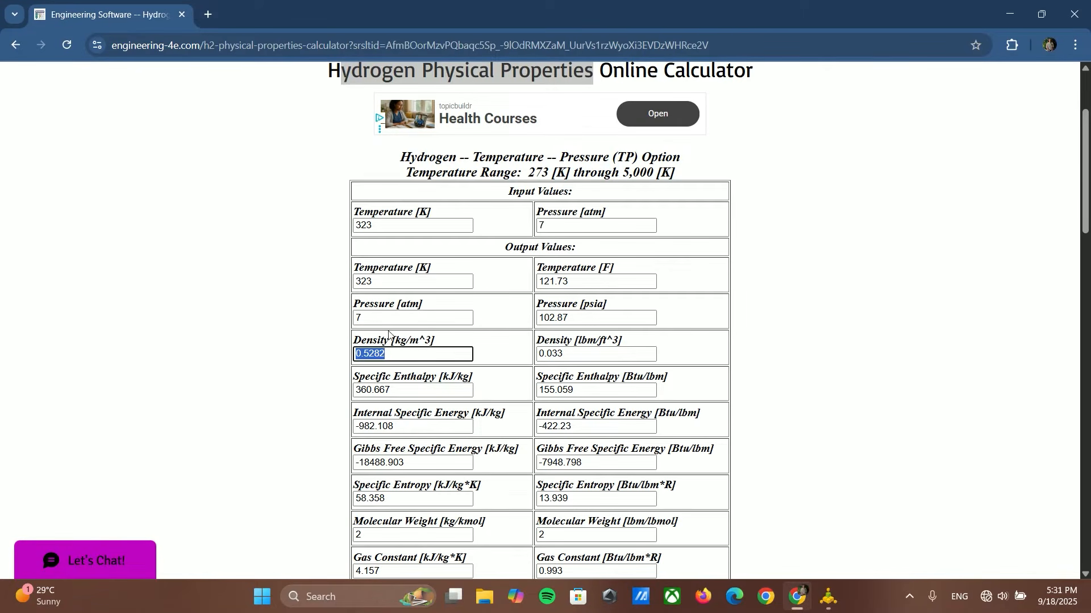
{"action": "left_click", "coordinate": [407, 341]}
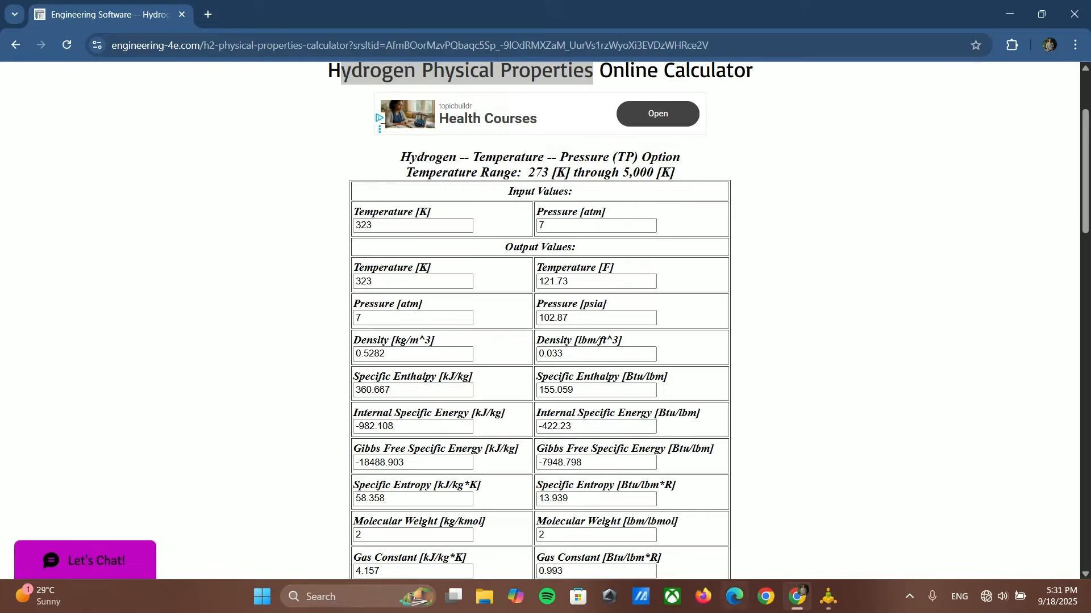
{"action": "mouse_move", "coordinate": [823, 596]}
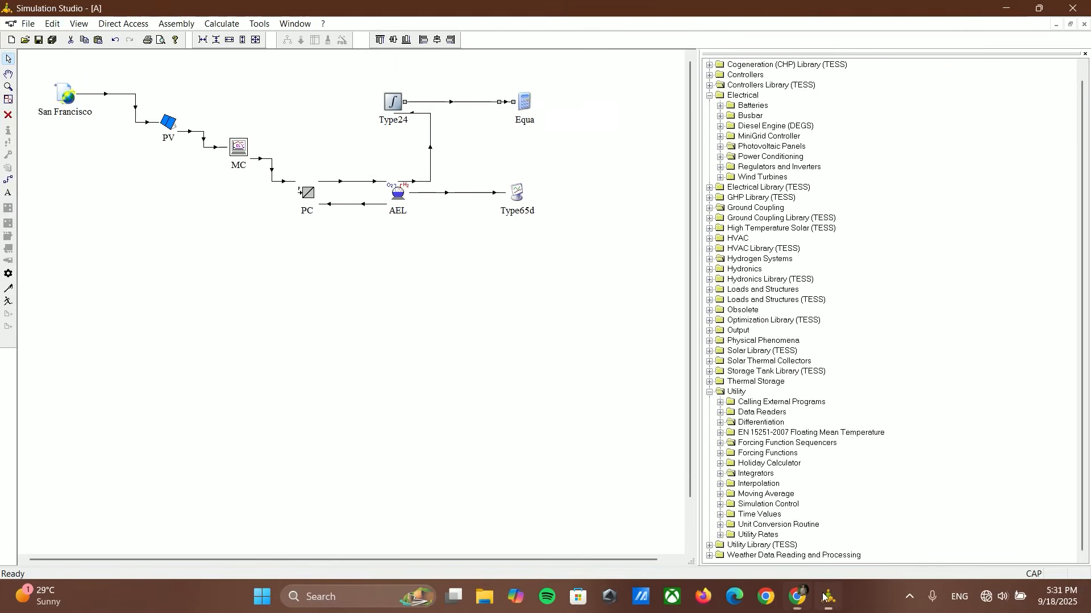
{"action": "left_click_drag", "start_coordinate": [390, 354], "coordinate": [352, 355]}
{"action": "key", "text": "ctrl+c"}
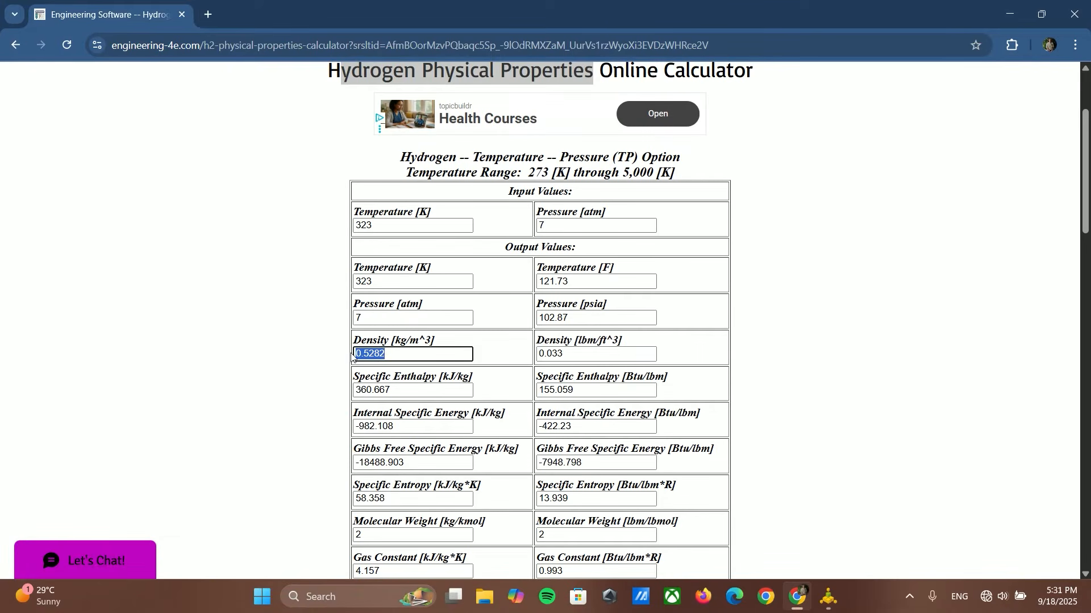
{"action": "left_click", "coordinate": [828, 598]}
Step: Add an output variable named Daily_generation to the Equa component
{"action": "double_click", "coordinate": [525, 105]}
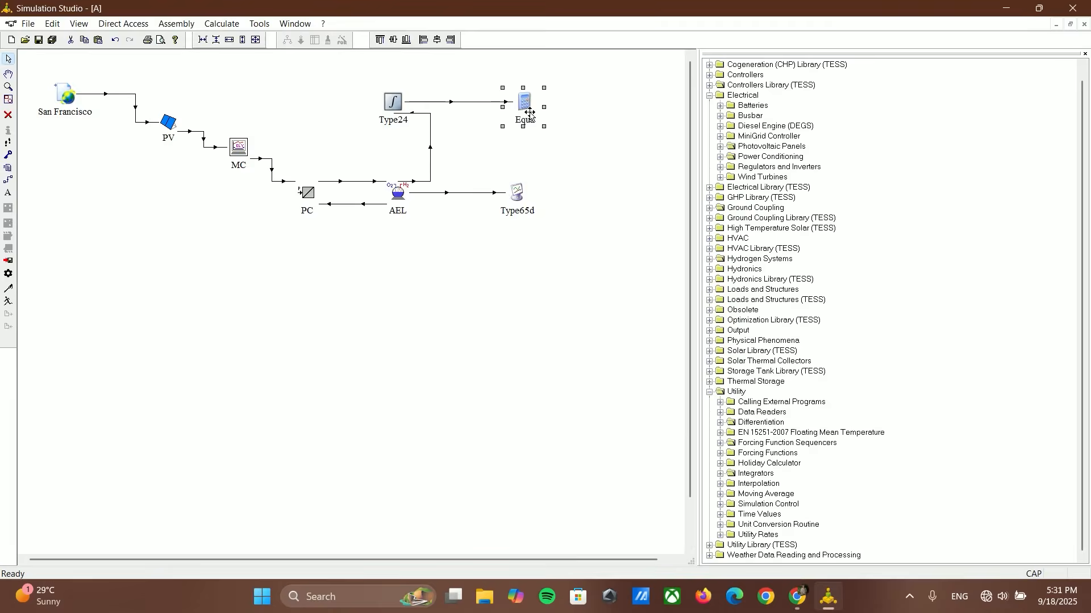
{"action": "left_click", "coordinate": [733, 150]}
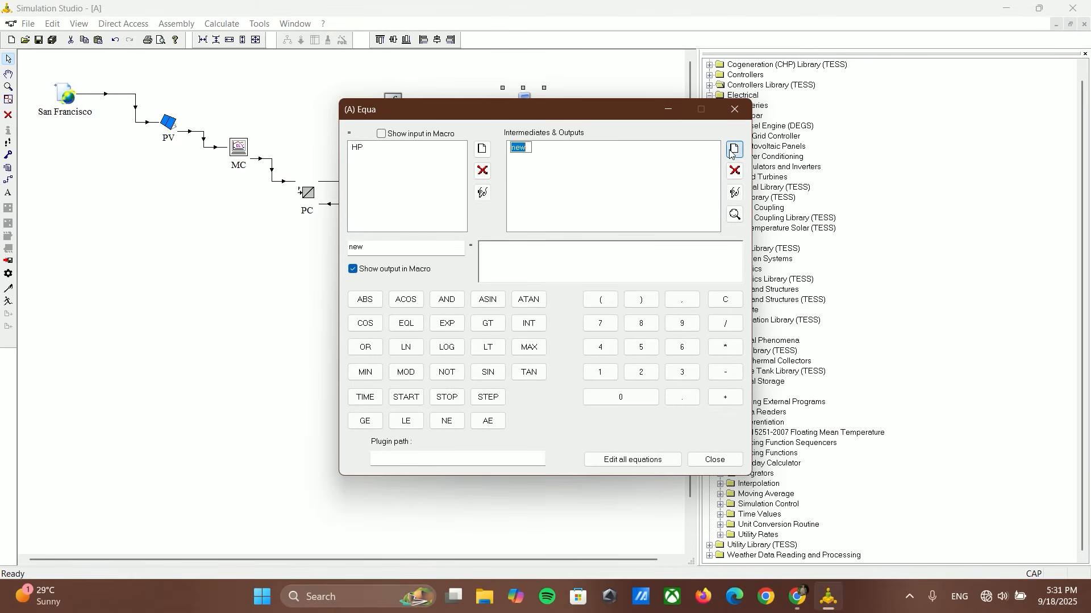
{"action": "type", "text": "Daily_generation"}
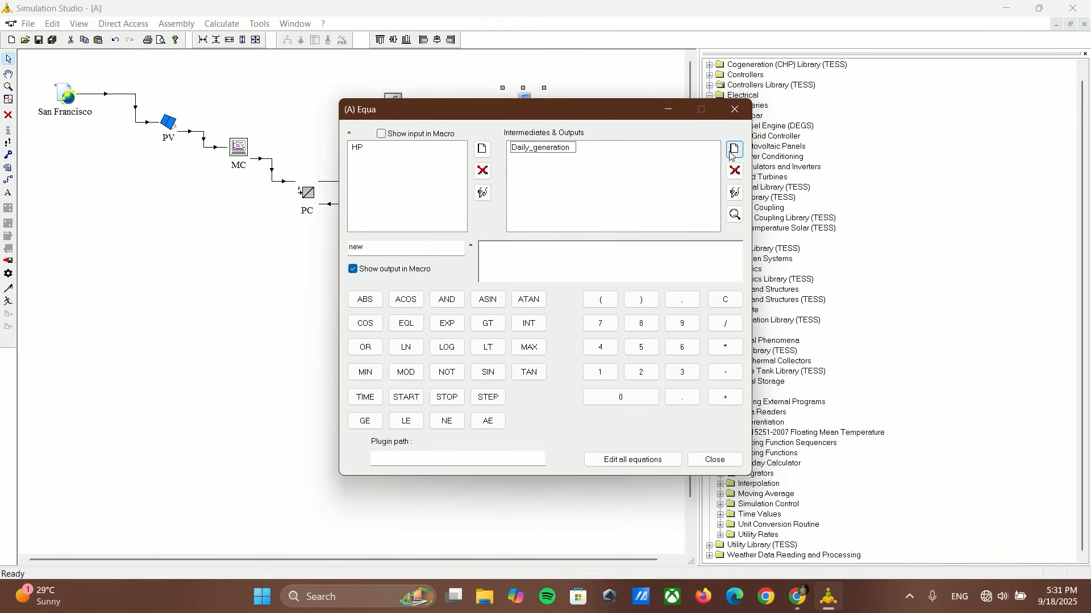
{"action": "key", "text": "Return"}
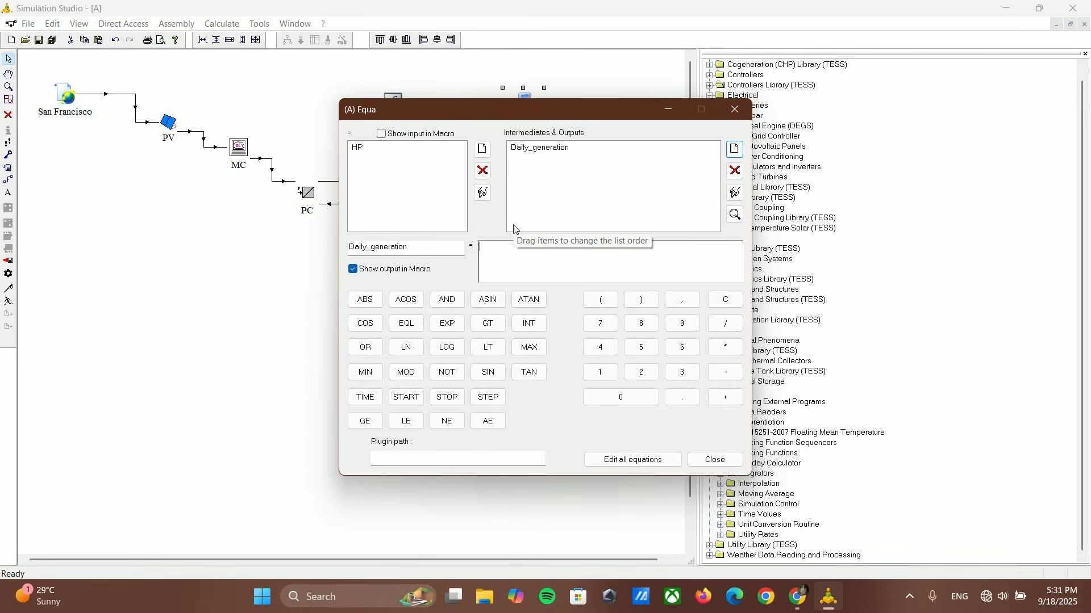
Step: Define Daily_generation as HP*0.5282/365, taking the density from the browser calculator, and close the equation editor
{"action": "type", "text": "H"}
{"action": "key", "text": "alt+Tab"}
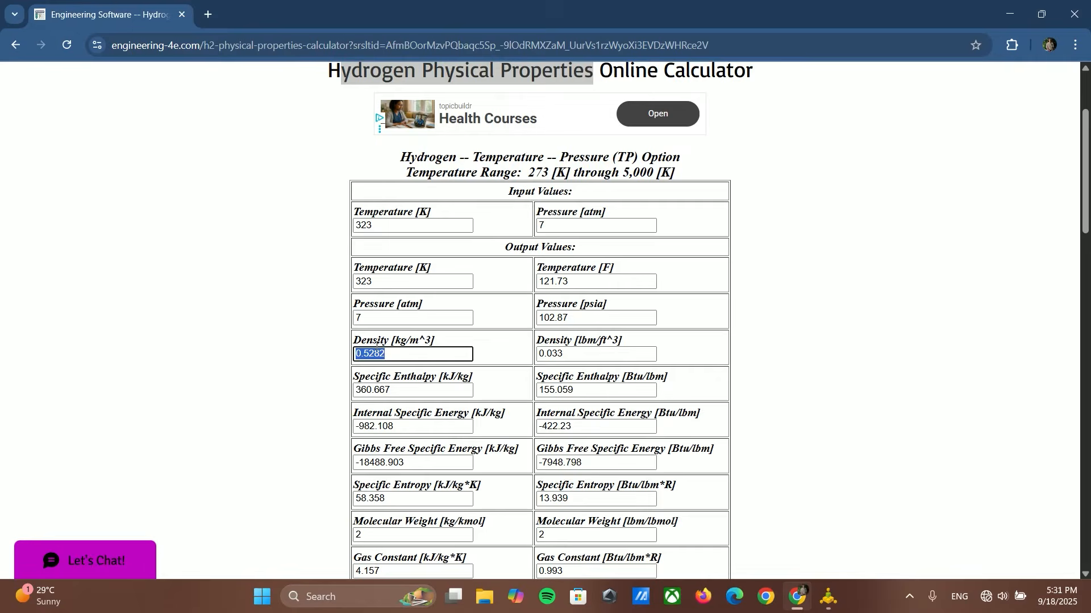
{"action": "left_click", "coordinate": [830, 599]}
{"action": "key", "text": "ctrl+v"}
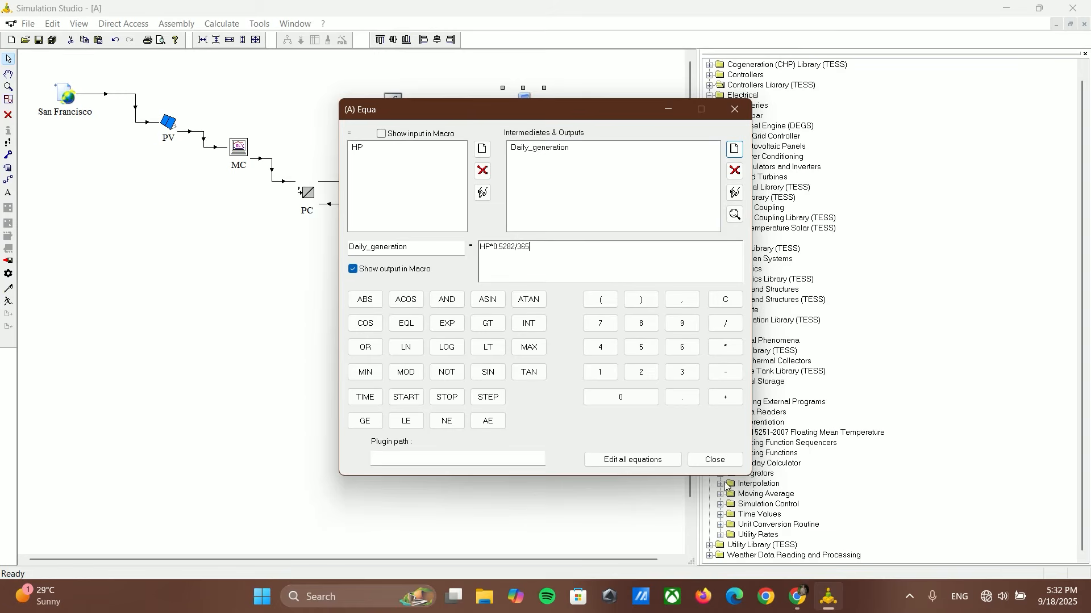
{"action": "left_click", "coordinate": [714, 458]}
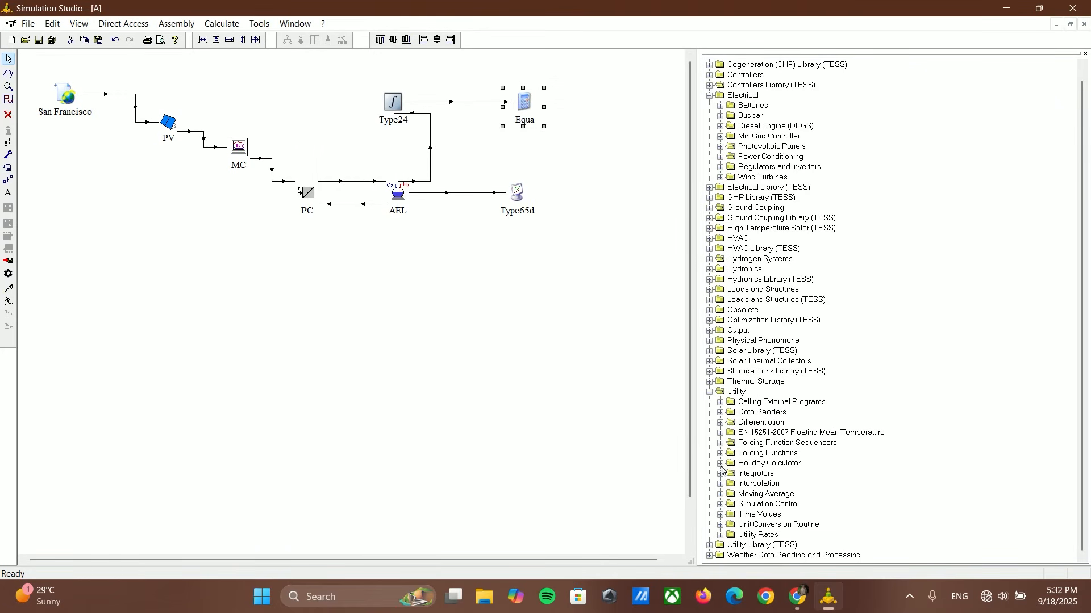
Step: Place a Type25c unformatted printer without units from the Output library beside Equa, slightly lower
{"action": "left_click", "coordinate": [709, 392]}
{"action": "left_click", "coordinate": [710, 341]}
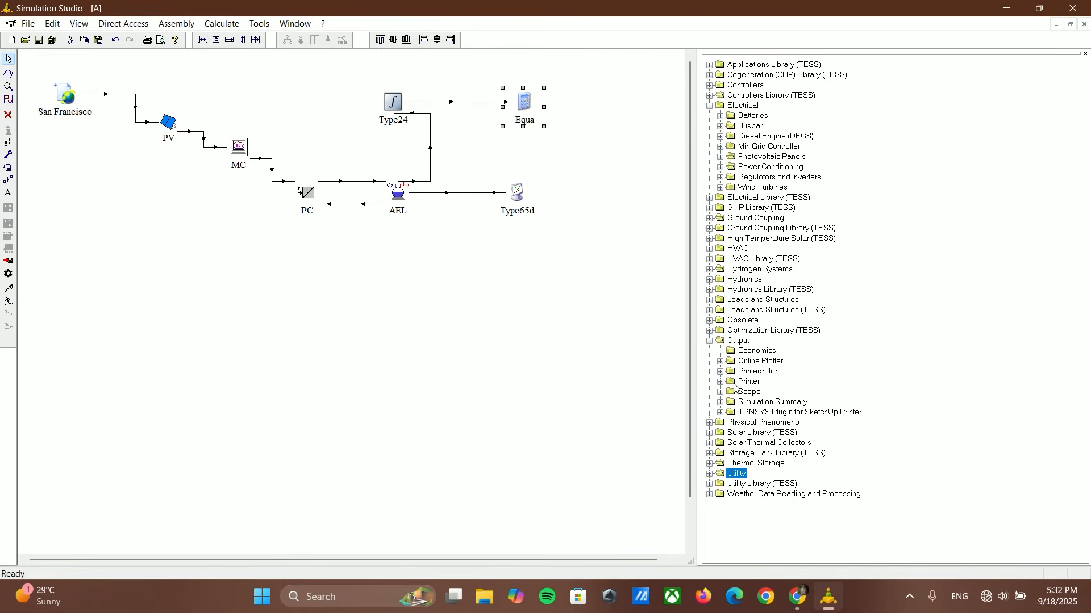
{"action": "left_click", "coordinate": [720, 382]}
{"action": "left_click_drag", "start_coordinate": [786, 433], "coordinate": [614, 172]}
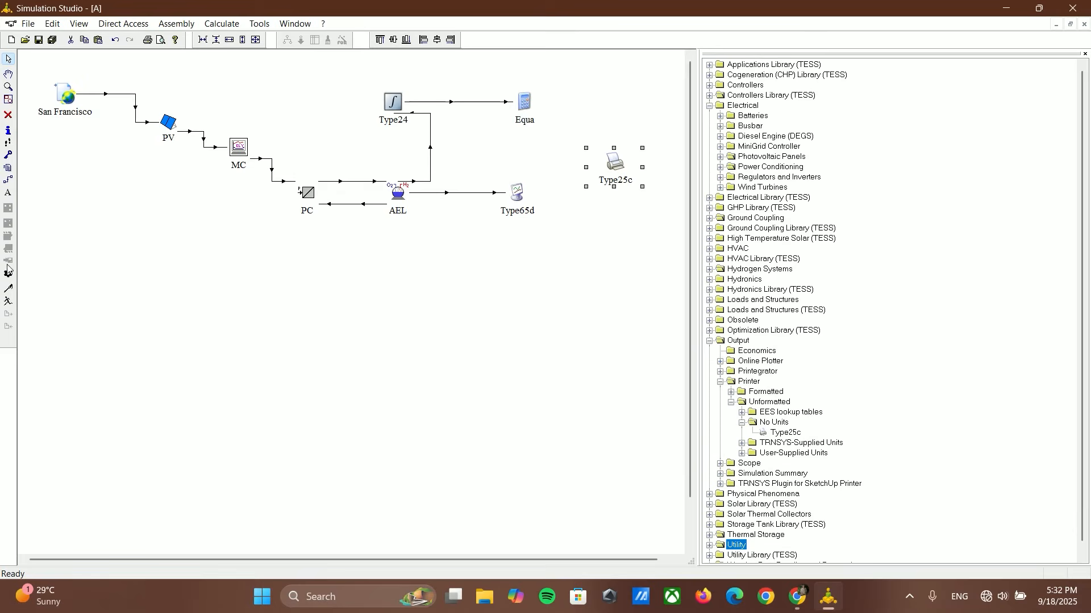
Step: Link Equa to Type25c, connecting Daily_generation to Input to be printed
{"action": "left_click", "coordinate": [8, 181]}
{"action": "left_click_drag", "start_coordinate": [532, 121], "coordinate": [603, 152]}
{"action": "left_click_drag", "start_coordinate": [127, 100], "coordinate": [228, 100]}
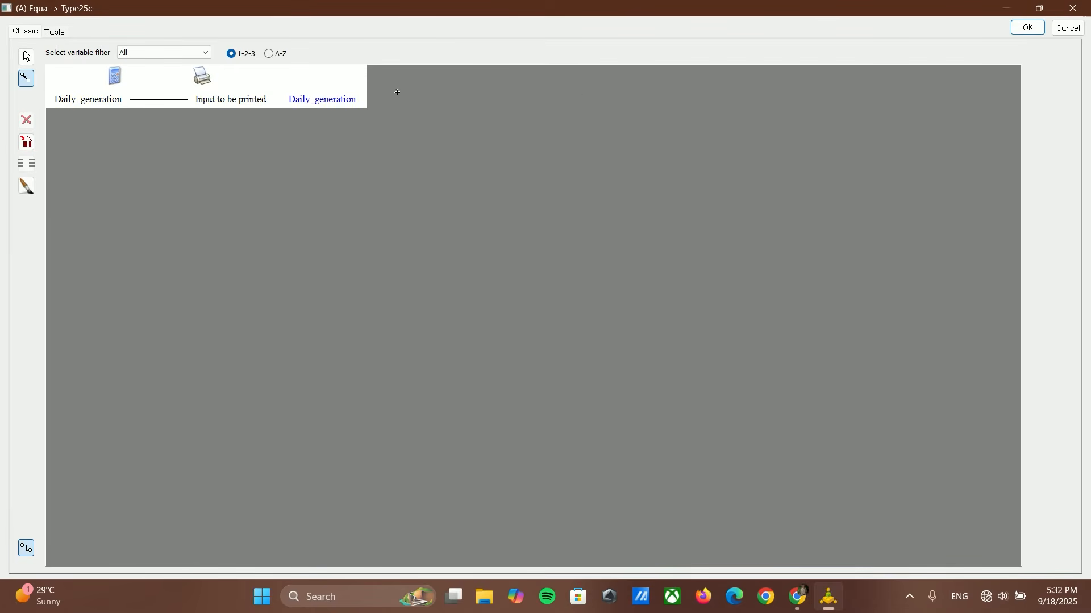
{"action": "left_click", "coordinate": [1030, 28]}
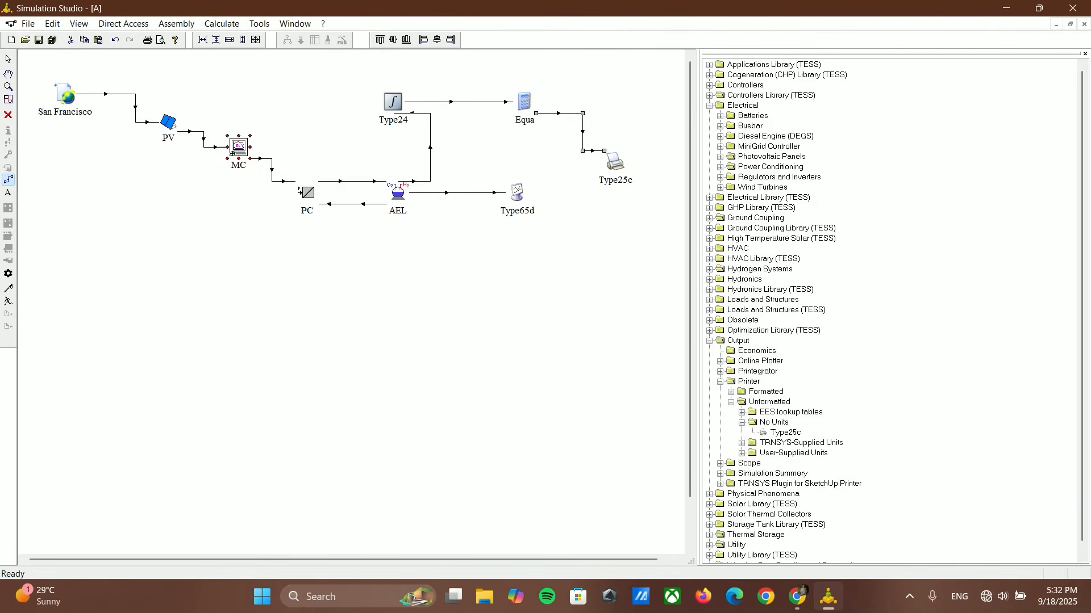
{"action": "left_click", "coordinate": [9, 59]}
Step: Set PV's number of modules in series to 1 and check the modules in parallel and module area parameters
{"action": "double_click", "coordinate": [167, 123]}
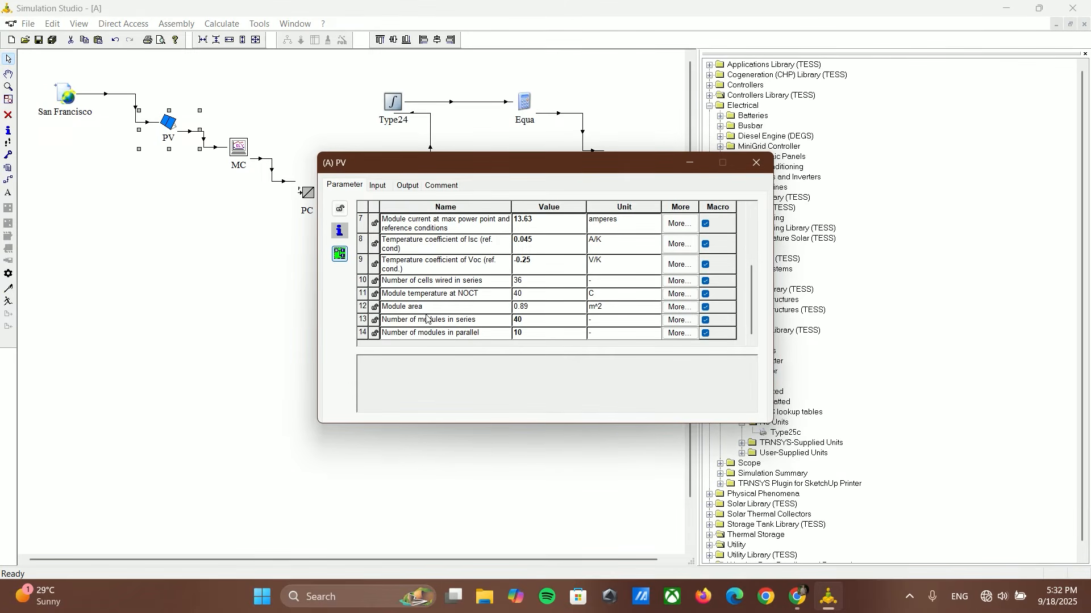
{"action": "left_click", "coordinate": [528, 320]}
{"action": "type", "text": "1"}
{"action": "left_click", "coordinate": [528, 335]}
{"action": "left_click", "coordinate": [522, 320]}
{"action": "left_click", "coordinate": [522, 307]}
{"action": "double_click", "coordinate": [531, 311]}
{"action": "left_click", "coordinate": [755, 163]}
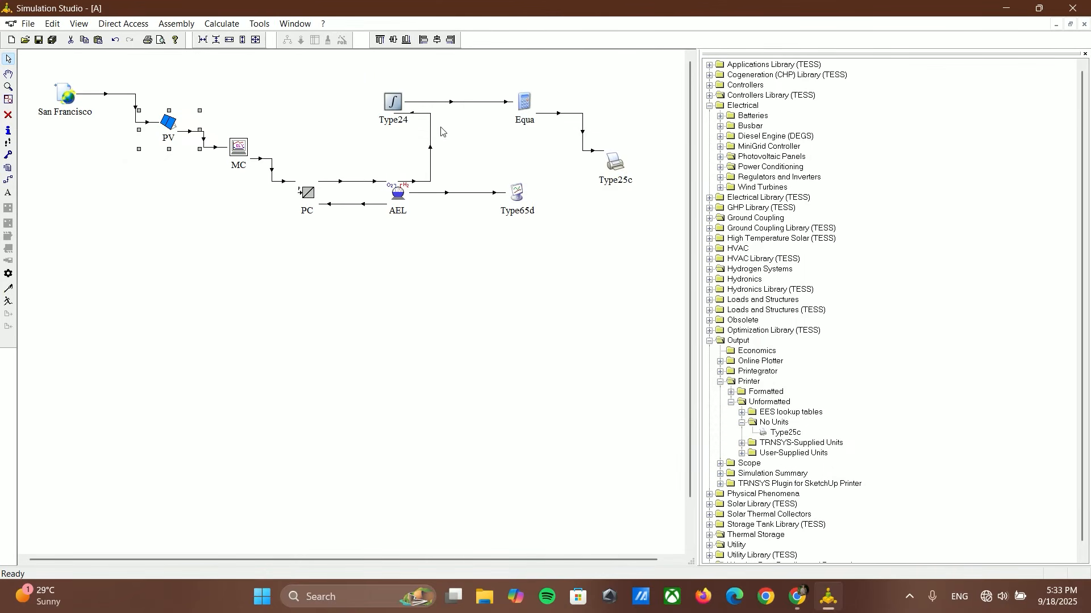
Step: Rename the Type24 component as Integrator and the Equa component as HP
{"action": "left_click", "coordinate": [401, 121]}
{"action": "key", "text": "BackSpace"}
{"action": "type", "text": "Integrator"}
{"action": "left_click", "coordinate": [522, 120]}
{"action": "key", "text": "Caps_Lock"}
{"action": "type", "text": "HP"}
{"action": "key", "text": "Caps_Lock"}
Step: Rename the Type25c component as Printer and the Type65d component as Plot
{"action": "left_click", "coordinate": [610, 183]}
{"action": "key", "text": "Caps_Lock"}
{"action": "type", "text": "P"}
{"action": "key", "text": "Caps_Lock"}
{"action": "type", "text": "rinter"}
{"action": "left_click", "coordinate": [513, 211]}
{"action": "key", "text": "Caps_Lock"}
{"action": "type", "text": "P"}
{"action": "key", "text": "Caps_Lock"}
{"action": "type", "text": "lt"}
{"action": "key", "text": "BackSpace"}
{"action": "type", "text": "ot"}
Step: Run the simulation and exit the online plotter once the calculation completes
{"action": "left_click", "coordinate": [8, 301]}
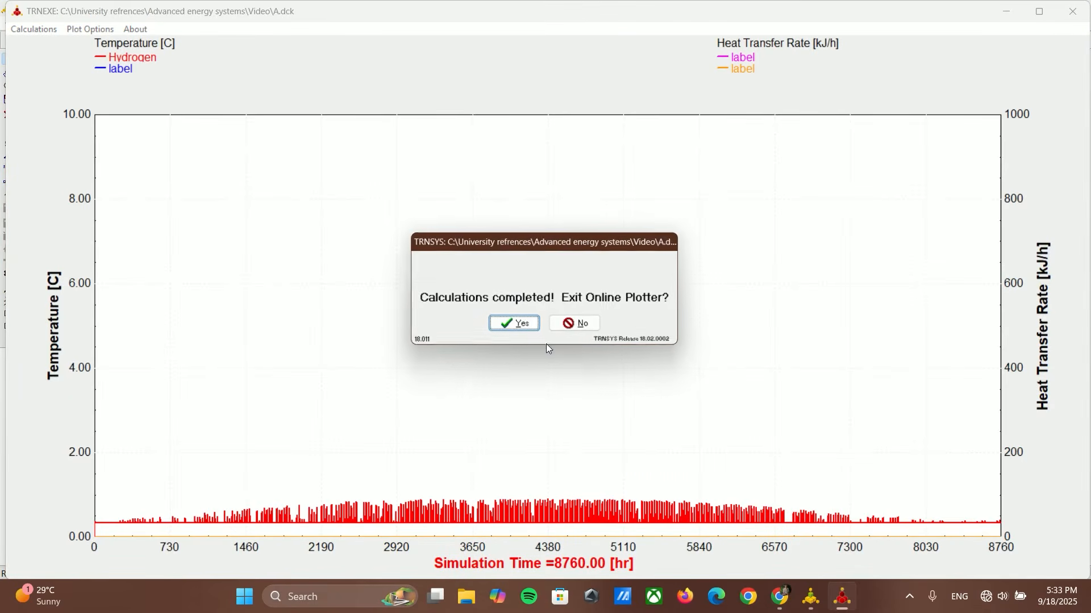
{"action": "left_click", "coordinate": [515, 324]}
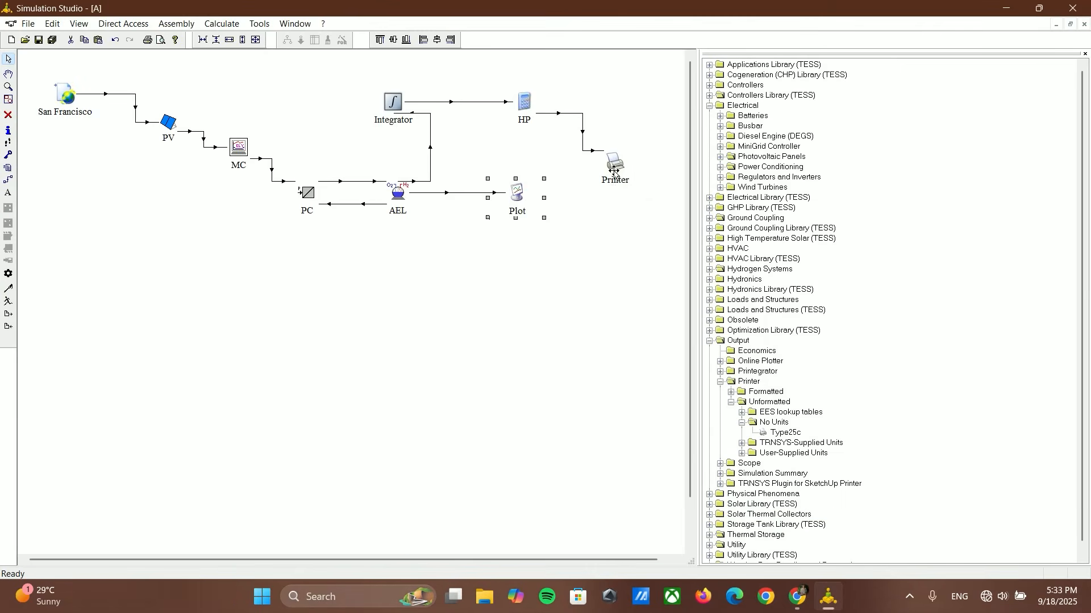
Step: Open the Printer component's output file in a text editor and examine the printed Daily_generation results
{"action": "double_click", "coordinate": [614, 160]}
{"action": "left_click", "coordinate": [420, 186]}
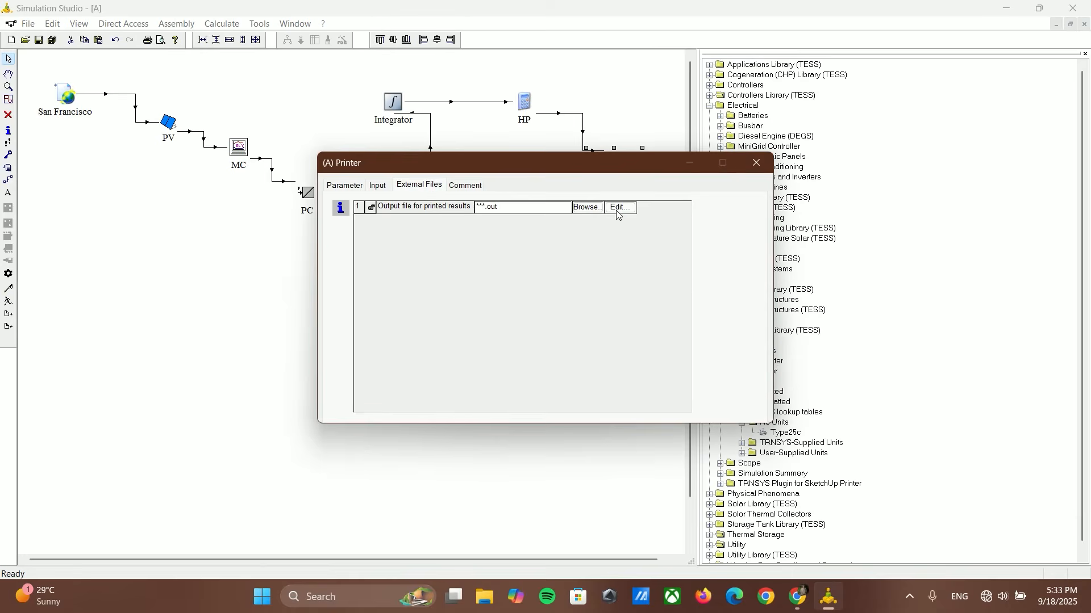
{"action": "left_click", "coordinate": [617, 208]}
{"action": "left_click", "coordinate": [699, 297]}
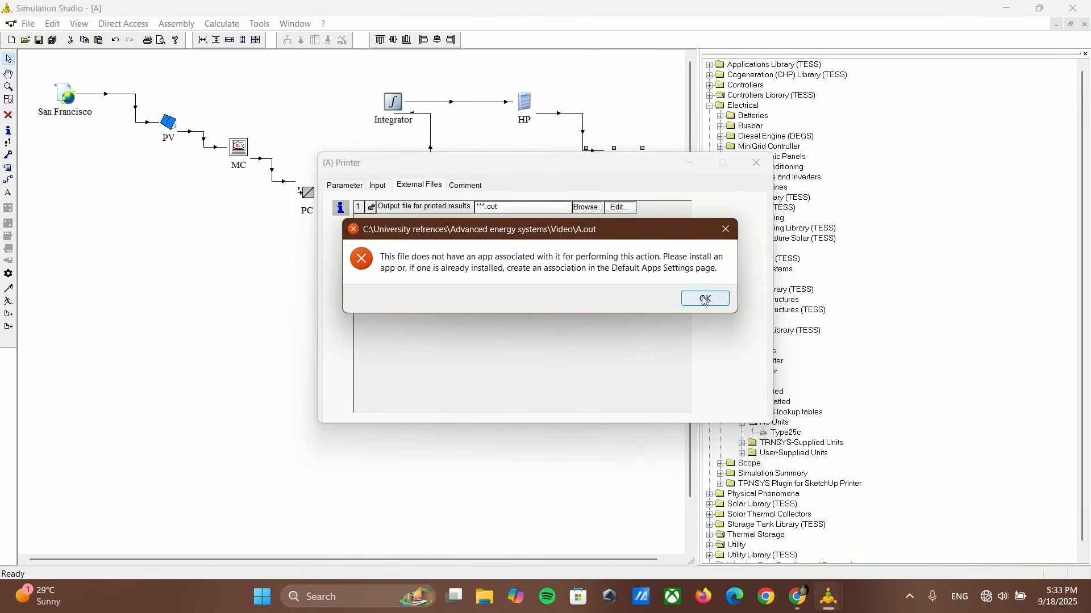
{"action": "left_click", "coordinate": [618, 334]}
{"action": "left_click", "coordinate": [653, 336]}
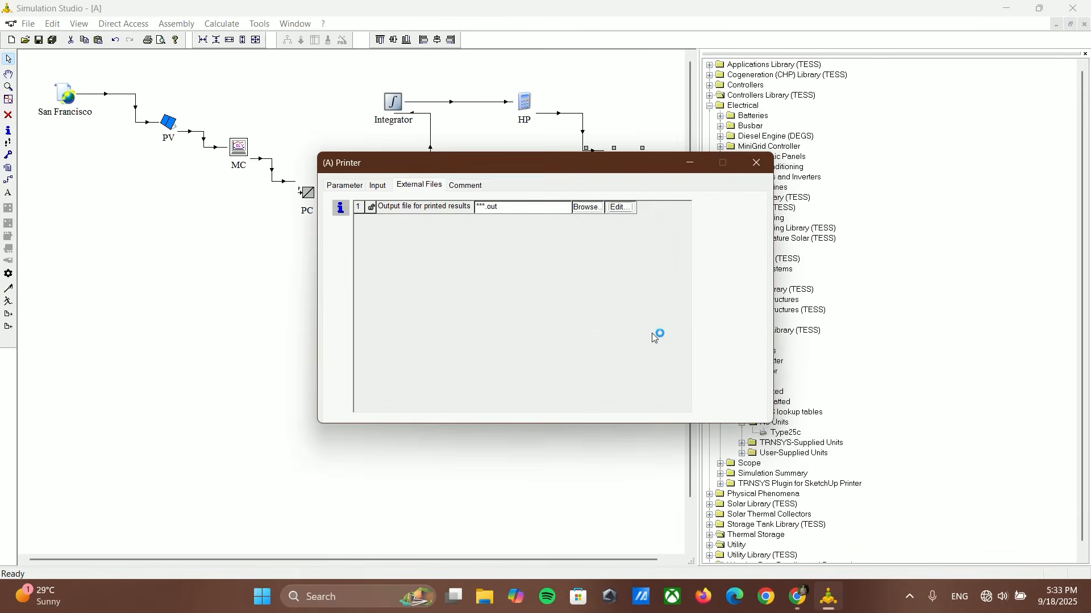
{"action": "scroll", "coordinate": [823, 372], "scroll_direction": "up", "scroll_amount": 10}
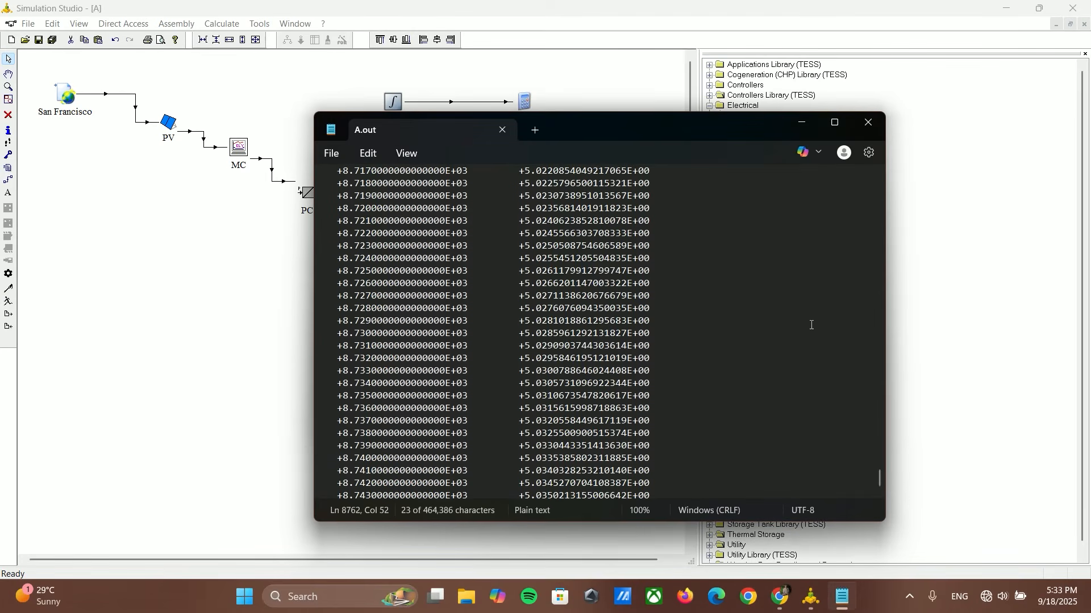
Step: Examine the first and last TIME and Daily_generation rows of the printed A.out file and close it
{"action": "left_click_drag", "start_coordinate": [880, 474], "coordinate": [879, 179]}
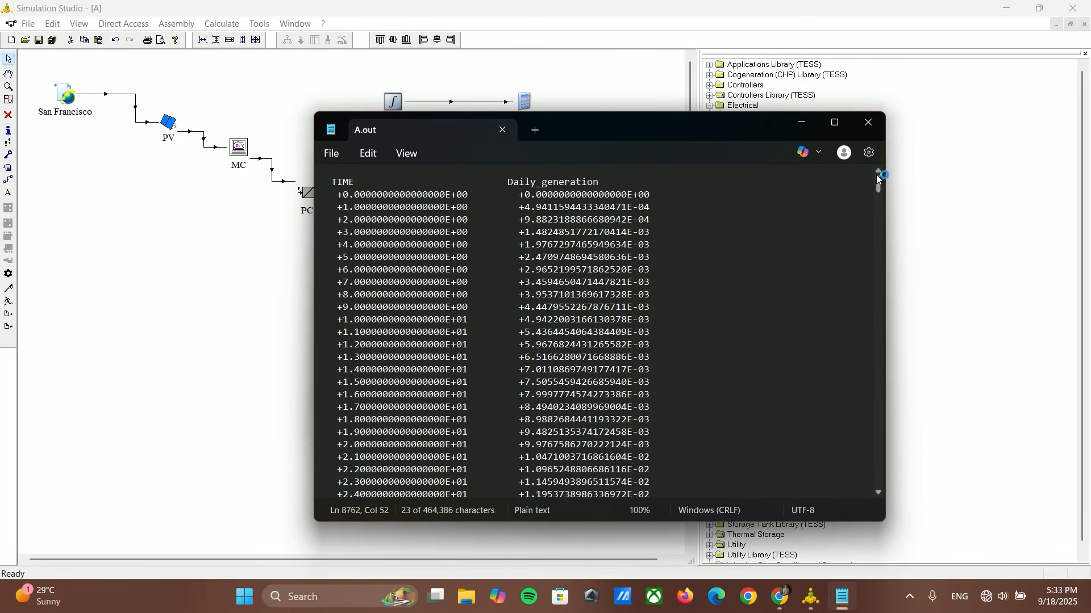
{"action": "left_click", "coordinate": [727, 231]}
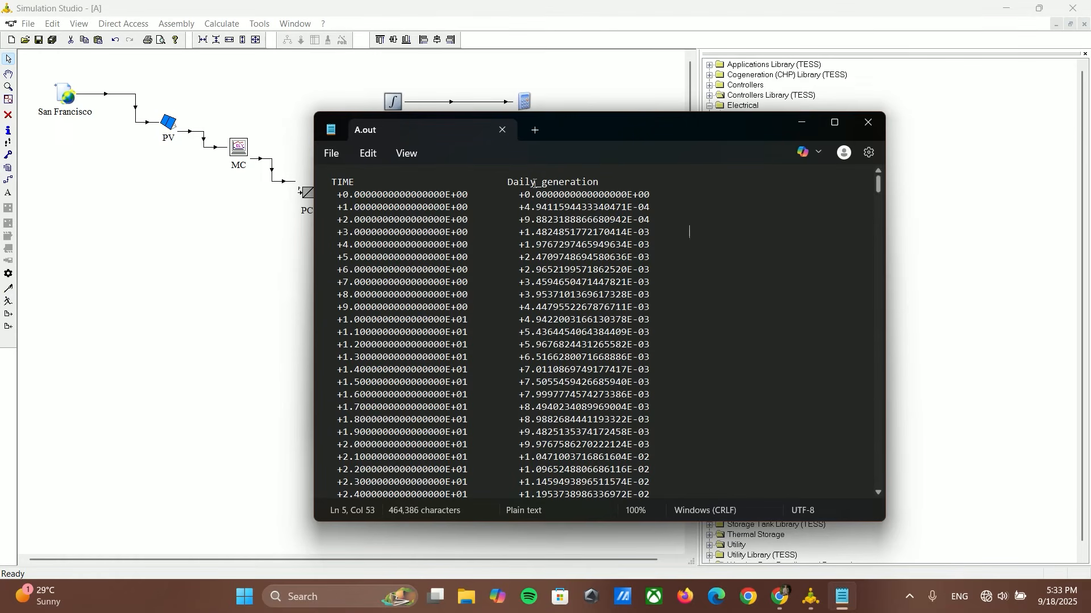
{"action": "left_click", "coordinate": [529, 207]}
{"action": "left_click_drag", "start_coordinate": [878, 185], "coordinate": [869, 495]}
{"action": "left_click_drag", "start_coordinate": [513, 481], "coordinate": [653, 480]}
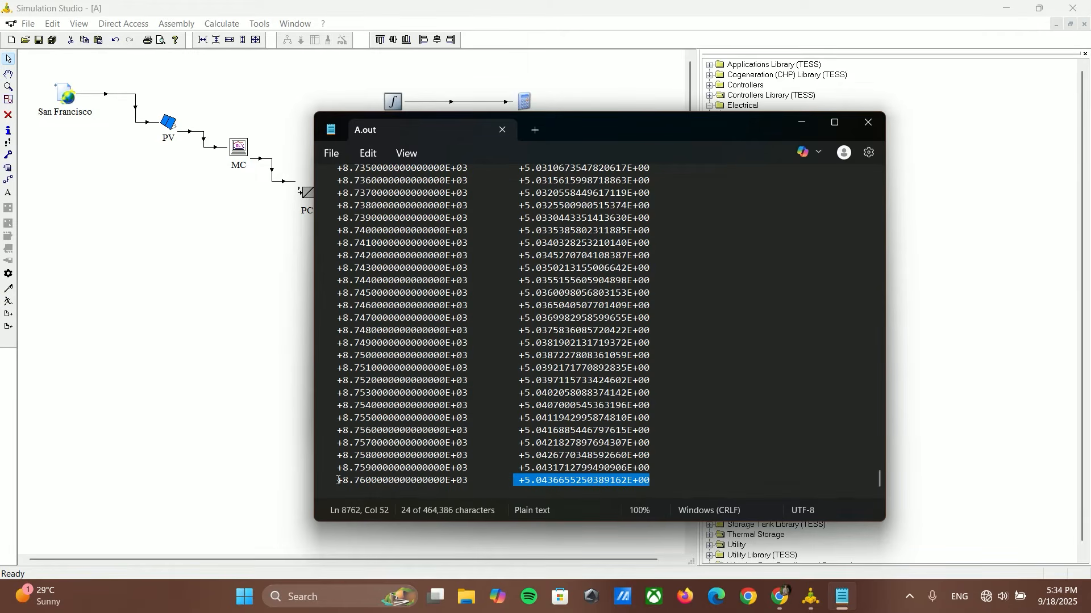
{"action": "left_click_drag", "start_coordinate": [333, 483], "coordinate": [470, 484]}
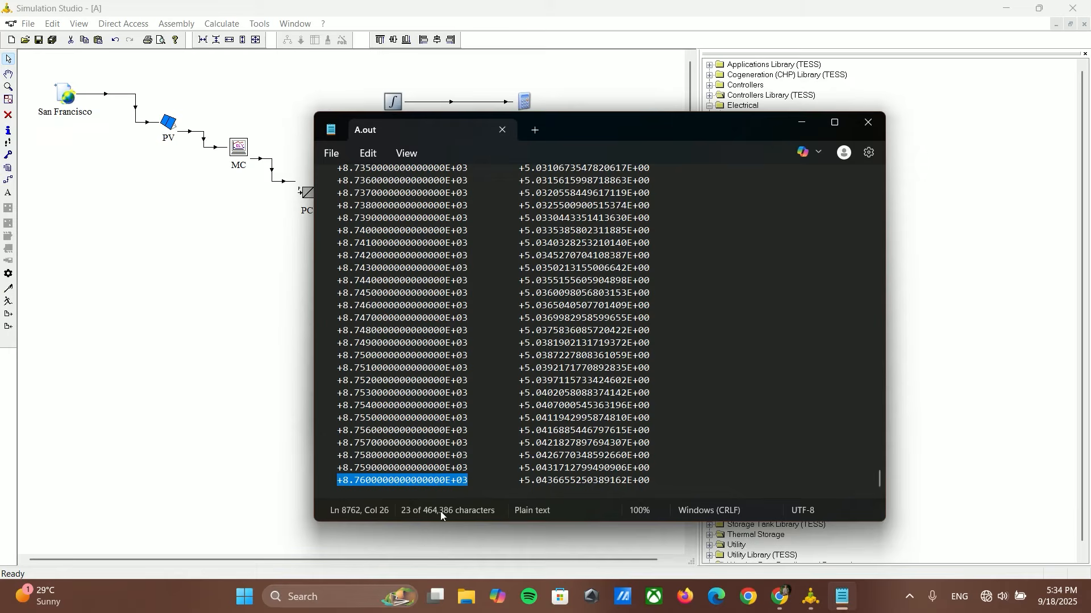
{"action": "mouse_move", "coordinate": [878, 479]}
{"action": "left_mouse_down"}
{"action": "mouse_move", "coordinate": [876, 468]}
{"action": "mouse_move", "coordinate": [874, 488]}
{"action": "left_mouse_up"}
{"action": "left_click_drag", "start_coordinate": [513, 481], "coordinate": [656, 483]}
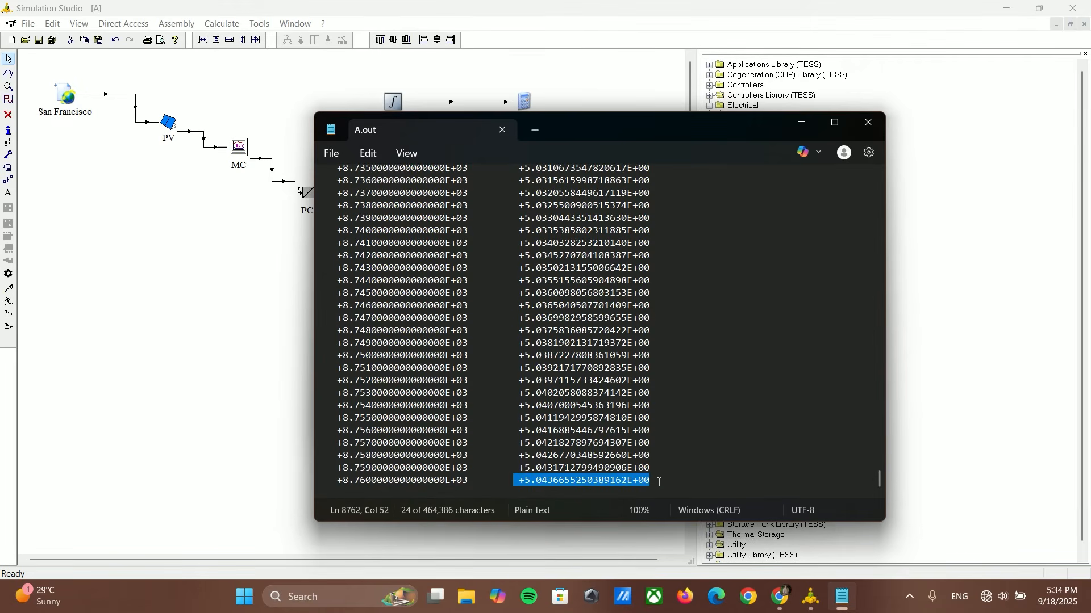
{"action": "left_click", "coordinate": [830, 461]}
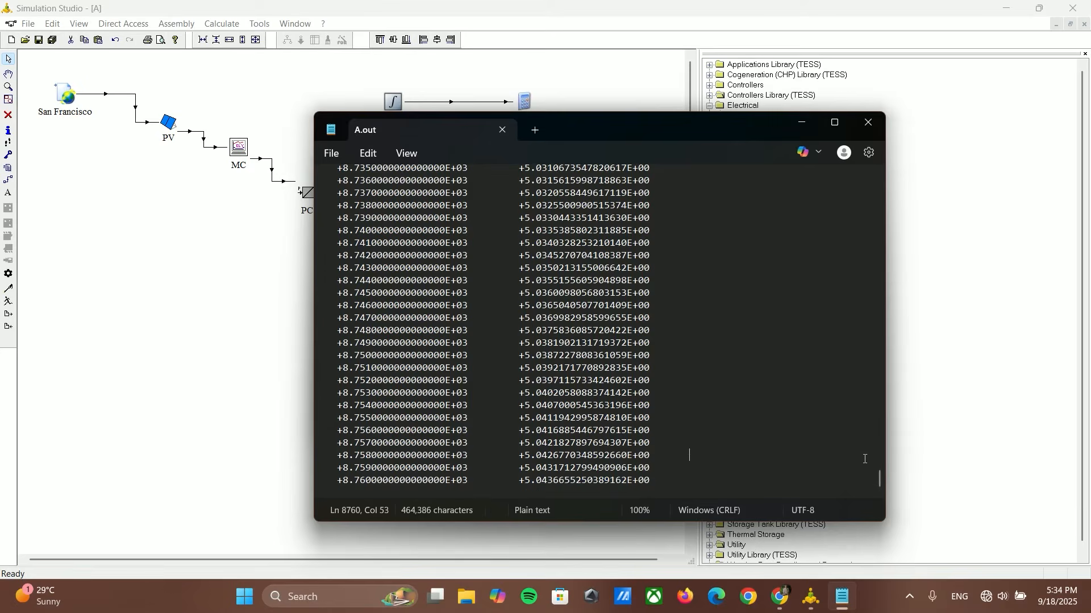
{"action": "left_click", "coordinate": [869, 124]}
{"action": "left_click", "coordinate": [755, 163]}
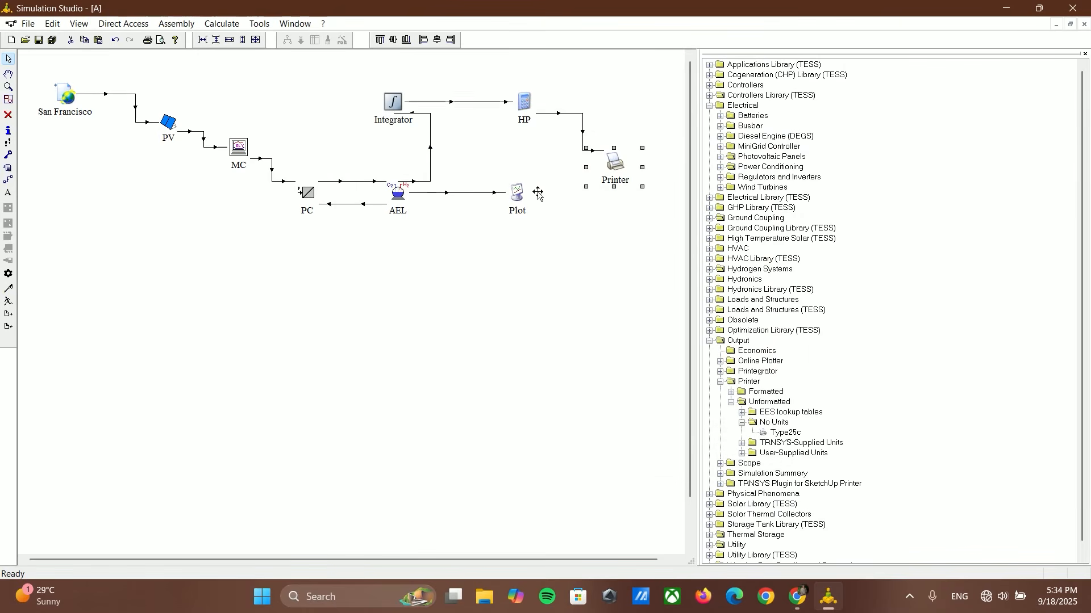
{"action": "left_click", "coordinate": [475, 244]}
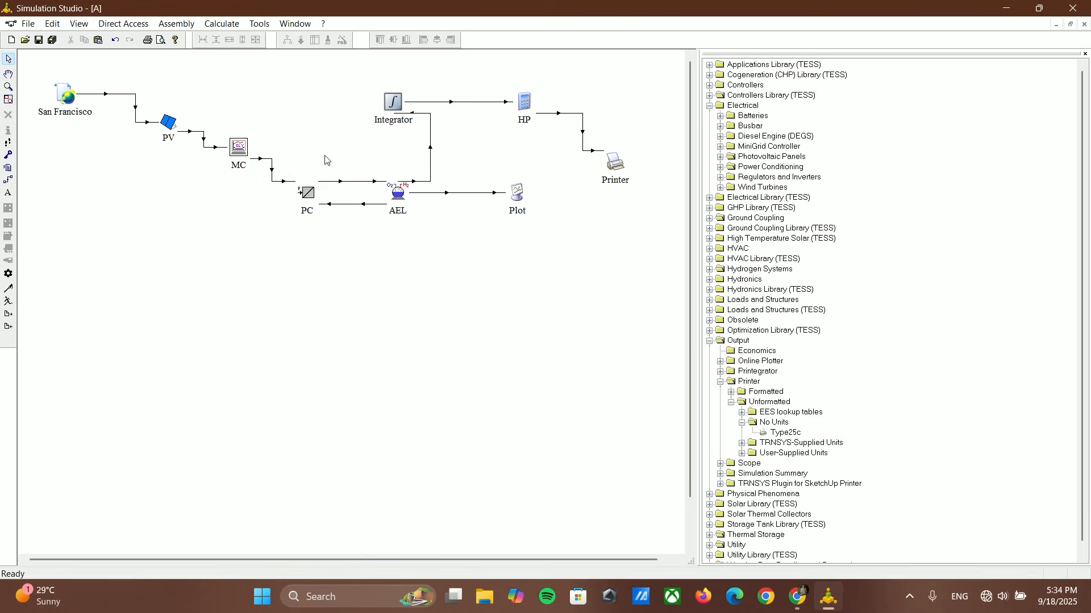
Step: Add a text label reading "Part a" above the first system and widen its box
{"action": "left_click", "coordinate": [186, 25]}
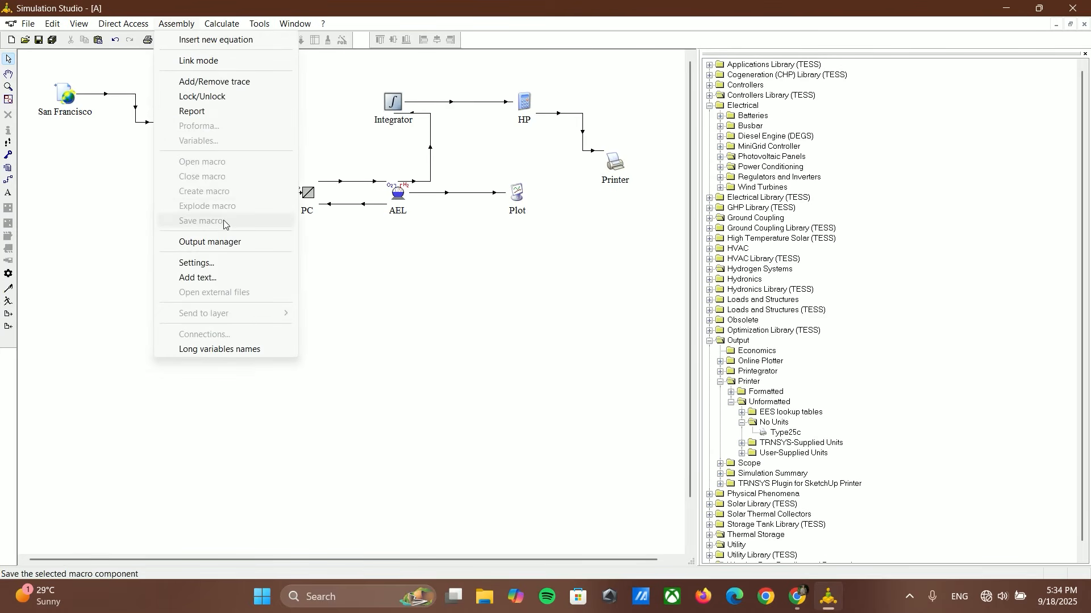
{"action": "left_click", "coordinate": [198, 278]}
{"action": "left_click", "coordinate": [271, 78]}
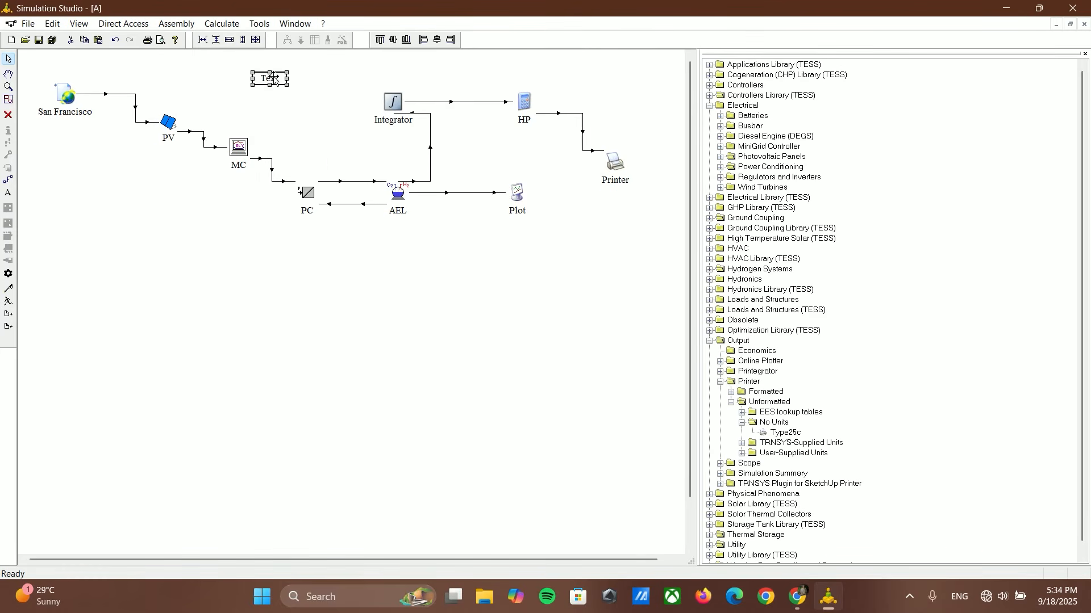
{"action": "double_click", "coordinate": [274, 78]}
{"action": "type", "text": "Part a"}
{"action": "left_click", "coordinate": [288, 85]}
{"action": "left_click_drag", "start_coordinate": [287, 79], "coordinate": [351, 79]}
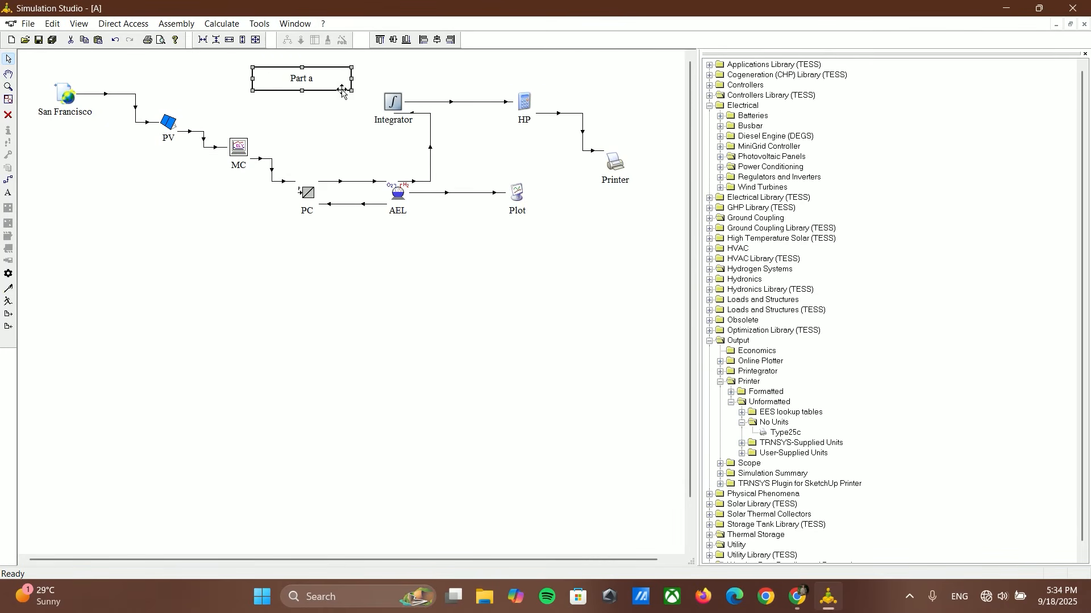
{"action": "left_click", "coordinate": [341, 137]}
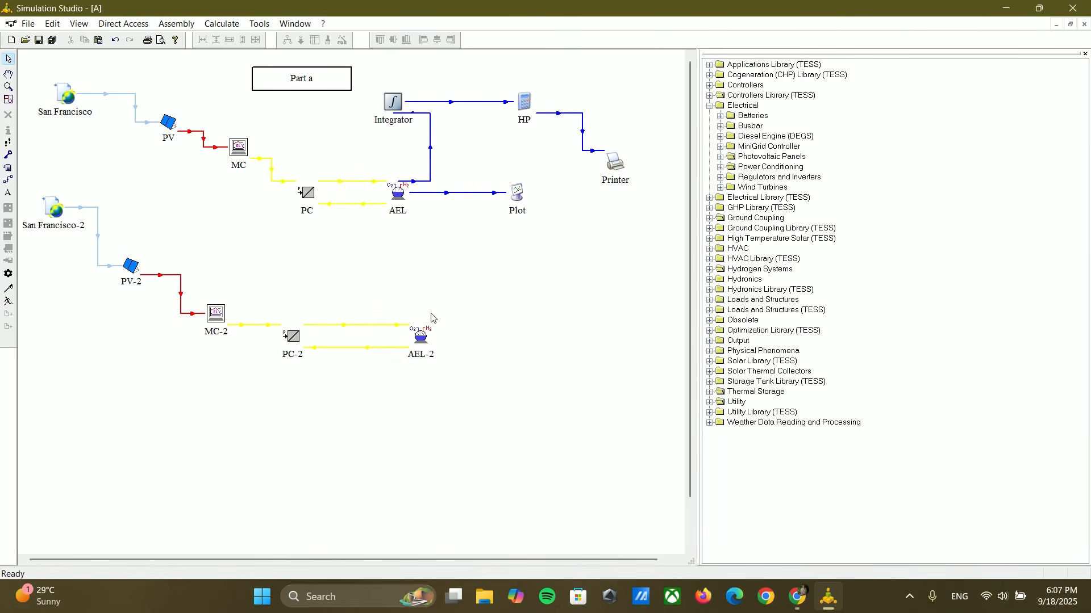
Step: Add a text label reading "Part b" above the second system's PC-2 and AEL-2 components and widen its box
{"action": "left_click", "coordinate": [192, 30]}
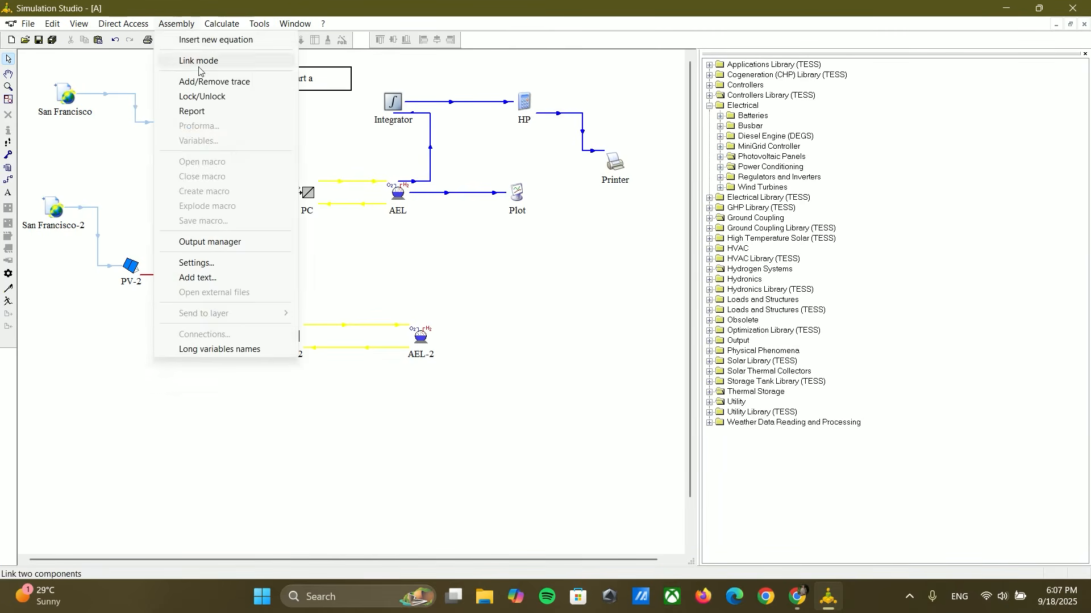
{"action": "left_click", "coordinate": [196, 277]}
{"action": "left_click", "coordinate": [270, 255]}
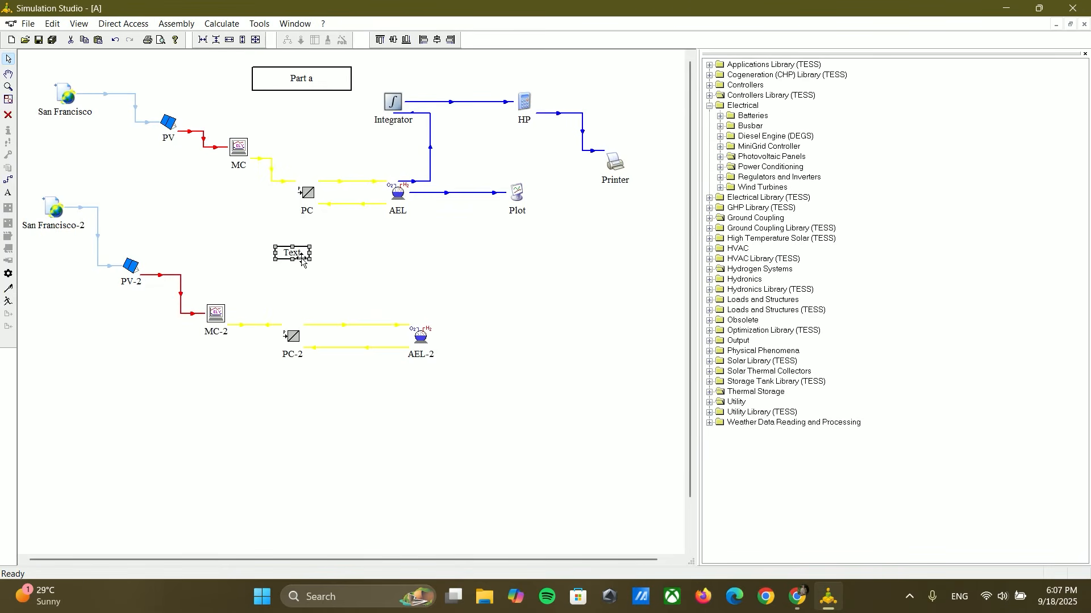
{"action": "key", "text": "Caps_Lock"}
{"action": "type", "text": "Part b"}
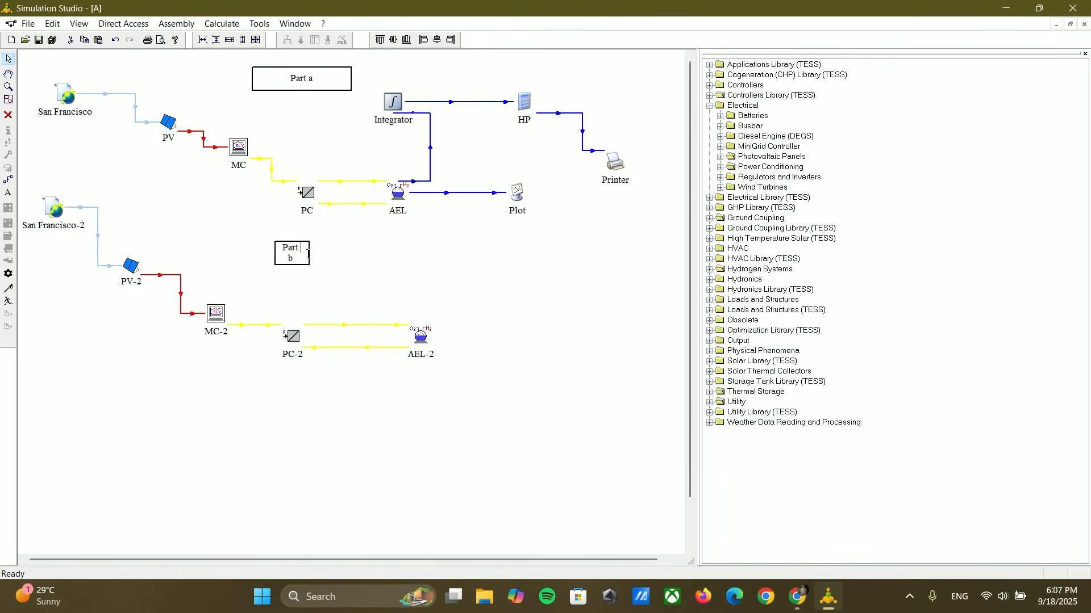
{"action": "left_click_drag", "start_coordinate": [308, 254], "coordinate": [374, 253]}
{"action": "left_click", "coordinate": [386, 309]}
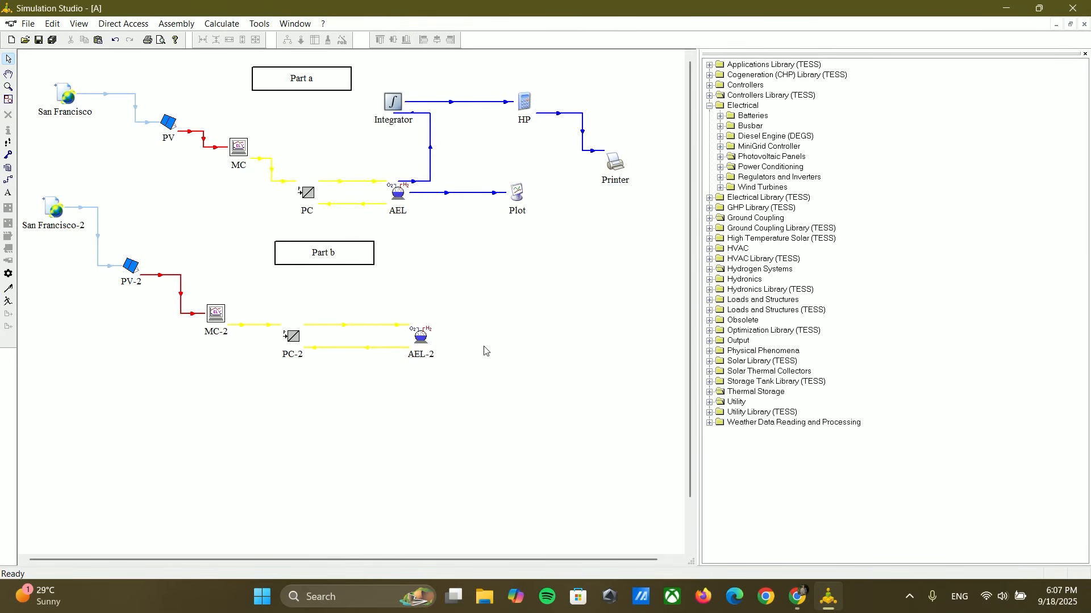
Step: Place a Type167 hydrogen compressor beside AEL-2 and create a link from AEL-2 to it
{"action": "left_click", "coordinate": [710, 107]}
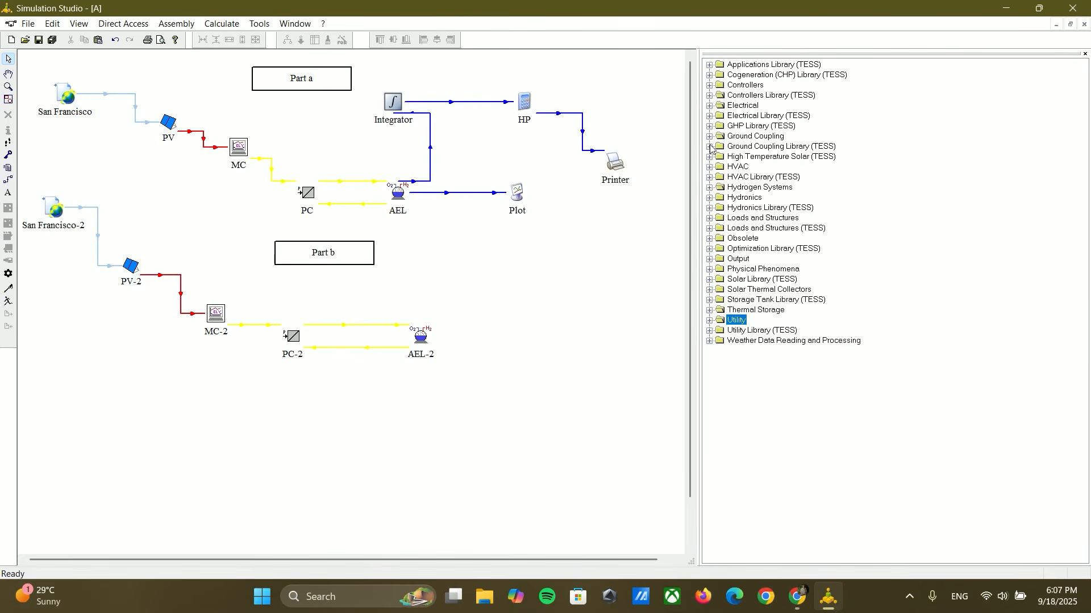
{"action": "left_click", "coordinate": [710, 188]}
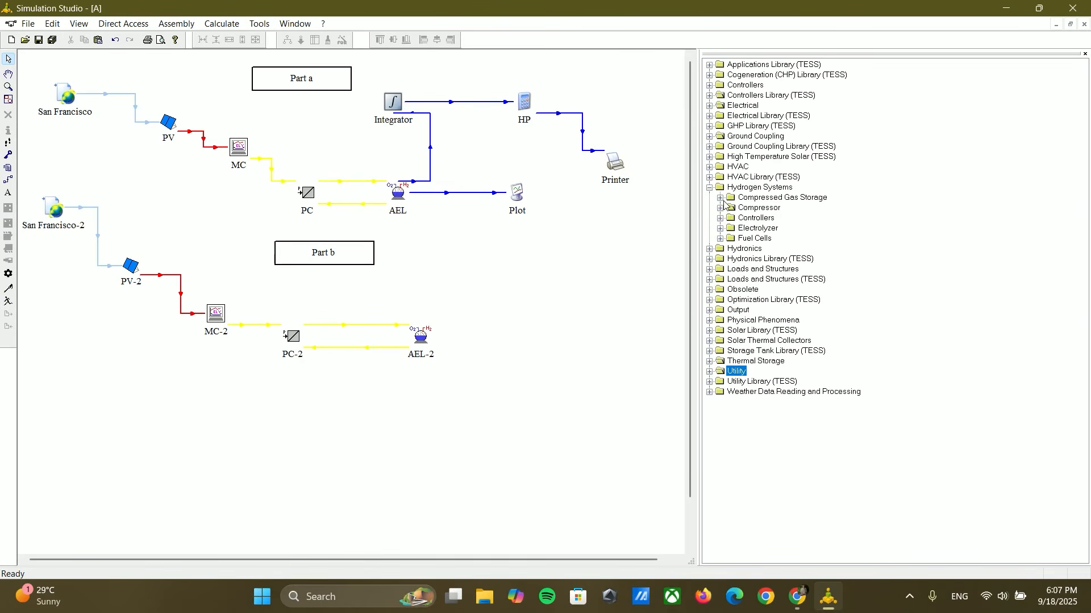
{"action": "left_click", "coordinate": [720, 208]}
{"action": "left_click_drag", "start_coordinate": [763, 218], "coordinate": [516, 343]}
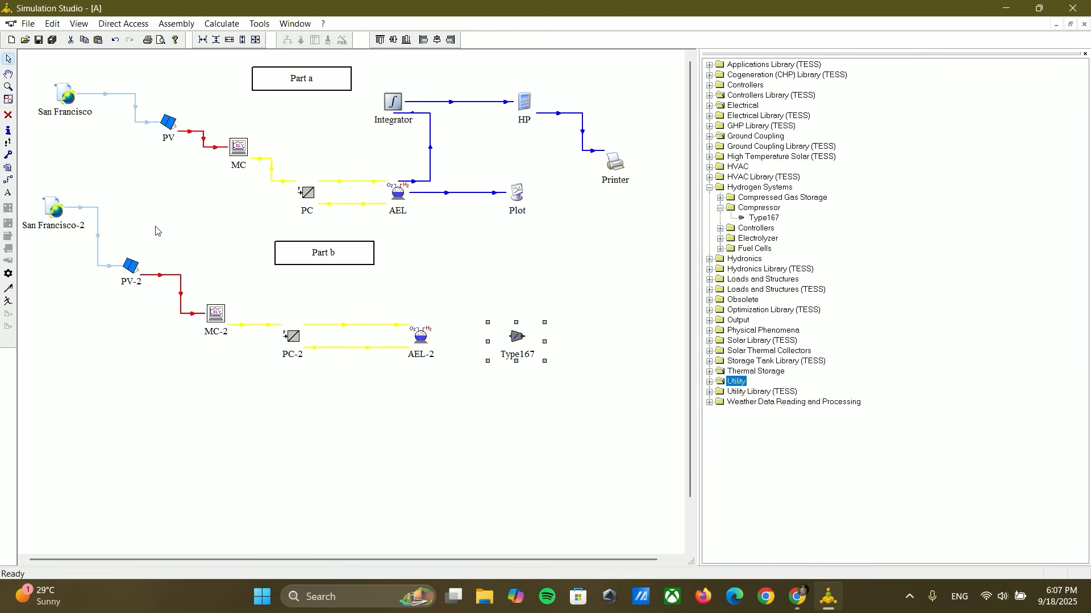
{"action": "left_click_drag", "start_coordinate": [420, 338], "coordinate": [499, 339]}
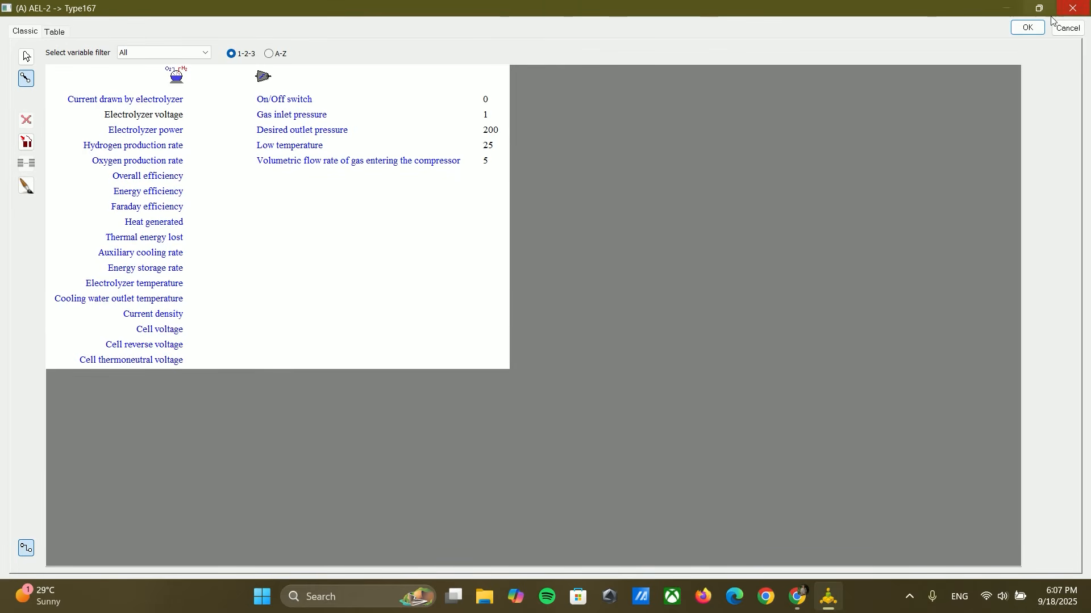
{"action": "left_click", "coordinate": [1028, 28]}
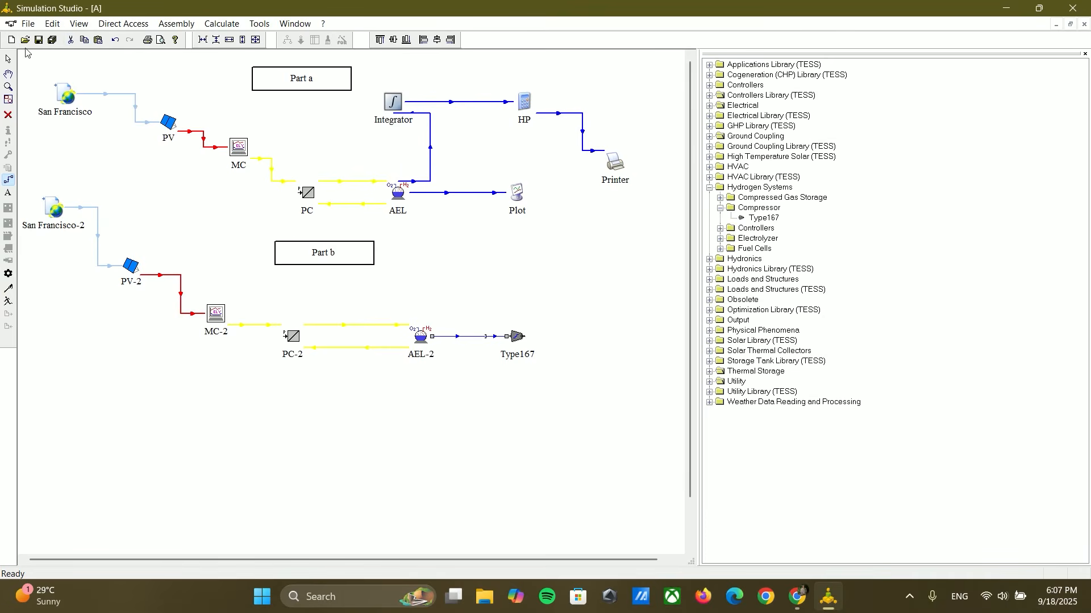
Step: Set the Type167 compressor's gas inlet pressure to 7 bar and its on/off switch to 1
{"action": "double_click", "coordinate": [516, 337]}
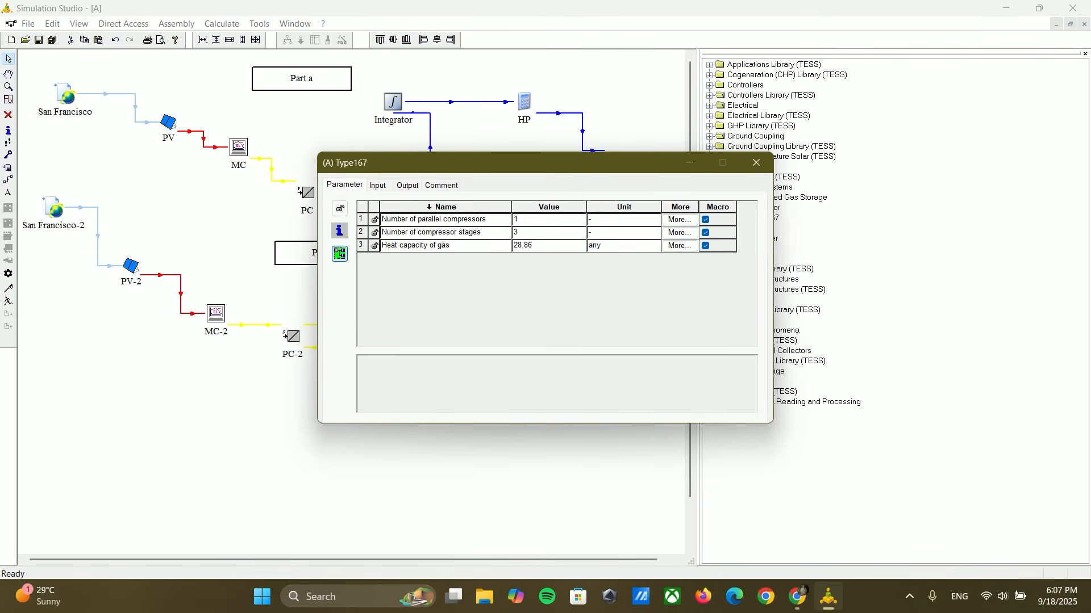
{"action": "left_click", "coordinate": [379, 185]}
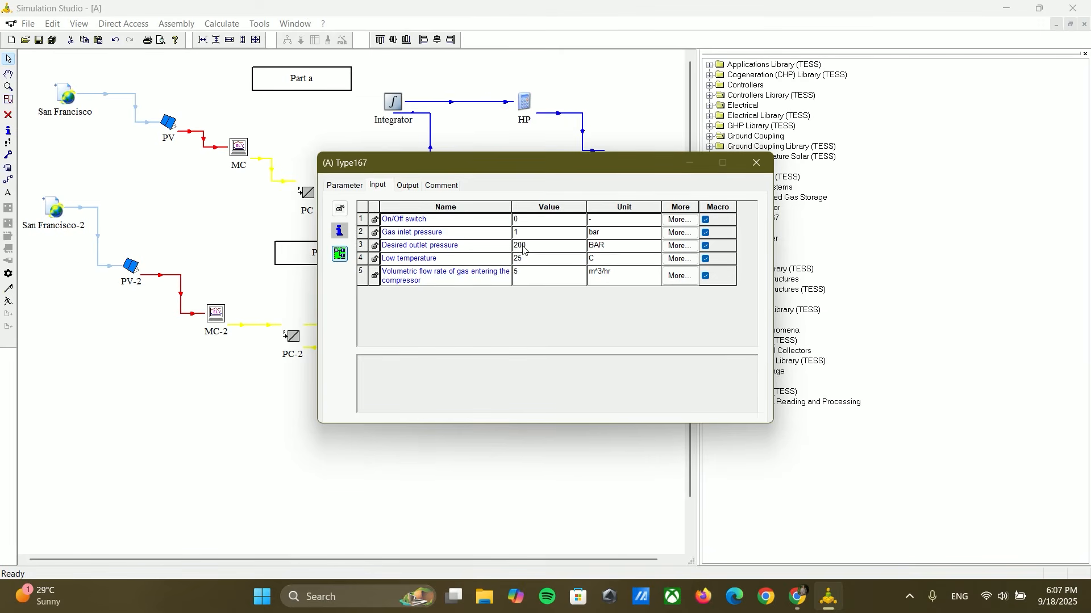
{"action": "left_click", "coordinate": [519, 238]}
{"action": "left_click", "coordinate": [517, 233]}
{"action": "type", "text": "7"}
{"action": "left_click", "coordinate": [519, 225]}
{"action": "left_click", "coordinate": [519, 222]}
{"action": "left_click", "coordinate": [756, 164]}
Step: Connect AEL-2's hydrogen production rate to the Type167 compressor's volumetric flow rate of gas entering the compressor
{"action": "double_click", "coordinate": [451, 339]}
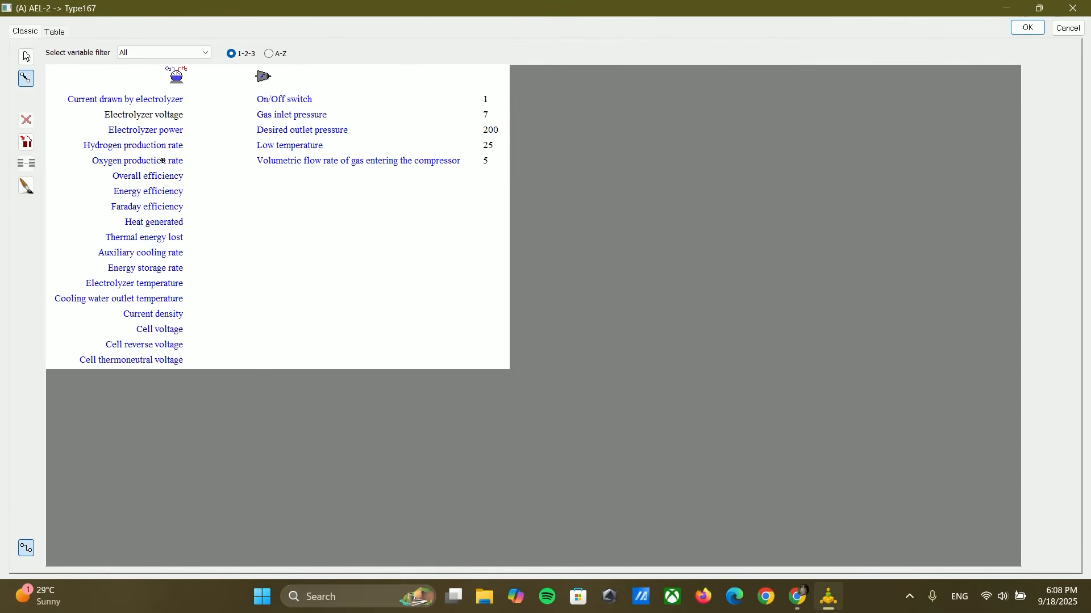
{"action": "left_click", "coordinate": [170, 147]}
{"action": "left_click", "coordinate": [300, 163]}
{"action": "left_click", "coordinate": [1025, 29]}
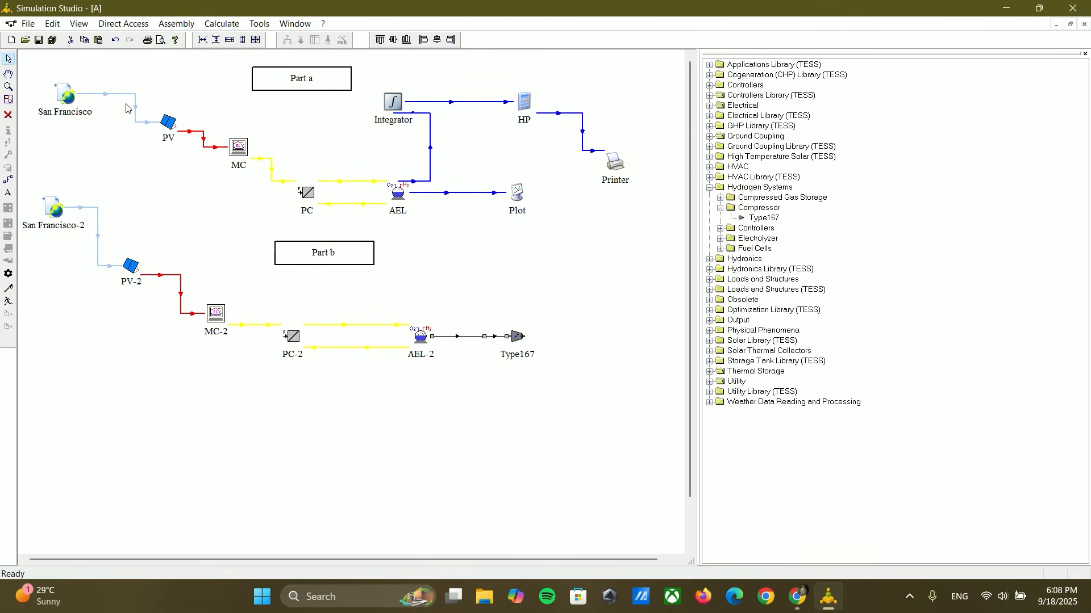
Step: Format the link between AEL-2 and Type167 as a blue line with 1 Point width
{"action": "right_click", "coordinate": [468, 341]}
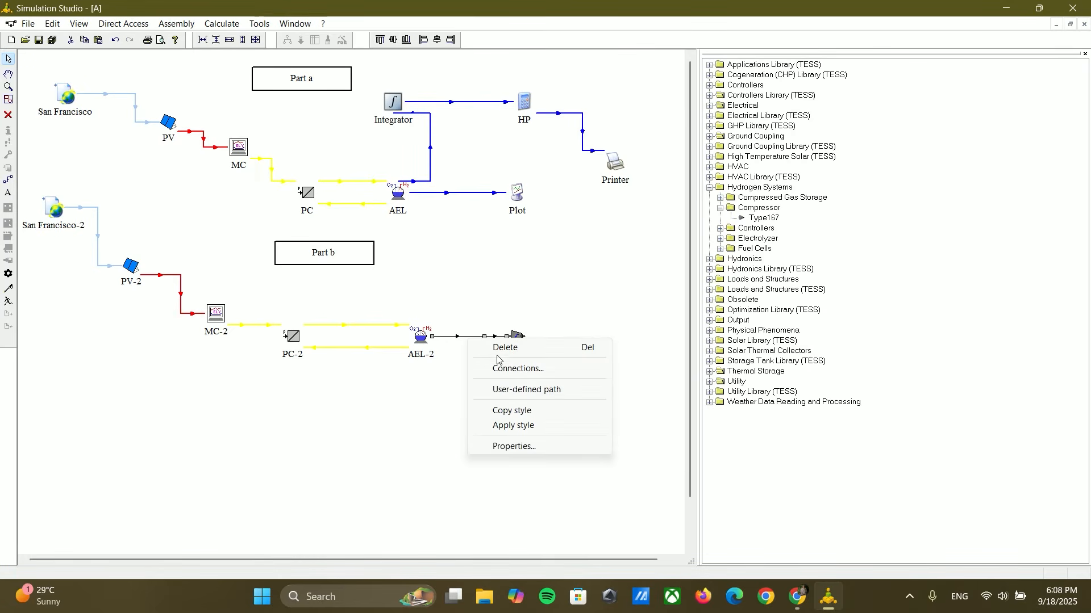
{"action": "left_click", "coordinate": [510, 445]}
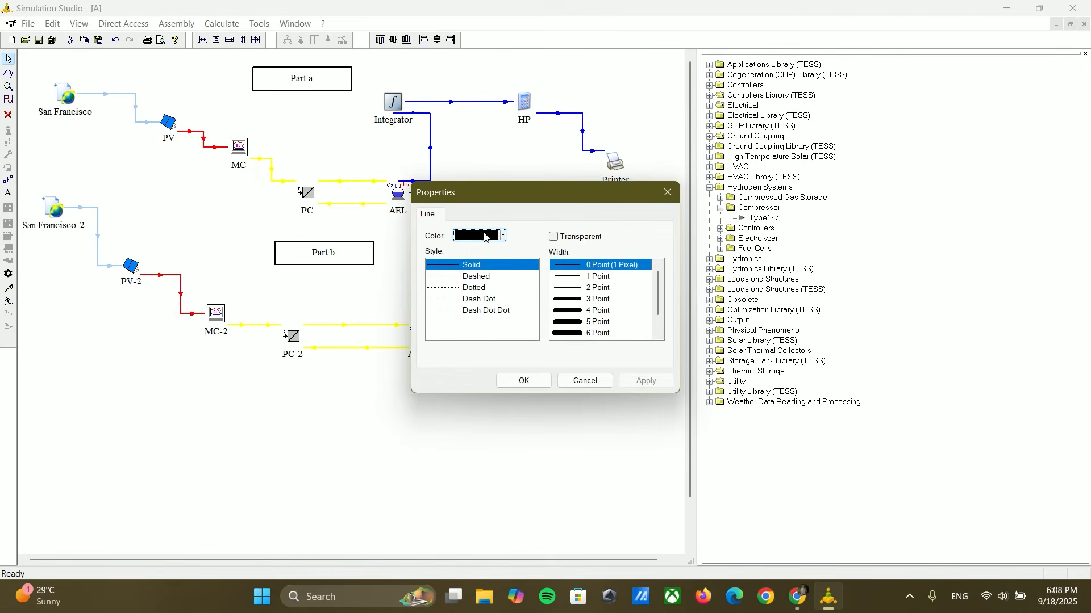
{"action": "left_click", "coordinate": [485, 237]}
{"action": "left_click", "coordinate": [461, 301]}
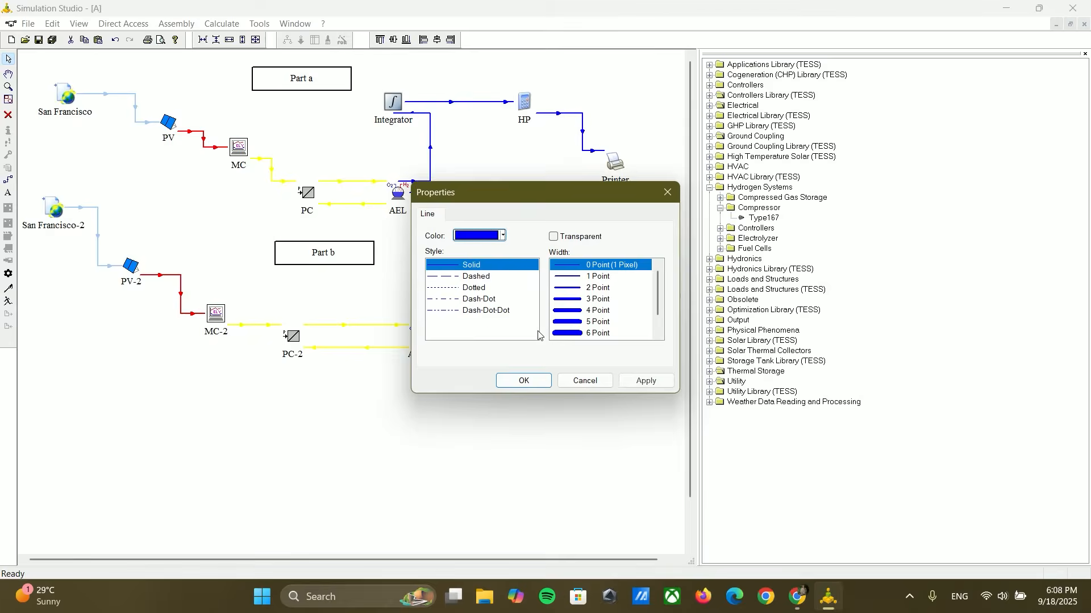
{"action": "left_click", "coordinate": [572, 279]}
{"action": "left_click", "coordinate": [634, 379]}
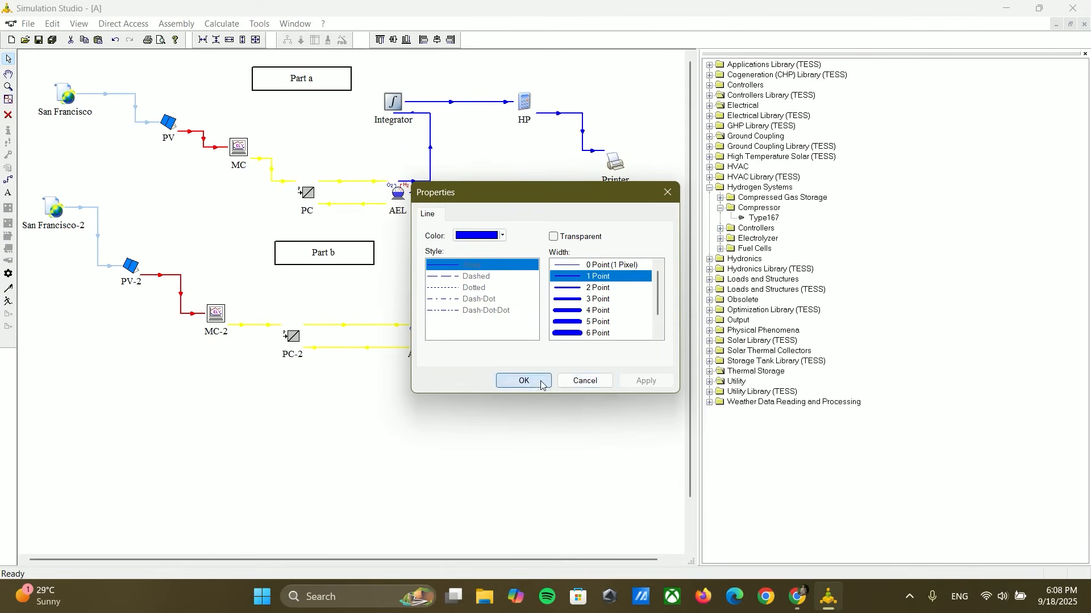
{"action": "left_click", "coordinate": [541, 385]}
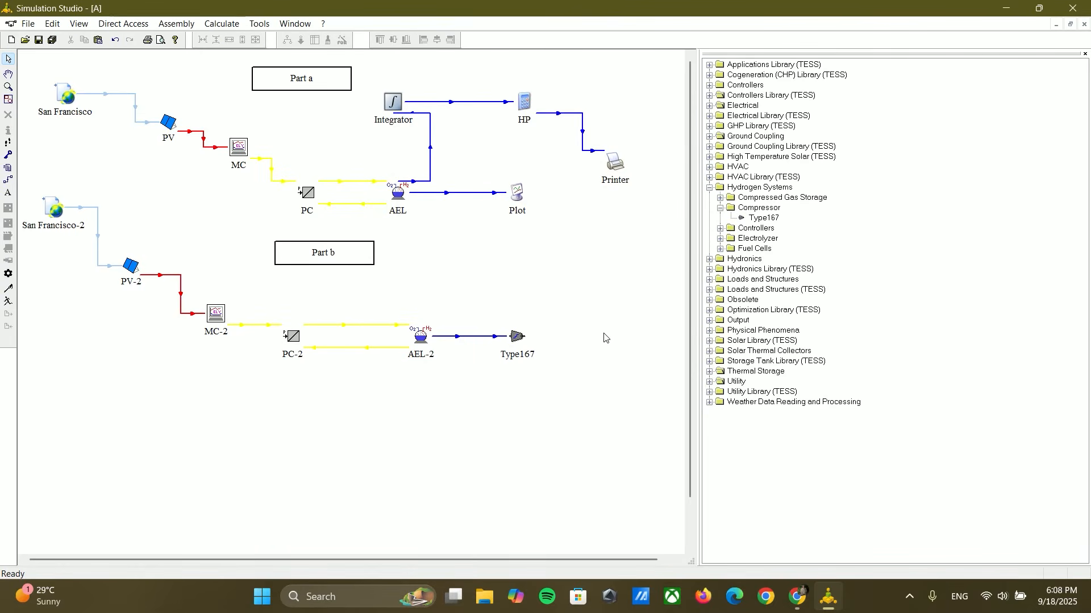
Step: Place a Type65d online plotter without file beside the Type167 compressor
{"action": "left_click", "coordinate": [721, 207]}
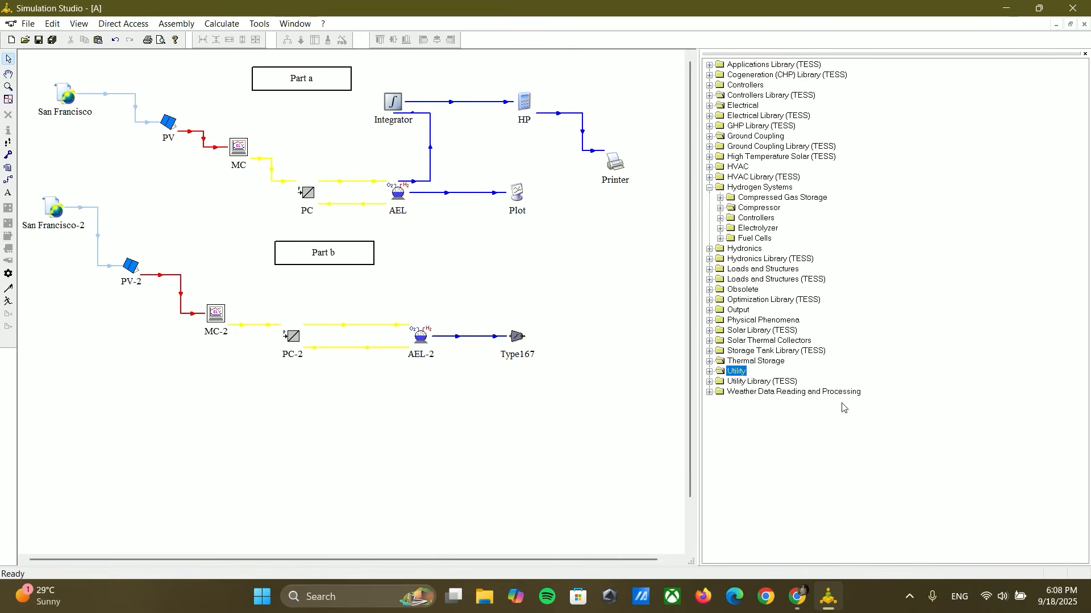
{"action": "left_click", "coordinate": [710, 310]}
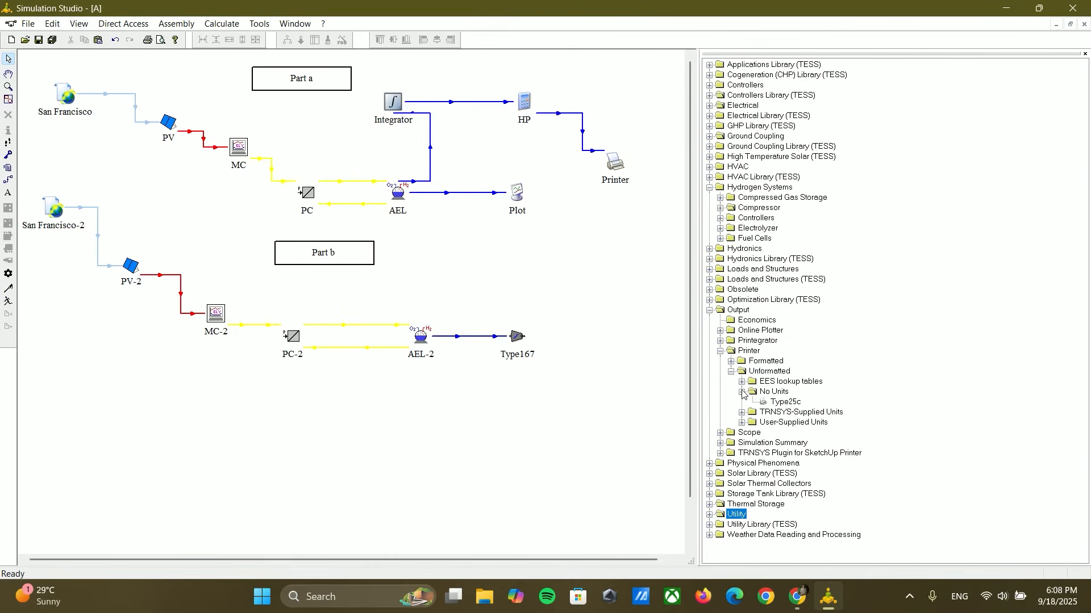
{"action": "left_click", "coordinate": [719, 331]}
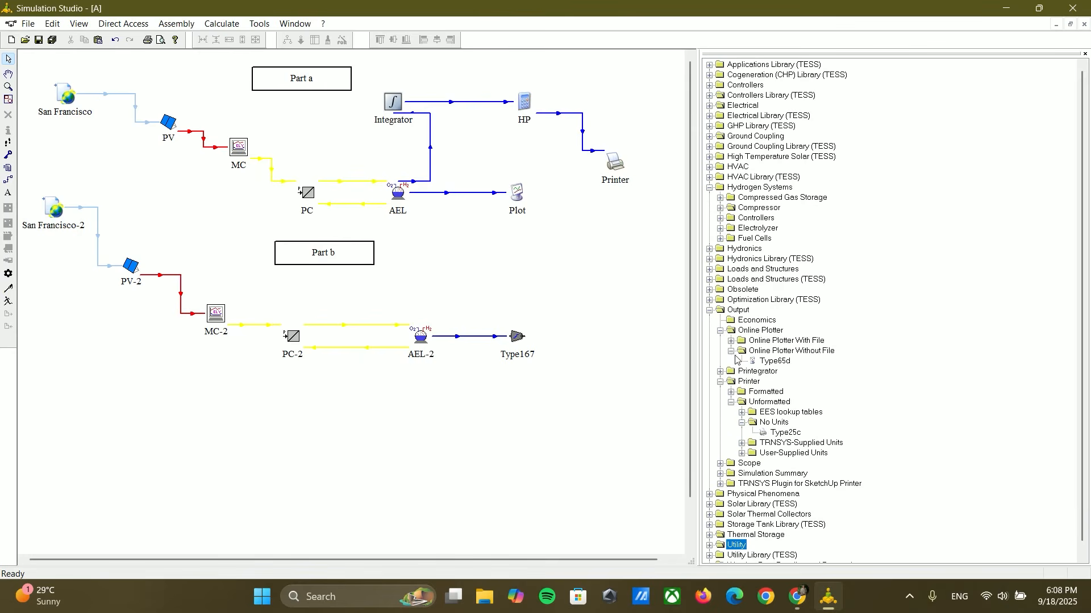
{"action": "left_click_drag", "start_coordinate": [767, 363], "coordinate": [608, 341]}
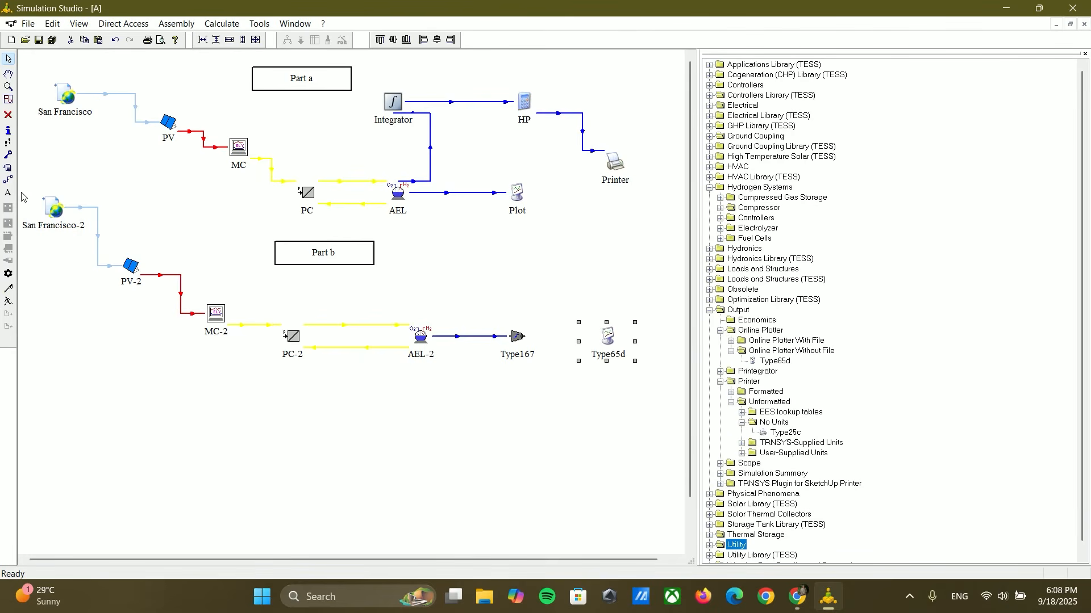
Step: Link Type167 to Type65d and connect the compressor's volumetric outlet flow to Left axis variable-1
{"action": "left_click_drag", "start_coordinate": [530, 335], "coordinate": [591, 336]}
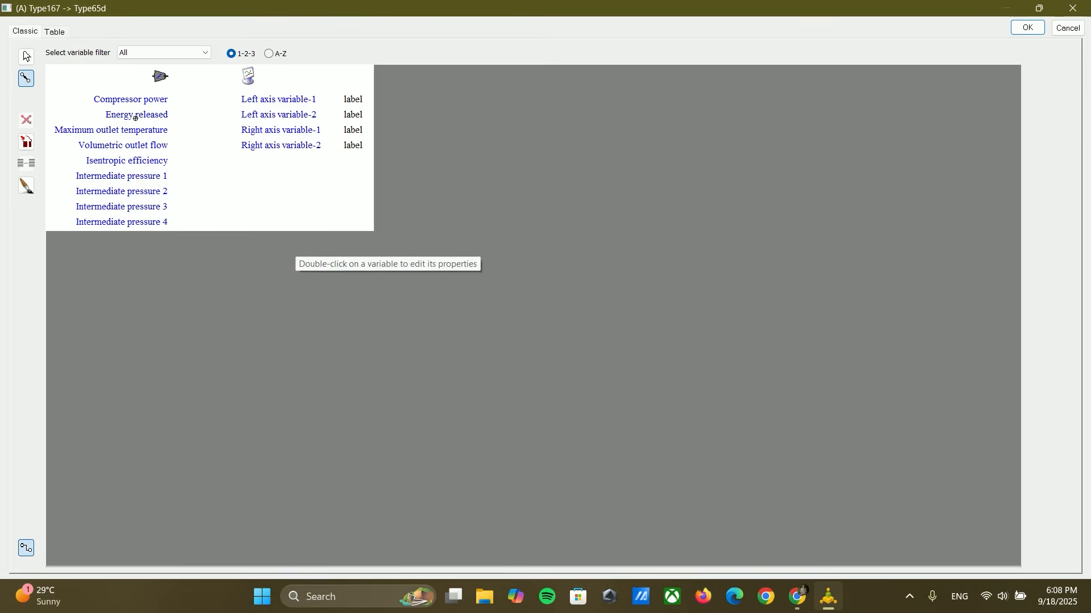
{"action": "left_click", "coordinate": [156, 146]}
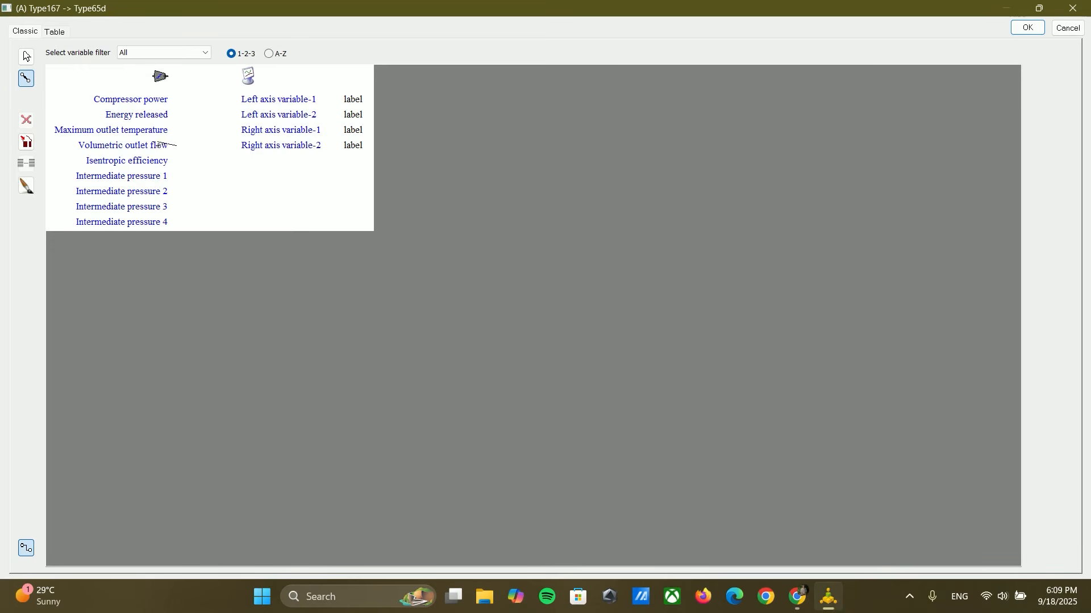
{"action": "left_click", "coordinate": [263, 99]}
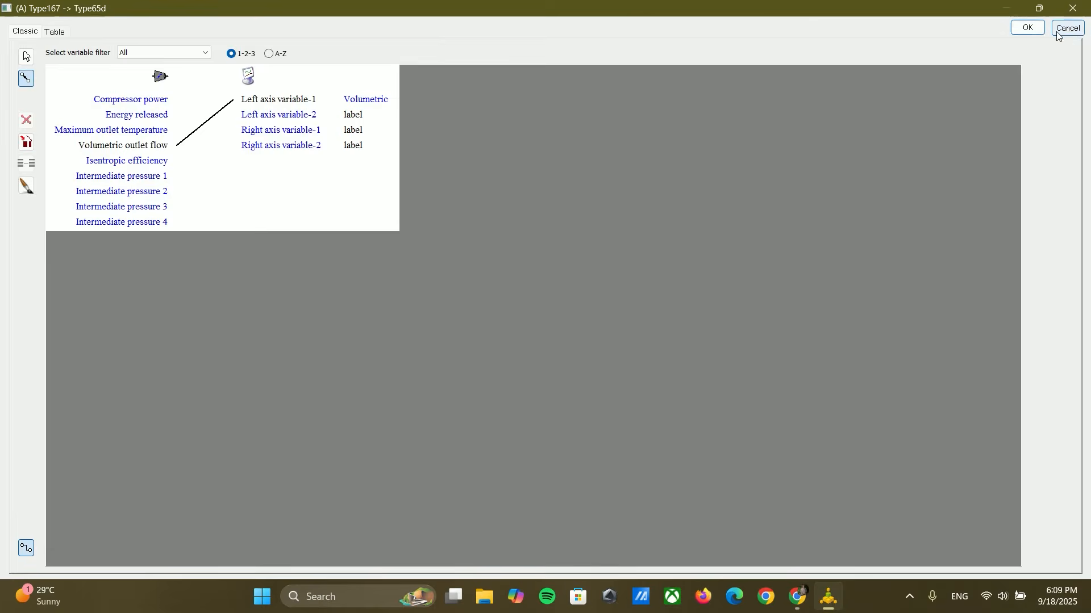
{"action": "left_click", "coordinate": [1039, 30]}
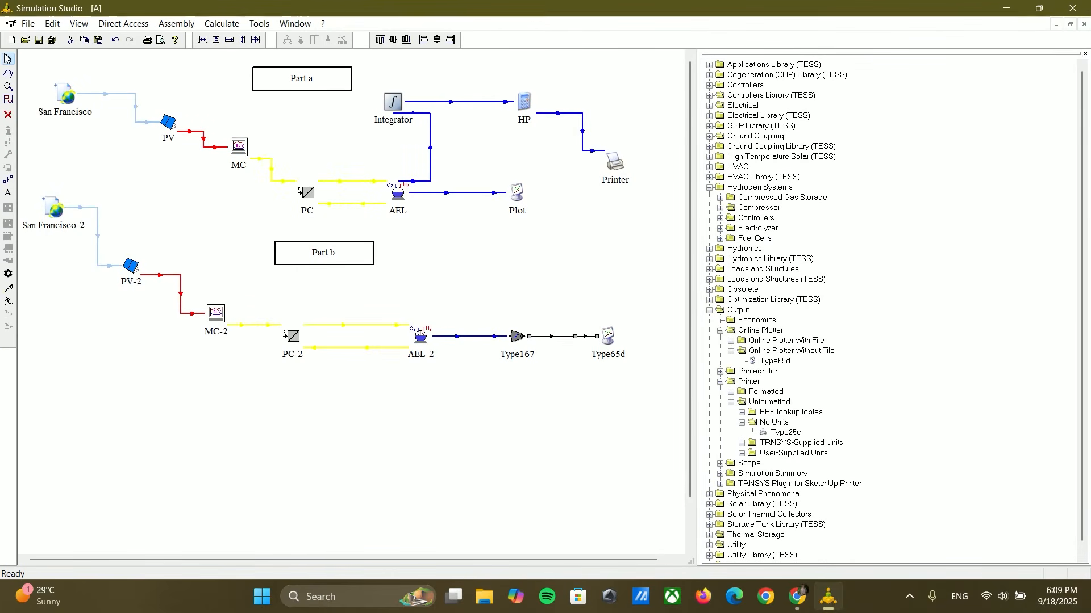
Step: Set the Type65d plotter's left axis maximum to 10
{"action": "double_click", "coordinate": [607, 336]}
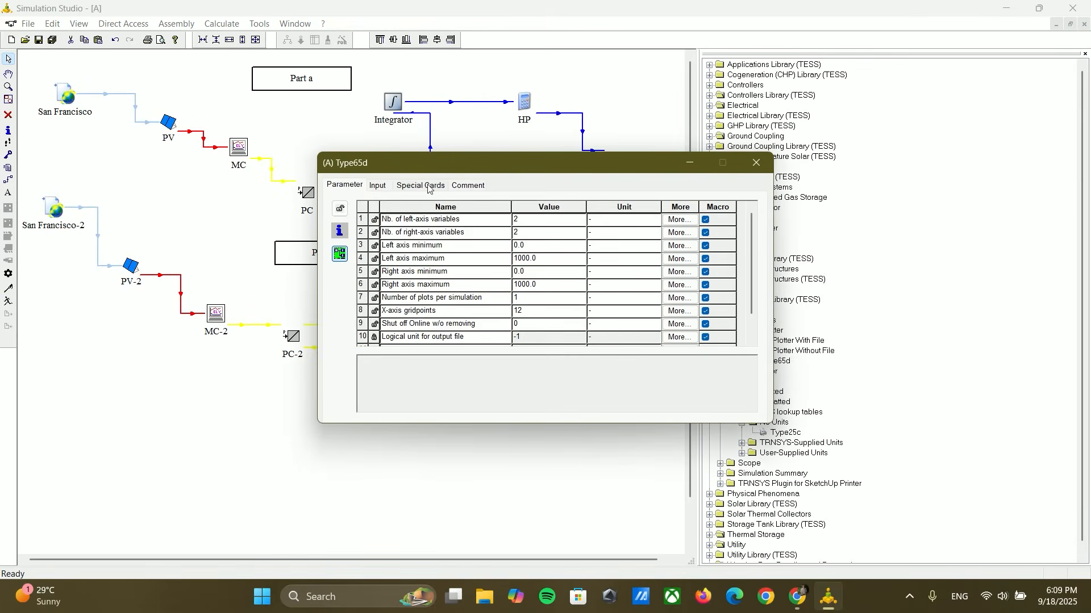
{"action": "left_click", "coordinate": [378, 187]}
{"action": "left_click", "coordinate": [411, 187]}
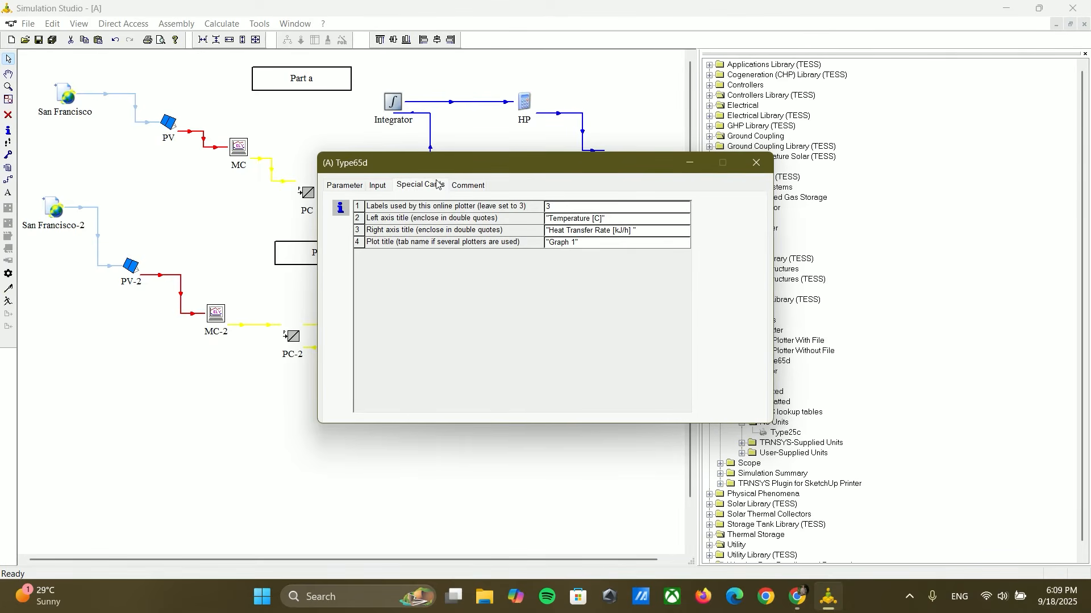
{"action": "left_click", "coordinate": [341, 185]}
{"action": "left_click", "coordinate": [531, 256]}
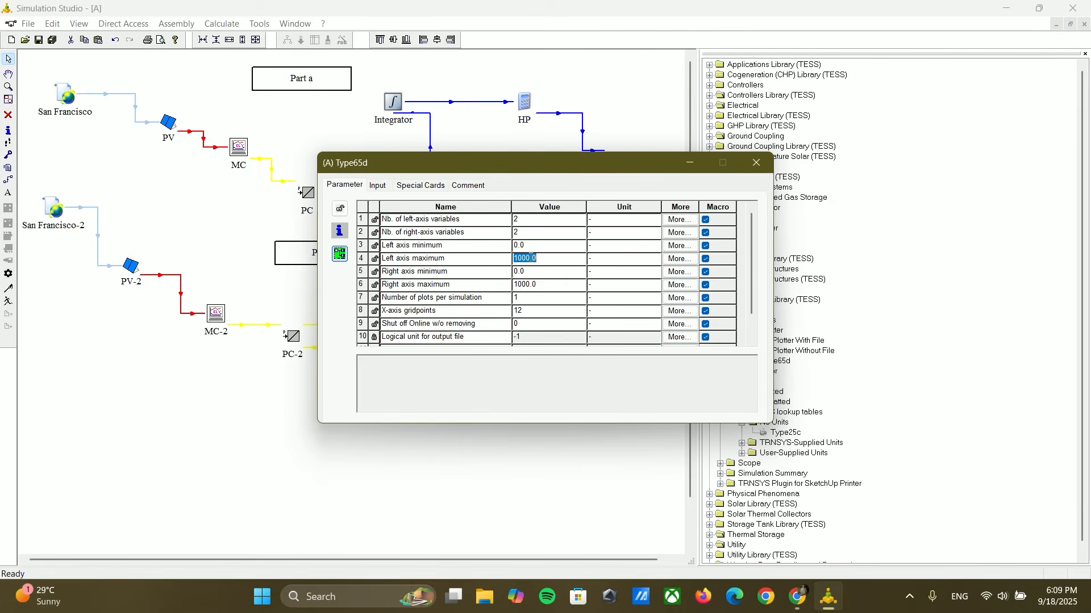
{"action": "type", "text": "20"}
{"action": "left_click", "coordinate": [757, 163]}
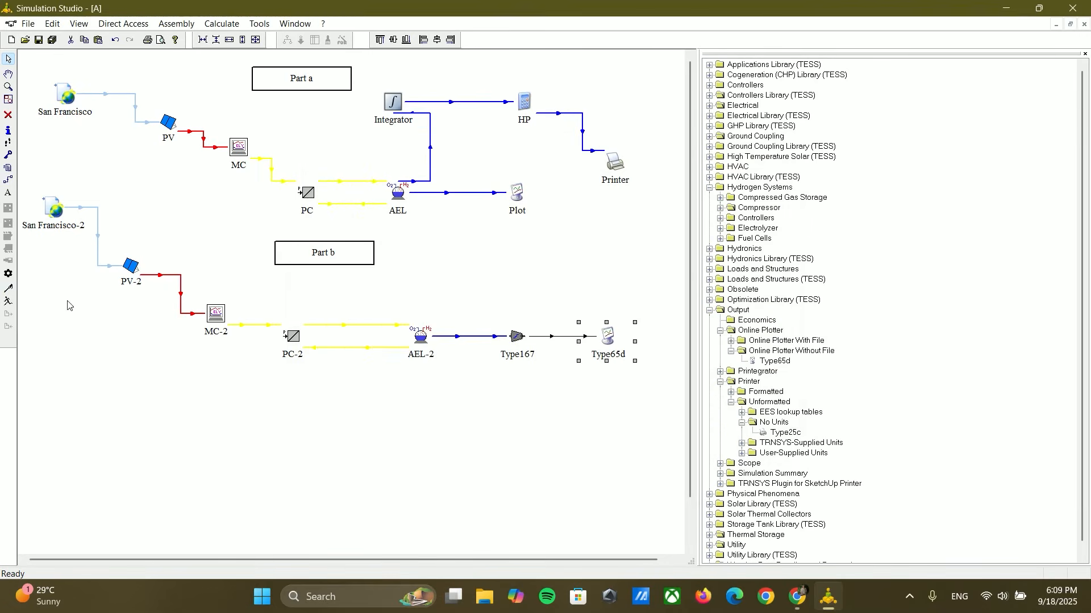
Step: Run the simulation, compare the hydrogen and volumetric outlet flow plots, and close the online plotter
{"action": "left_click", "coordinate": [8, 301]}
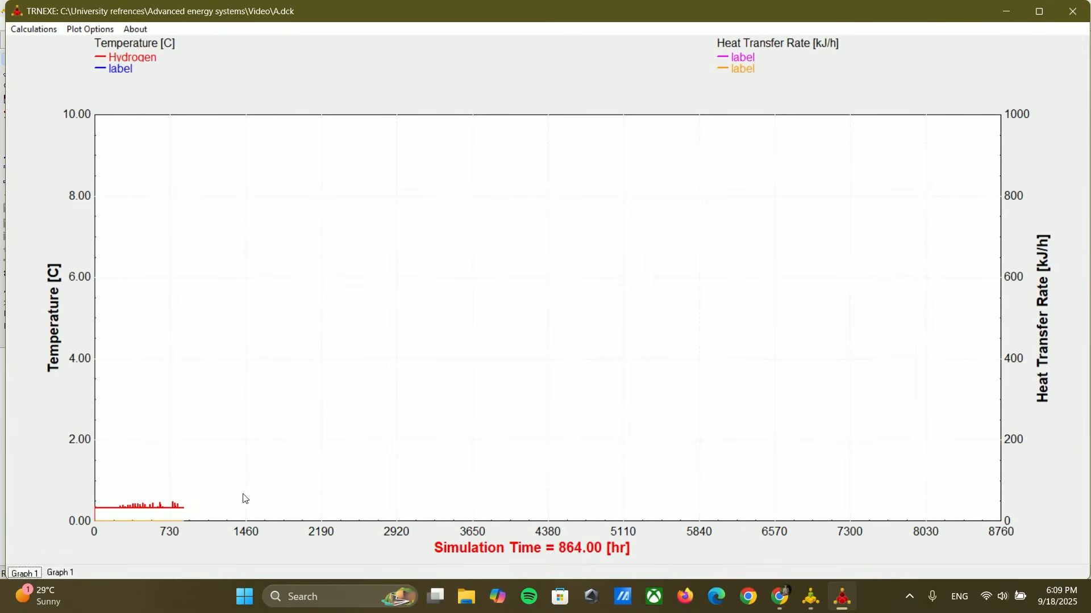
{"action": "mouse_move", "coordinate": [17, 583]}
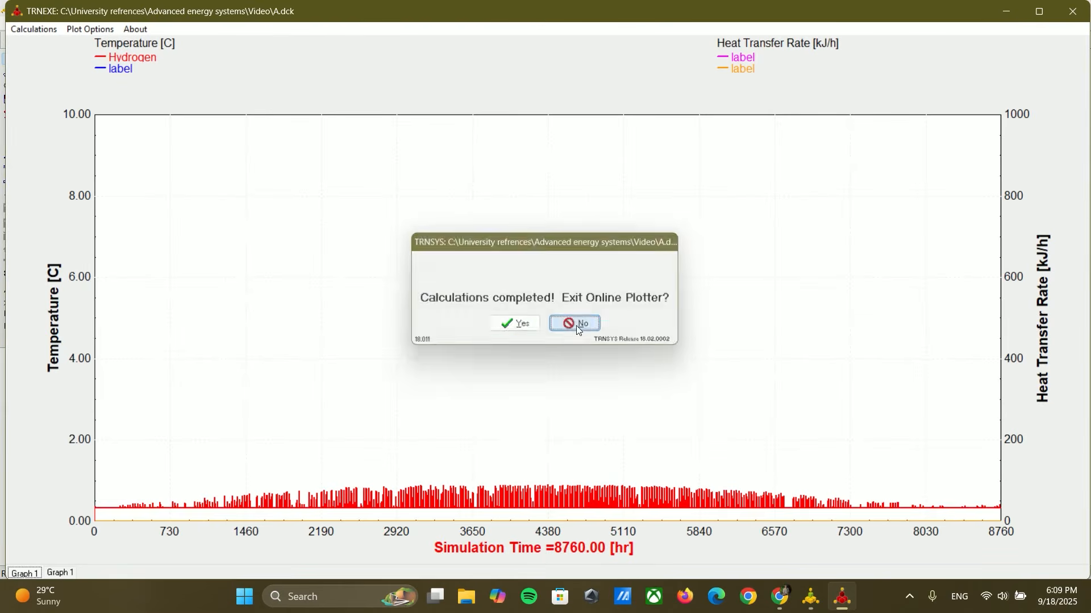
{"action": "left_click", "coordinate": [577, 325]}
{"action": "left_click", "coordinate": [70, 575]}
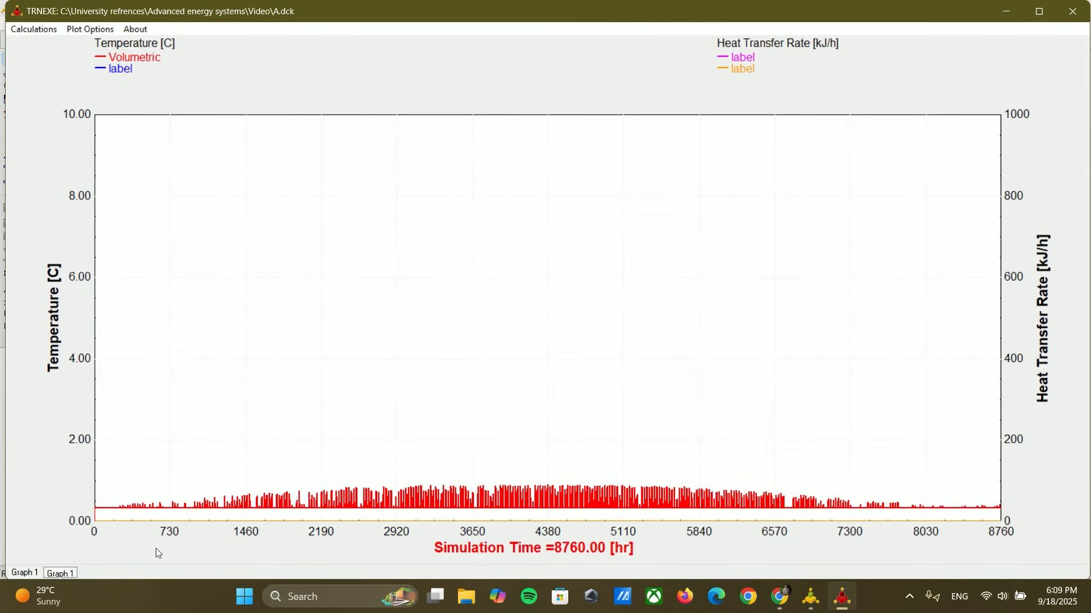
{"action": "left_click", "coordinate": [34, 573]}
{"action": "left_click", "coordinate": [1079, 14]}
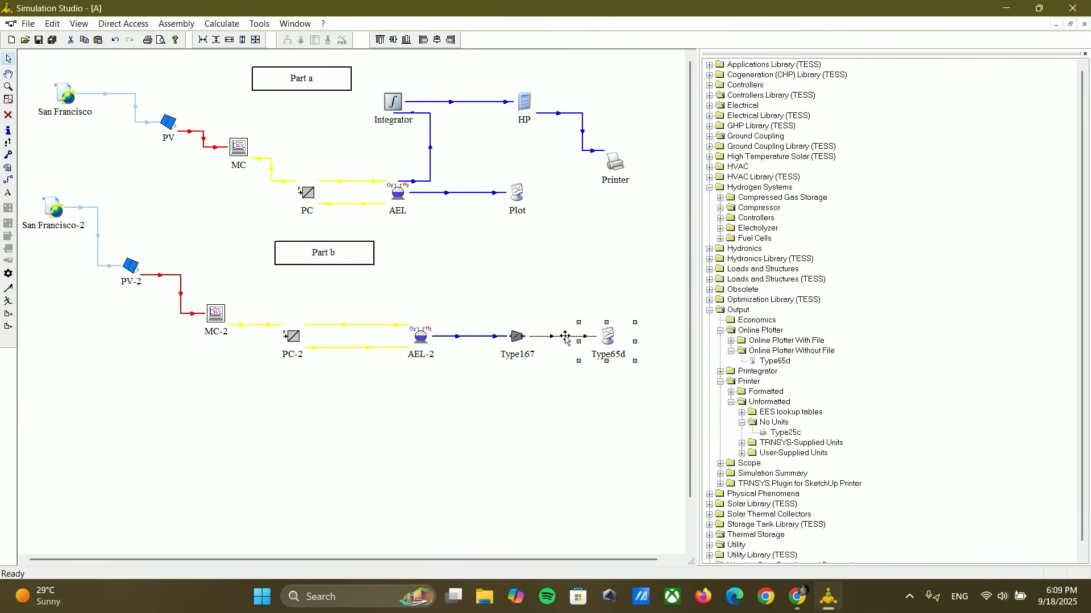
Step: Copy the blue line style of the AEL-2 to Type167 link onto the Type167 to Type65d link
{"action": "right_click", "coordinate": [565, 340]}
{"action": "right_click", "coordinate": [476, 337]}
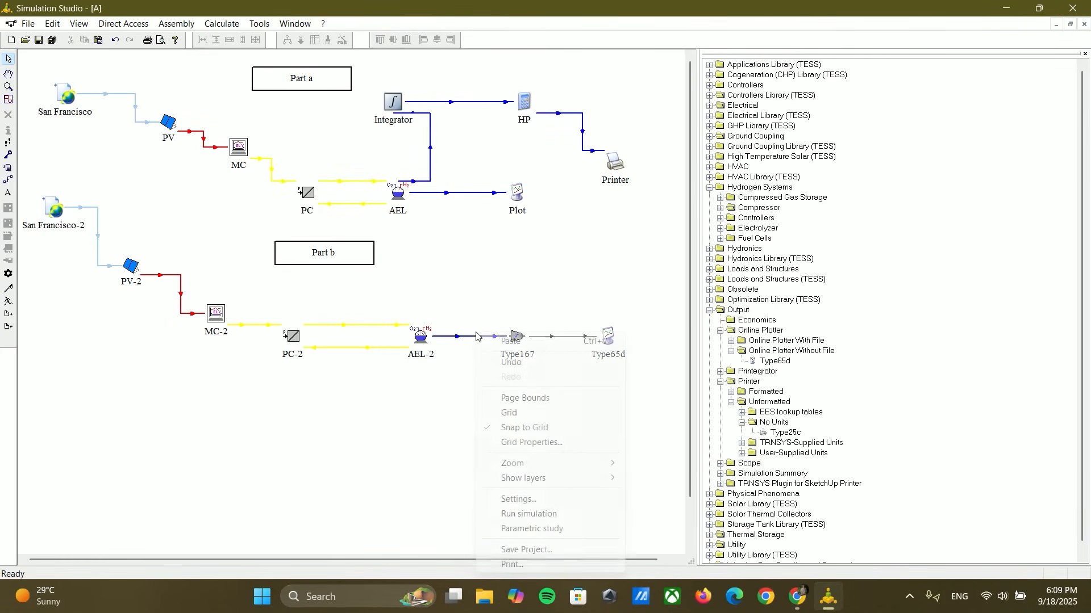
{"action": "right_click", "coordinate": [476, 336]}
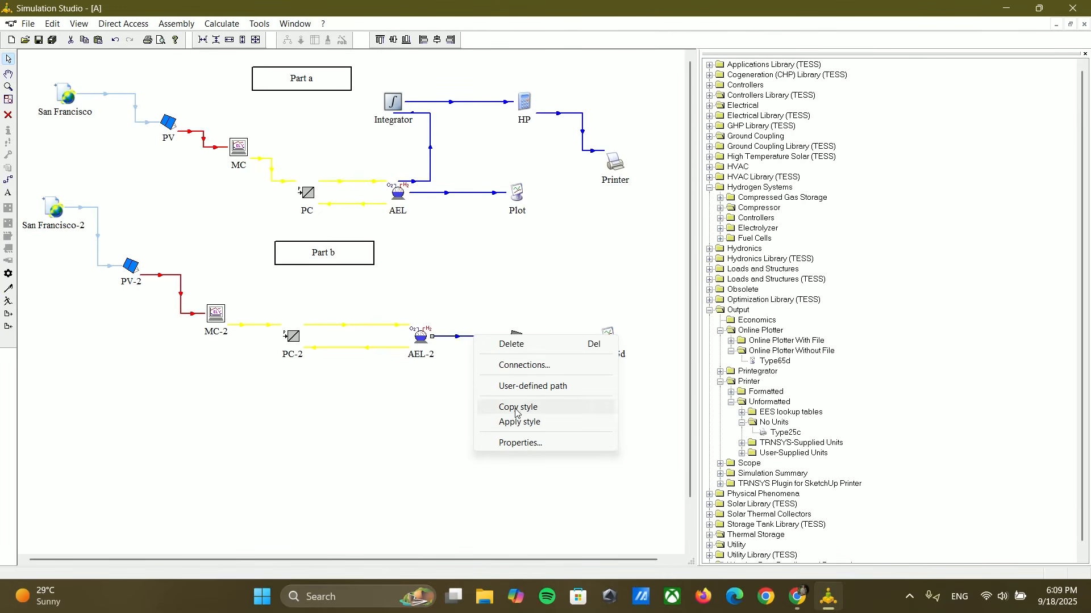
{"action": "left_click", "coordinate": [516, 407]}
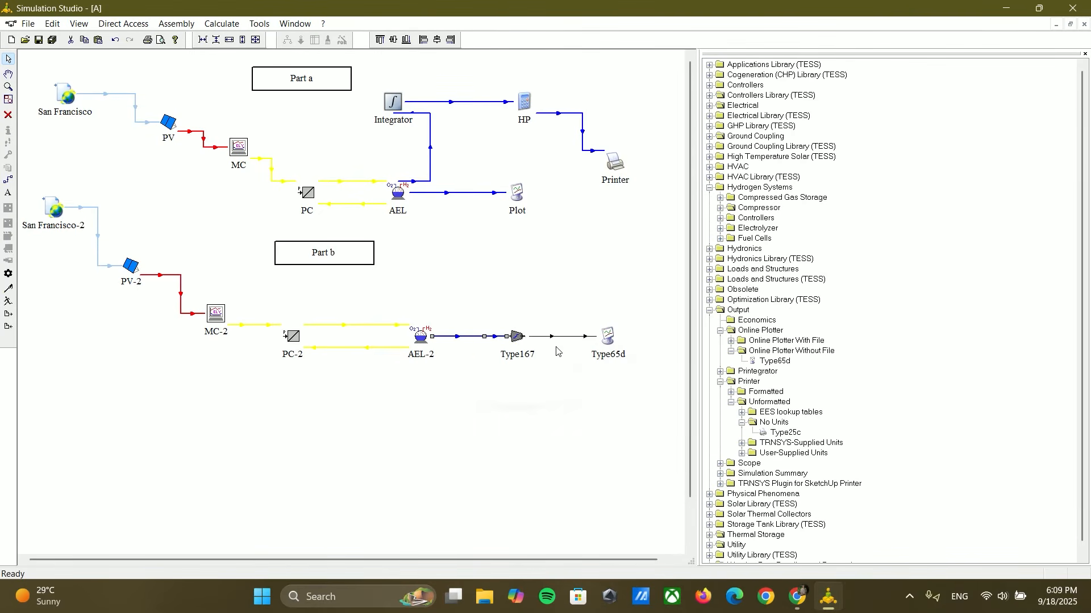
{"action": "right_click", "coordinate": [560, 336]}
{"action": "left_click", "coordinate": [604, 426]}
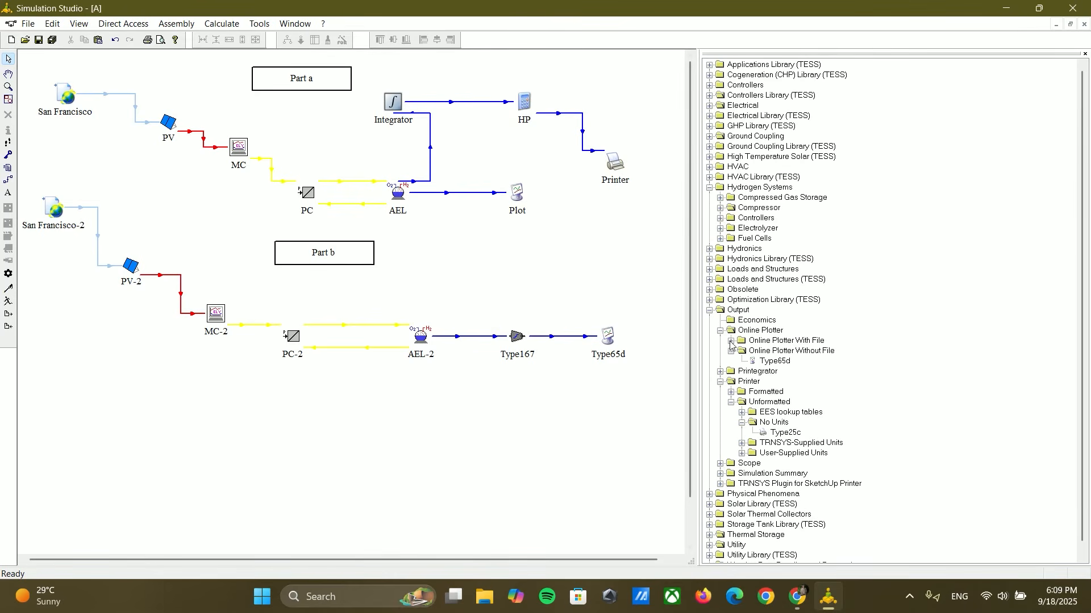
Step: Place a Type164b real-gas hydrogen storage tank below AEL-2
{"action": "left_click", "coordinate": [720, 197]}
{"action": "left_click", "coordinate": [731, 208]}
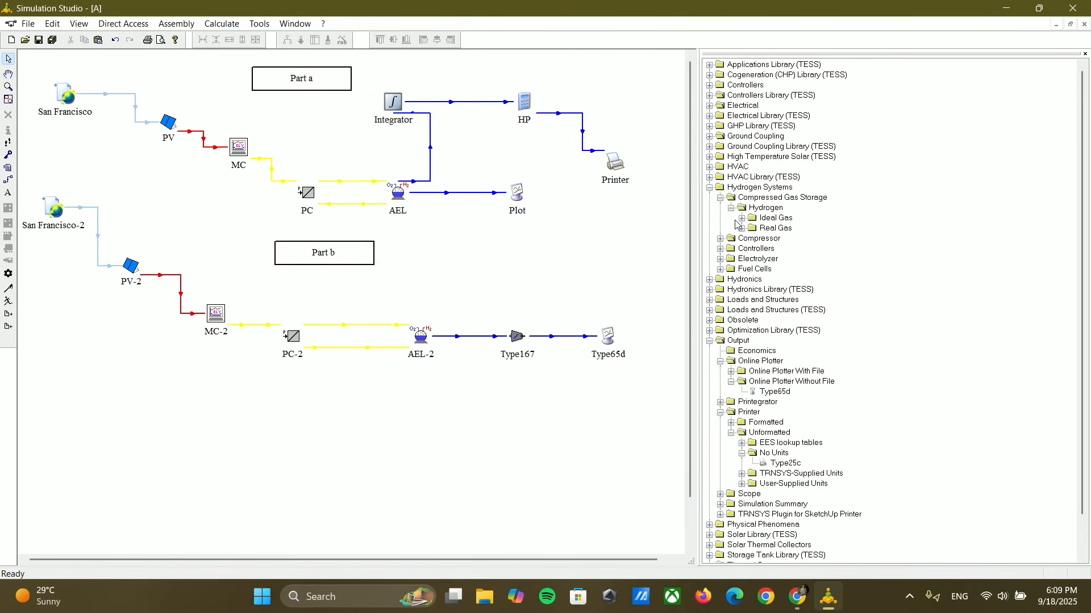
{"action": "left_click", "coordinate": [742, 228]}
{"action": "left_click_drag", "start_coordinate": [788, 242], "coordinate": [443, 423]}
Step: Link Type167 to Type164b and connect volumetric outlet flow to the volumetric rate of gas entering the tank
{"action": "left_click", "coordinate": [8, 181]}
{"action": "left_click_drag", "start_coordinate": [510, 350], "coordinate": [433, 400]}
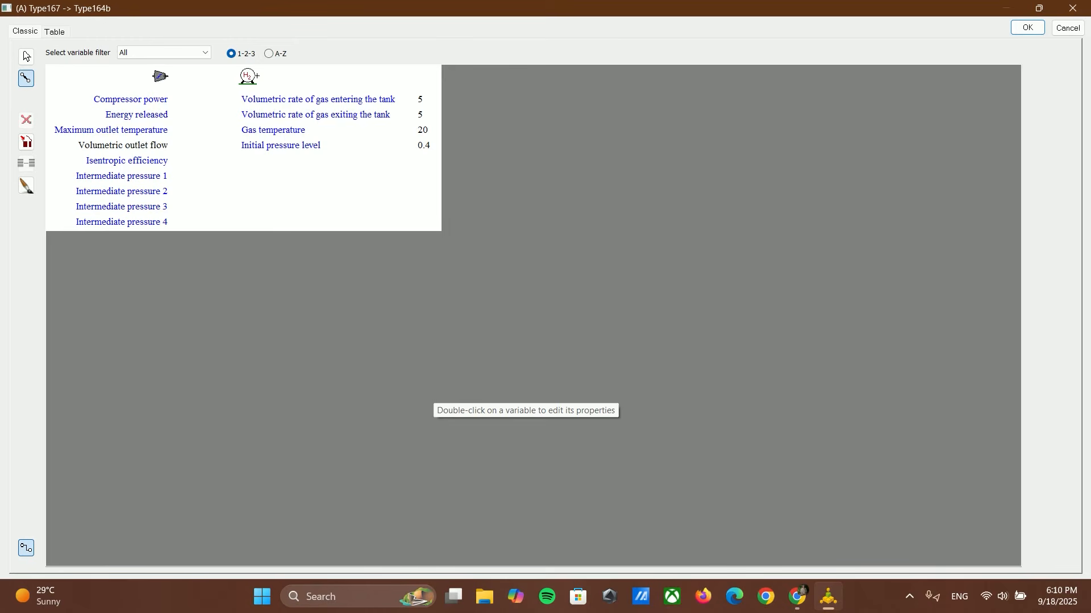
{"action": "left_click", "coordinate": [170, 145]}
{"action": "left_click", "coordinate": [267, 99]}
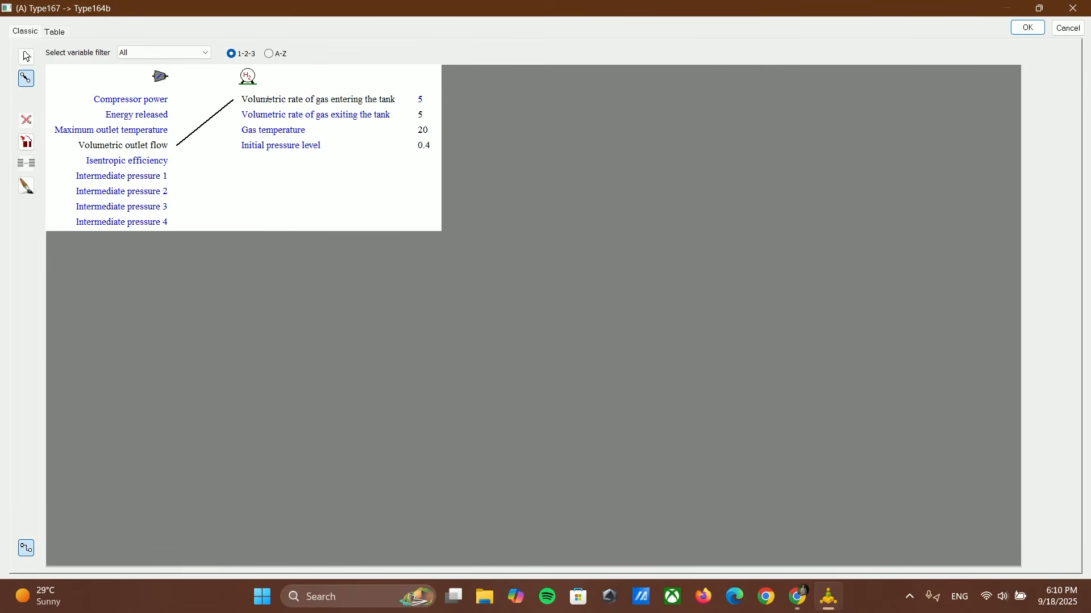
{"action": "left_click", "coordinate": [1027, 28]}
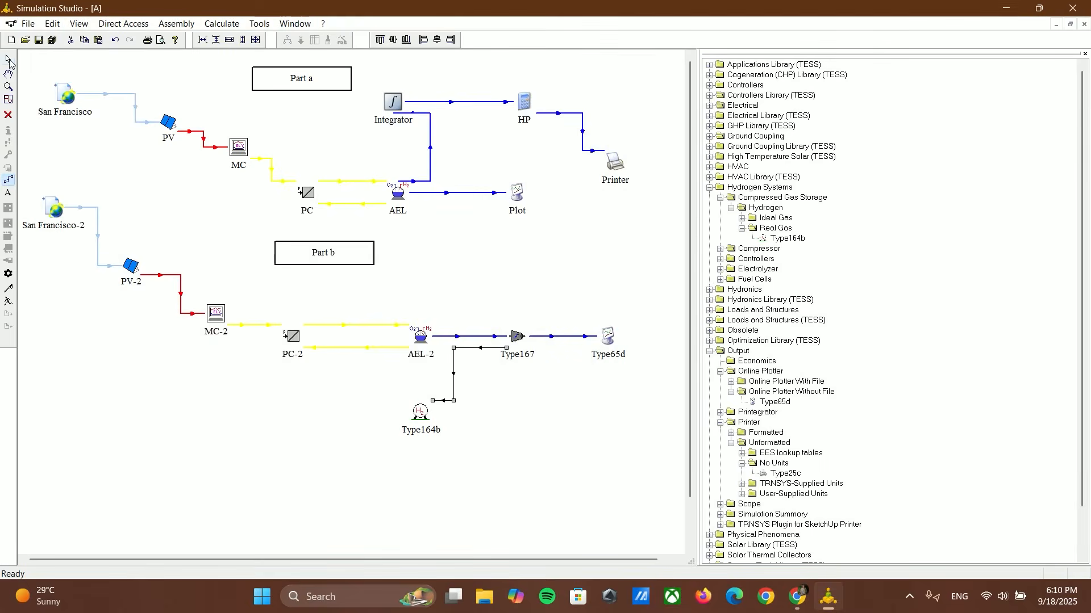
Step: Set the Type164b tank's volume to 370 m^3 and its maximum pressure to 350 bar
{"action": "double_click", "coordinate": [420, 412]}
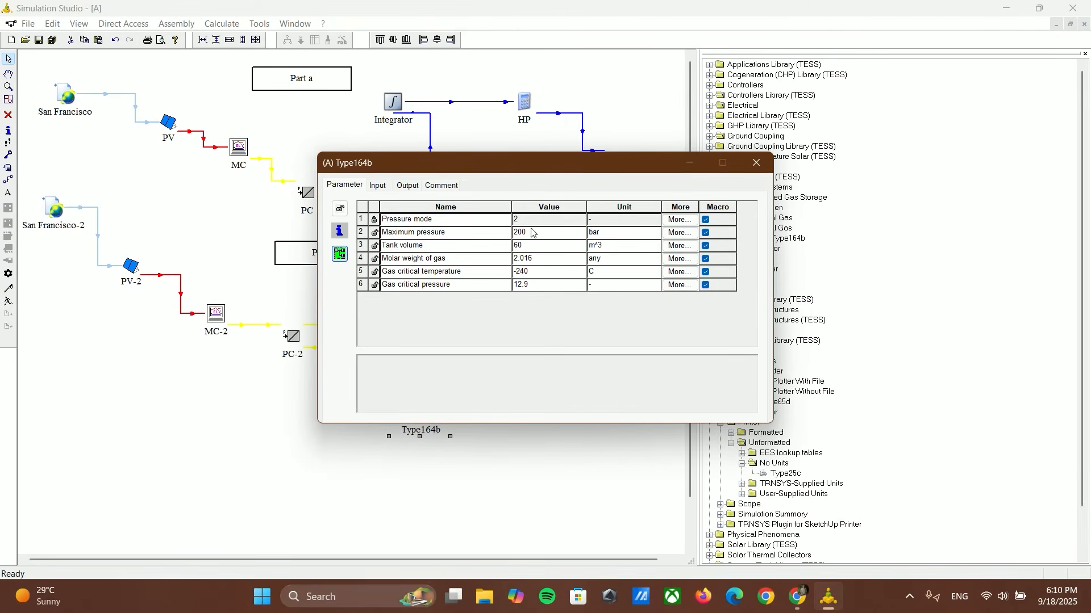
{"action": "left_click", "coordinate": [521, 246]}
{"action": "type", "text": "3"}
{"action": "type", "text": "7."}
{"action": "left_click", "coordinate": [537, 234]}
{"action": "double_click", "coordinate": [527, 233]}
{"action": "type", "text": "3"}
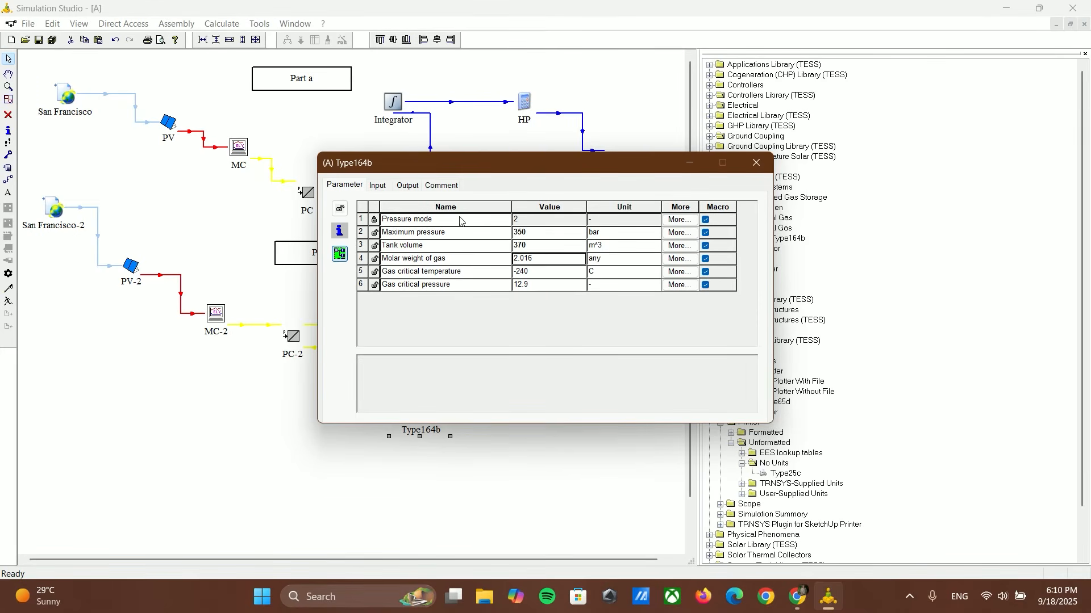
{"action": "left_click", "coordinate": [376, 189]}
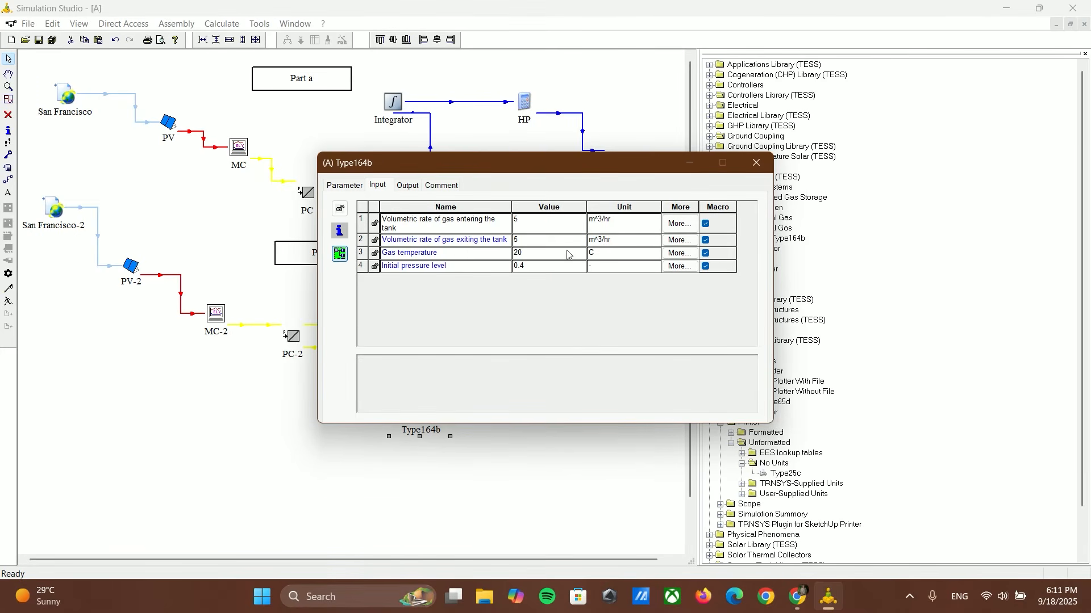
{"action": "left_click", "coordinate": [751, 168]}
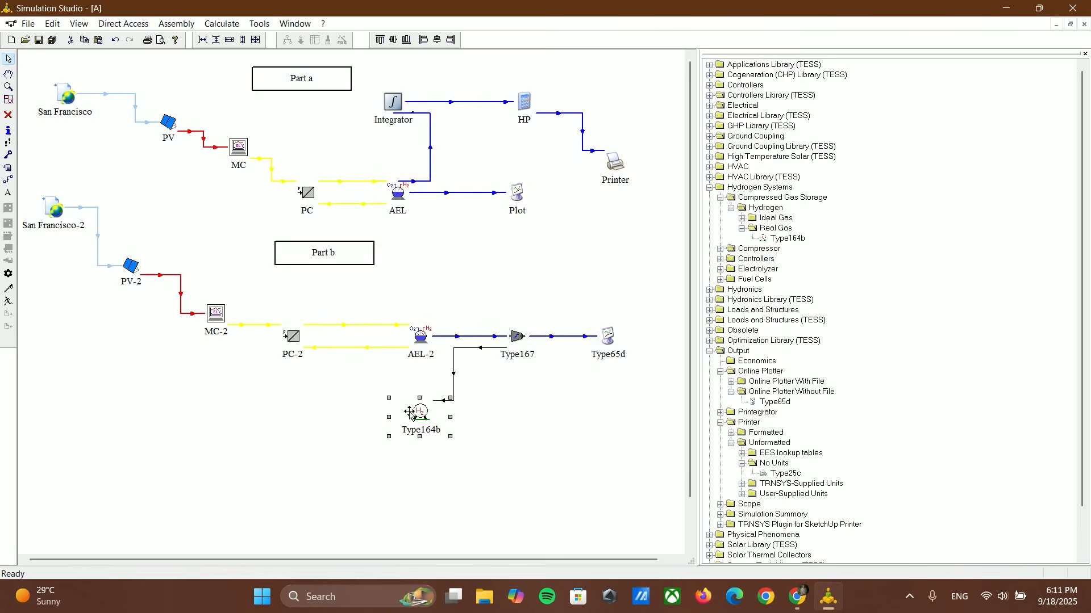
Step: Create a link from the Type164b tank to MC-2
{"action": "left_click", "coordinate": [9, 180]}
{"action": "left_click_drag", "start_coordinate": [415, 409], "coordinate": [209, 331]}
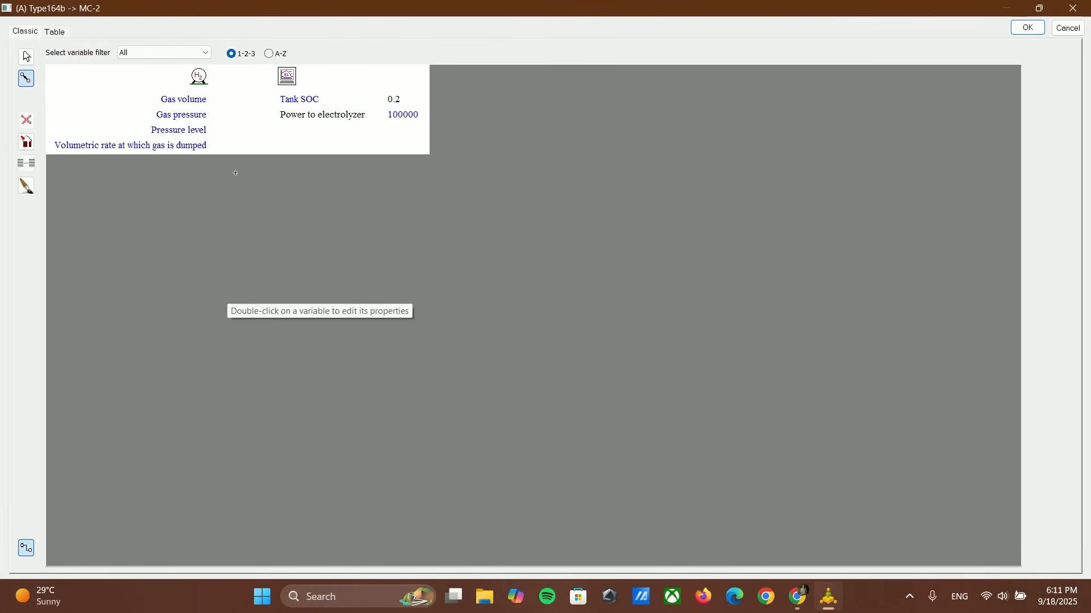
{"action": "left_click_drag", "start_coordinate": [203, 115], "coordinate": [310, 100]}
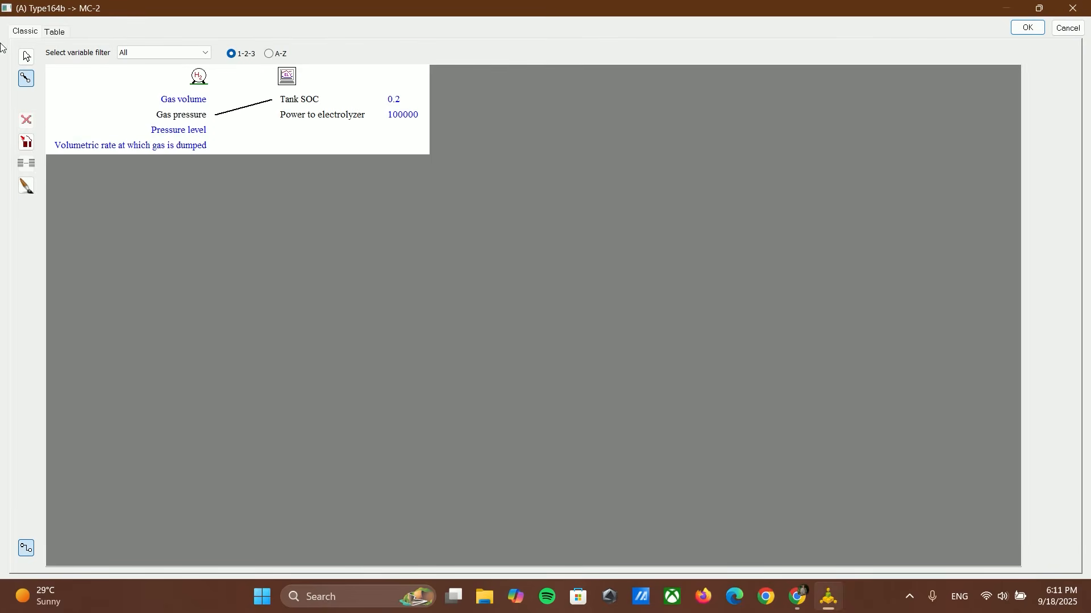
{"action": "left_click", "coordinate": [26, 56]}
{"action": "left_click", "coordinate": [222, 113]}
{"action": "left_click", "coordinate": [26, 122]}
Step: Connect the Type164b tank's pressure level to MC-2's Tank SOC
{"action": "left_click_drag", "start_coordinate": [203, 131], "coordinate": [286, 98]}
{"action": "left_click", "coordinate": [1034, 27]}
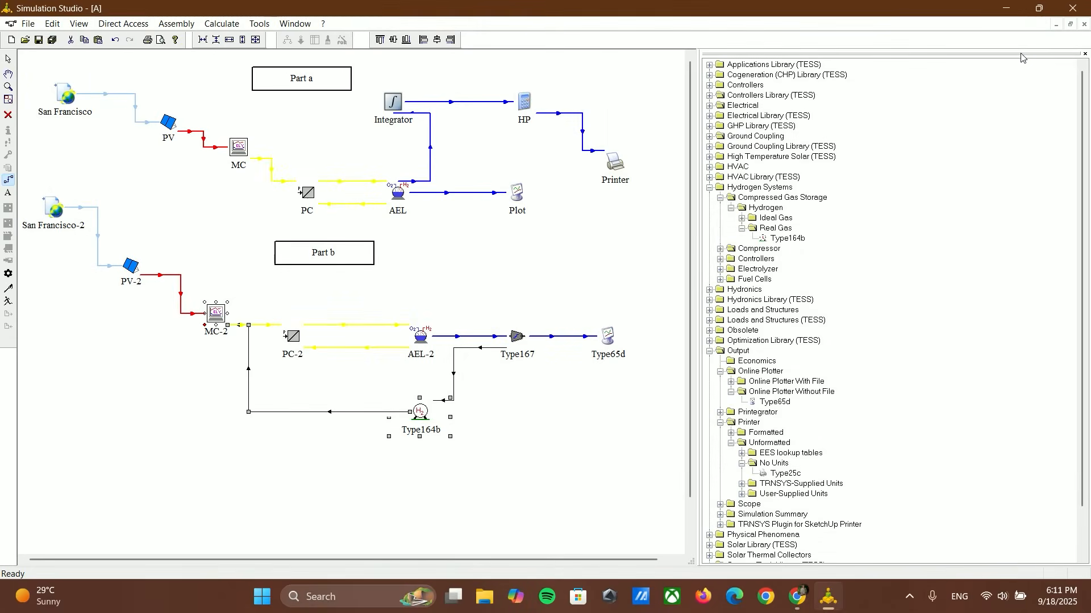
Step: Copy the yellow PC-2 to AEL-2 link style onto the Type164b to MC-2 link and move that link's endpoint to MC-2's lower edge
{"action": "right_click", "coordinate": [331, 324]}
{"action": "left_click", "coordinate": [372, 397]}
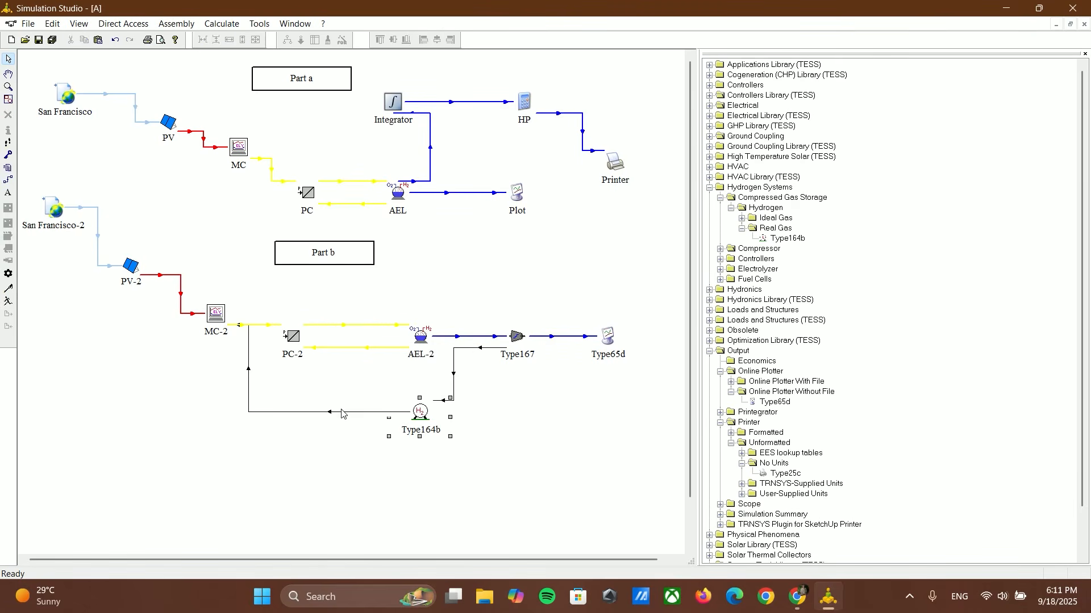
{"action": "right_click", "coordinate": [341, 413]}
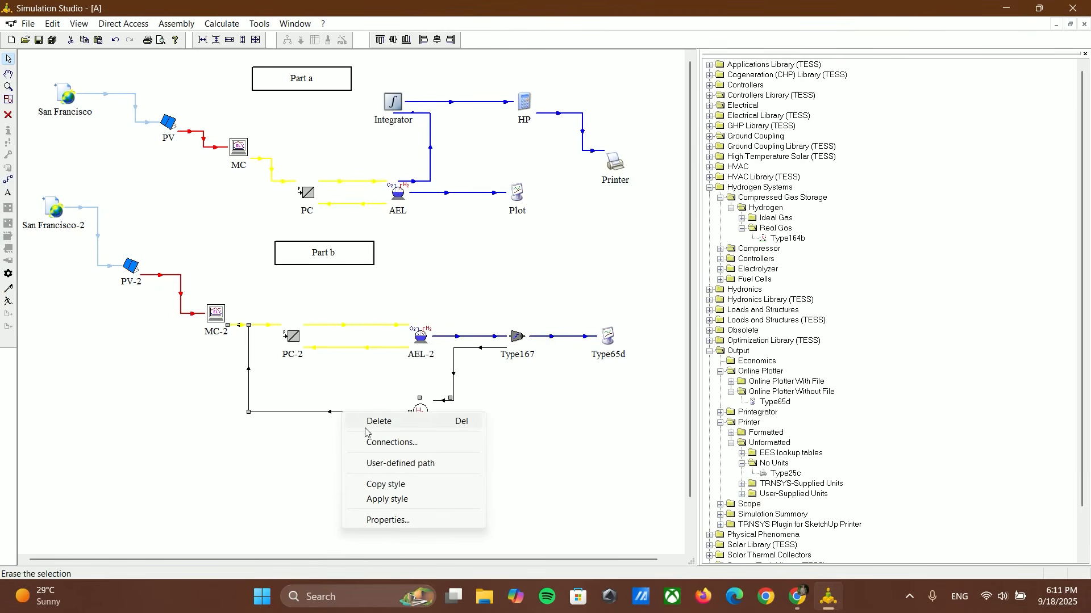
{"action": "left_click", "coordinate": [378, 500]}
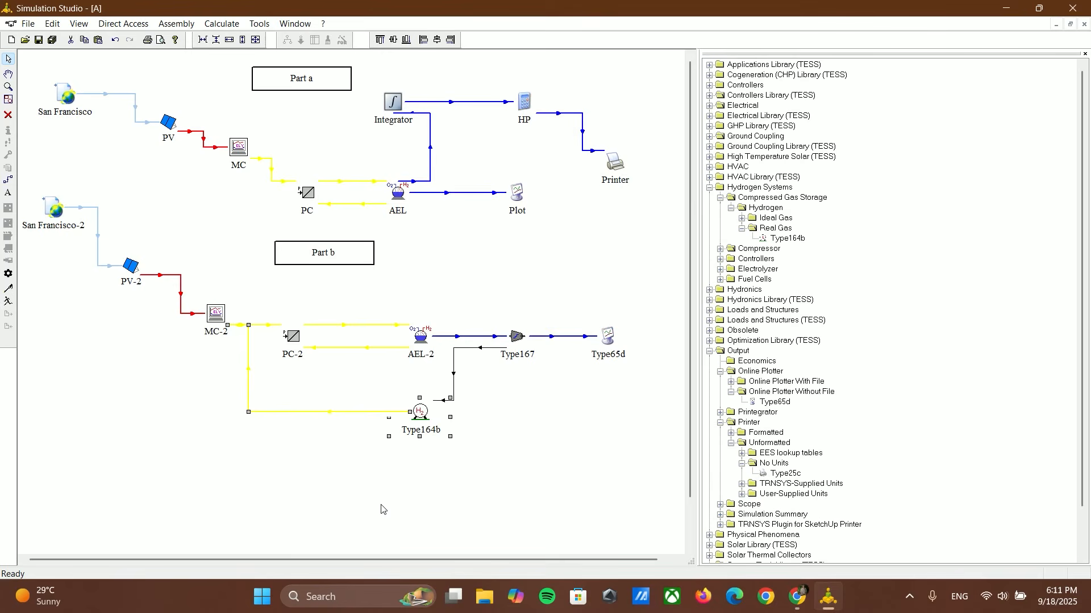
{"action": "left_click_drag", "start_coordinate": [238, 327], "coordinate": [216, 325]}
{"action": "left_click", "coordinate": [287, 371]}
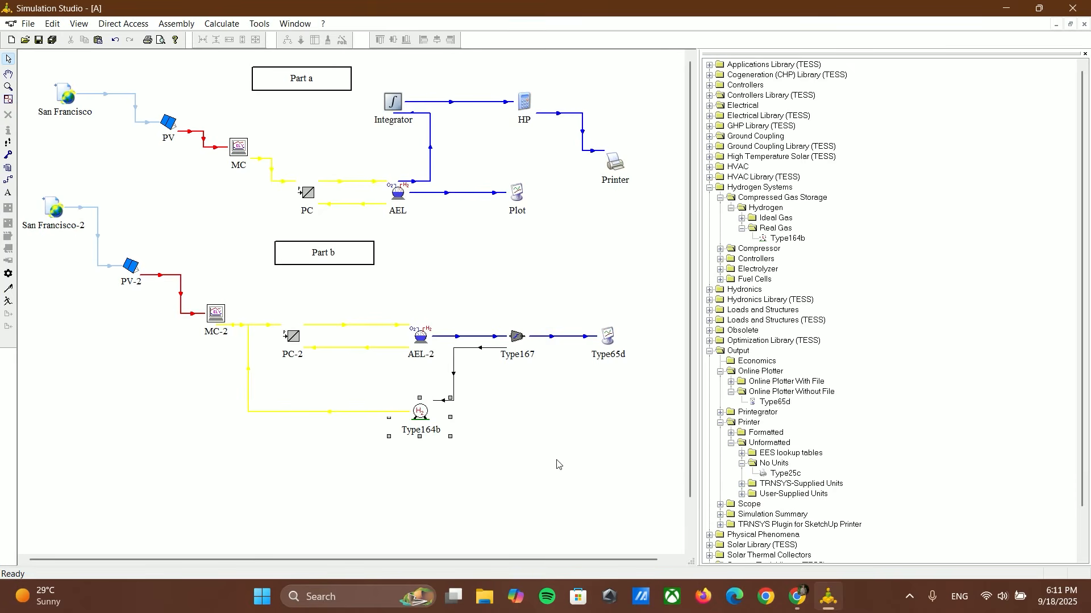
Step: Copy the blue AEL-2 to Type167 link style onto the Type167 to Type164b link
{"action": "scroll", "coordinate": [568, 452], "scroll_direction": "down", "scroll_amount": 1}
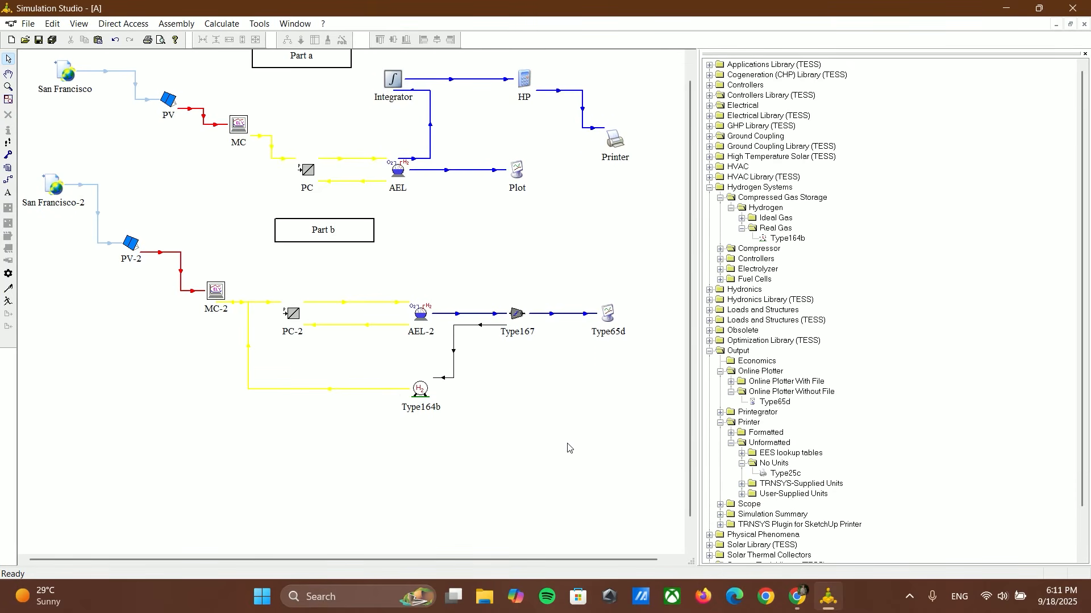
{"action": "right_click", "coordinate": [455, 348]}
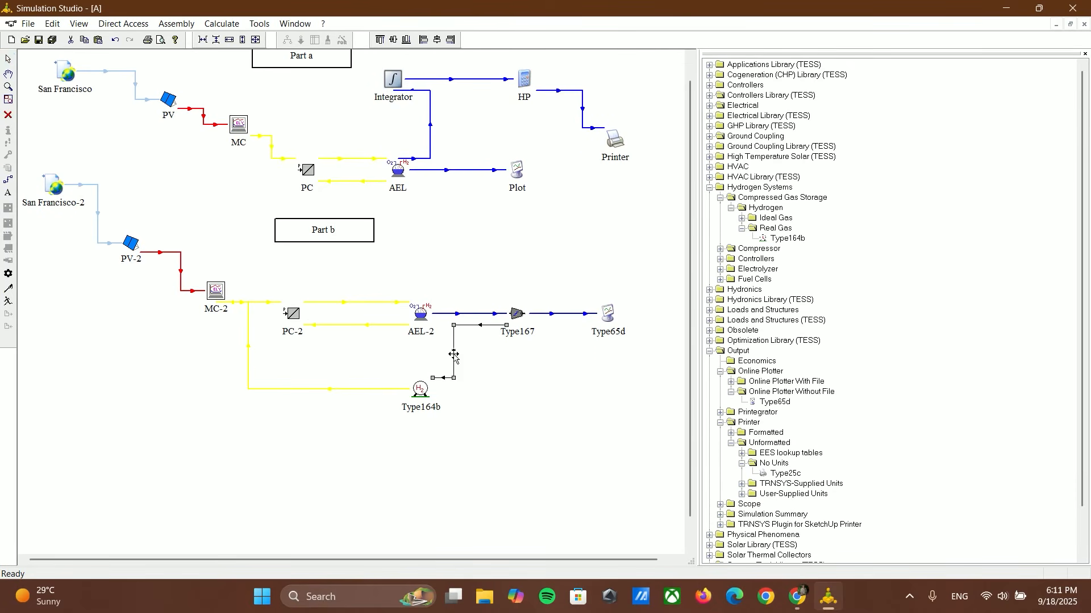
{"action": "left_click", "coordinate": [456, 314]}
{"action": "right_click", "coordinate": [456, 315]}
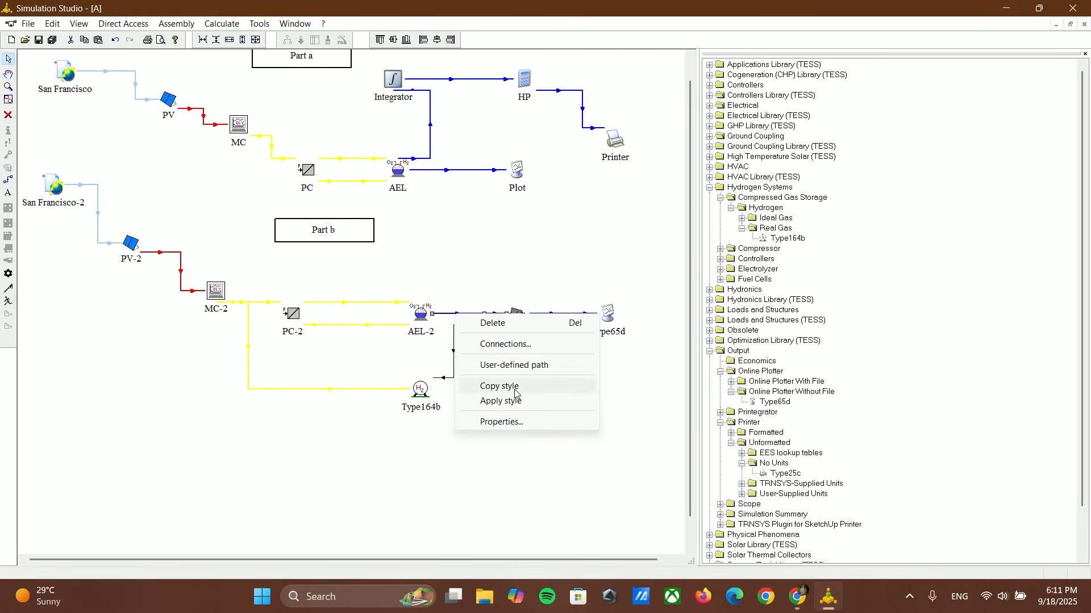
{"action": "left_click", "coordinate": [510, 391]}
{"action": "right_click", "coordinate": [455, 345]}
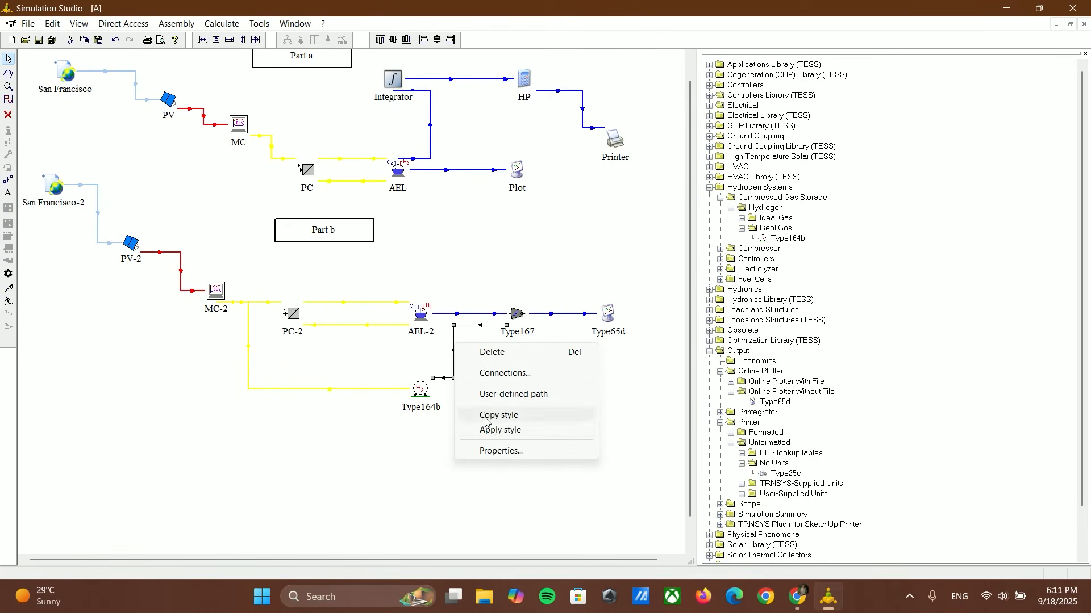
{"action": "left_click", "coordinate": [496, 433]}
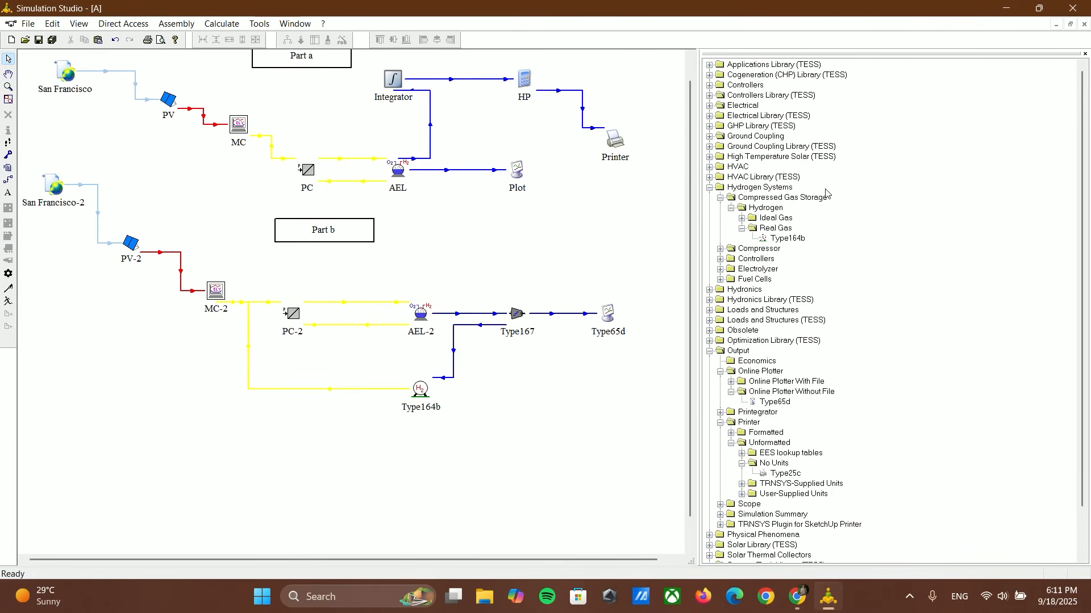
Step: Add a Type24 quantity integrator from the Utility library below the Type167 compressor
{"action": "scroll", "coordinate": [466, 247], "scroll_direction": "up", "scroll_amount": 1}
{"action": "scroll", "coordinate": [809, 352], "scroll_direction": "down", "scroll_amount": 2}
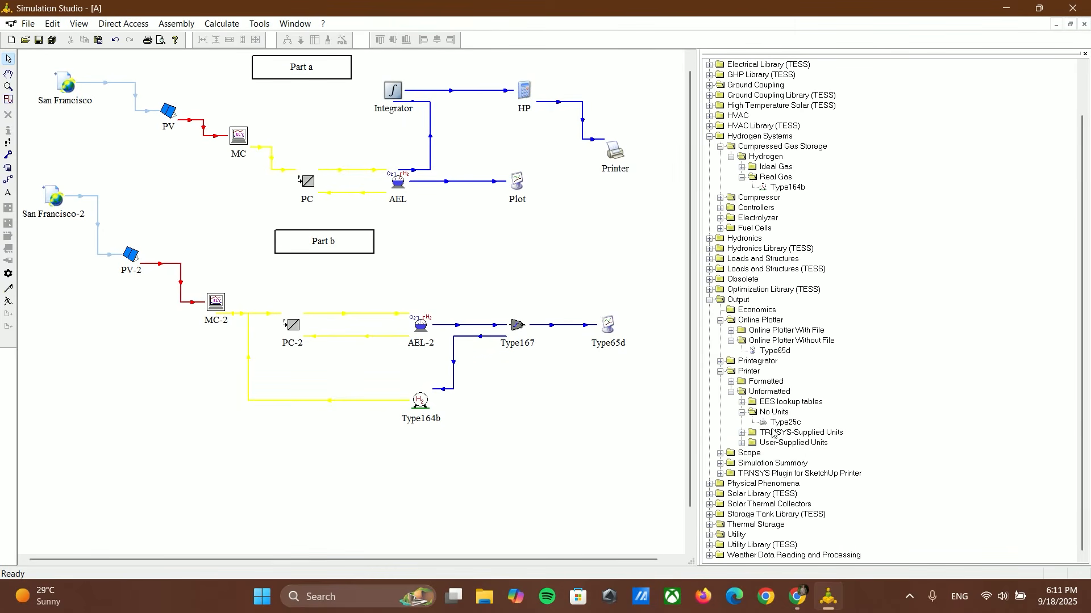
{"action": "left_click", "coordinate": [721, 371]}
{"action": "left_click", "coordinate": [710, 351]}
{"action": "double_click", "coordinate": [714, 413]}
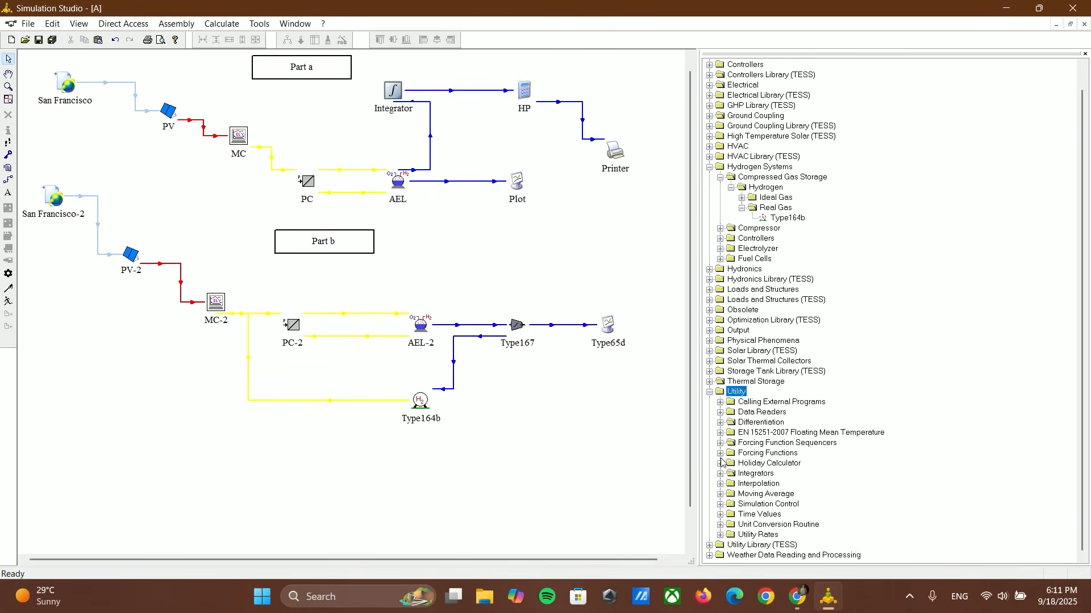
{"action": "left_click", "coordinate": [720, 474]}
{"action": "left_click", "coordinate": [732, 494]}
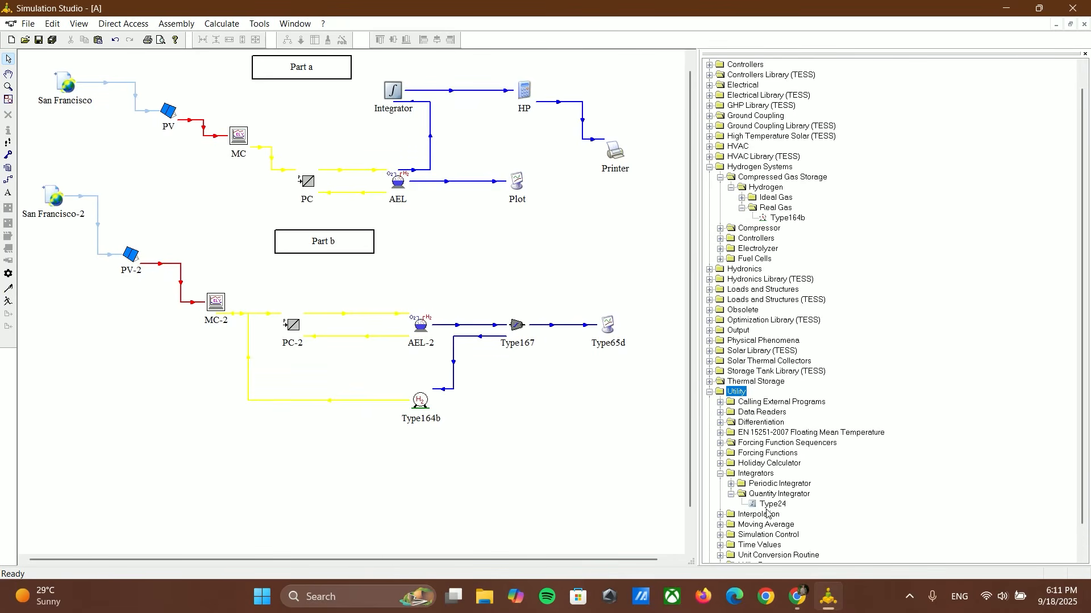
{"action": "left_click_drag", "start_coordinate": [547, 419], "coordinate": [514, 397]}
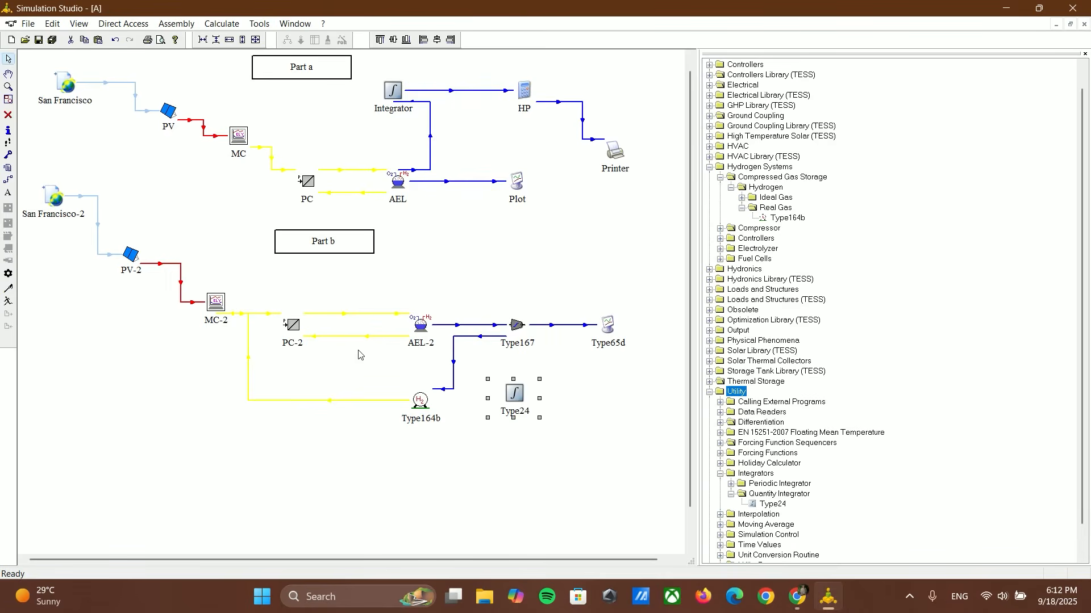
Step: Link Type167 to Type24, connecting the volumetric outlet flow to the input to be integrated
{"action": "left_click", "coordinate": [9, 178]}
{"action": "left_click_drag", "start_coordinate": [515, 341], "coordinate": [514, 392]}
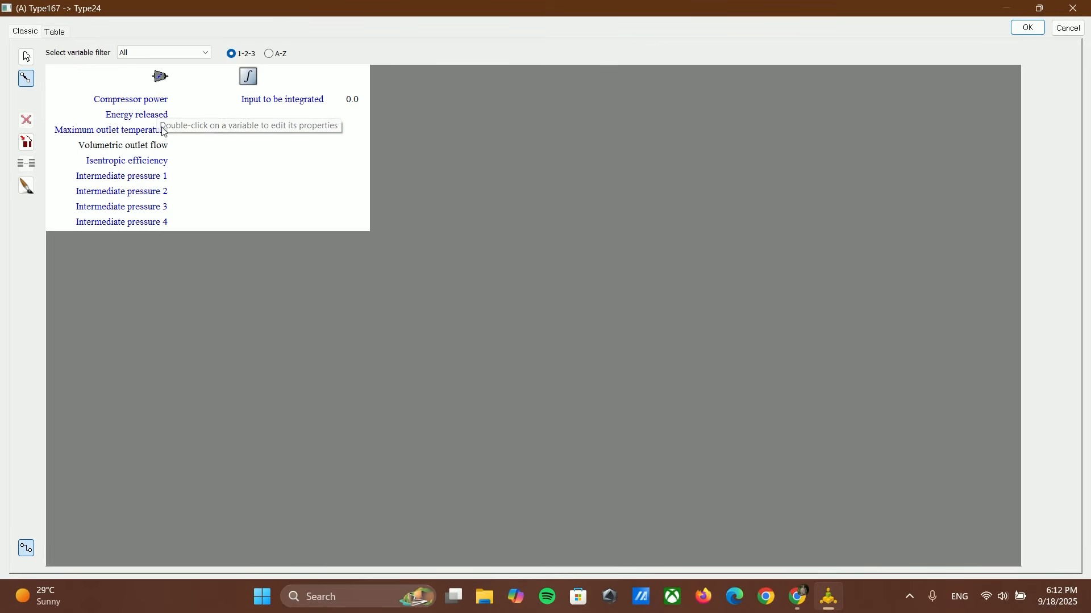
{"action": "left_click", "coordinate": [276, 102]}
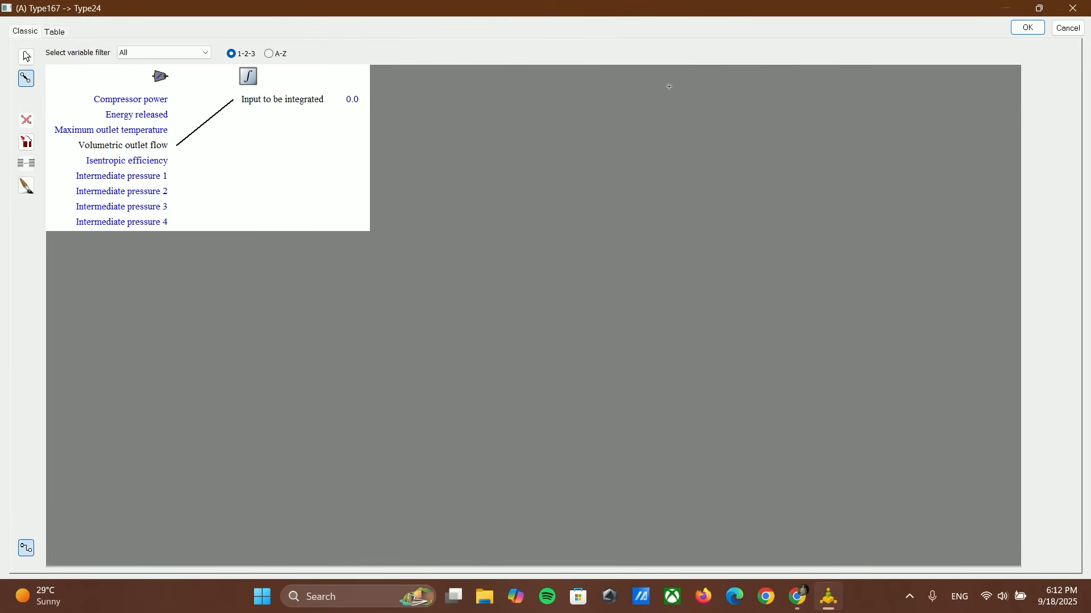
{"action": "left_click", "coordinate": [1031, 28]}
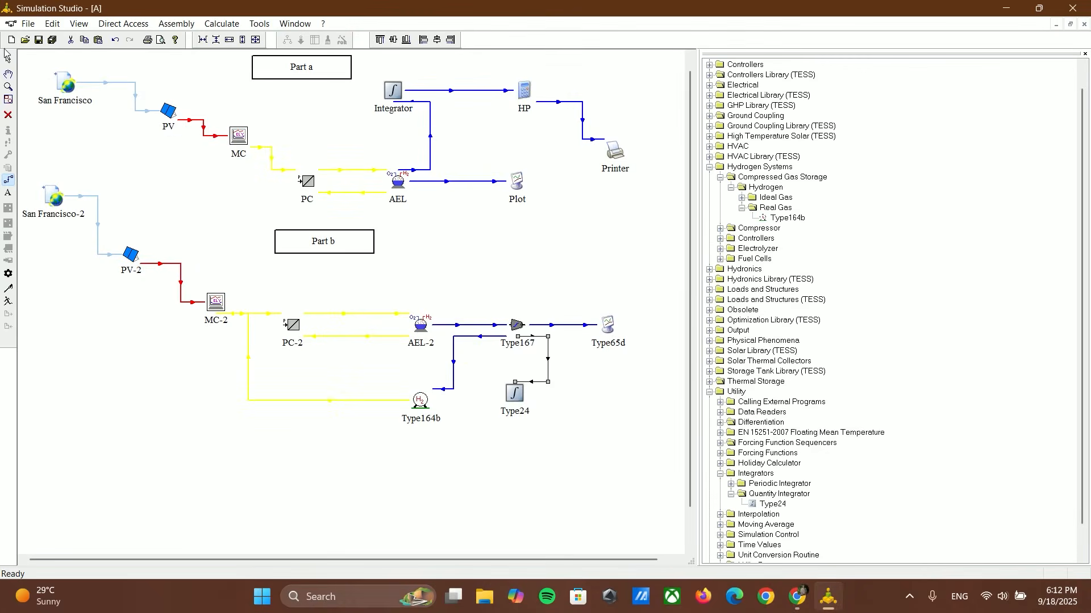
Step: Check the variable connection of the Type167 to Type24 link and apply the copied blue style to that link
{"action": "double_click", "coordinate": [548, 364]}
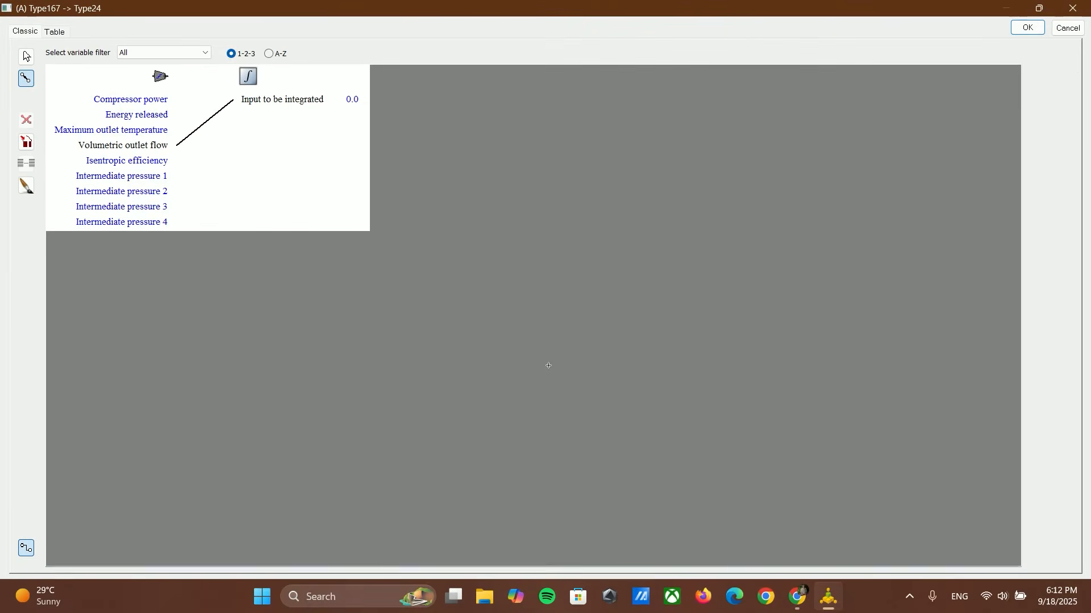
{"action": "left_click", "coordinate": [1028, 27]}
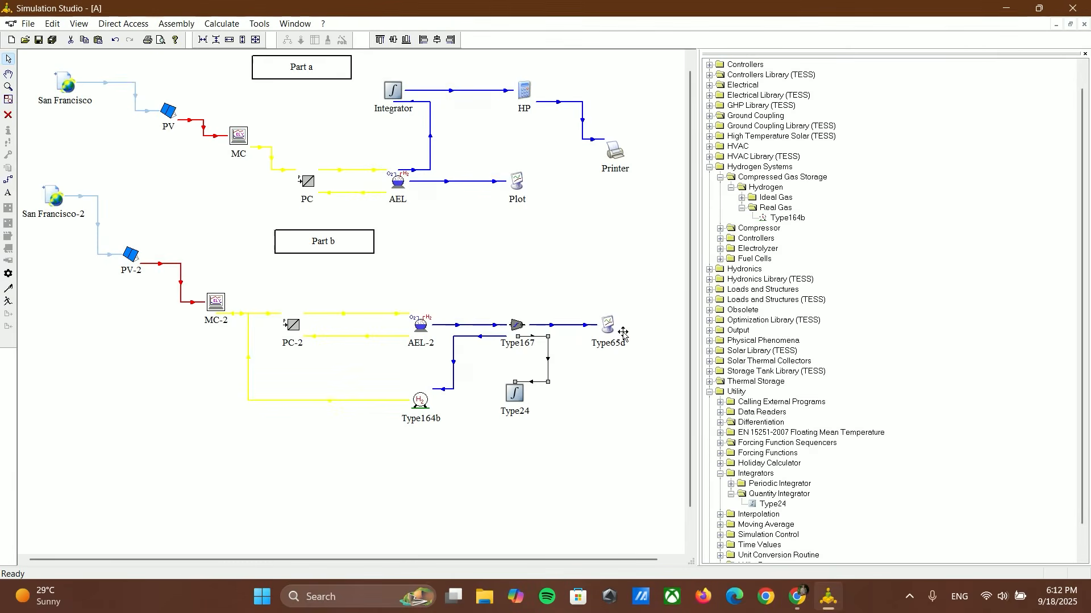
{"action": "right_click", "coordinate": [549, 358]}
{"action": "left_click", "coordinate": [596, 442]}
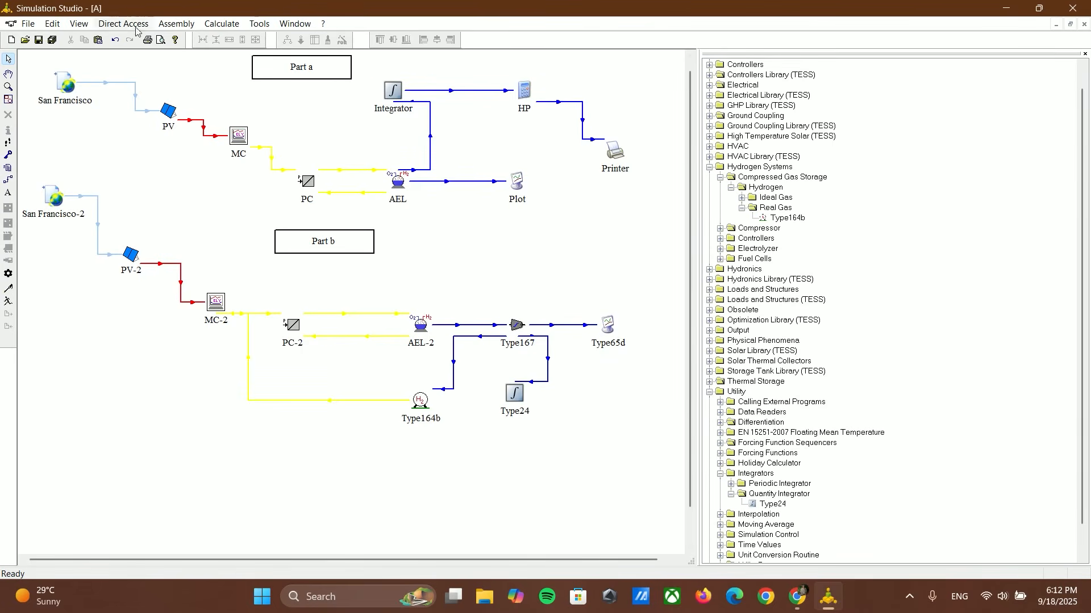
Step: Insert a new equation block below the Type24 integrator
{"action": "left_click", "coordinate": [171, 25]}
{"action": "left_click", "coordinate": [236, 66]}
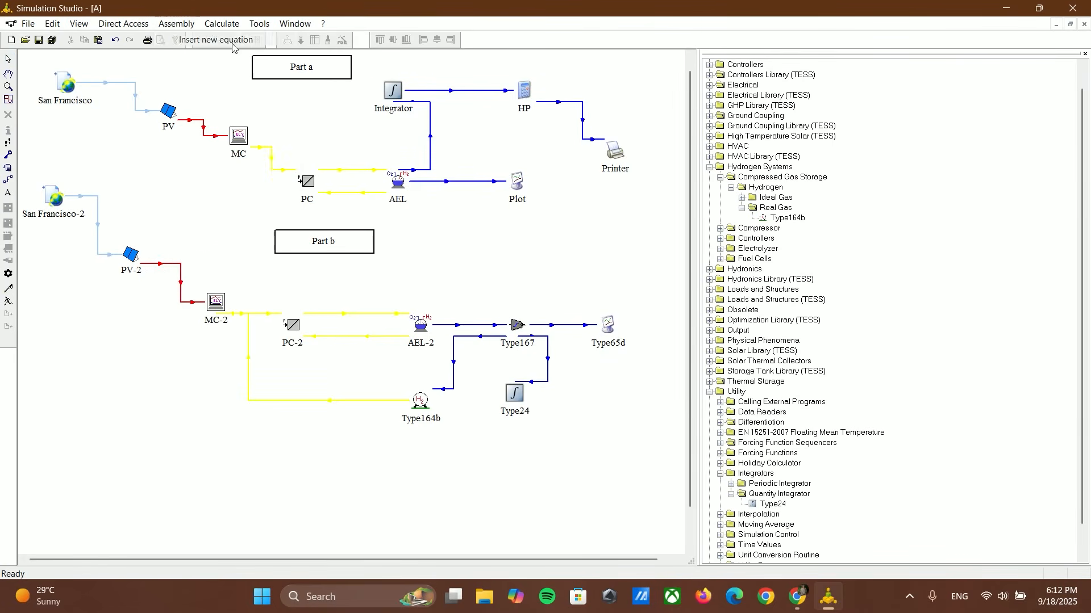
{"action": "left_click", "coordinate": [513, 462]}
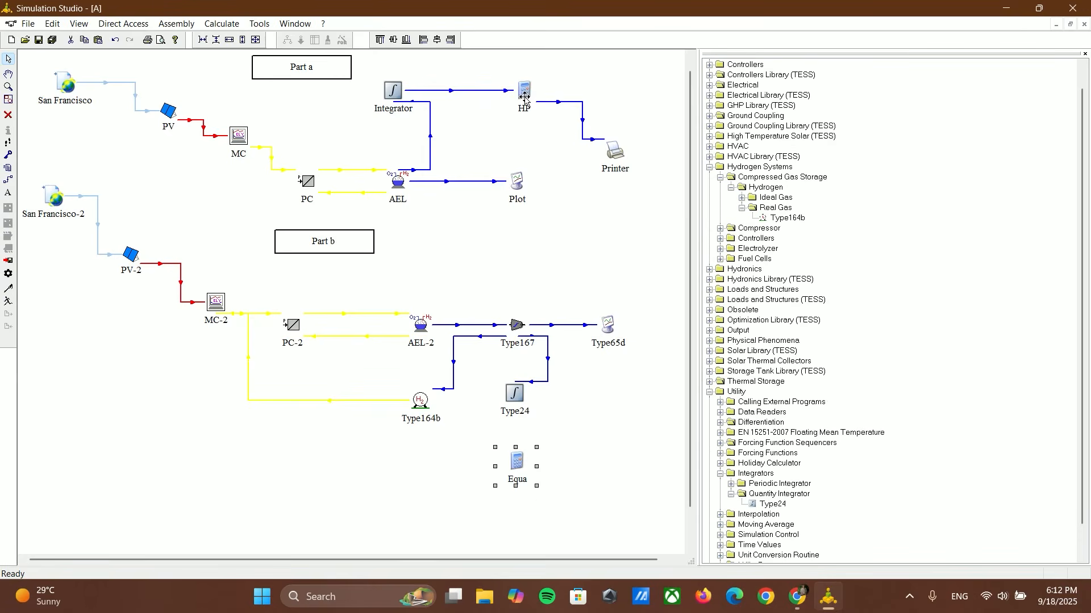
Step: In the Equa block, add input New_HP and output New_daily, and begin New_daily's formula with New_HP*
{"action": "double_click", "coordinate": [517, 461]}
{"action": "left_click", "coordinate": [483, 149]}
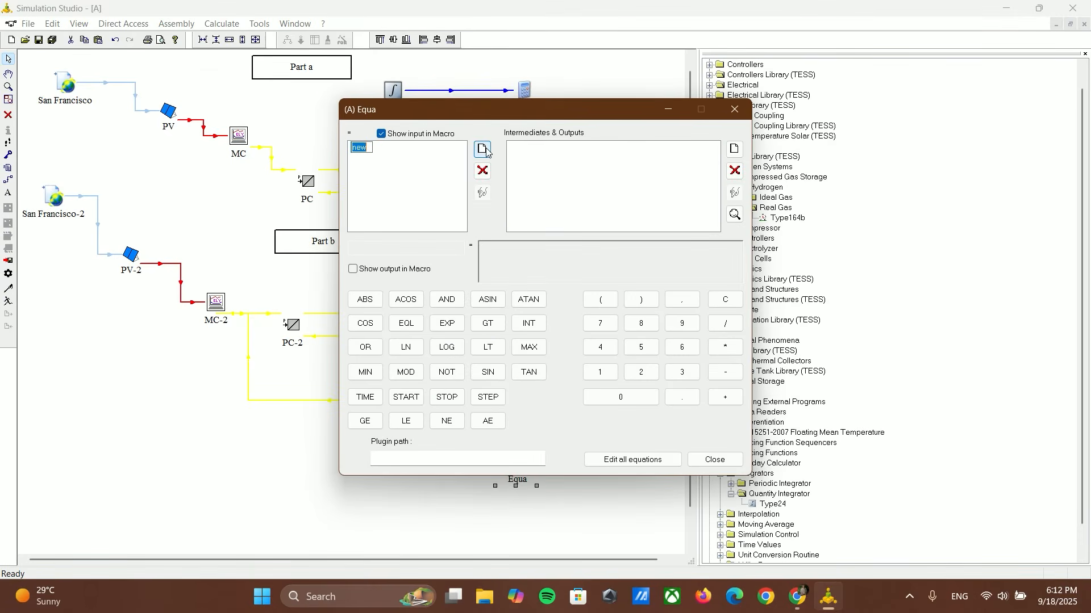
{"action": "type", "text": "n"}
{"action": "type", "text": "Ne"}
{"action": "type", "text": "w_HP"}
{"action": "left_click", "coordinate": [734, 149]}
{"action": "type", "text": "nNew"}
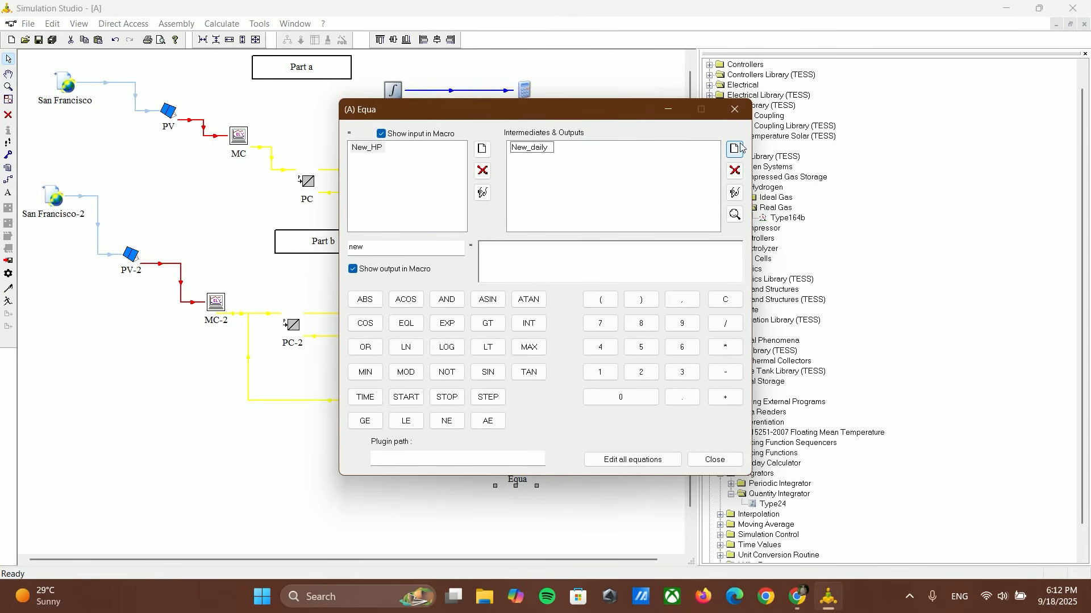
{"action": "left_click", "coordinate": [558, 254]}
{"action": "left_click", "coordinate": [483, 193]}
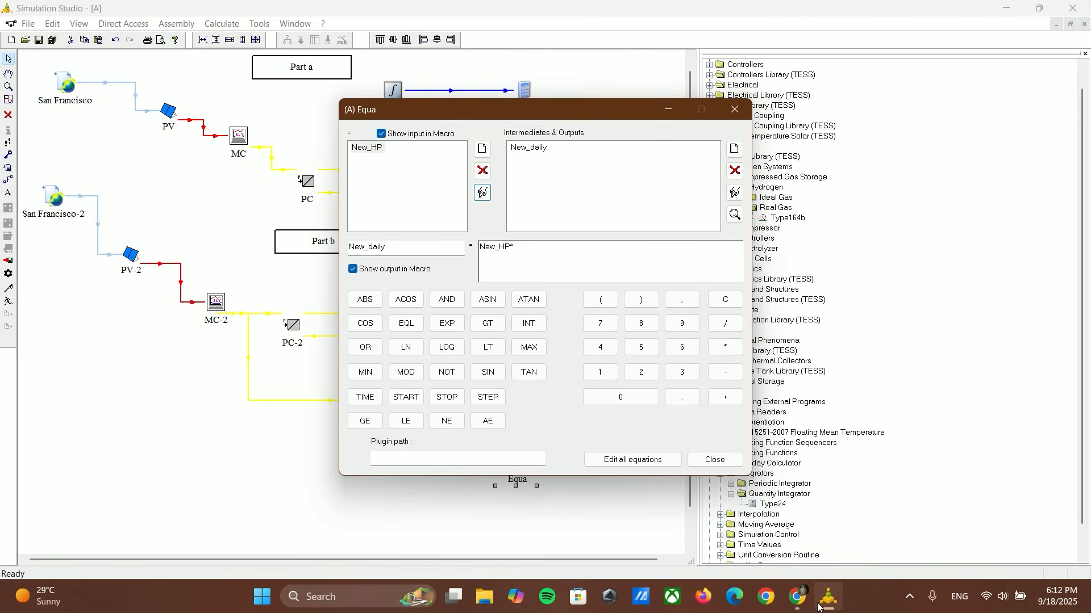
Step: Switch to the browser's hydrogen properties calculator, calculate for 353 K and 197.39 atm, and copy the density in kg/m^3
{"action": "mouse_move", "coordinate": [797, 597]}
{"action": "left_click", "coordinate": [772, 578]}
{"action": "left_click", "coordinate": [382, 298]}
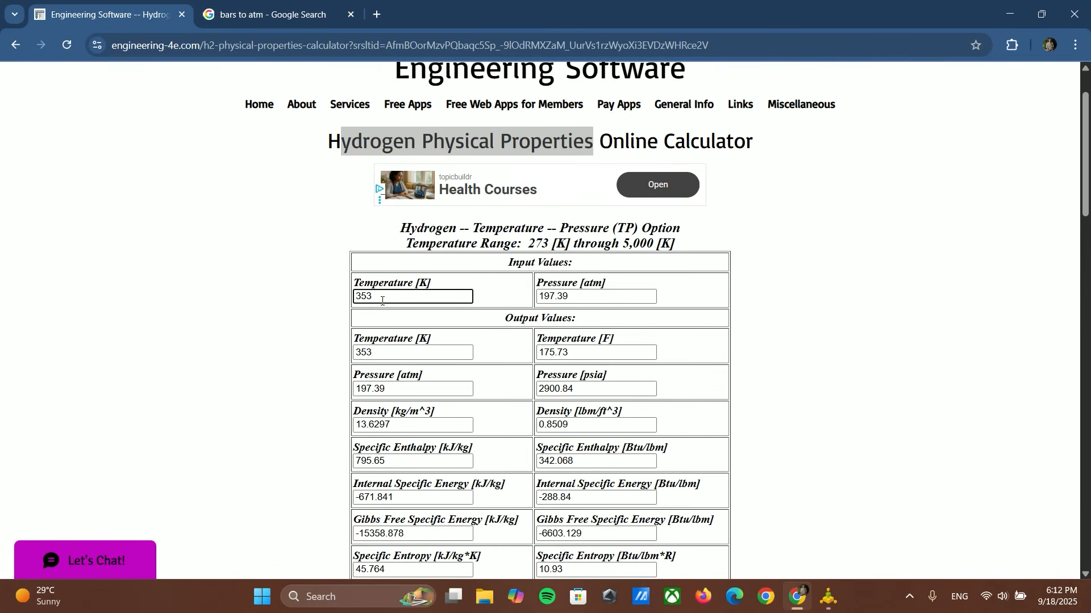
{"action": "left_click_drag", "start_coordinate": [570, 296], "coordinate": [534, 304]}
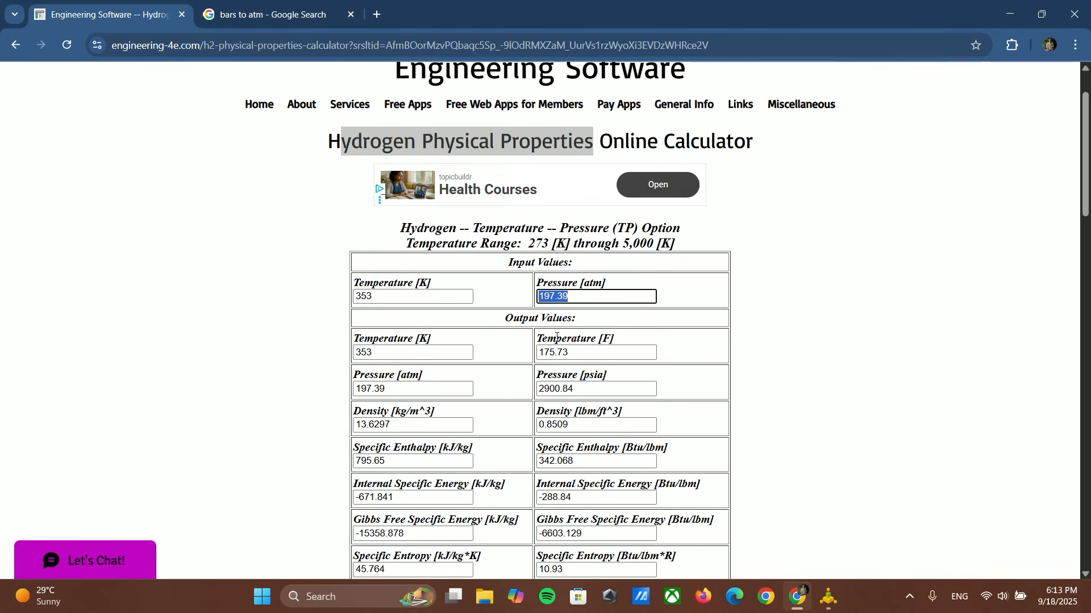
{"action": "scroll", "coordinate": [559, 336], "scroll_direction": "down", "scroll_amount": 3}
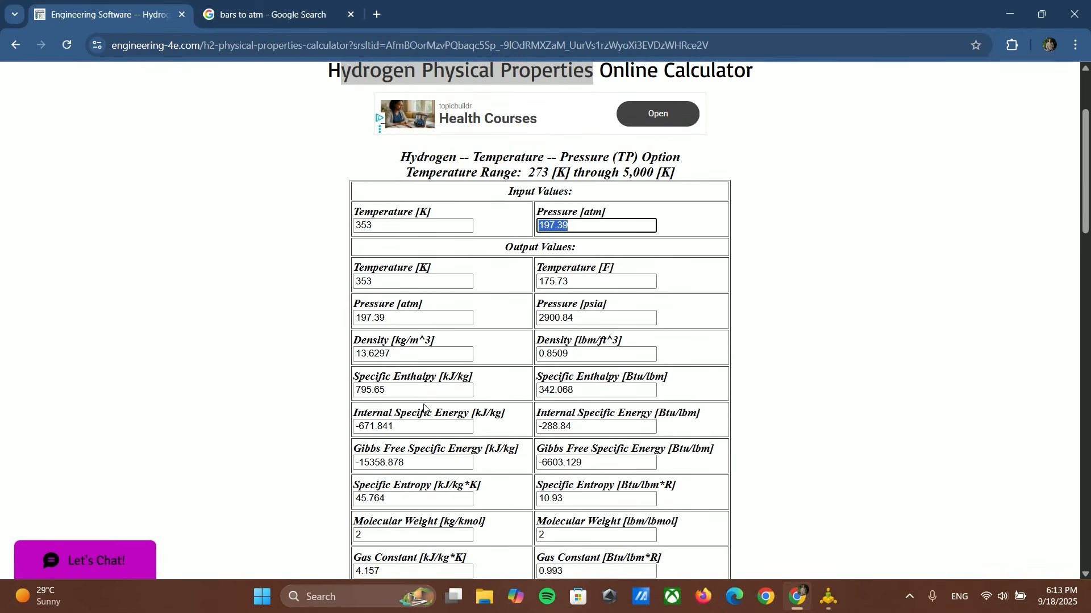
{"action": "left_click", "coordinate": [442, 525]}
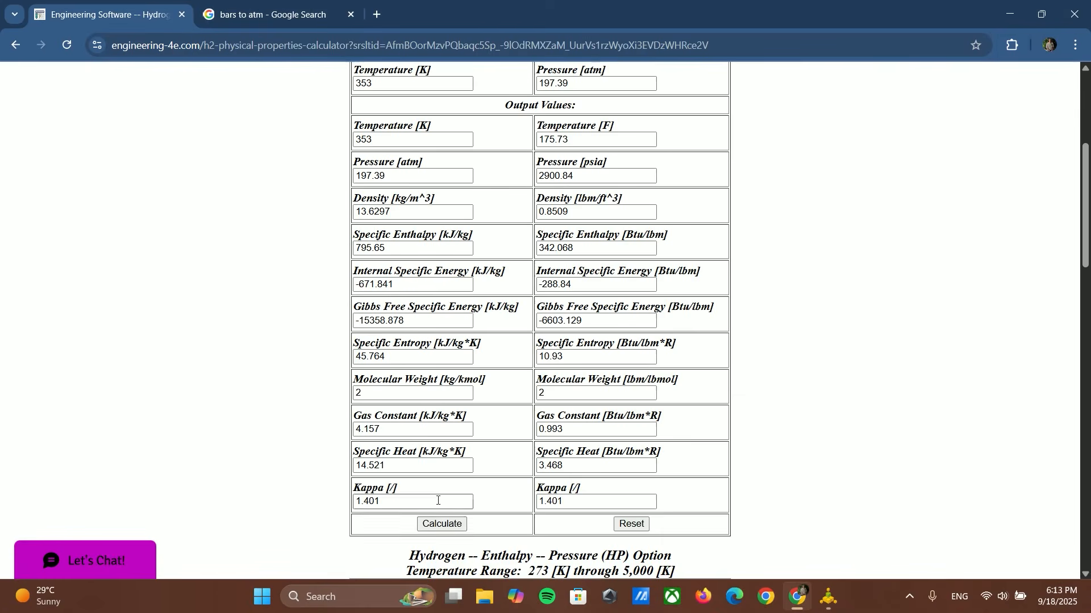
{"action": "scroll", "coordinate": [409, 341], "scroll_direction": "up", "scroll_amount": 1}
{"action": "left_click_drag", "start_coordinate": [403, 281], "coordinate": [349, 283]}
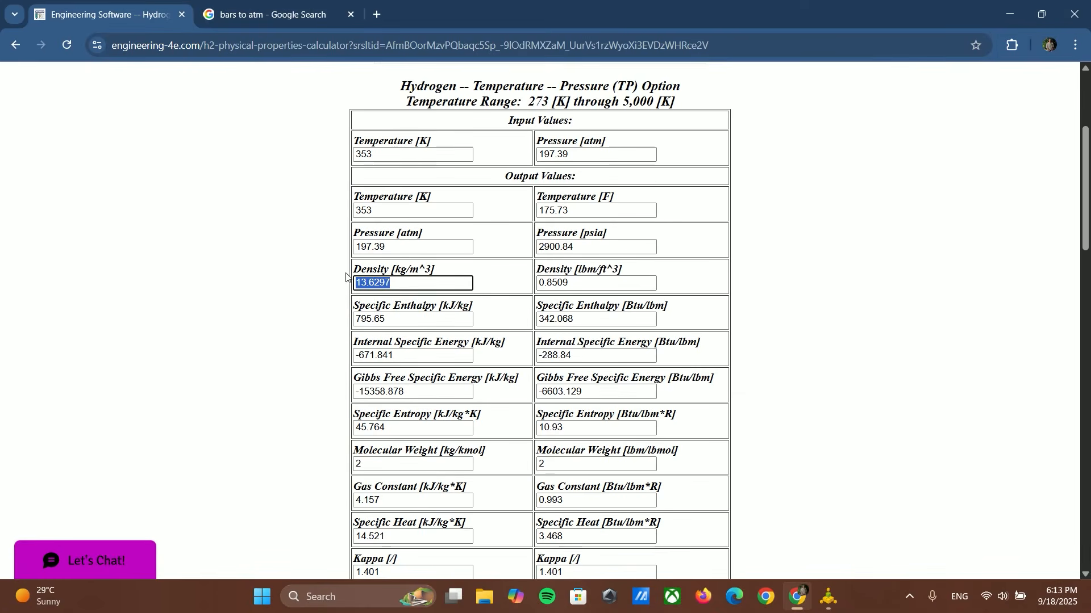
Step: Return to Simulation Studio and complete New_daily's formula as New_HP*13.6297/365
{"action": "left_click", "coordinate": [828, 596]}
{"action": "key", "text": "ctrl+v"}
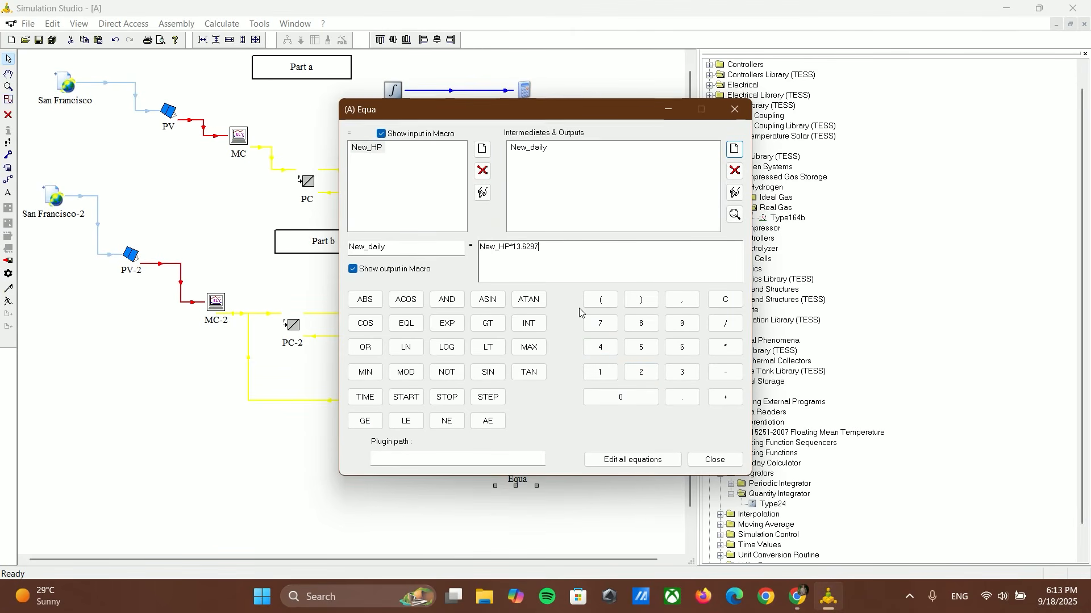
{"action": "type", "text": "/365"}
{"action": "left_click", "coordinate": [714, 459]}
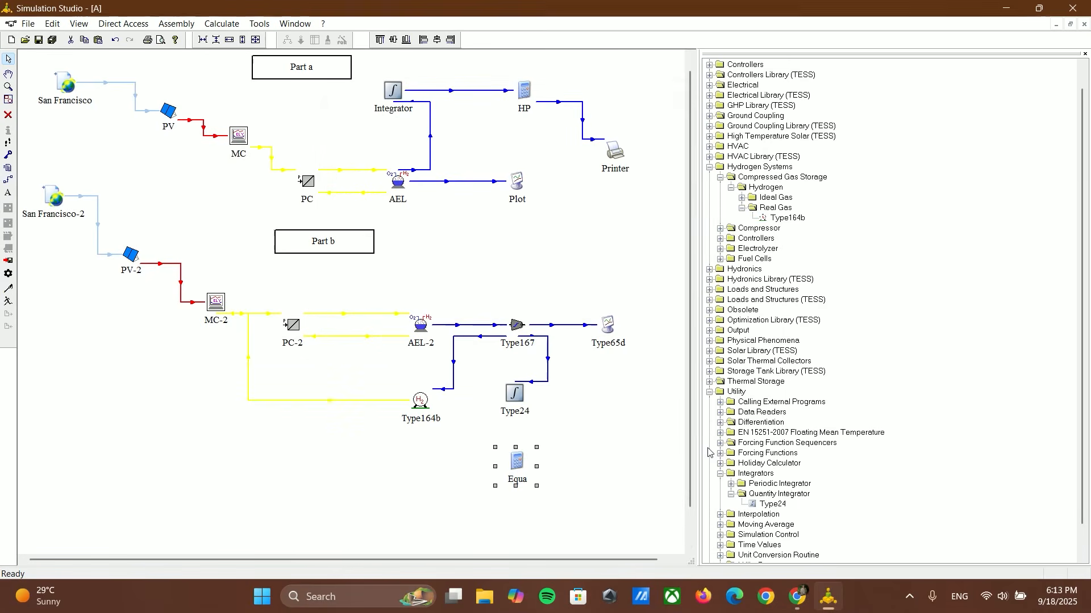
Step: Link Type24 to Equa, connecting the result of integration to New_HP
{"action": "left_click", "coordinate": [7, 182]}
{"action": "left_click_drag", "start_coordinate": [517, 408], "coordinate": [517, 460]}
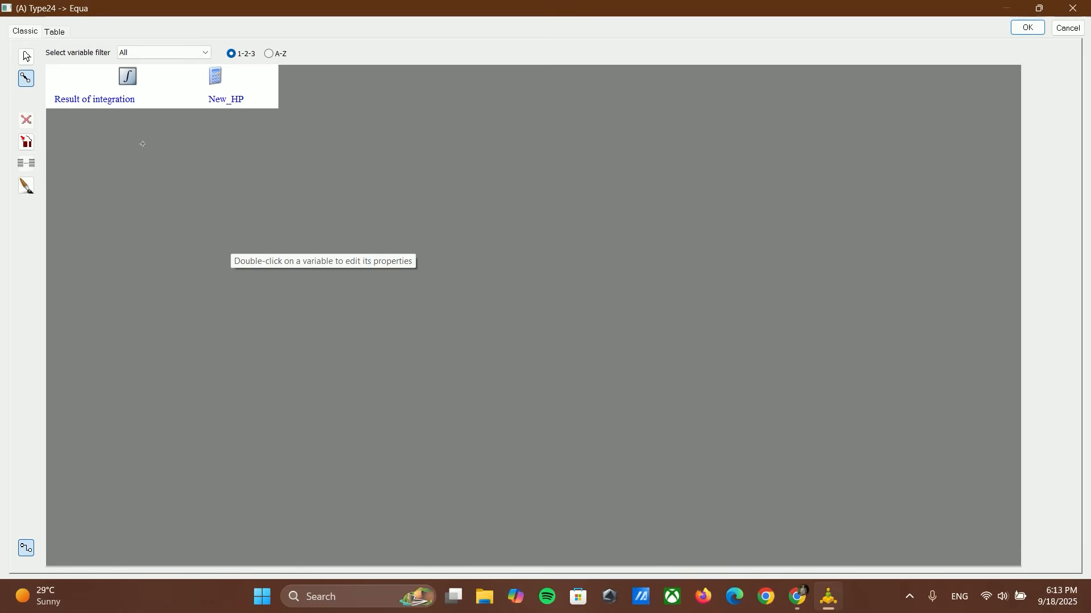
{"action": "left_click_drag", "start_coordinate": [135, 98], "coordinate": [221, 97]}
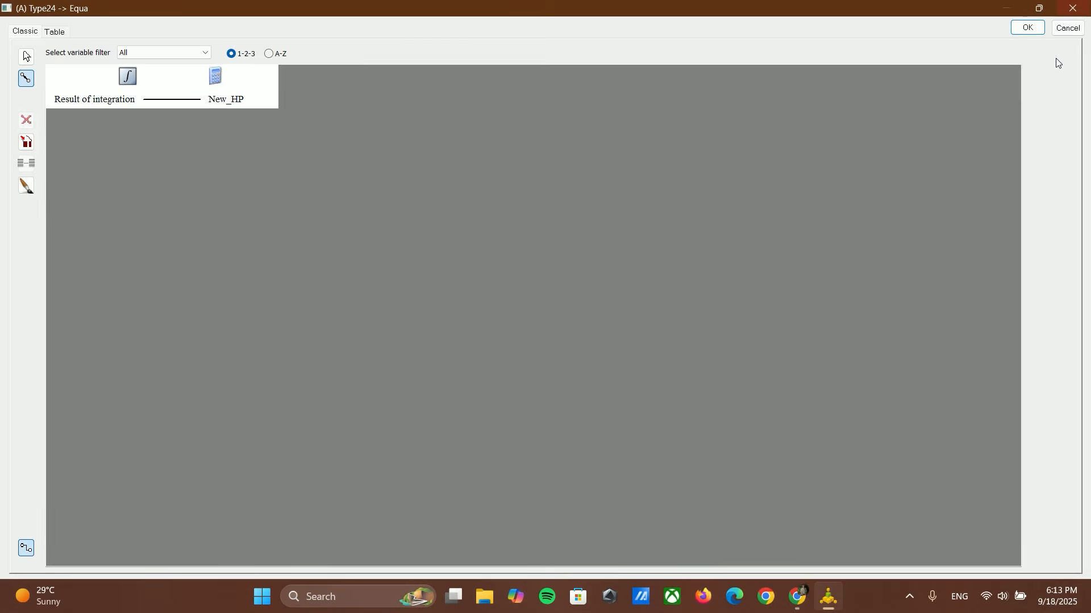
{"action": "left_click", "coordinate": [1028, 28]}
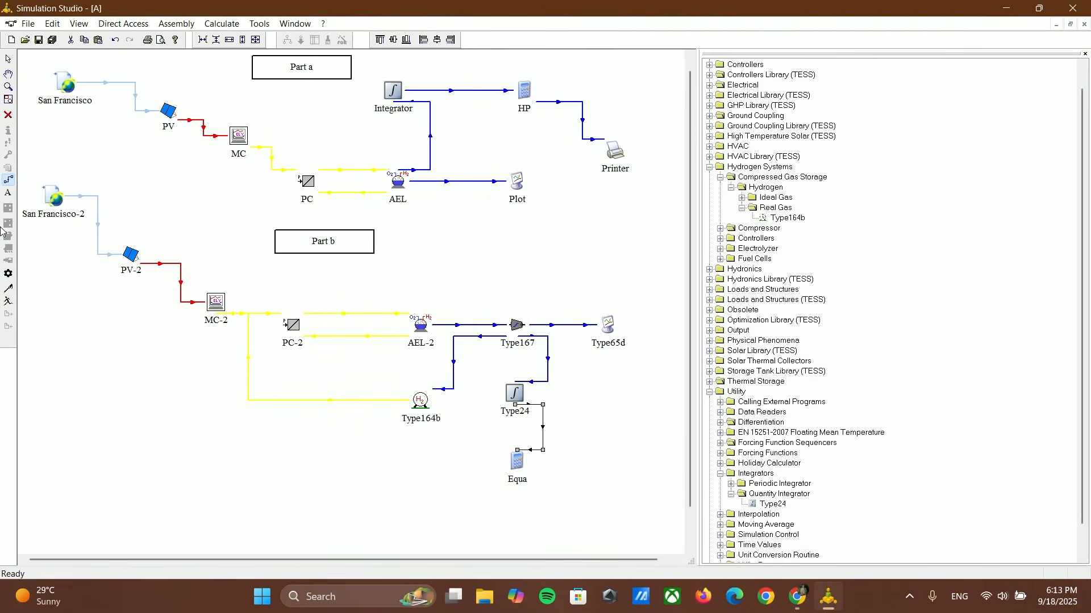
Step: Add a Type25c unformatted printer without units beside the Equa block
{"action": "left_click", "coordinate": [720, 473]}
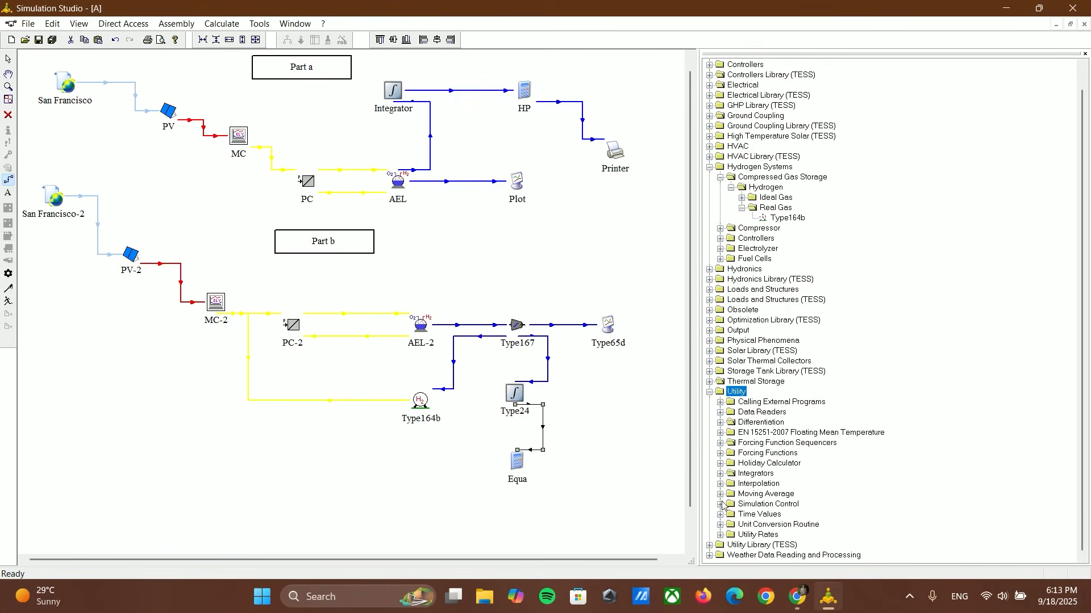
{"action": "left_click", "coordinate": [710, 393]}
{"action": "left_click", "coordinate": [710, 352]}
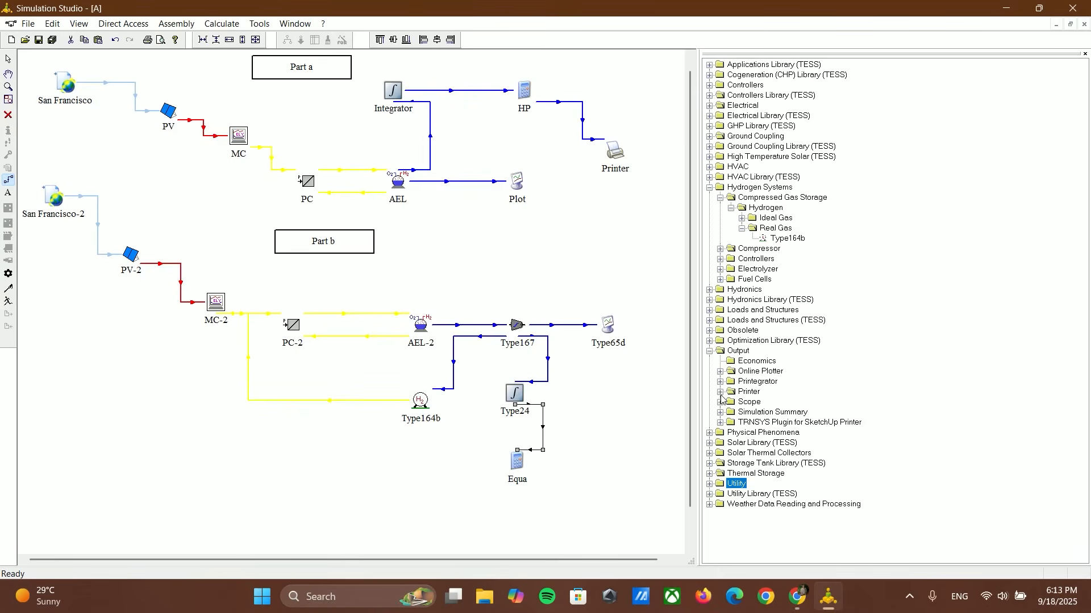
{"action": "left_click", "coordinate": [720, 392]}
{"action": "left_click_drag", "start_coordinate": [782, 443], "coordinate": [585, 475]}
Step: Link Equa to Type25c, connecting New_daily to Input to be printed, and reposition the printer slightly up and away from Equa
{"action": "left_click", "coordinate": [9, 181]}
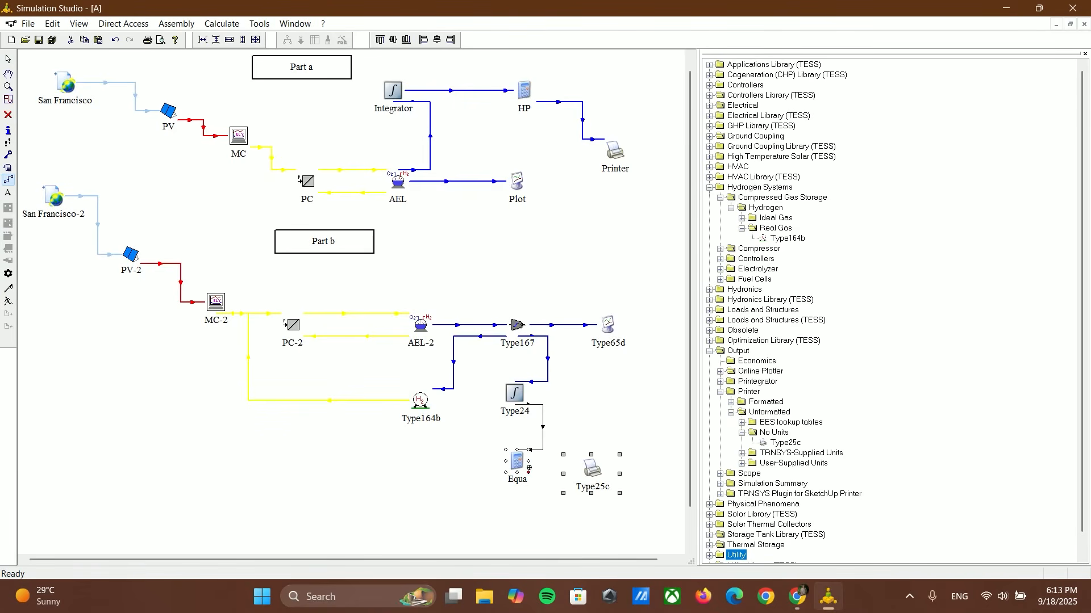
{"action": "left_click_drag", "start_coordinate": [528, 468], "coordinate": [591, 471]}
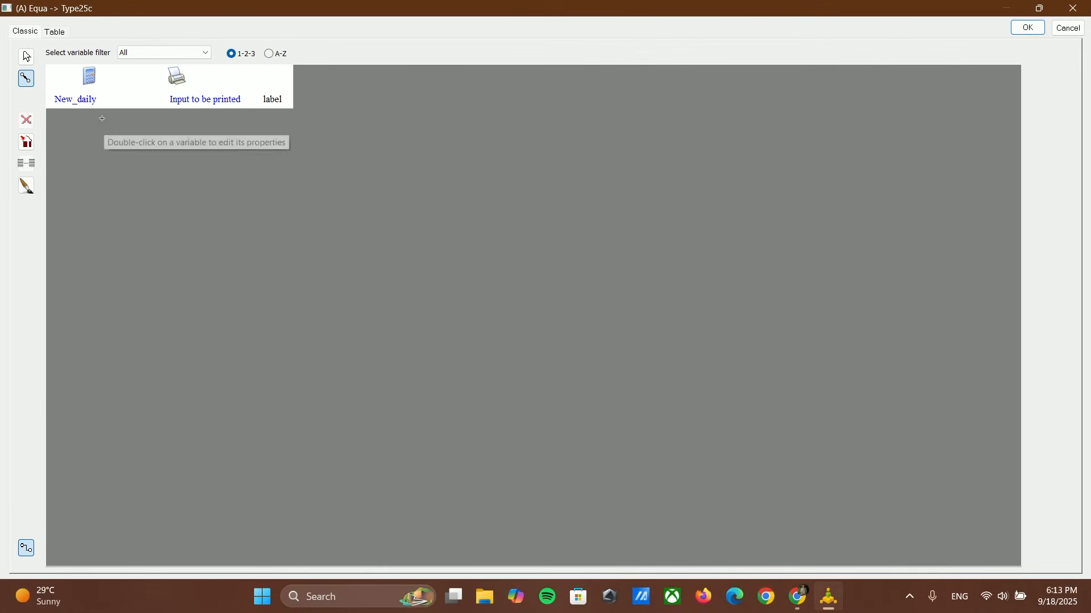
{"action": "left_click_drag", "start_coordinate": [99, 99], "coordinate": [189, 107]}
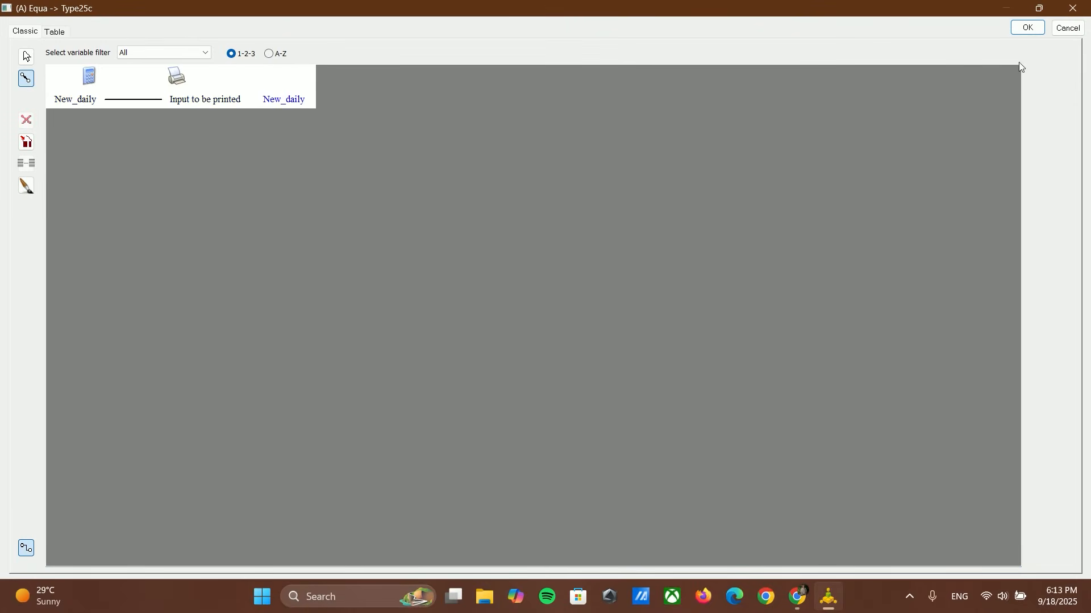
{"action": "left_click", "coordinate": [1027, 28]}
{"action": "left_click", "coordinate": [8, 59]}
{"action": "left_click_drag", "start_coordinate": [587, 472], "coordinate": [610, 457]}
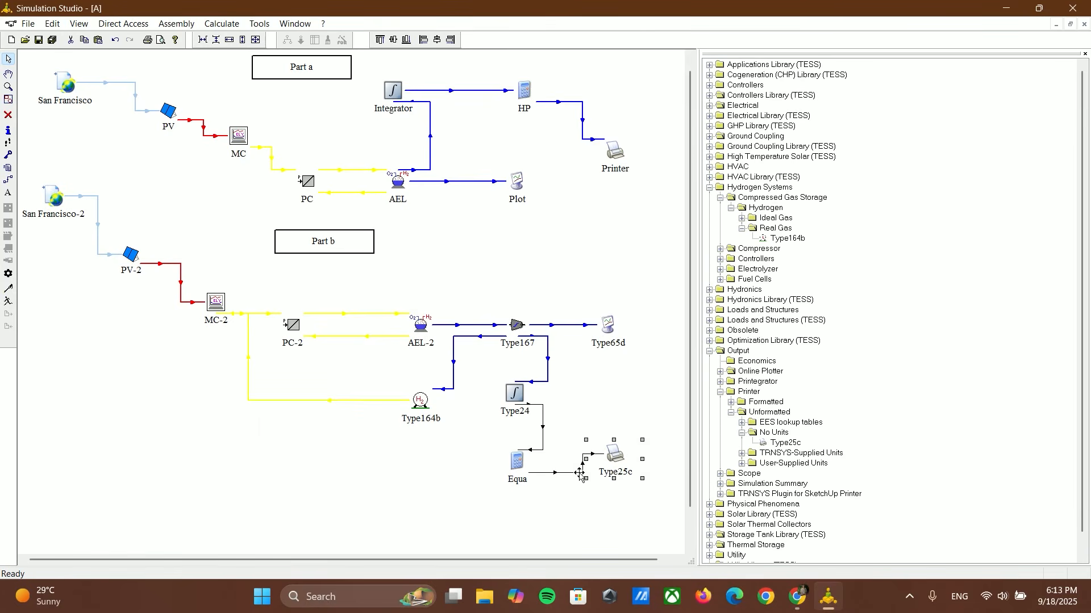
Step: Apply the blue hydrogen link style to the Type24–Equa and Equa–Type25c connections
{"action": "double_click", "coordinate": [550, 472]}
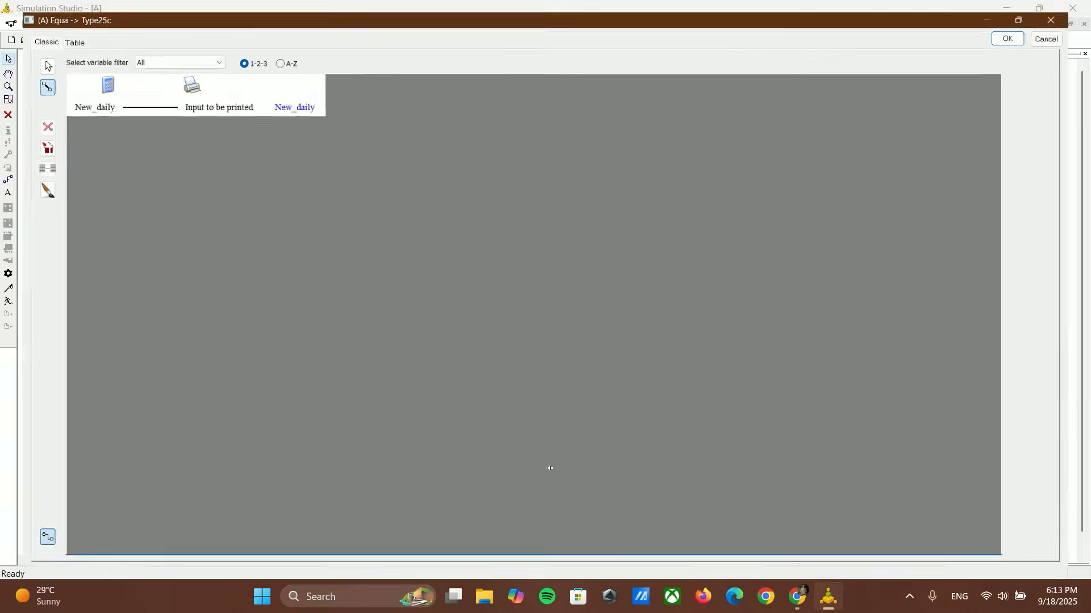
{"action": "left_click", "coordinate": [1020, 29]}
{"action": "right_click", "coordinate": [546, 436]}
{"action": "left_click", "coordinate": [589, 518]}
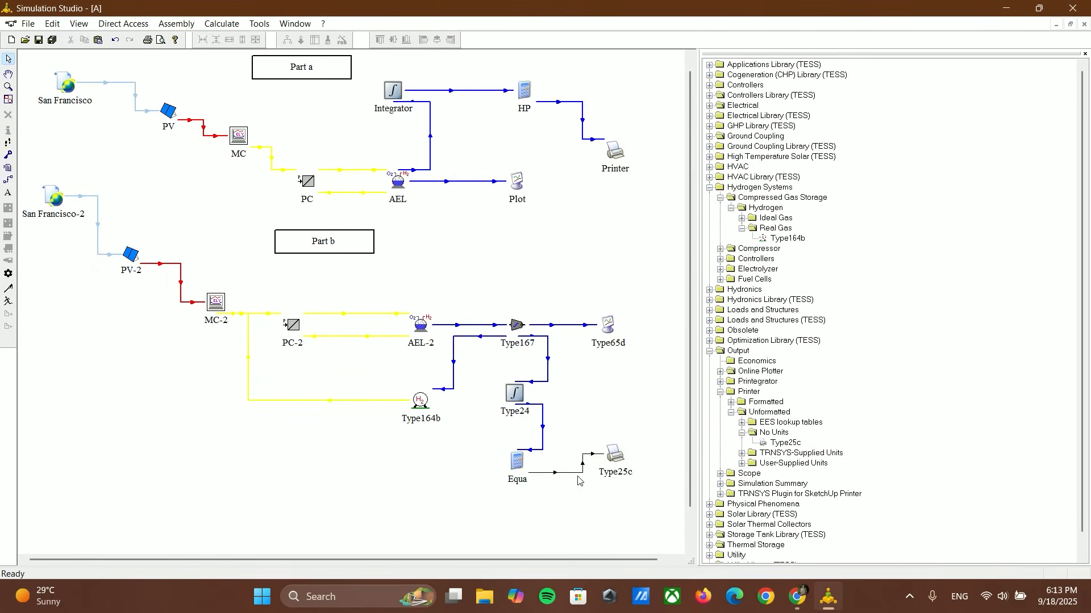
{"action": "right_click", "coordinate": [573, 475]}
{"action": "left_click", "coordinate": [653, 442]}
{"action": "left_click", "coordinate": [620, 461]}
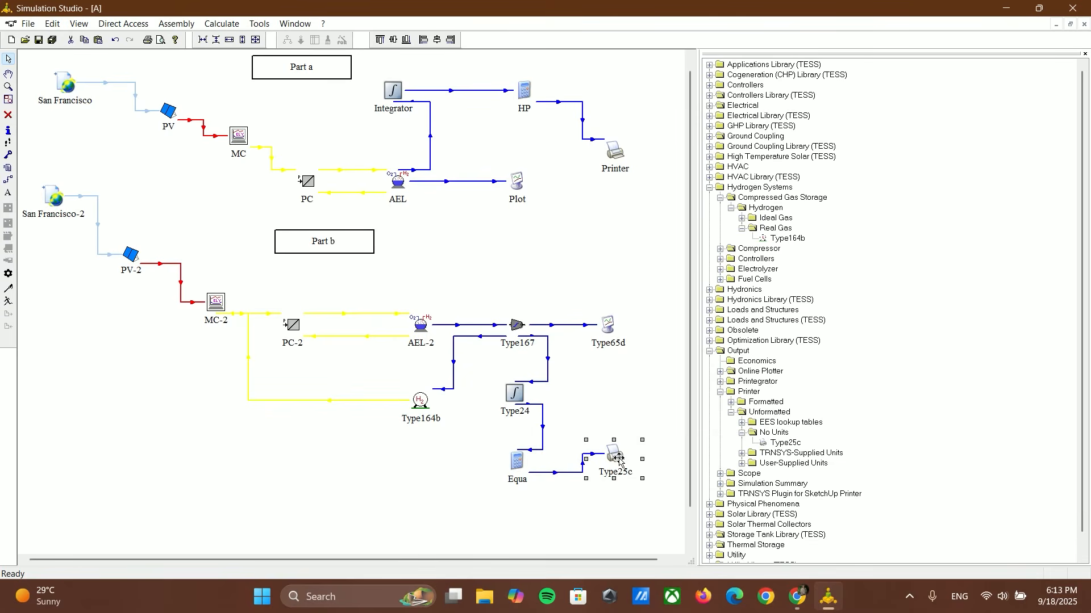
Step: Run the full simulation and open Type25c's output file for printed results in Notepad
{"action": "left_click", "coordinate": [8, 305]}
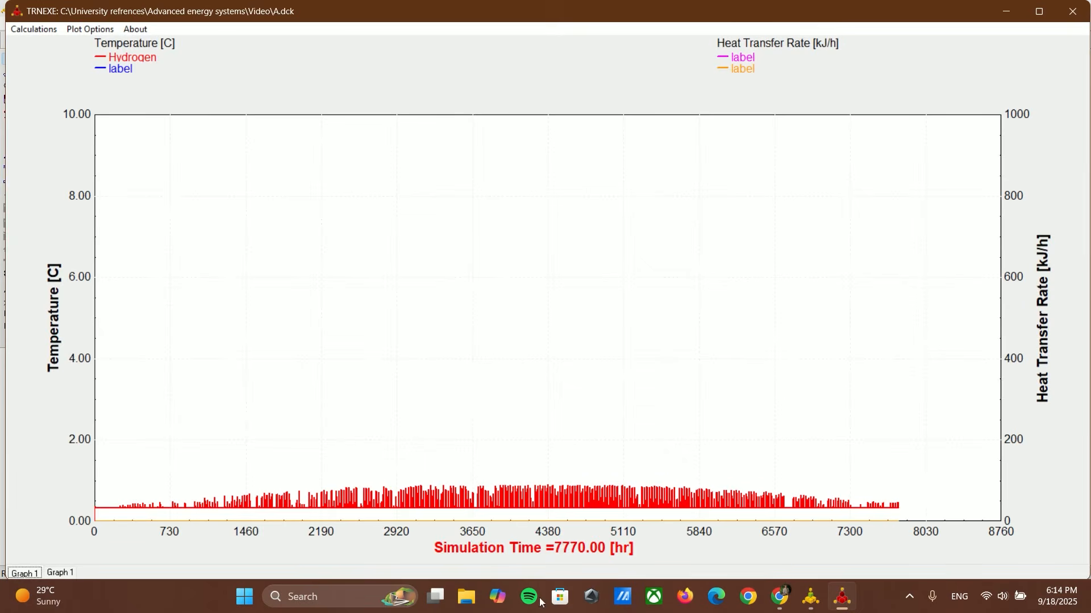
{"action": "left_click", "coordinate": [514, 323]}
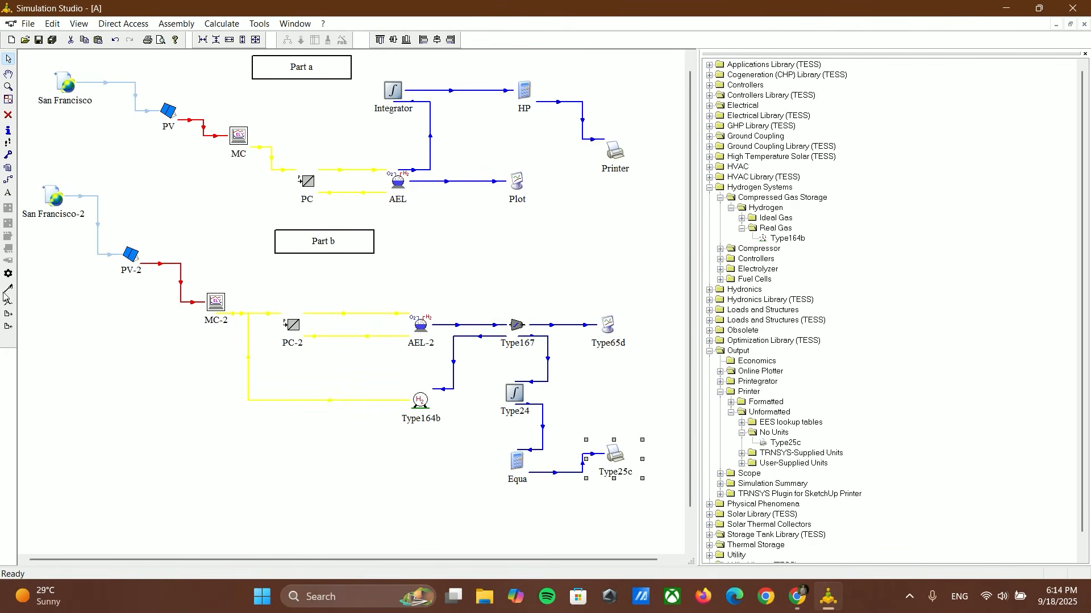
{"action": "double_click", "coordinate": [613, 456]}
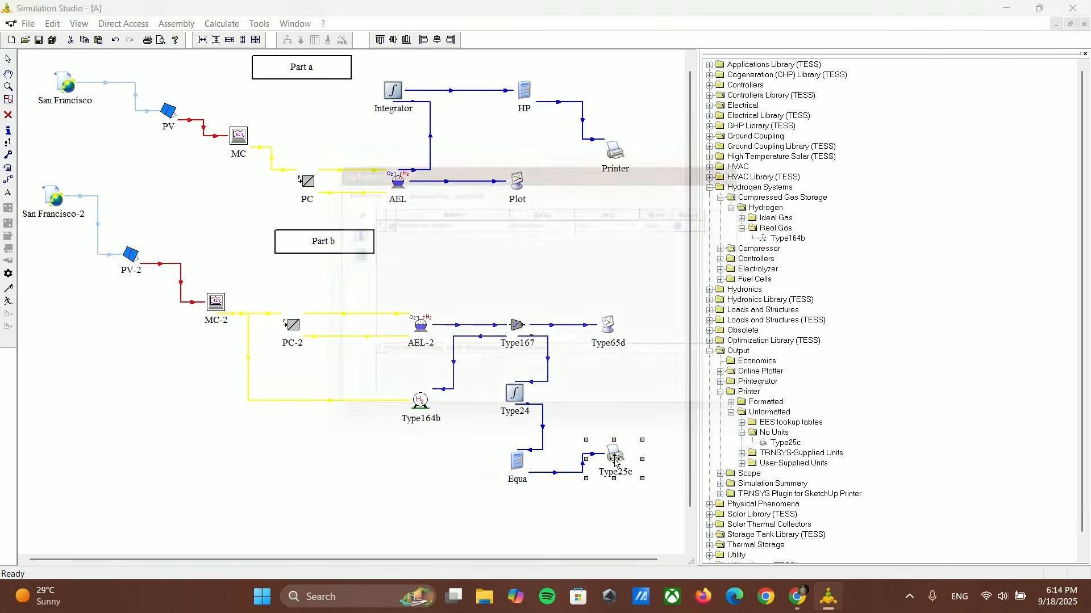
{"action": "left_click", "coordinate": [419, 185]}
{"action": "left_click", "coordinate": [619, 208]}
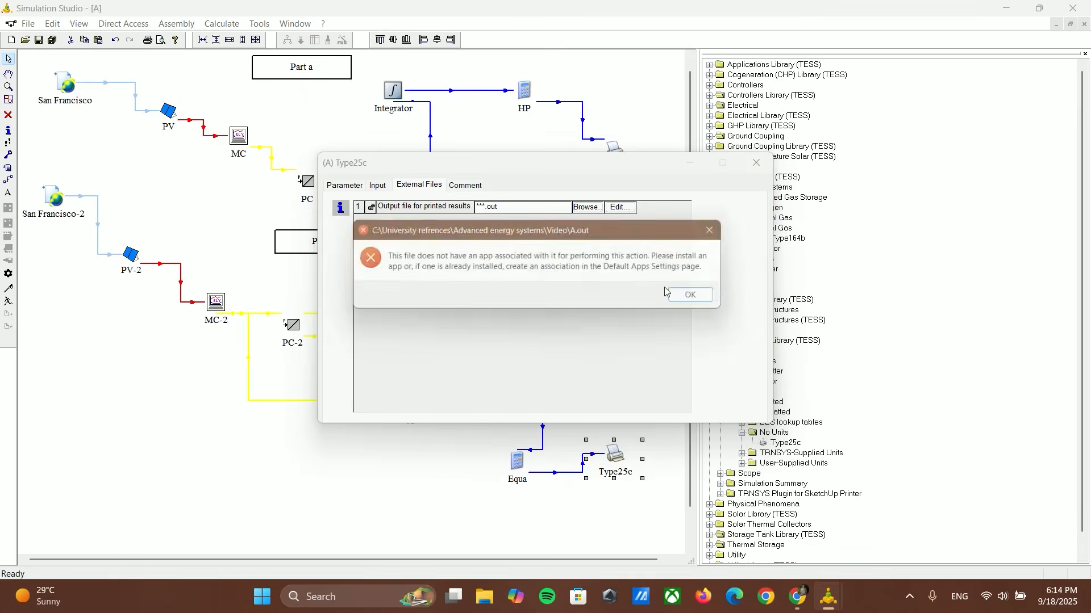
{"action": "left_click", "coordinate": [702, 297]}
{"action": "left_click", "coordinate": [624, 330]}
{"action": "left_click", "coordinate": [650, 335]}
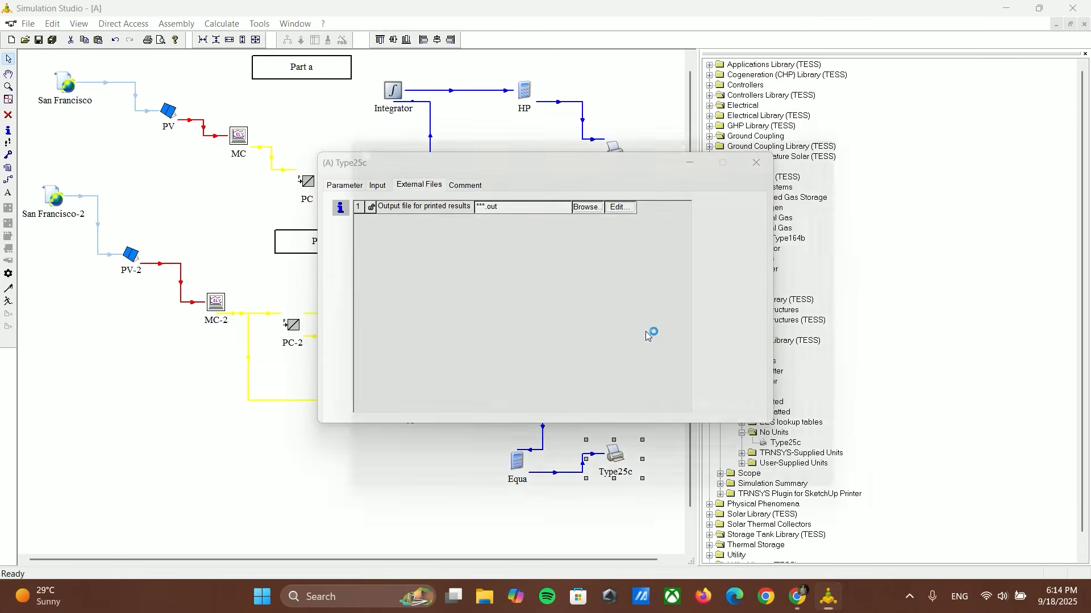
Step: Examine the final New_daily value at hour 8760 in A.out, and close the file and the printer's settings
{"action": "left_click_drag", "start_coordinate": [880, 184], "coordinate": [927, 495]}
{"action": "left_click_drag", "start_coordinate": [519, 481], "coordinate": [650, 482]}
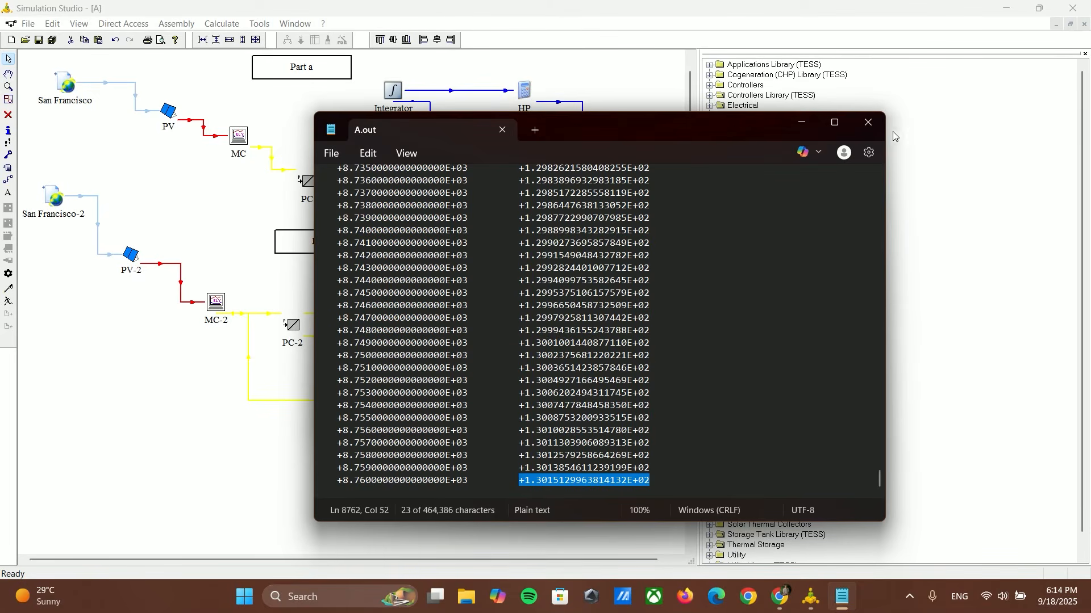
{"action": "left_click", "coordinate": [867, 122]}
{"action": "left_click", "coordinate": [300, 422]}
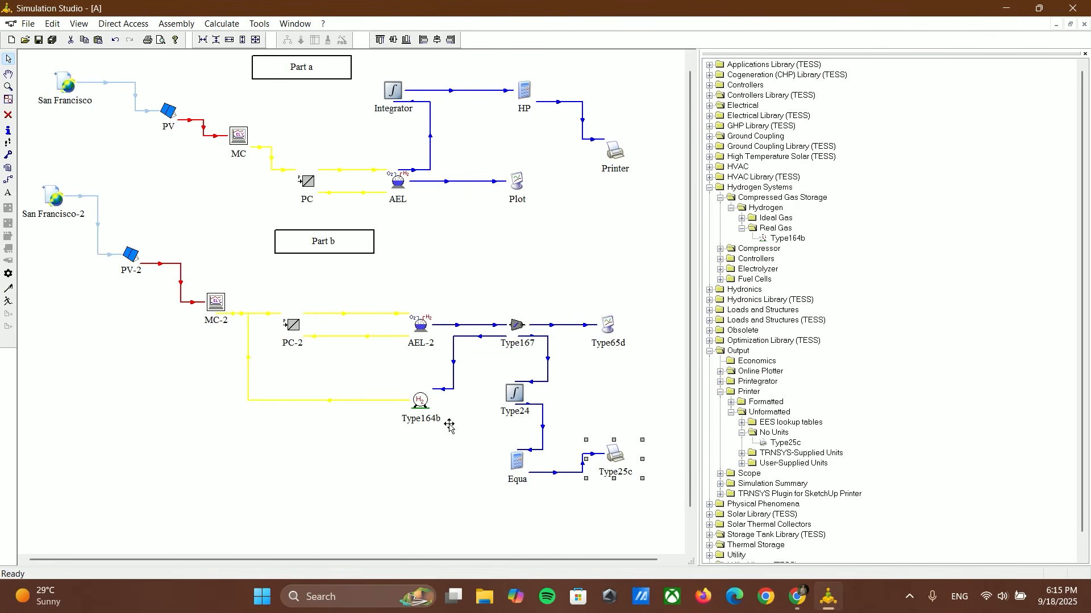
{"action": "scroll", "coordinate": [318, 398], "scroll_direction": "up", "scroll_amount": 1}
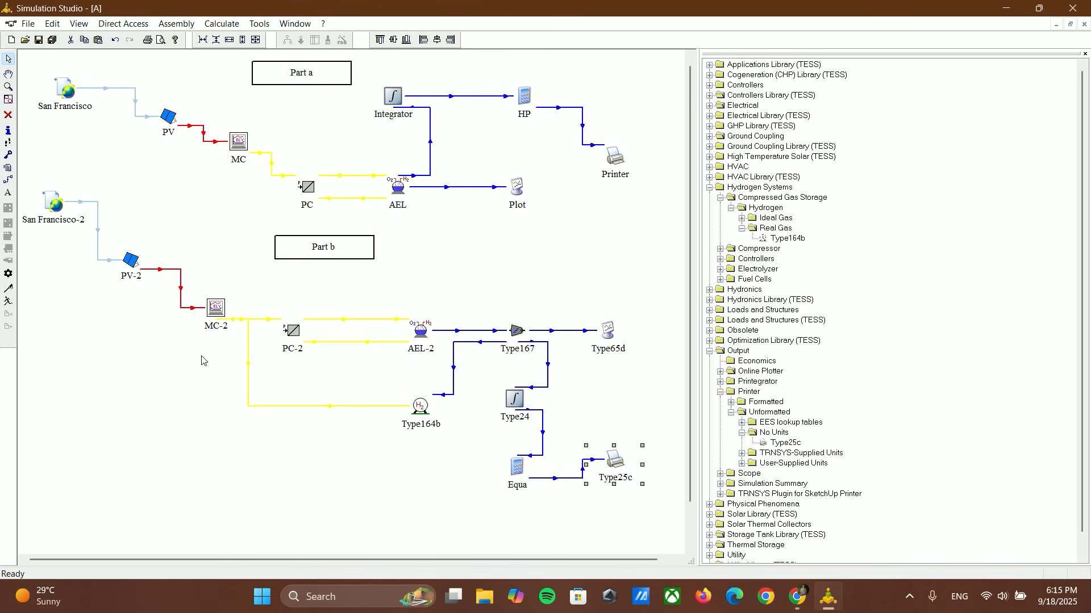
{"action": "scroll", "coordinate": [333, 421], "scroll_direction": "down", "scroll_amount": 2}
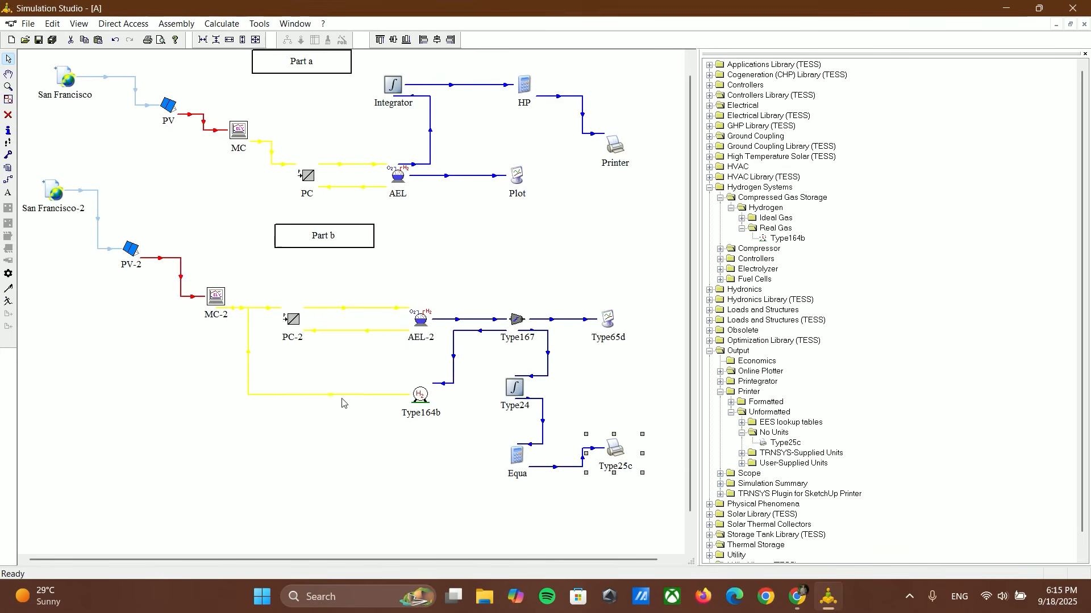
{"action": "left_click", "coordinate": [183, 424]}
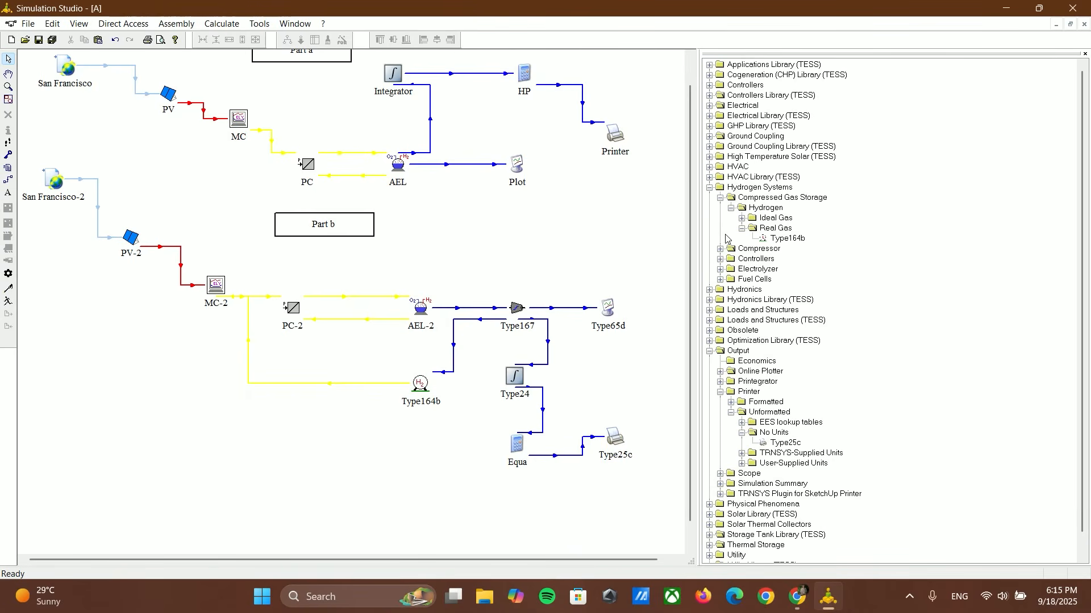
{"action": "left_click", "coordinate": [168, 25]}
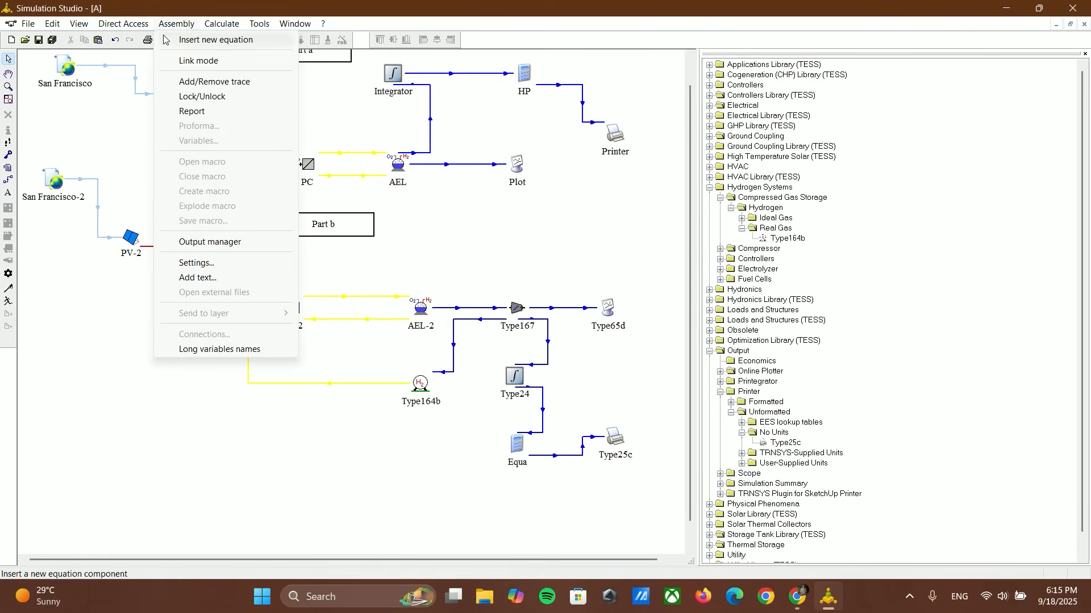
{"action": "left_click", "coordinate": [106, 287]}
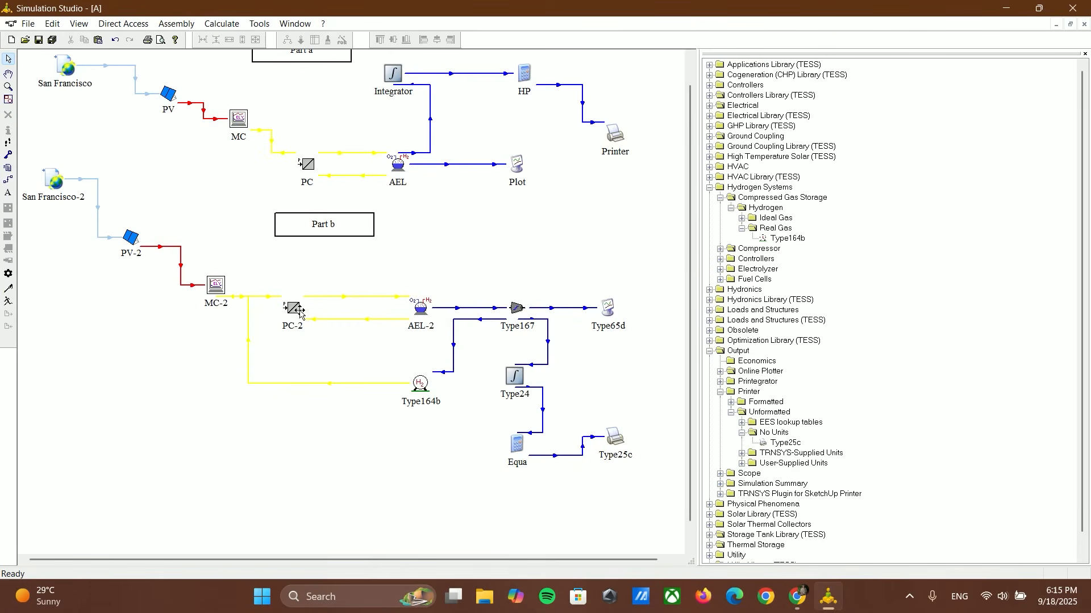
Step: Copy the Part b electrolyzer AEL-2
{"action": "left_click", "coordinate": [419, 310]}
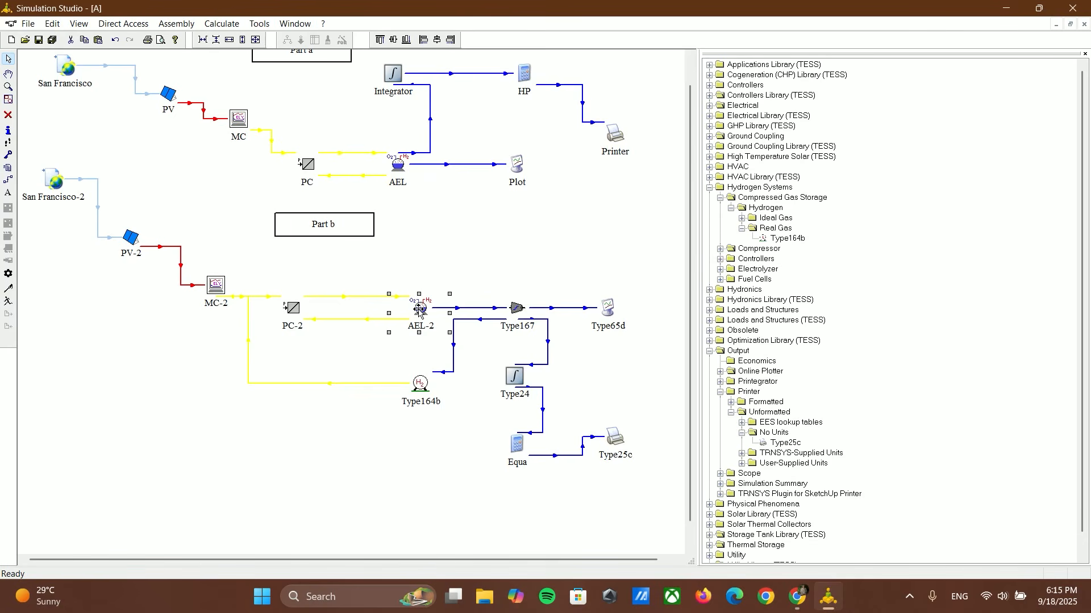
{"action": "right_click", "coordinate": [419, 309]}
{"action": "left_click", "coordinate": [446, 300]}
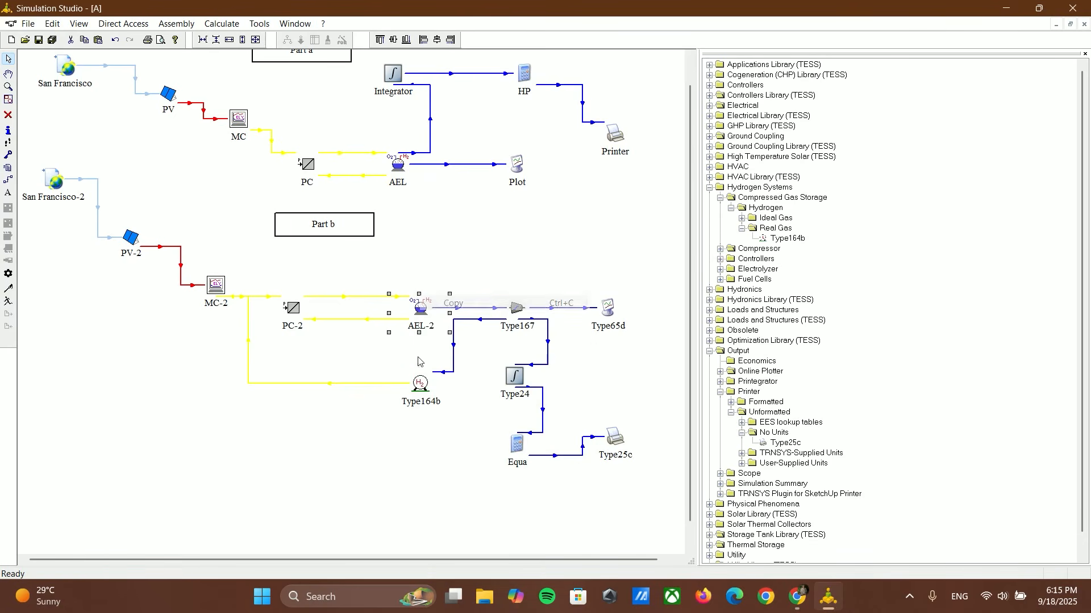
{"action": "right_click", "coordinate": [184, 414]}
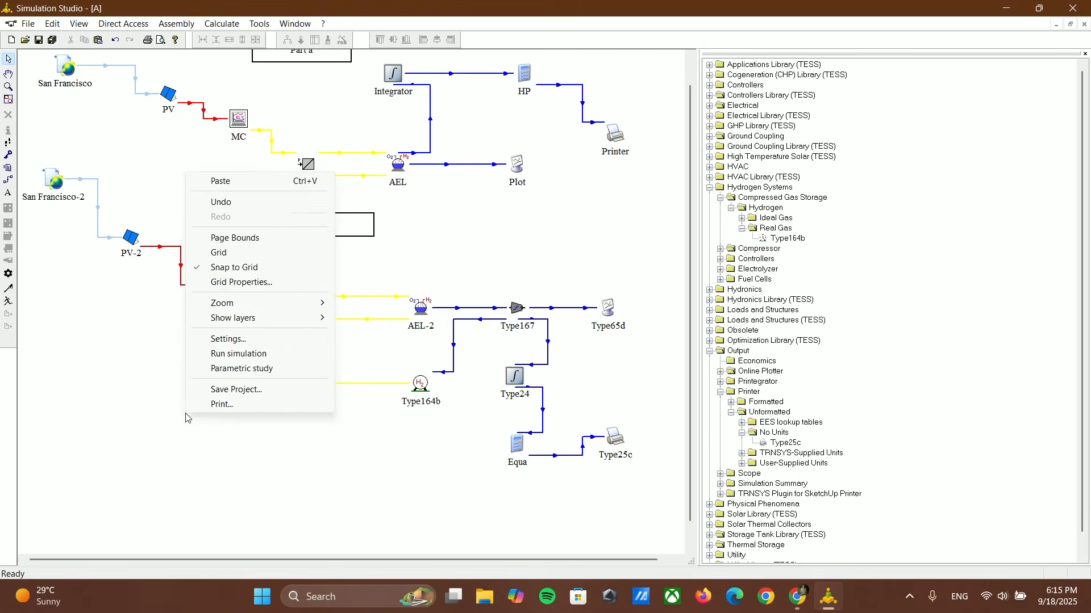
Step: Add a text label reading "Part c" below PV-2 and widen its box so the text fits on one line
{"action": "left_click", "coordinate": [177, 24]}
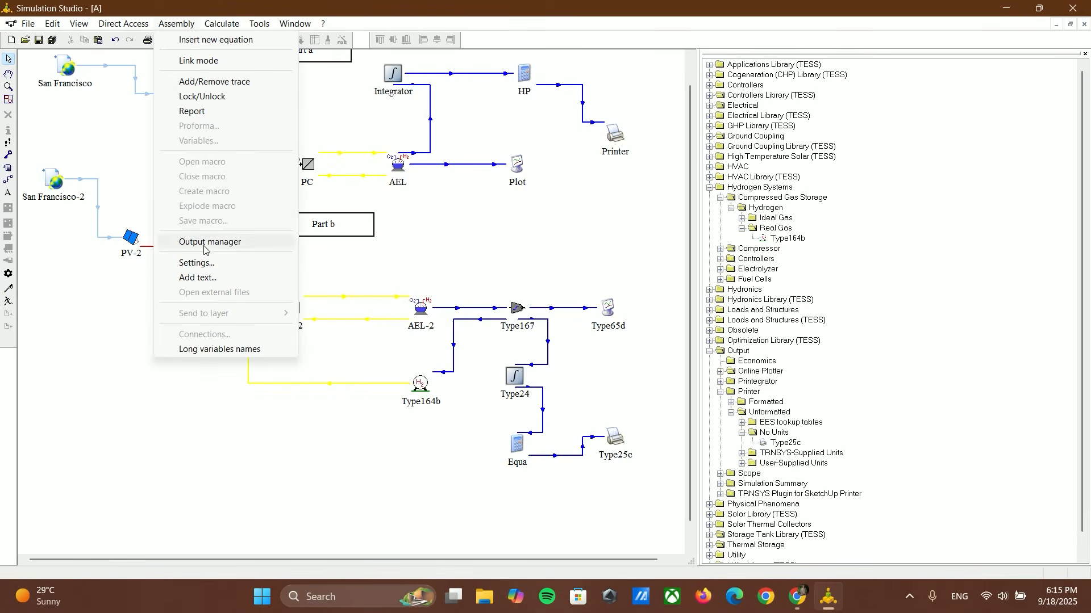
{"action": "left_click", "coordinate": [206, 280]}
{"action": "left_click", "coordinate": [134, 401]}
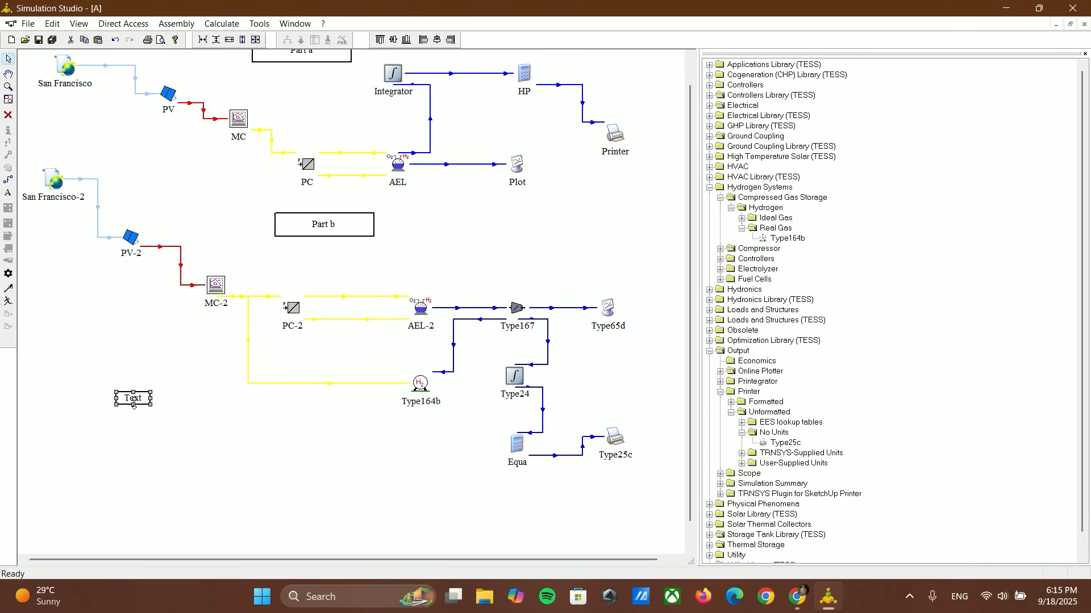
{"action": "double_click", "coordinate": [133, 401]}
{"action": "type", "text": "P"}
{"action": "key", "text": "Caps_Lock"}
{"action": "type", "text": "art c"}
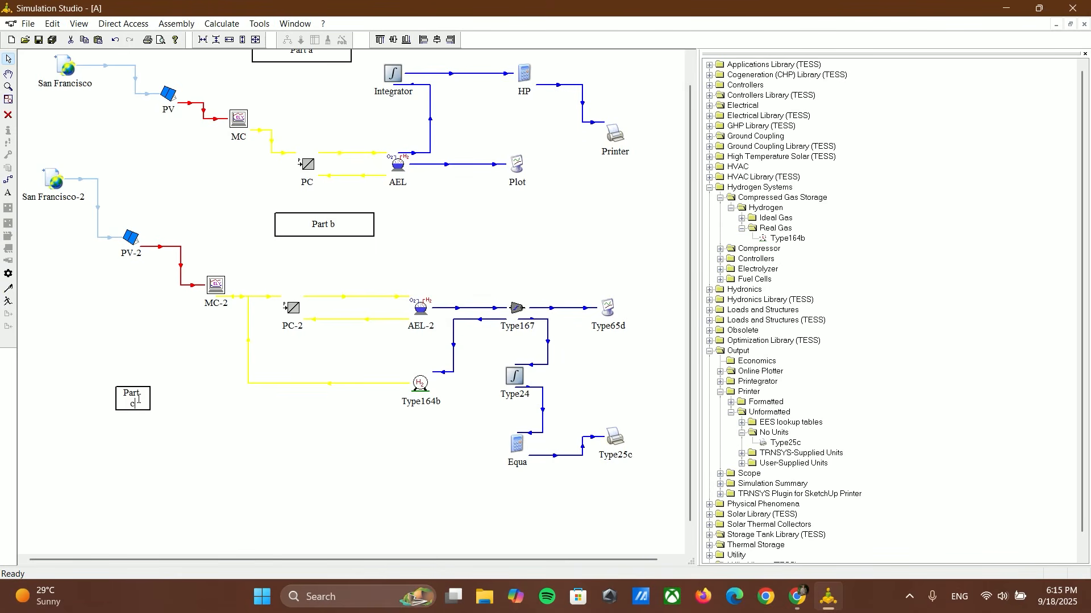
{"action": "left_click", "coordinate": [152, 401]}
{"action": "left_click", "coordinate": [150, 394]}
{"action": "mouse_move", "coordinate": [151, 398]}
{"action": "left_mouse_down"}
{"action": "mouse_move", "coordinate": [191, 395]}
{"action": "mouse_move", "coordinate": [149, 386]}
{"action": "left_mouse_up"}
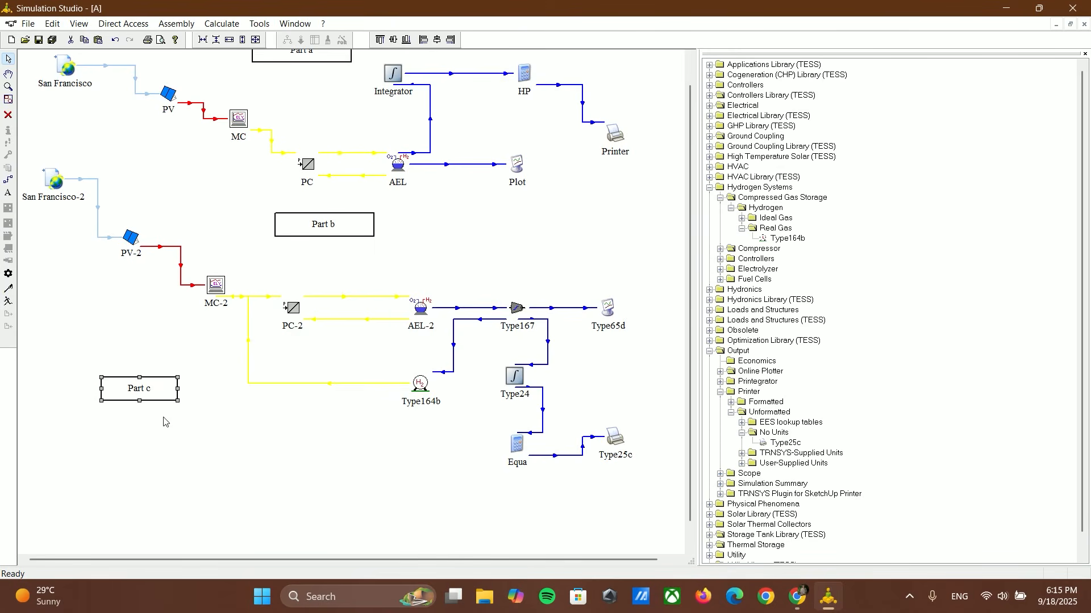
{"action": "left_click", "coordinate": [165, 419]}
Step: Paste the copied electrolyzer, place it below the Part c label and review its parameters
{"action": "right_click", "coordinate": [274, 452]}
{"action": "left_click", "coordinate": [303, 217]}
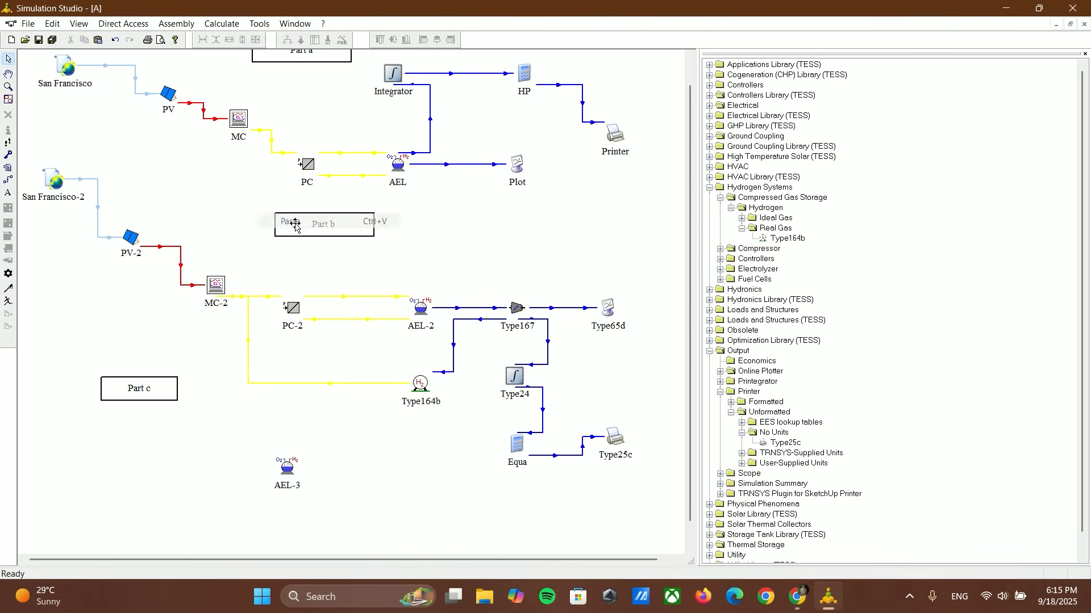
{"action": "left_click_drag", "start_coordinate": [293, 476], "coordinate": [187, 487]}
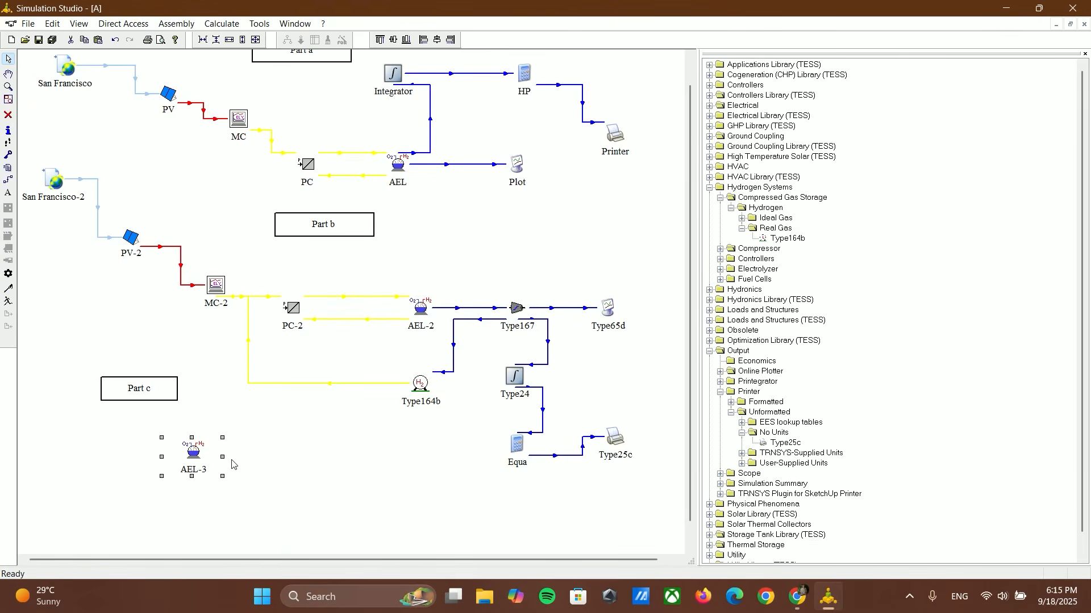
{"action": "double_click", "coordinate": [211, 459]}
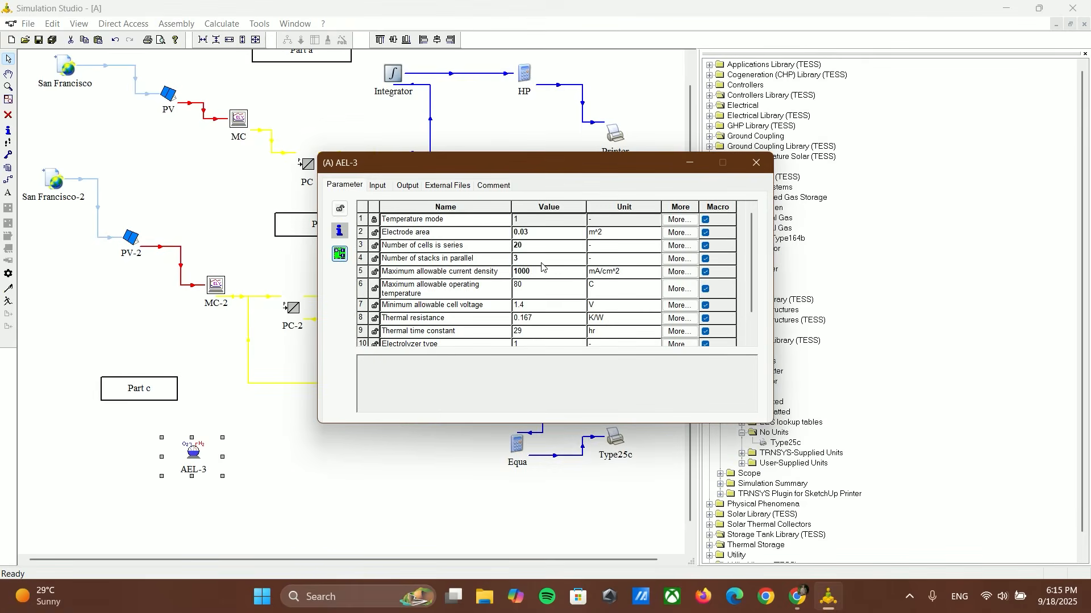
{"action": "scroll", "coordinate": [541, 267], "scroll_direction": "down", "scroll_amount": 1}
{"action": "scroll", "coordinate": [541, 264], "scroll_direction": "up", "scroll_amount": 1}
{"action": "left_click", "coordinate": [753, 164]}
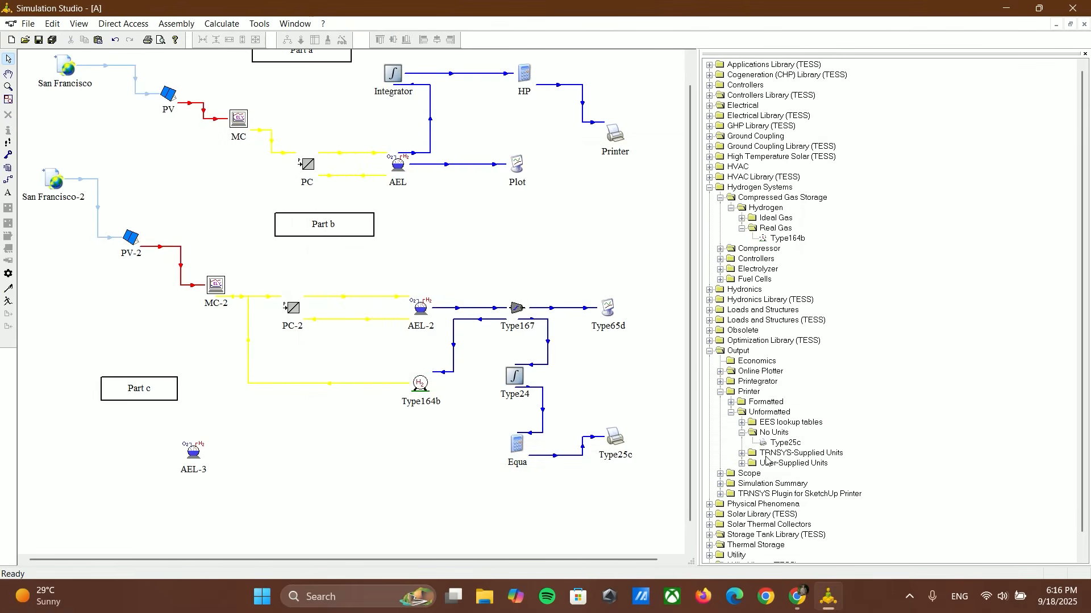
Step: Insert a new equation block beside AEL-3 and add an output named Current to it
{"action": "left_click", "coordinate": [192, 26]}
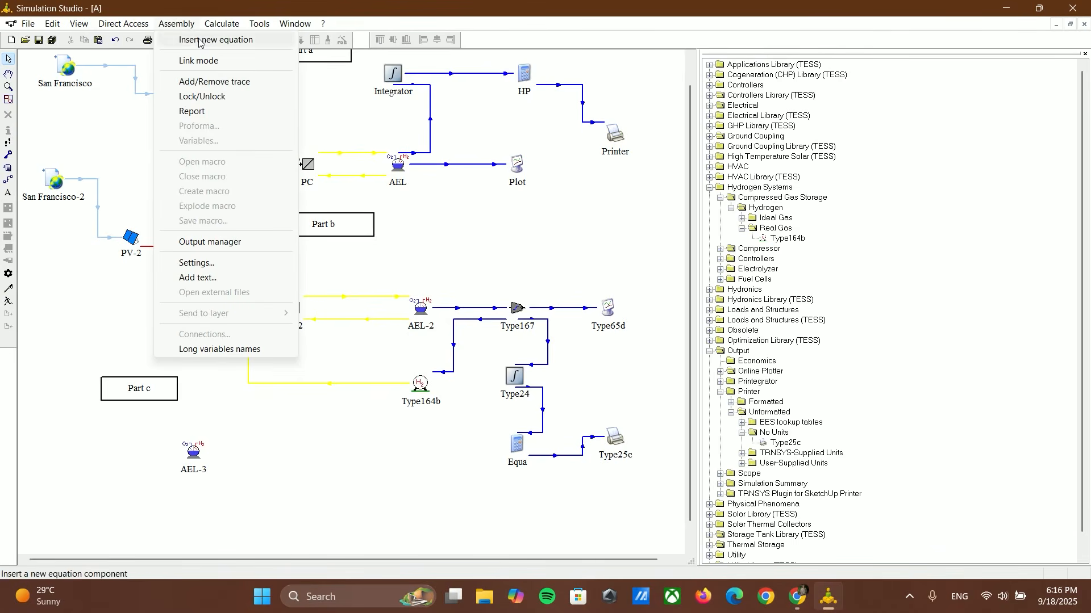
{"action": "left_click", "coordinate": [216, 40]}
{"action": "left_click", "coordinate": [285, 456]}
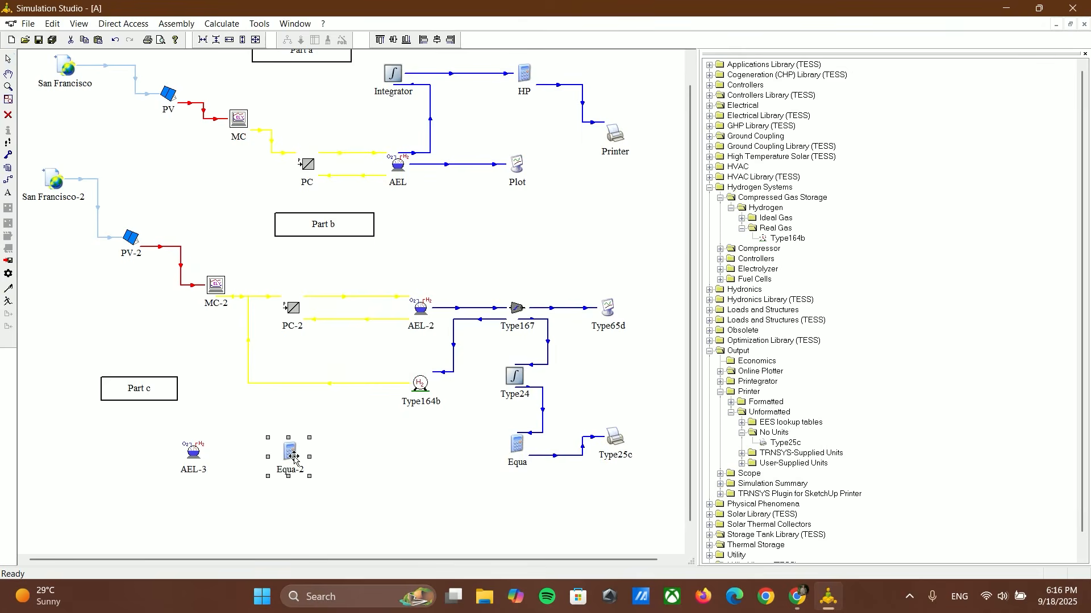
{"action": "left_click", "coordinate": [735, 149]}
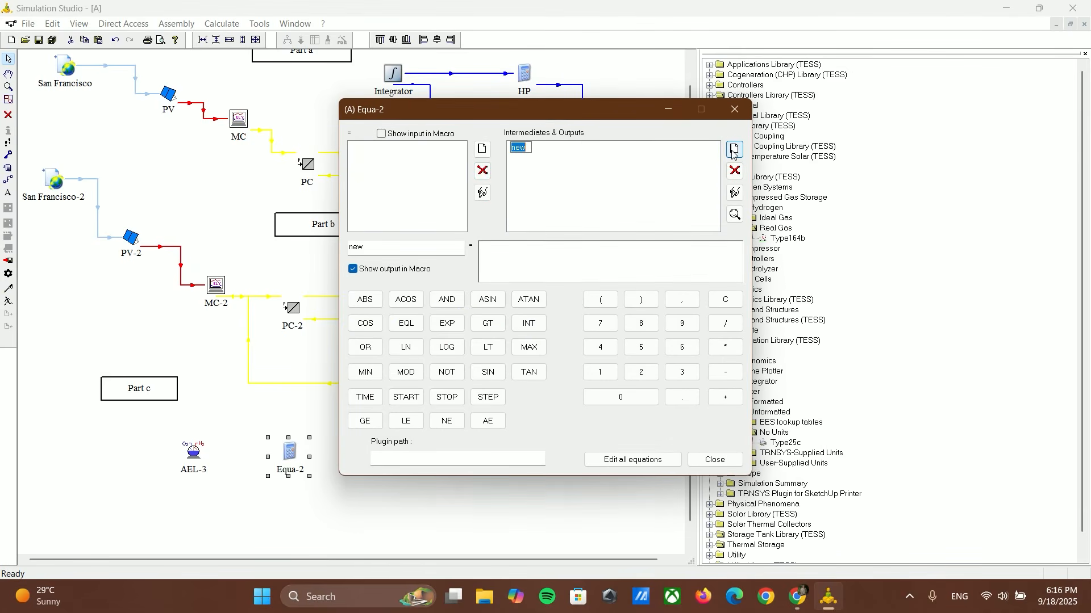
{"action": "type", "text": "Current"}
{"action": "left_click", "coordinate": [561, 259]}
{"action": "left_click", "coordinate": [714, 460]}
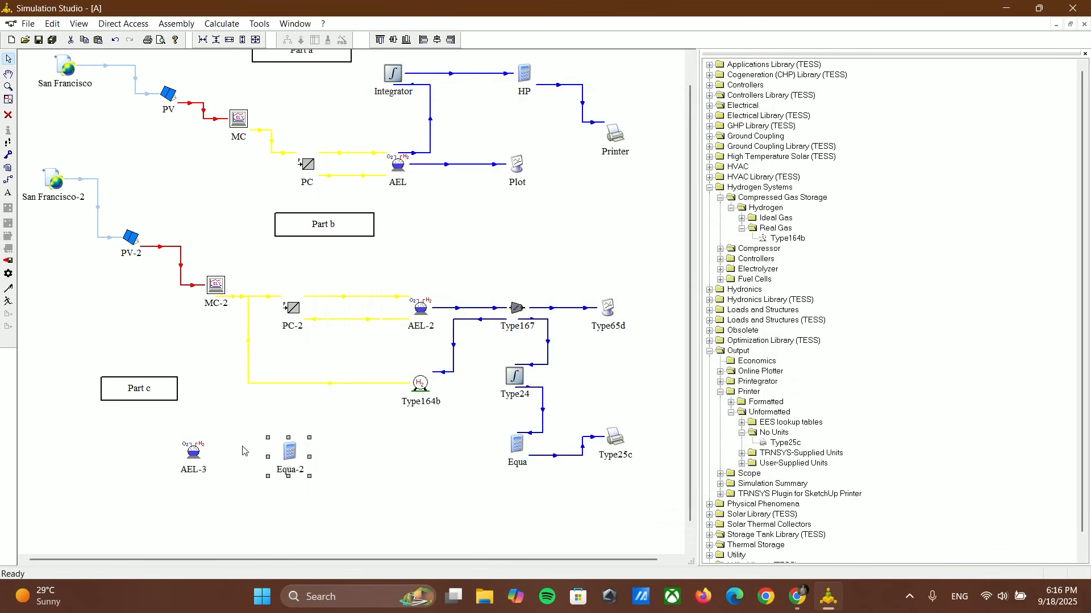
Step: Check AEL-3's inputs and link Equa-2 to AEL-3, connecting Current to Electrolyzer current
{"action": "double_click", "coordinate": [195, 452]}
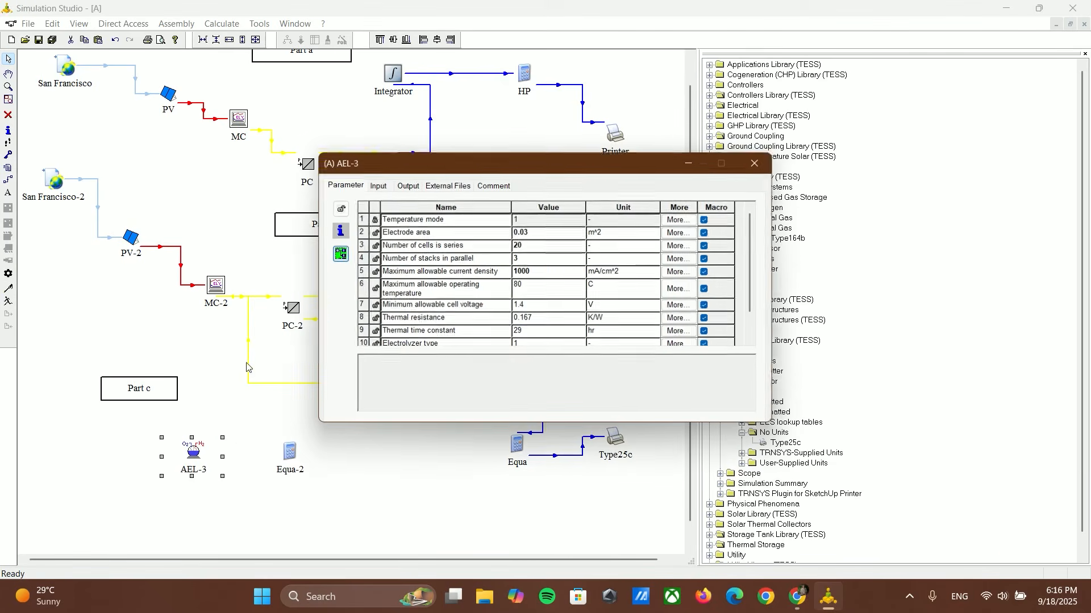
{"action": "left_click", "coordinate": [391, 187]}
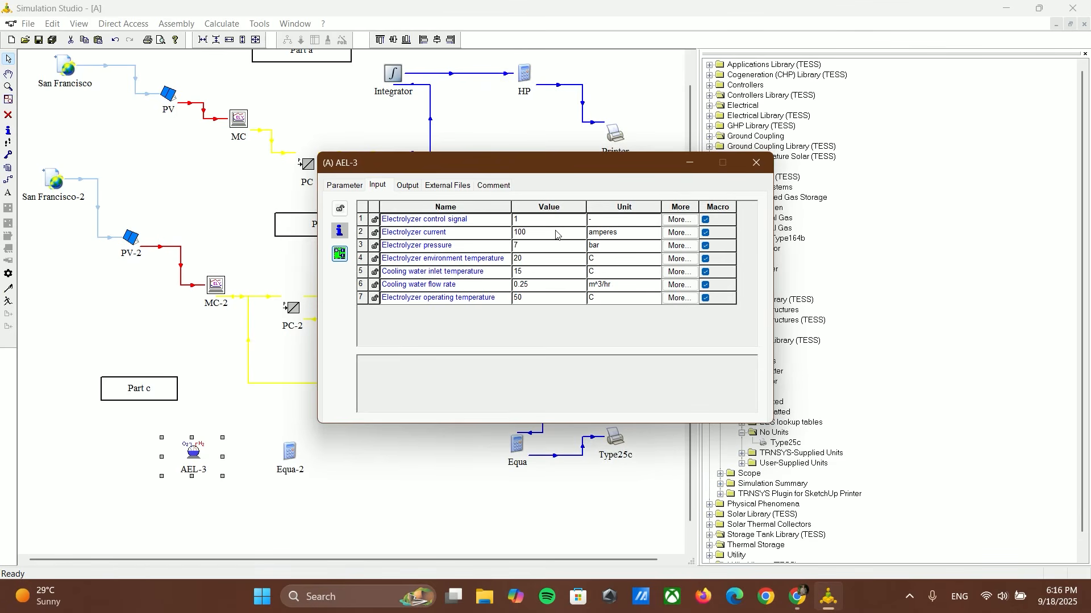
{"action": "left_click", "coordinate": [756, 163]}
{"action": "left_click", "coordinate": [8, 180]}
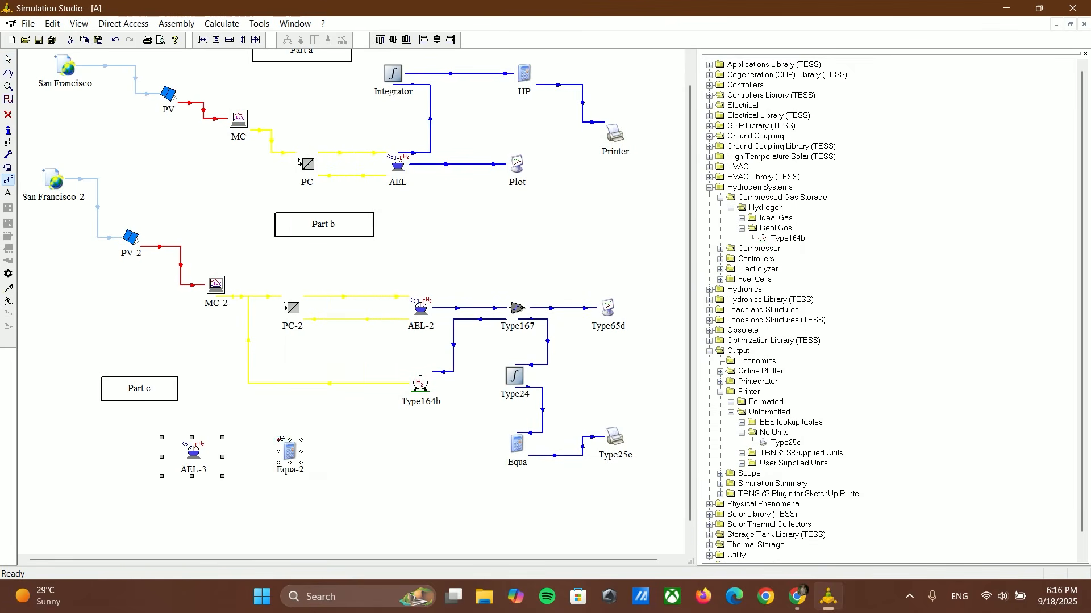
{"action": "left_click_drag", "start_coordinate": [284, 452], "coordinate": [207, 454]}
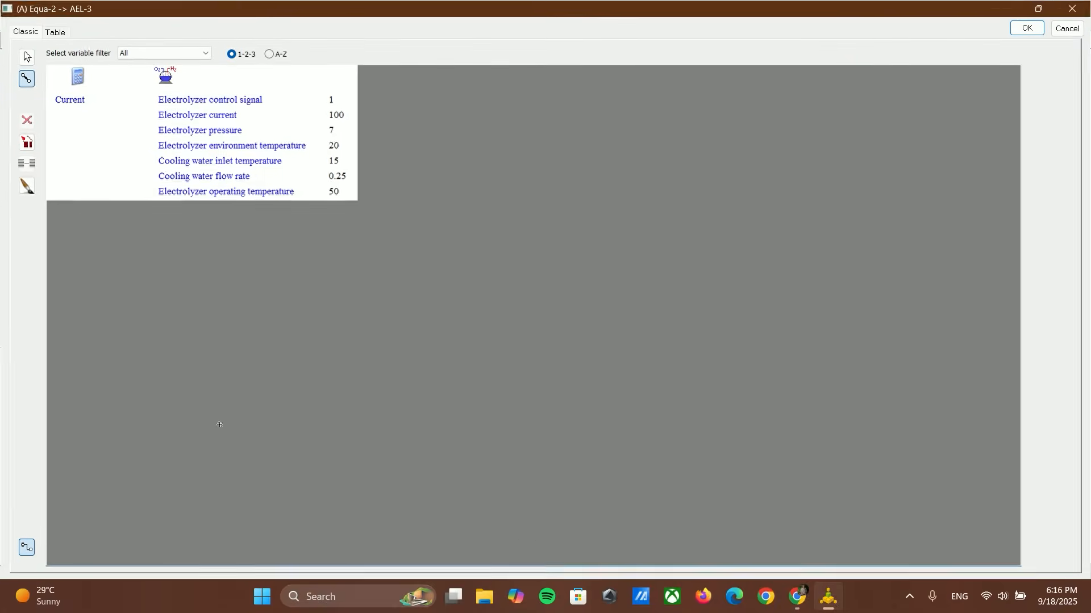
{"action": "left_click_drag", "start_coordinate": [75, 94], "coordinate": [215, 118]}
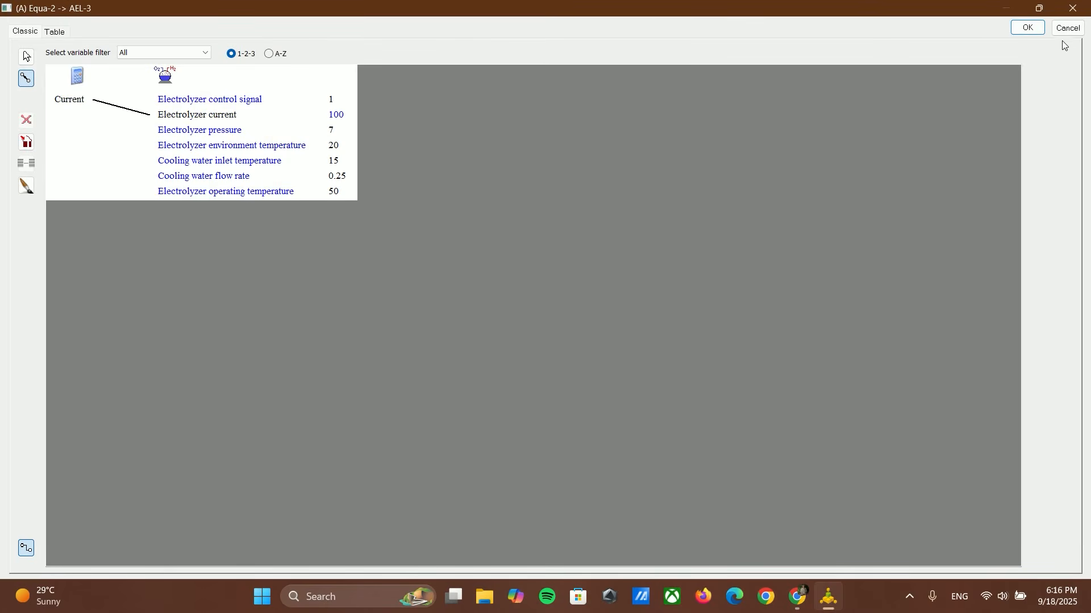
{"action": "left_click", "coordinate": [1029, 29]}
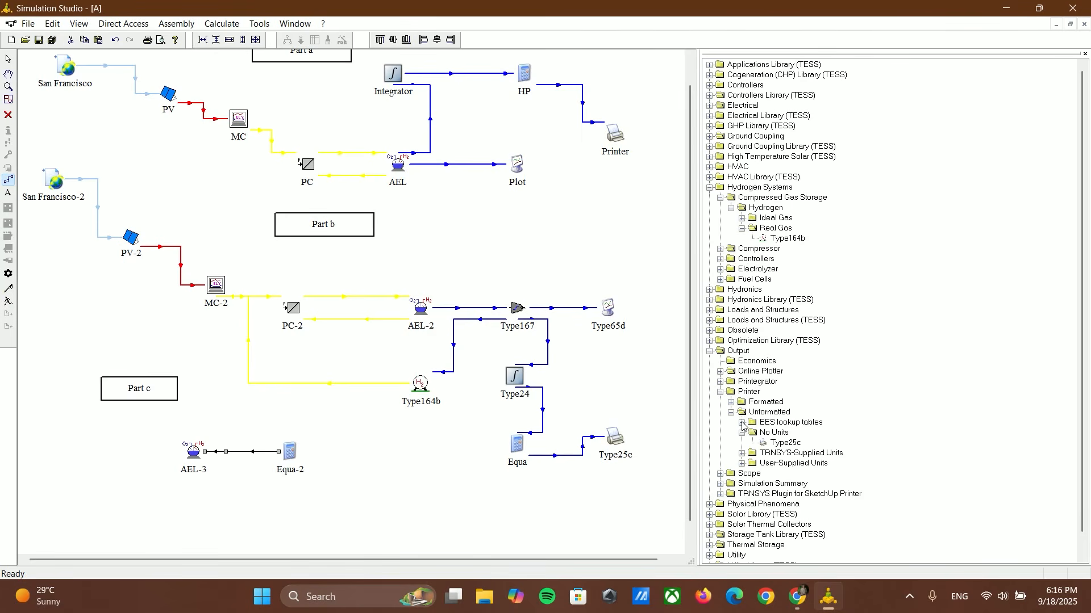
Step: Place a Type65d online plotter without file beside AEL-3, on the side opposite Equa-2
{"action": "left_click", "coordinate": [720, 392]}
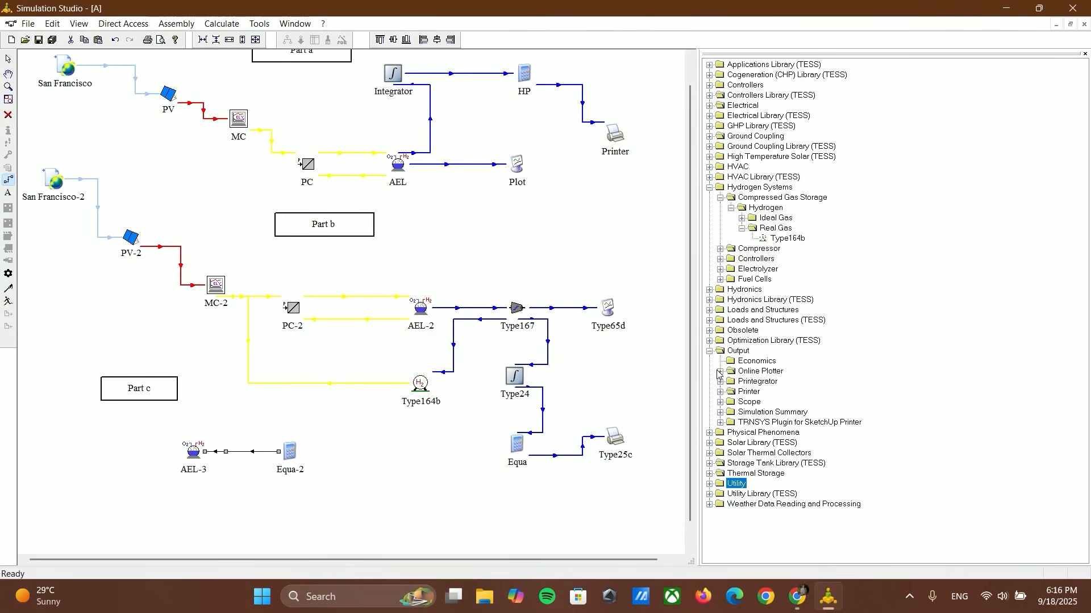
{"action": "left_click", "coordinate": [720, 371]}
{"action": "left_click", "coordinate": [731, 392]}
{"action": "left_click_drag", "start_coordinate": [772, 402], "coordinate": [100, 454]}
Step: Link AEL-3 to Type65d-2, connecting Electrolyzer voltage to Left axis variable-1, and recheck the connection
{"action": "left_click", "coordinate": [8, 179]}
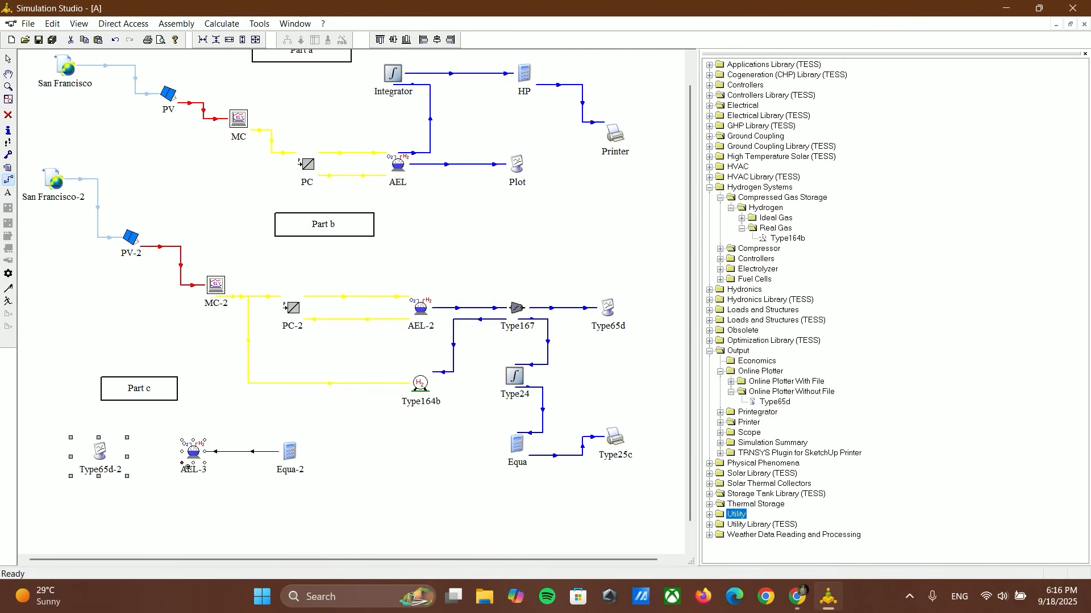
{"action": "left_click_drag", "start_coordinate": [177, 453], "coordinate": [108, 451]}
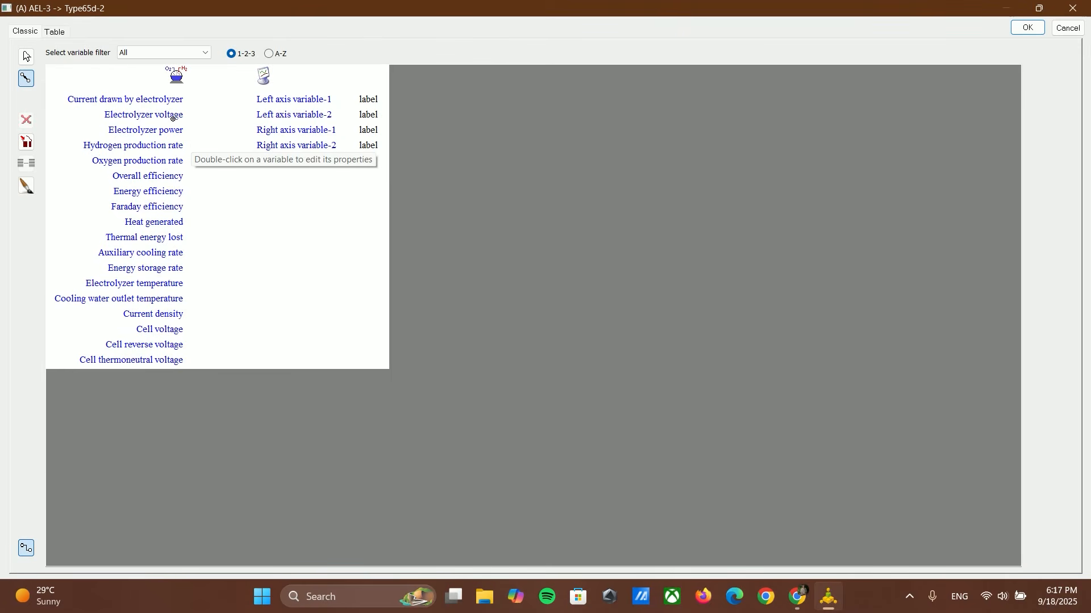
{"action": "left_click_drag", "start_coordinate": [172, 117], "coordinate": [263, 100]}
{"action": "left_click", "coordinate": [1026, 27]}
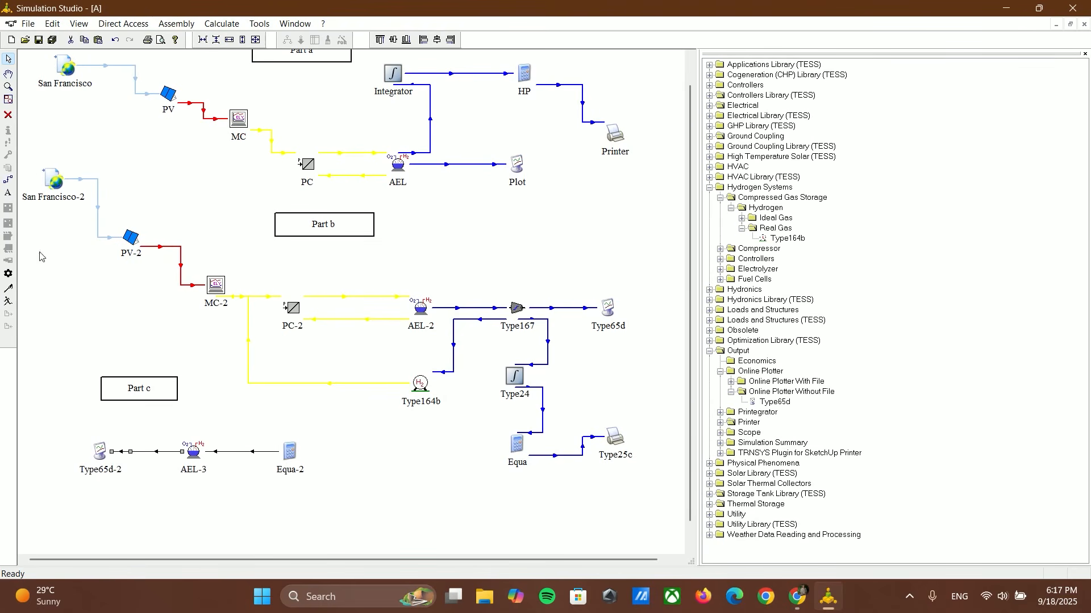
{"action": "double_click", "coordinate": [141, 455]}
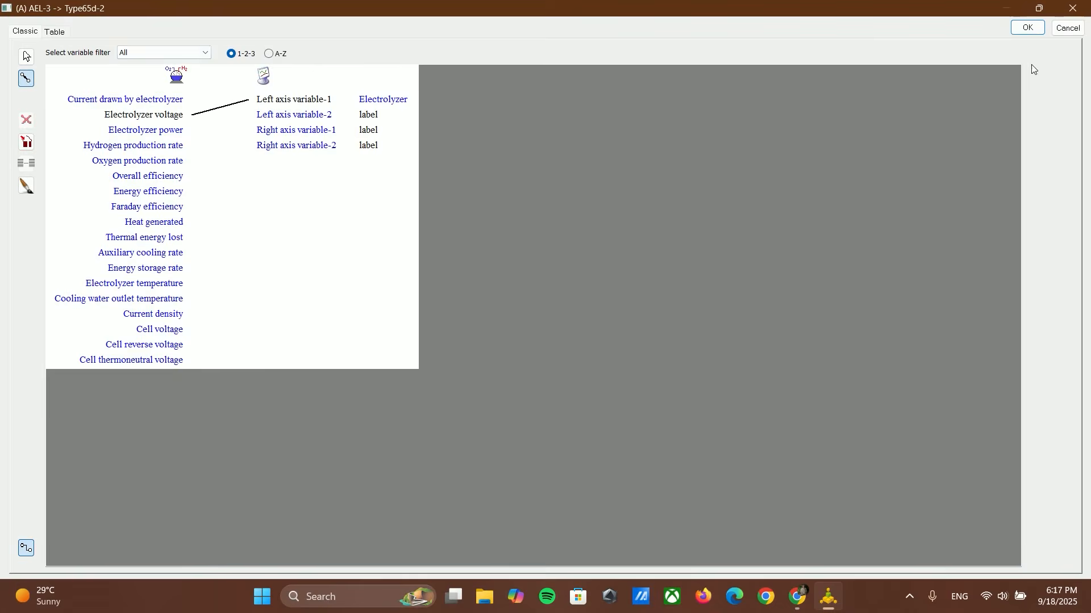
{"action": "left_click", "coordinate": [1027, 27]}
Step: Set the left axis maximum of plotter Type65d-2 to 5
{"action": "double_click", "coordinate": [102, 452]}
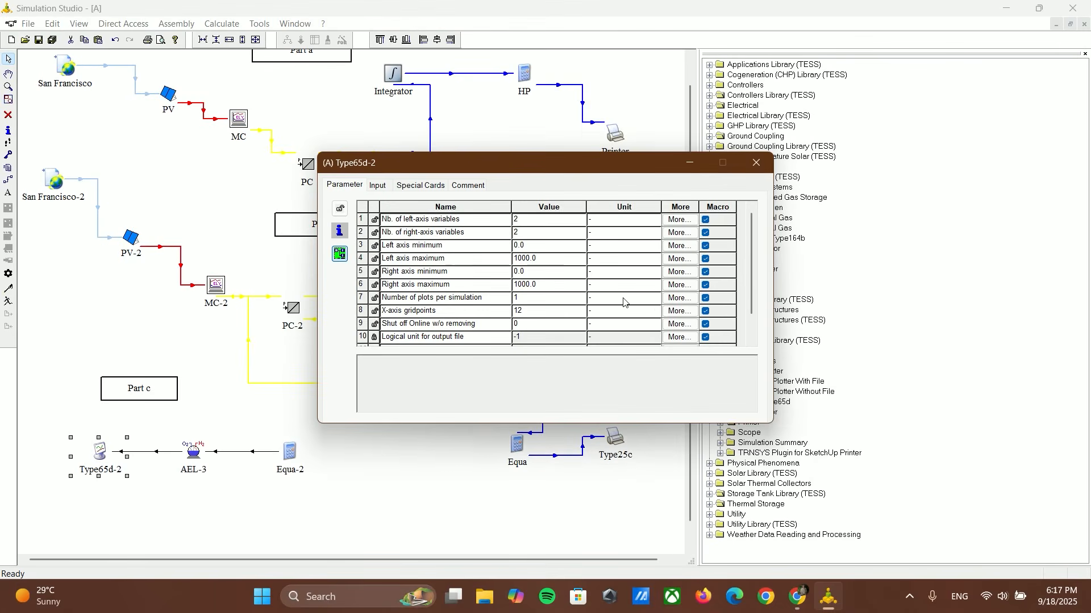
{"action": "left_click", "coordinate": [531, 260]}
{"action": "type", "text": "50"}
{"action": "left_click", "coordinate": [757, 163]}
{"action": "right_click", "coordinate": [690, 183]}
Step: Review the variable connection between AEL-3 and Type65d-2, and run the simulation
{"action": "left_click", "coordinate": [153, 454]}
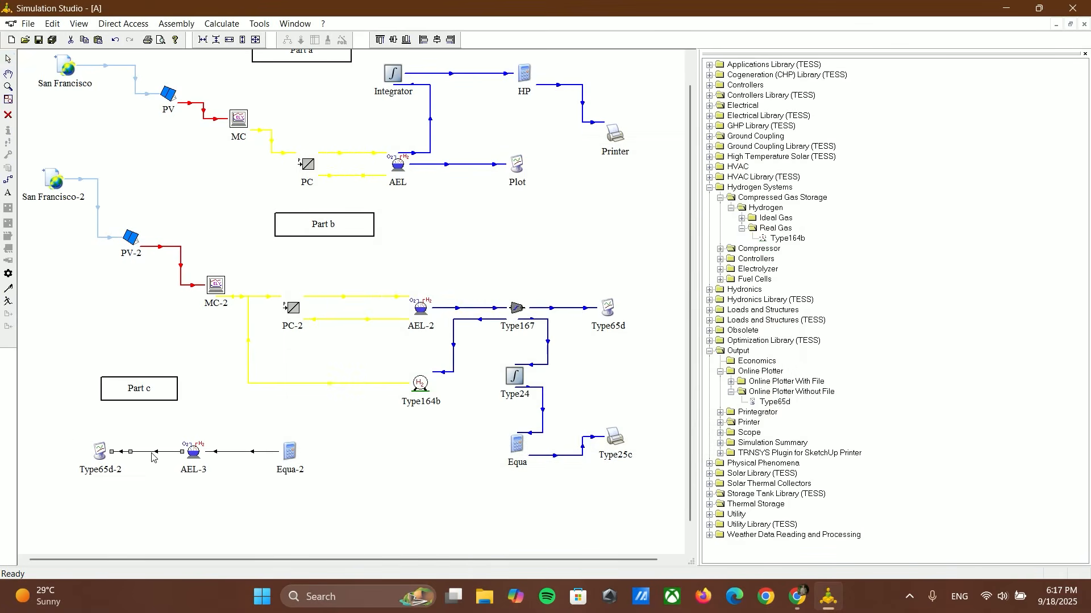
{"action": "double_click", "coordinate": [153, 455]}
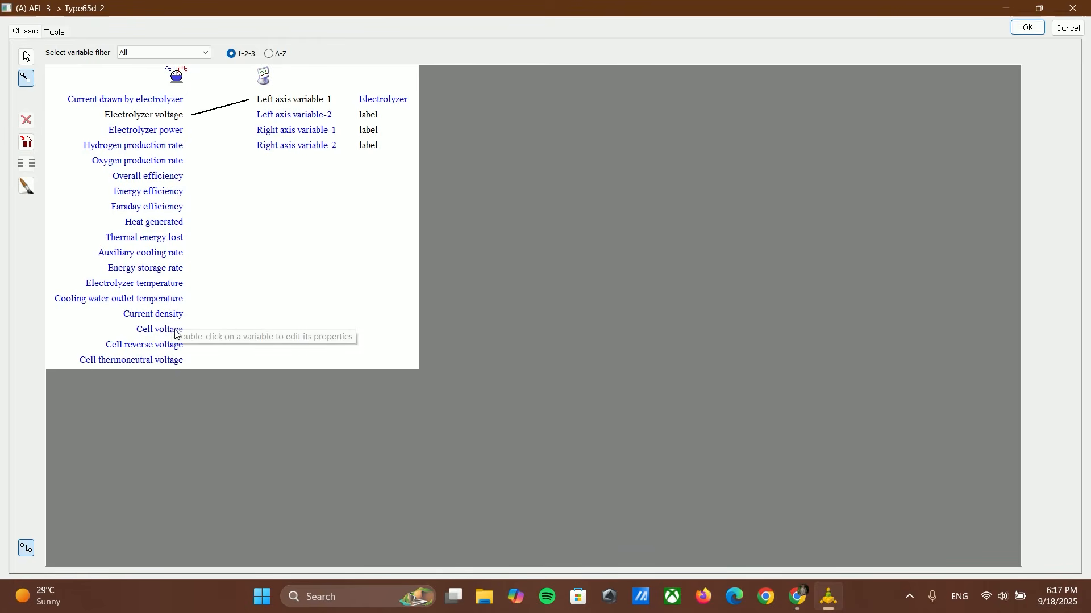
{"action": "left_click", "coordinate": [1028, 27]}
{"action": "left_click", "coordinate": [8, 306]}
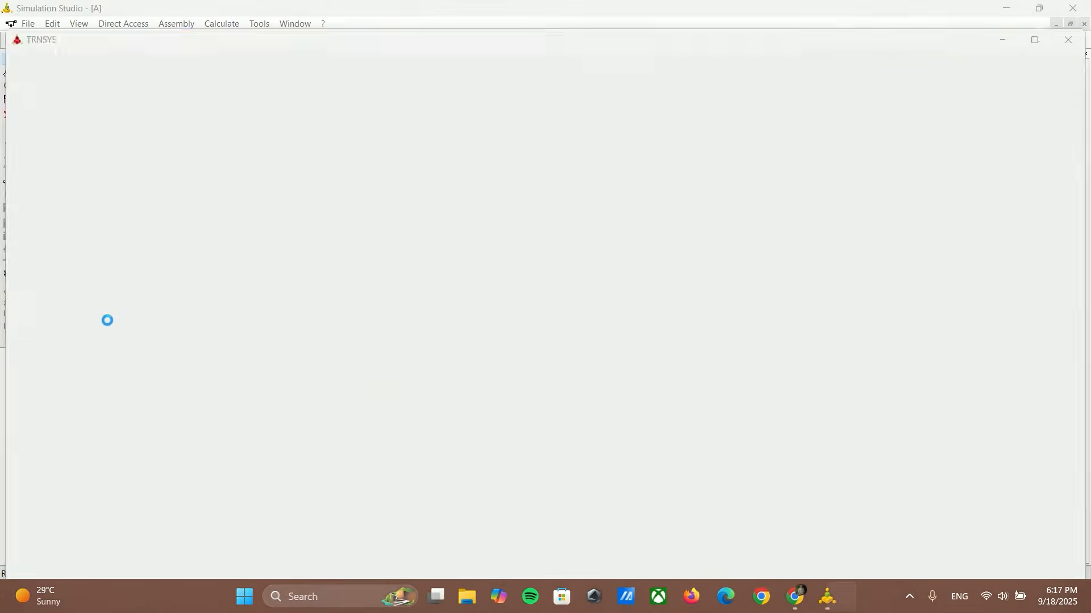
Step: Check the Part c graph of the finished run and set the left axis maximum of plotter Type65d-2 to 100
{"action": "left_click", "coordinate": [100, 573]}
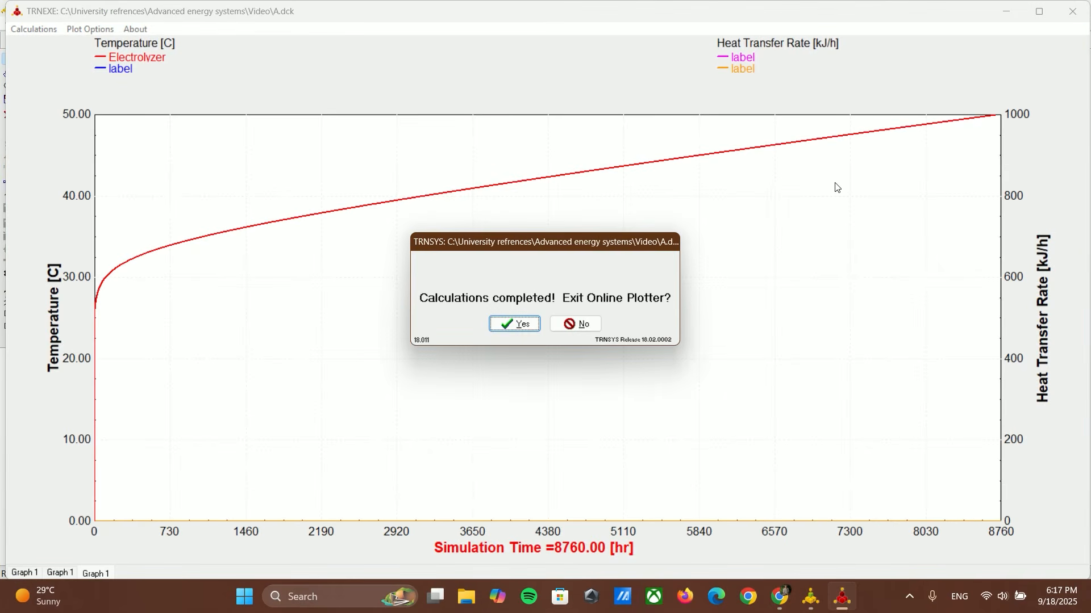
{"action": "left_click", "coordinate": [529, 324]}
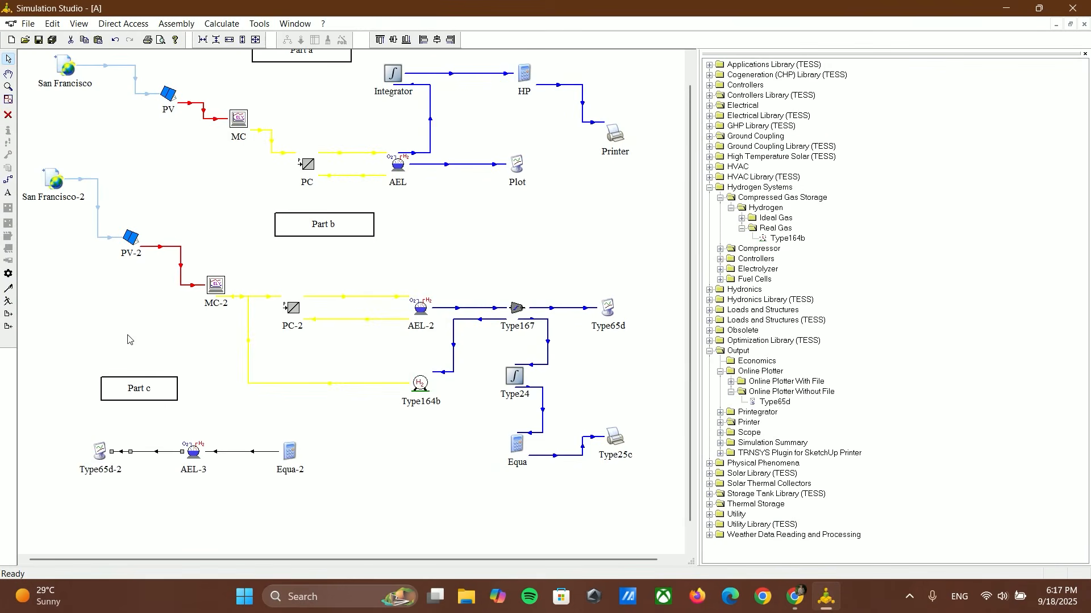
{"action": "double_click", "coordinate": [101, 454]}
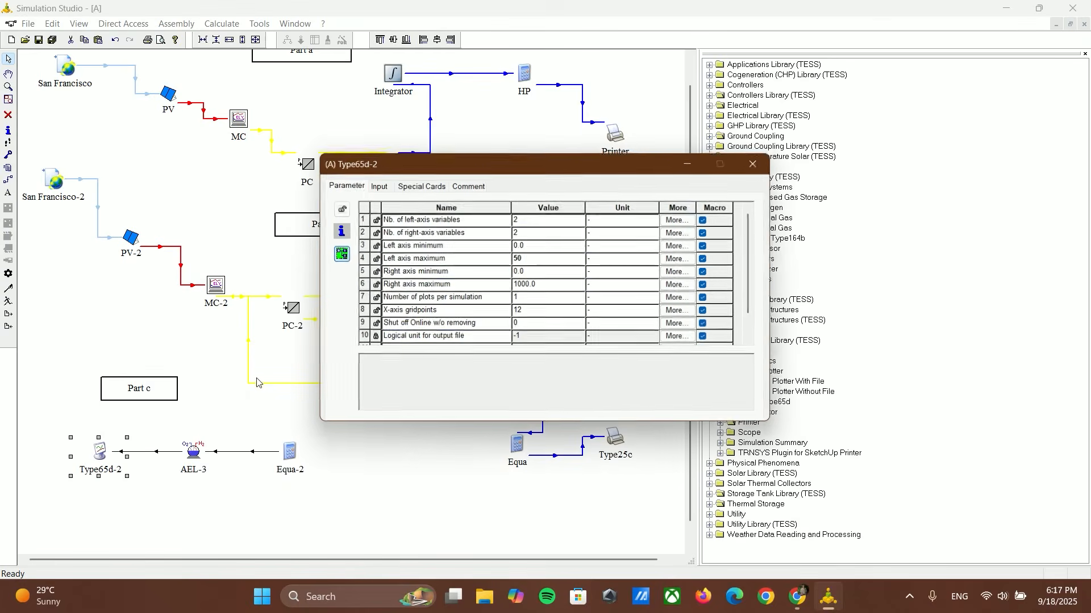
{"action": "left_click", "coordinate": [522, 258]}
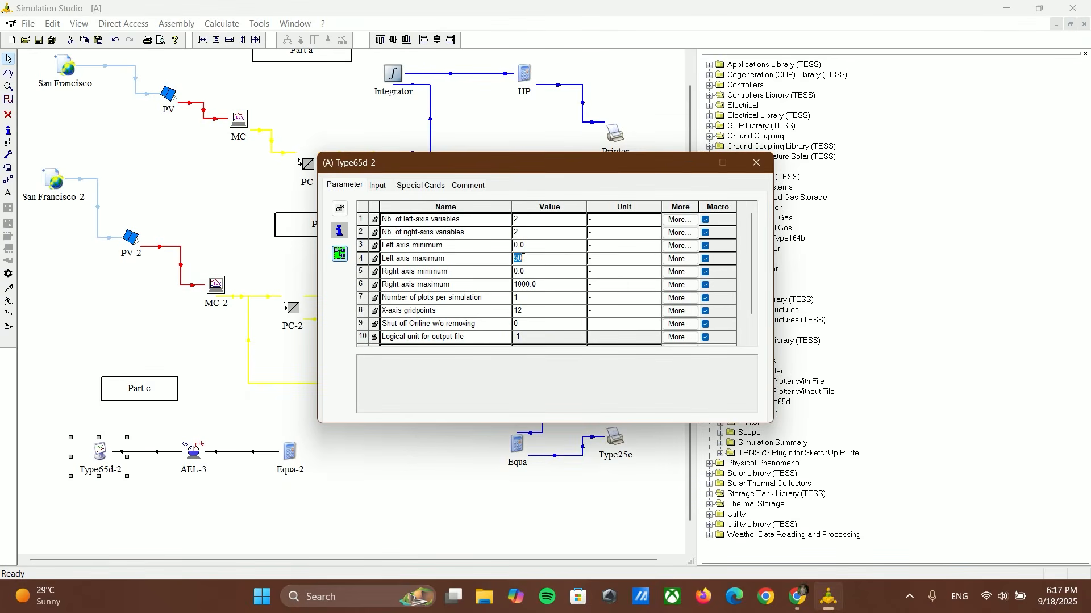
{"action": "type", "text": "100"}
{"action": "left_click", "coordinate": [756, 163]}
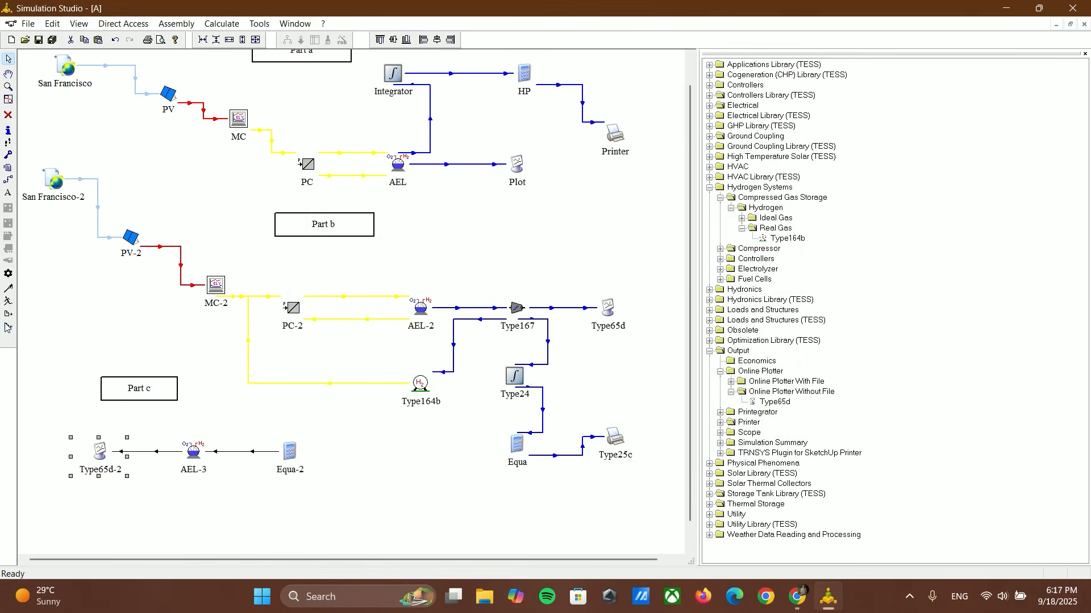
Step: Rerun the simulation, keeping the online plotter open to view the Part c curve before closing it
{"action": "left_click", "coordinate": [8, 301]}
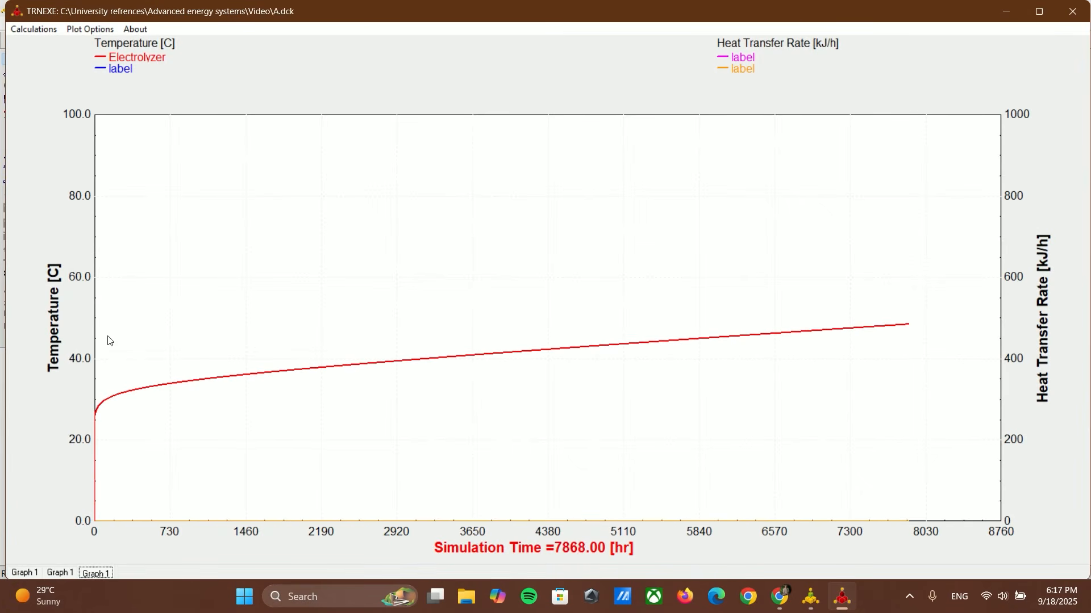
{"action": "left_click", "coordinate": [575, 323]}
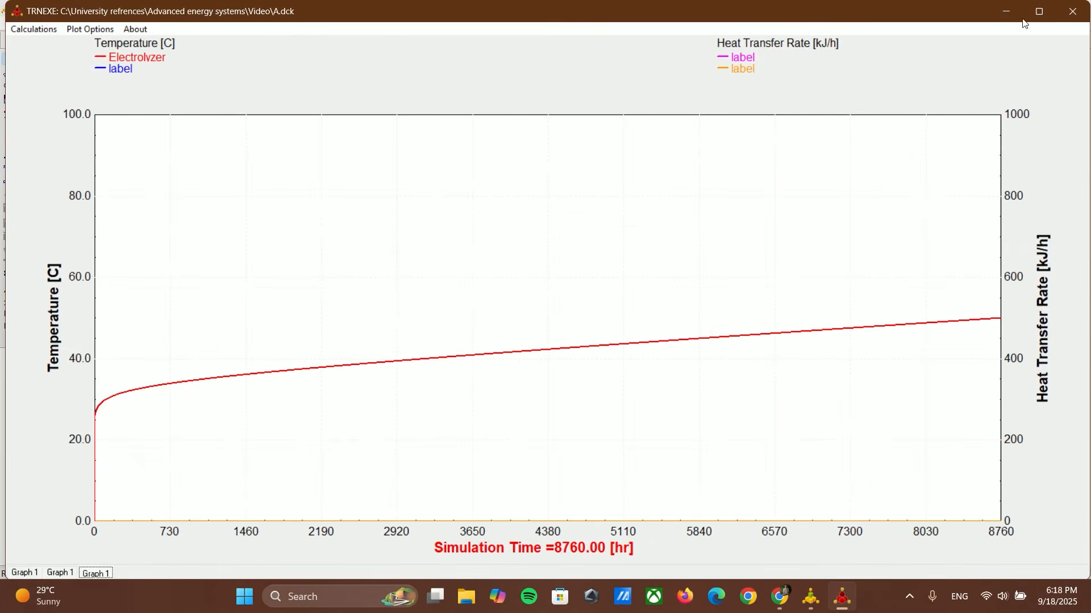
{"action": "left_click", "coordinate": [1073, 11]}
Step: Set the left axis title of plotter Type65d-2 to "Voltage[V]"
{"action": "double_click", "coordinate": [100, 452]}
{"action": "left_click", "coordinate": [442, 194]}
{"action": "left_click", "coordinate": [573, 218]}
{"action": "double_click", "coordinate": [572, 218]}
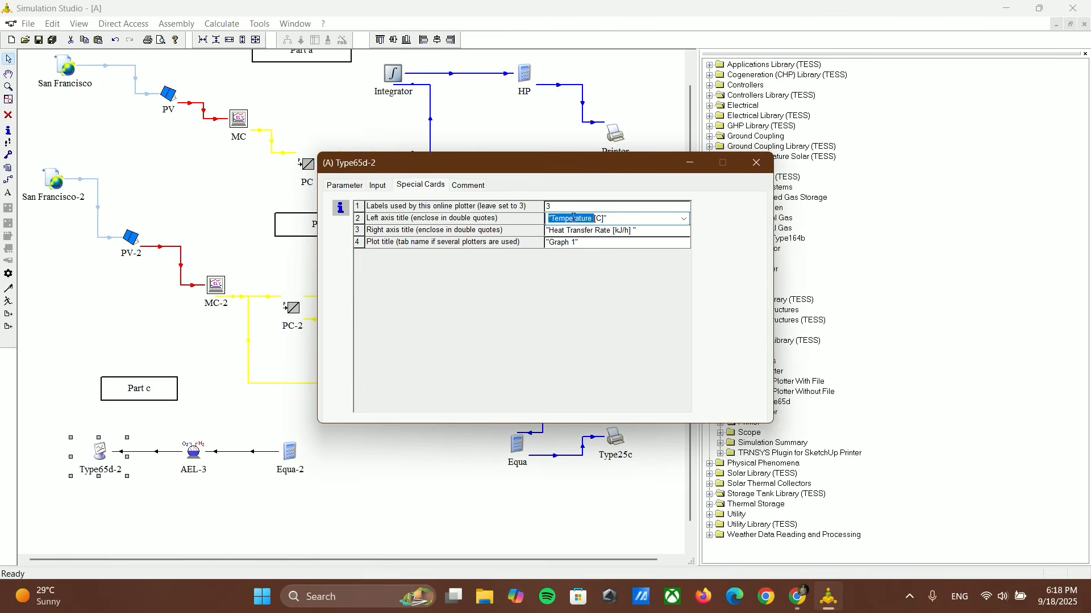
{"action": "type", "text": "V"}
{"action": "key", "text": "Caps_Lock"}
{"action": "type", "text": "oltage"}
{"action": "key", "text": "BackSpace"}
{"action": "key", "text": "Caps_Lock"}
{"action": "type", "text": "V"}
{"action": "key", "text": "Return"}
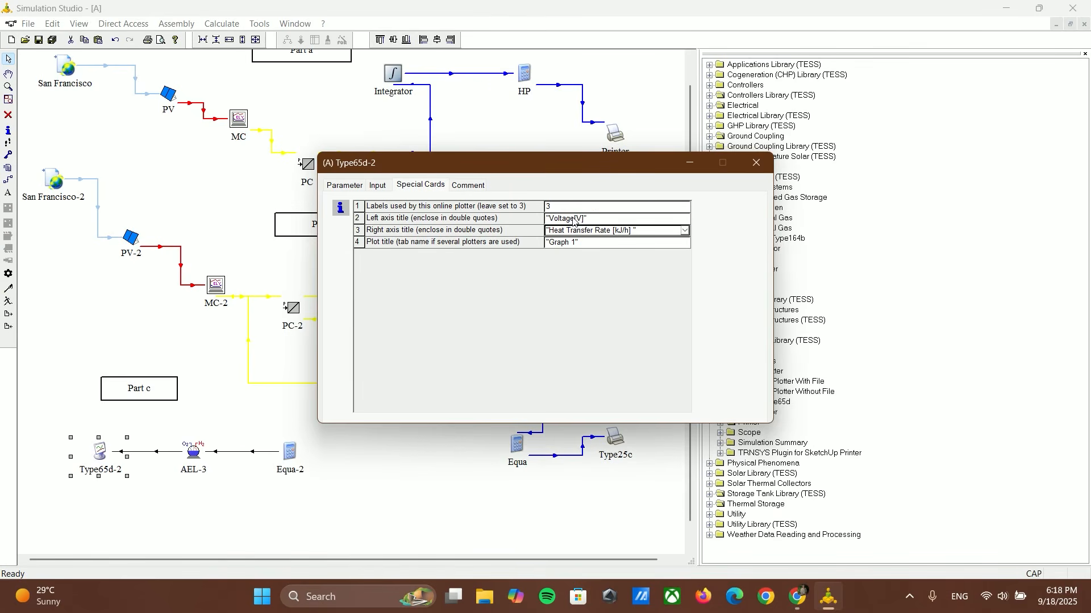
Step: Clear the right axis title text of plotter Type65d-2 and close its settings
{"action": "left_click", "coordinate": [631, 232]}
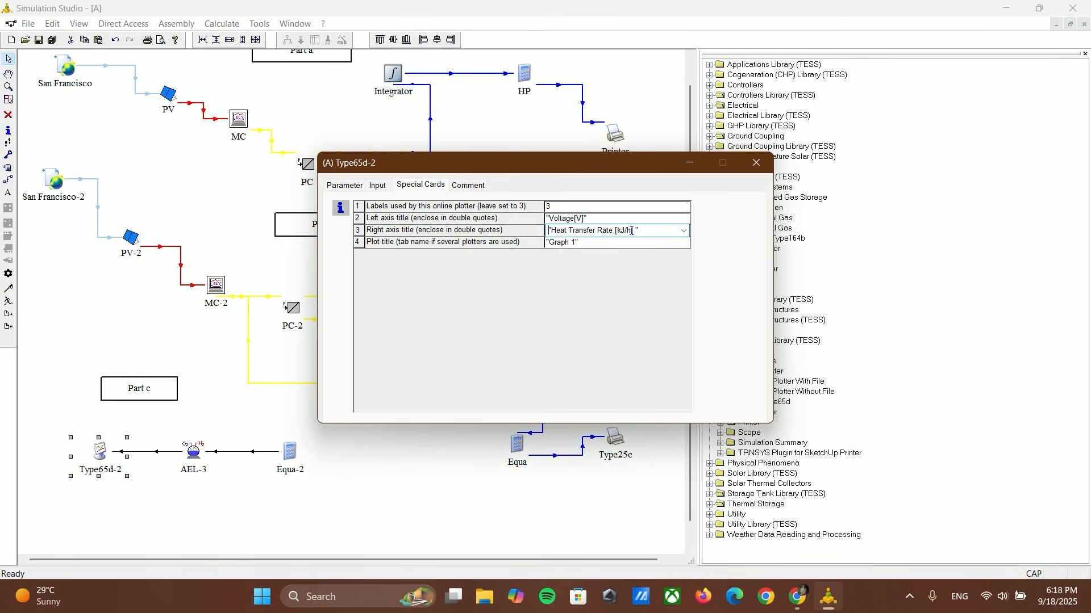
{"action": "key", "text": "BackSpace"}
{"action": "key", "text": "BackSpace"}
{"action": "key", "text": "BackSpace"}
{"action": "key", "text": "BackSpace"}
{"action": "key", "text": "BackSpace"}
{"action": "key", "text": "BackSpace"}
{"action": "key", "text": "BackSpace"}
{"action": "key", "text": "BackSpace"}
{"action": "key", "text": "BackSpace"}
{"action": "key", "text": "BackSpace"}
{"action": "key", "text": "BackSpace"}
{"action": "key", "text": "BackSpace"}
{"action": "key", "text": "BackSpace"}
{"action": "key", "text": "BackSpace"}
{"action": "key", "text": "BackSpace"}
{"action": "key", "text": "BackSpace"}
{"action": "left_click", "coordinate": [751, 166]}
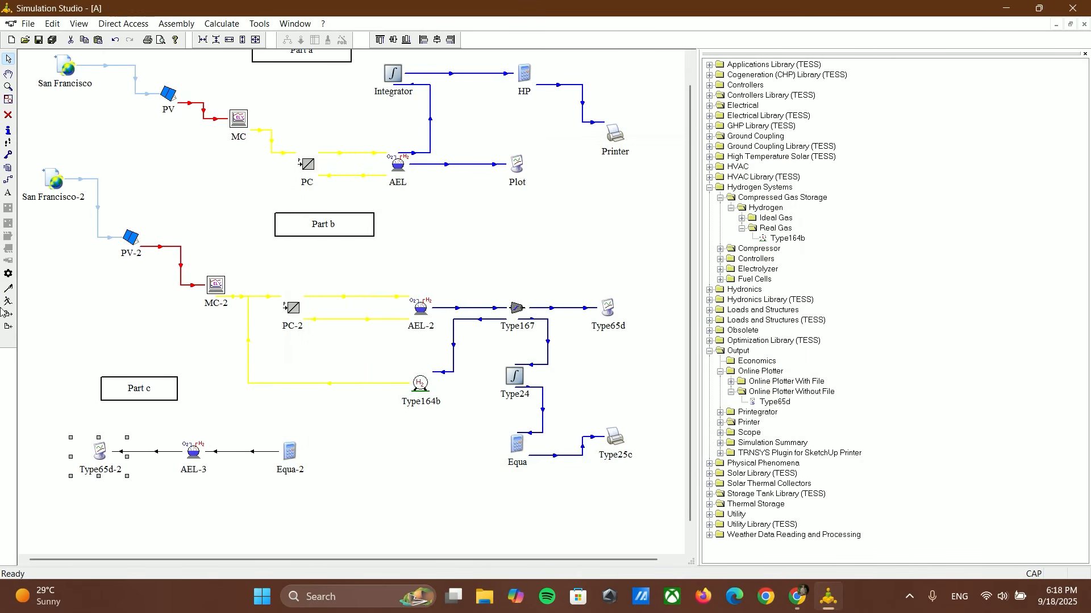
Step: Run the simulation again and inspect the Part c voltage curve, enlarging a small area near its end before closing the plotter
{"action": "left_click", "coordinate": [8, 302]}
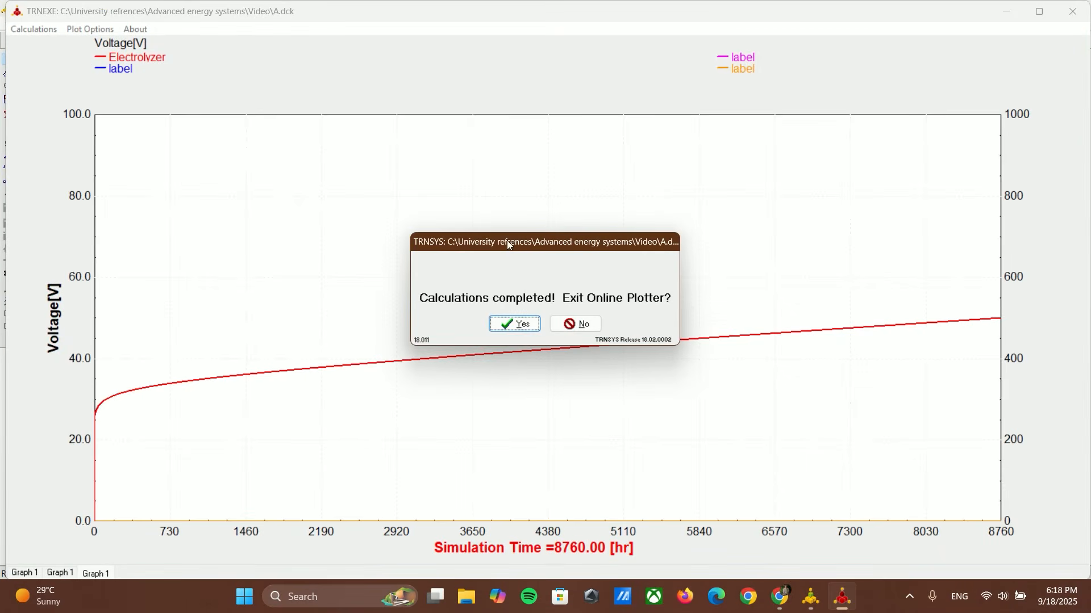
{"action": "left_click", "coordinate": [576, 325]}
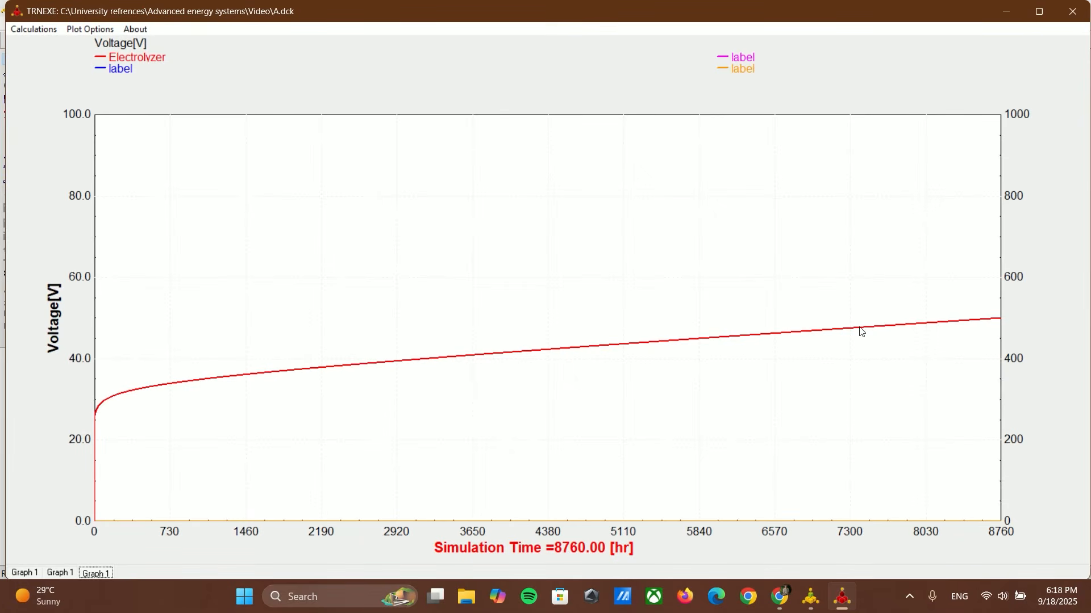
{"action": "left_click_drag", "start_coordinate": [869, 319], "coordinate": [904, 307]}
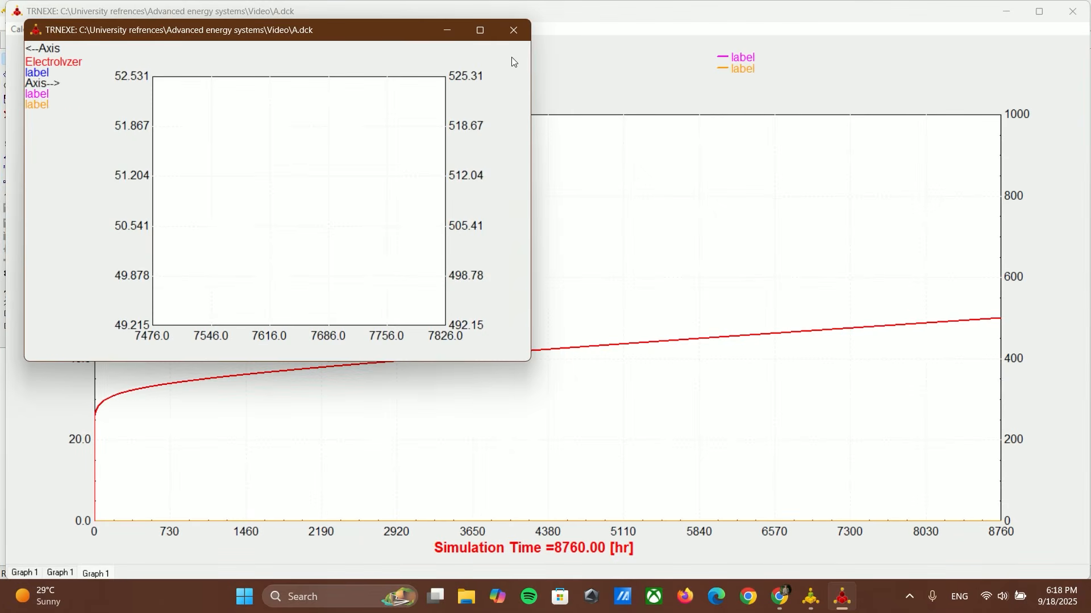
{"action": "left_click", "coordinate": [513, 25]}
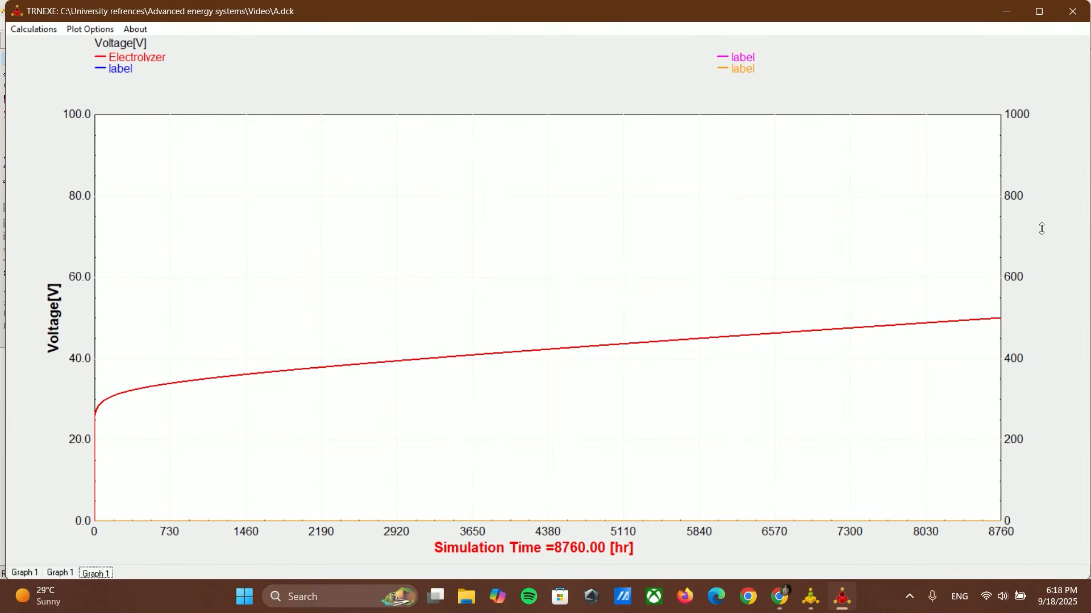
{"action": "left_click", "coordinate": [1073, 11]}
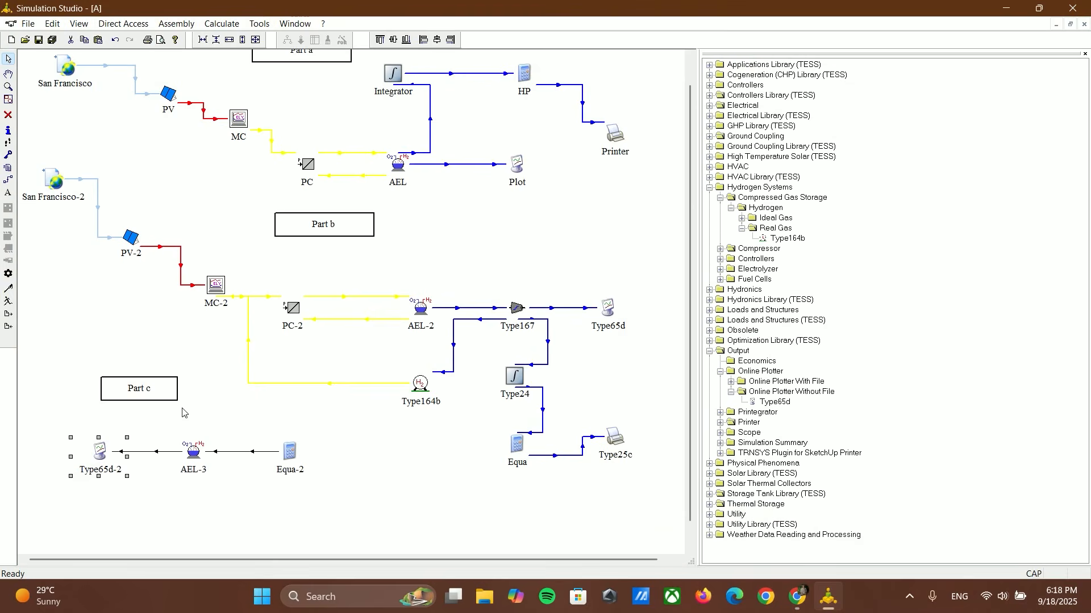
{"action": "scroll", "coordinate": [312, 409], "scroll_direction": "up", "scroll_amount": 2}
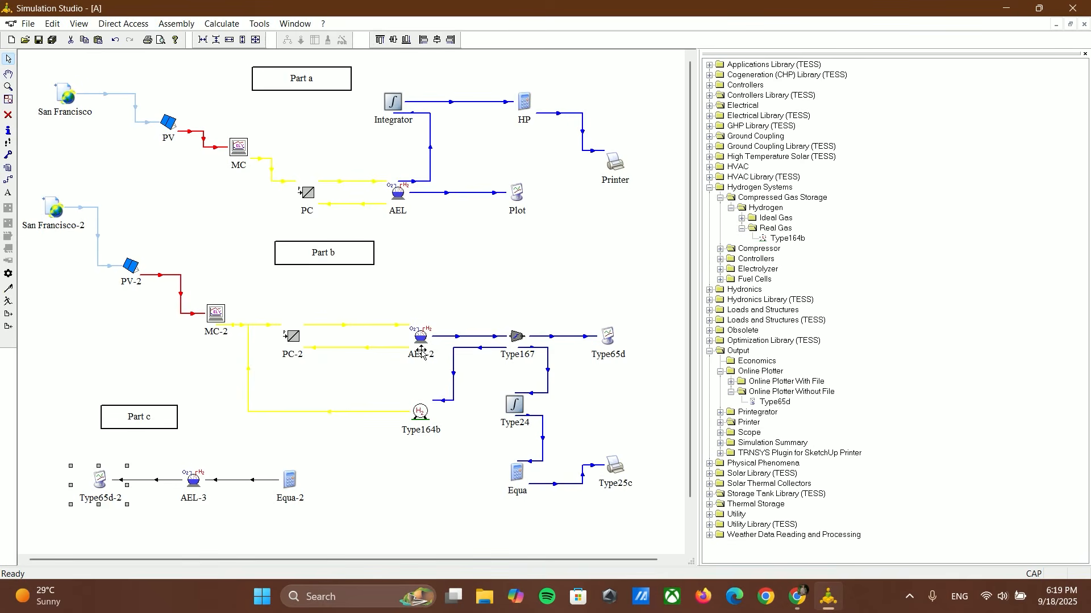
{"action": "left_click", "coordinate": [484, 298]}
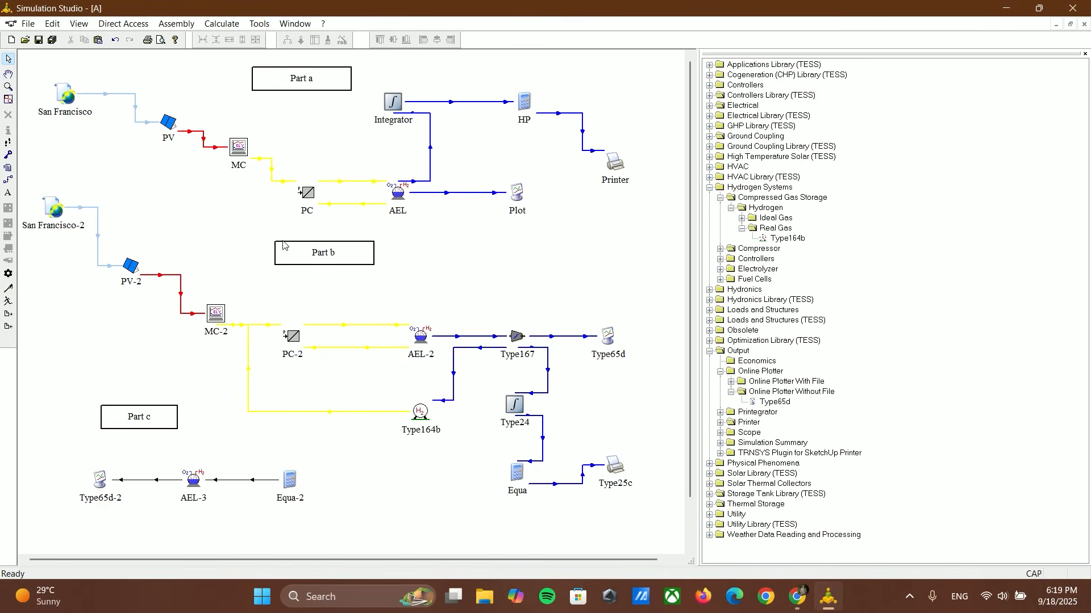